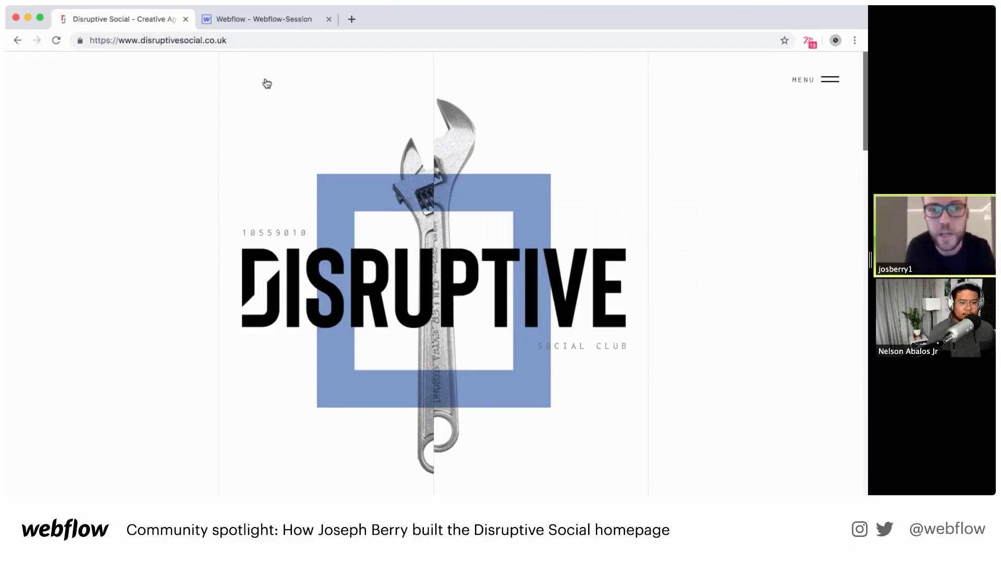
Switch to the Webflow Designer and add a div block to the page body with the new class main-hero-parent
left_click(231, 20)
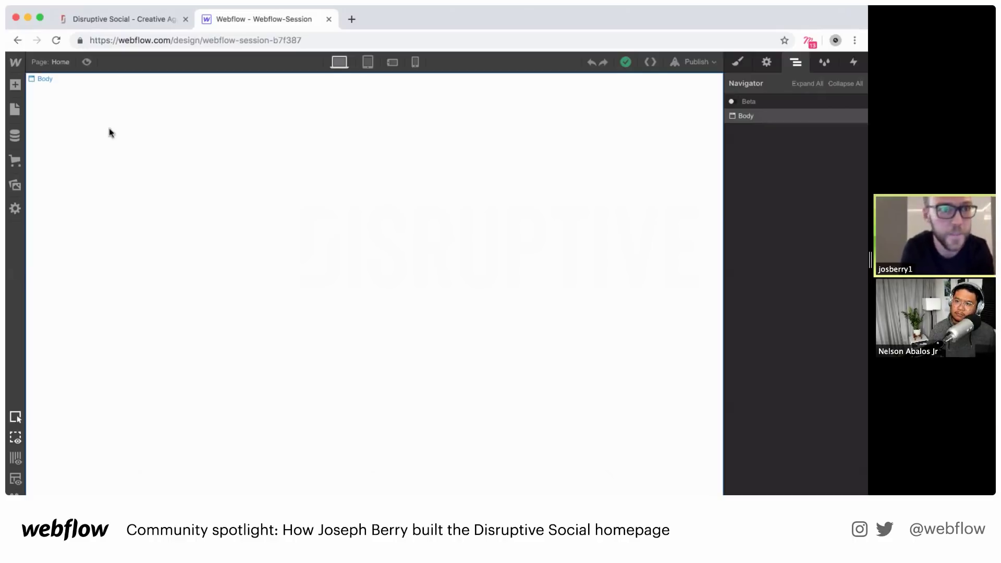
left_click(16, 83)
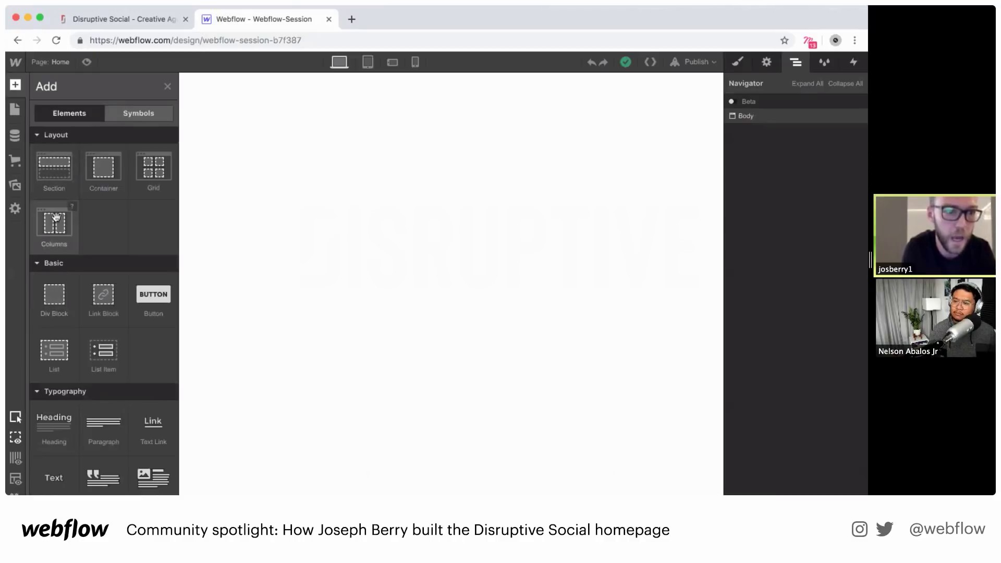
left_click_drag(61, 291, 296, 228)
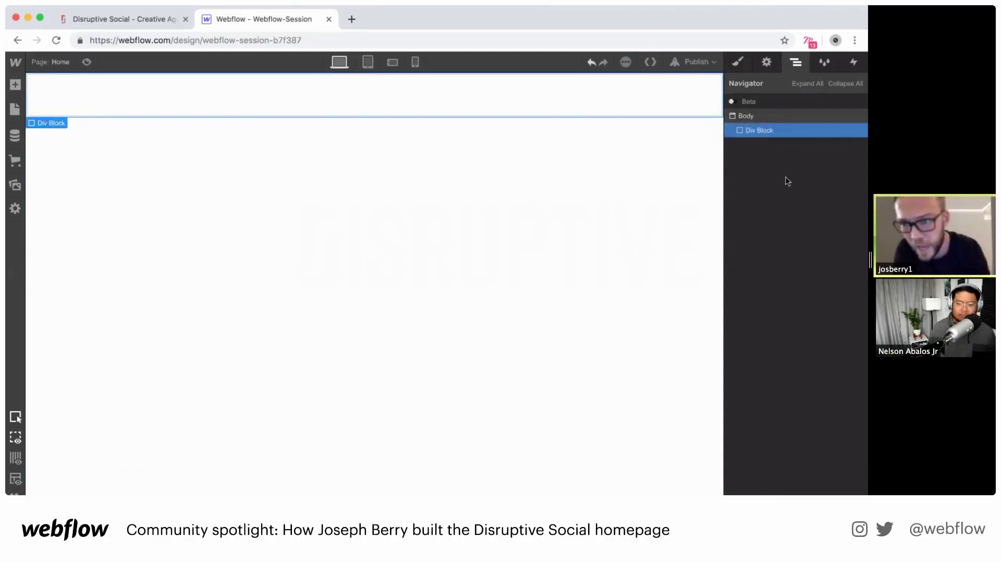
left_click(736, 64)
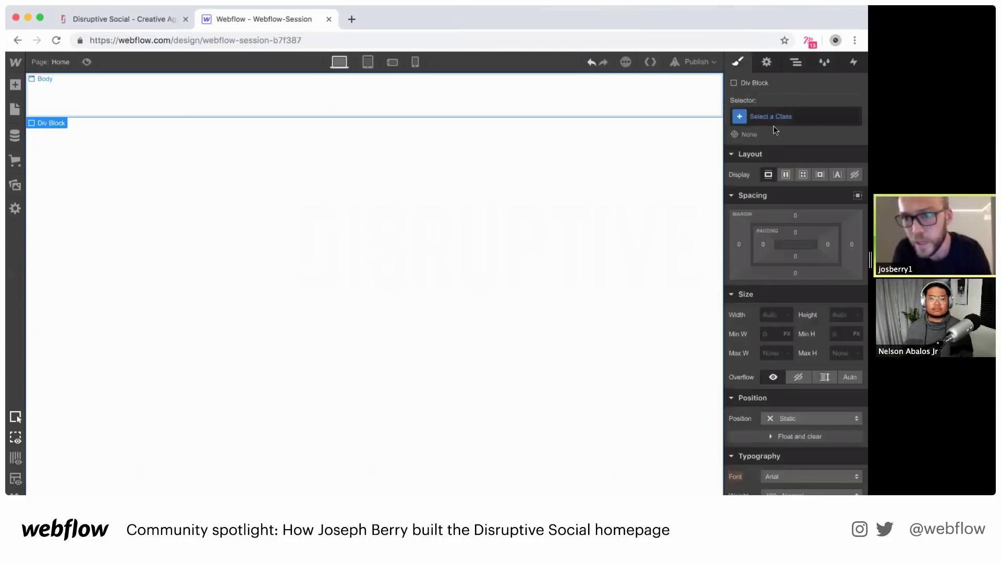
left_click(770, 119)
type("mai")
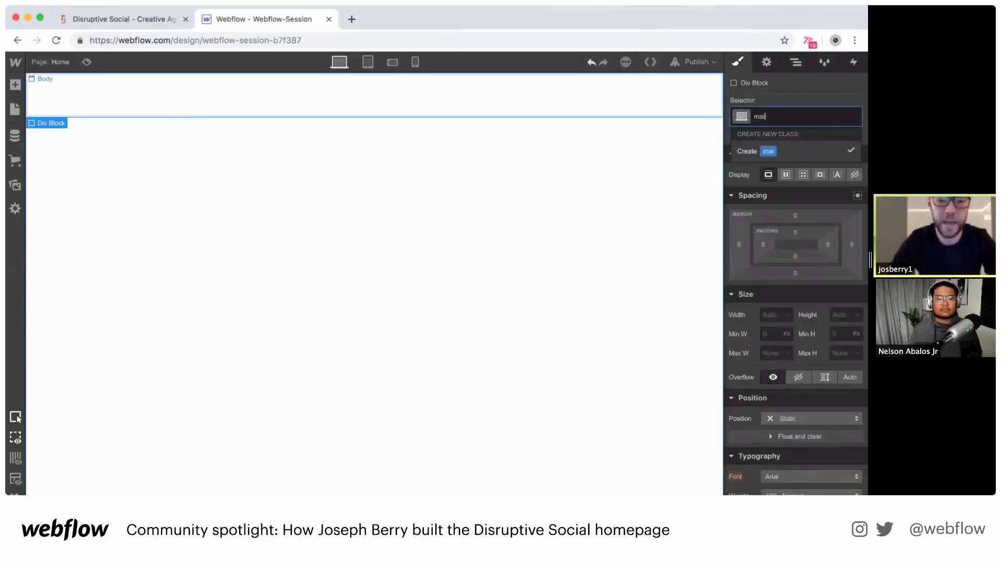
type("n-hero-parent")
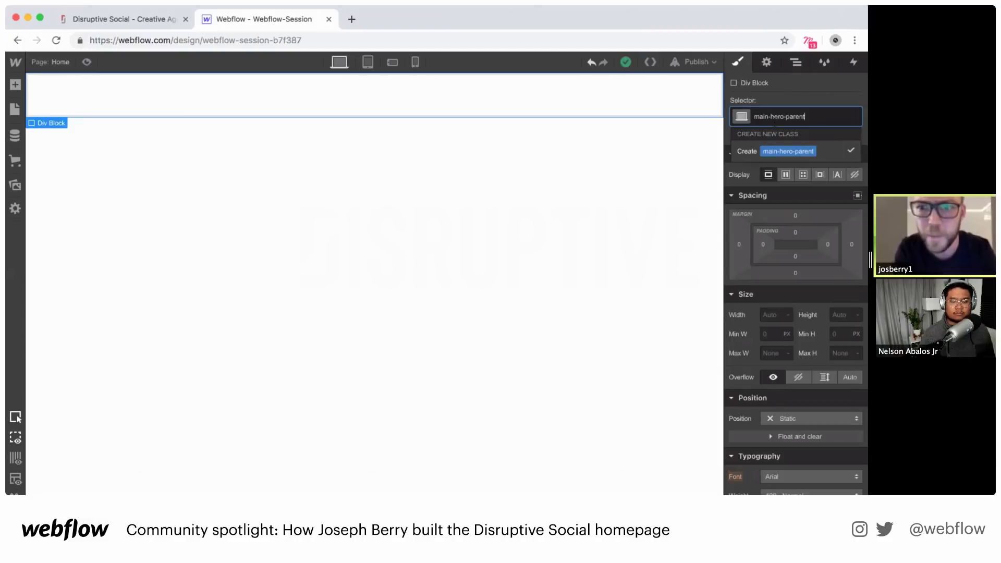
key("Return")
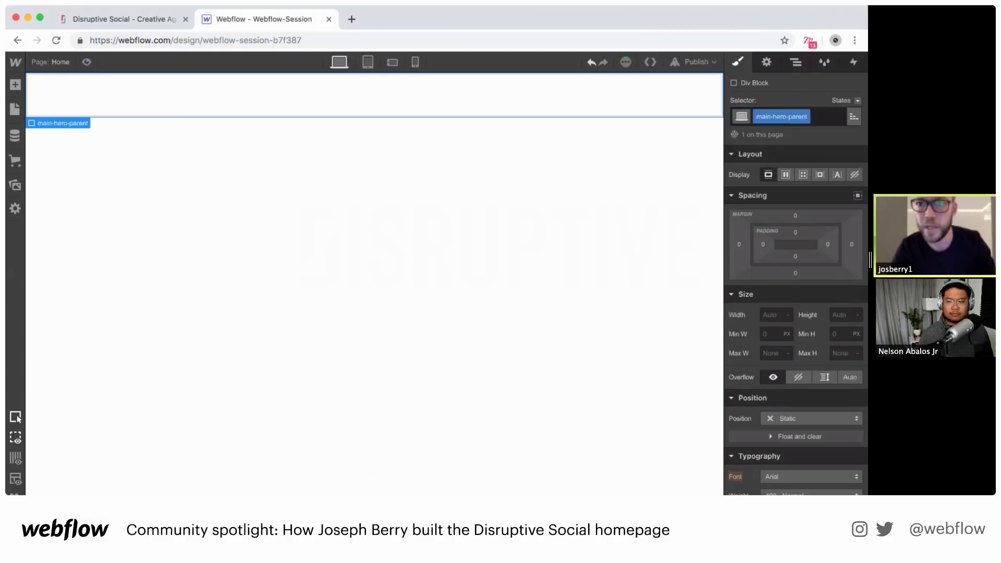
Size the main-hero-parent div to 100% width and 100 VH height, and make its position Relative
left_click(774, 315)
type("1")
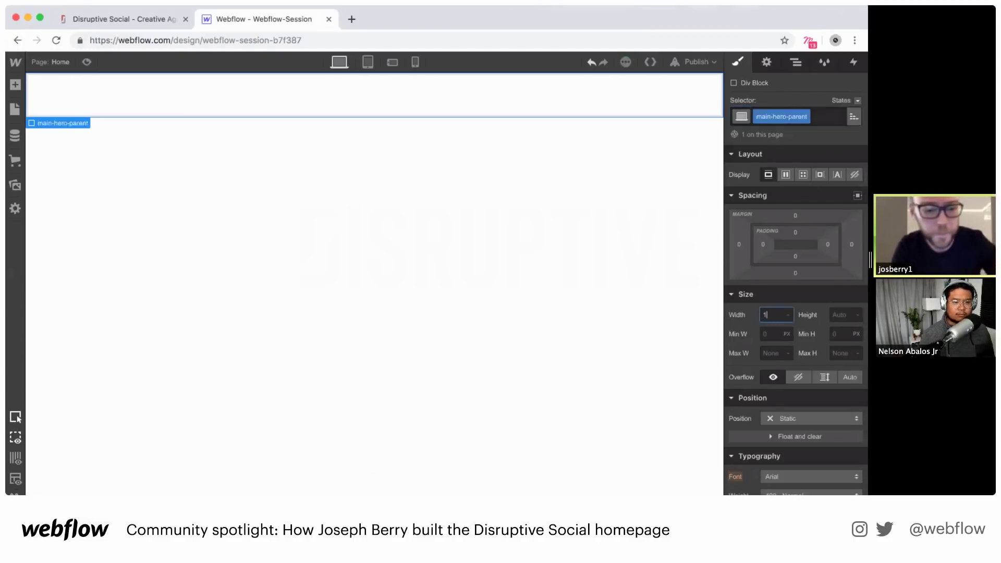
type("00%")
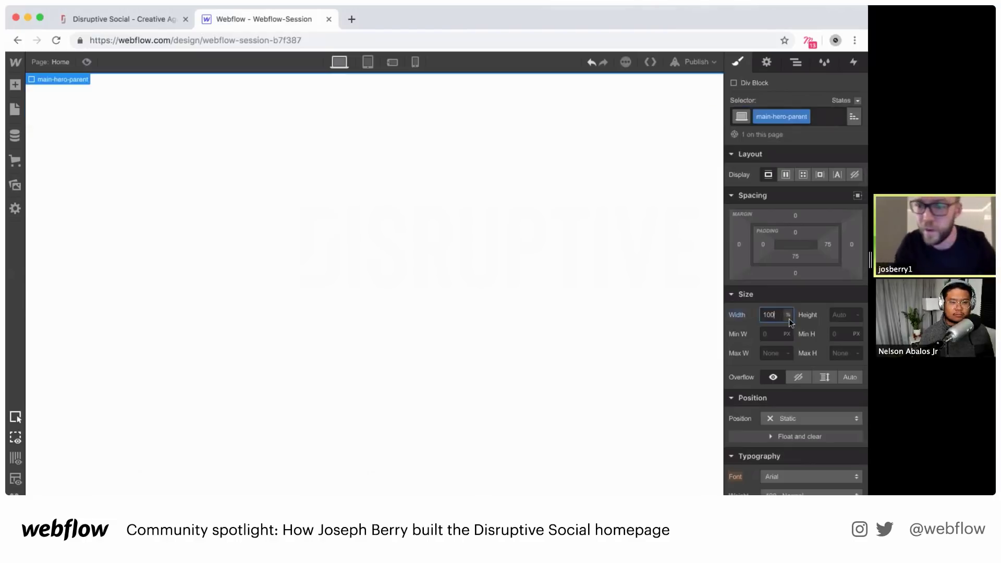
left_click(834, 319)
type("100vh")
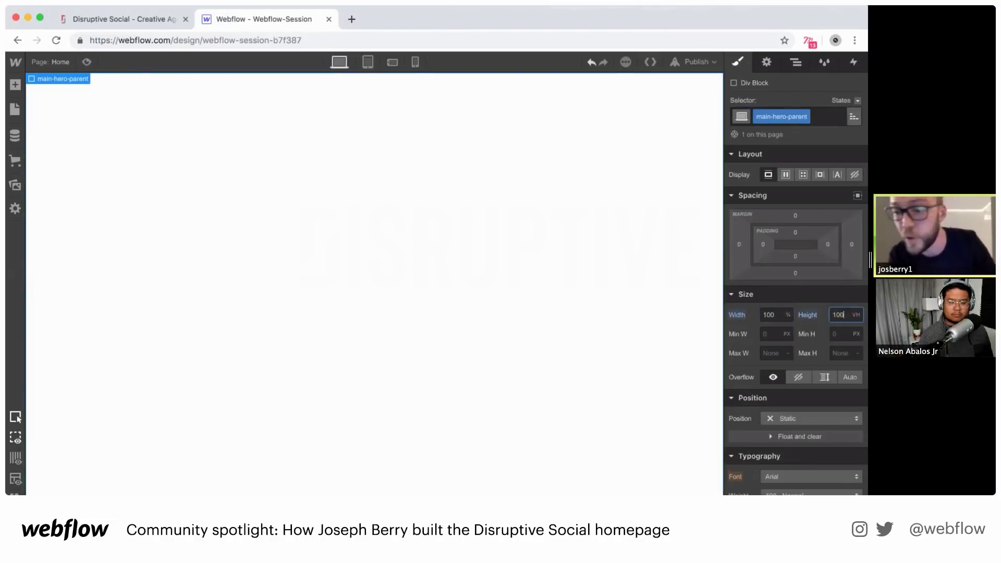
left_click(793, 415)
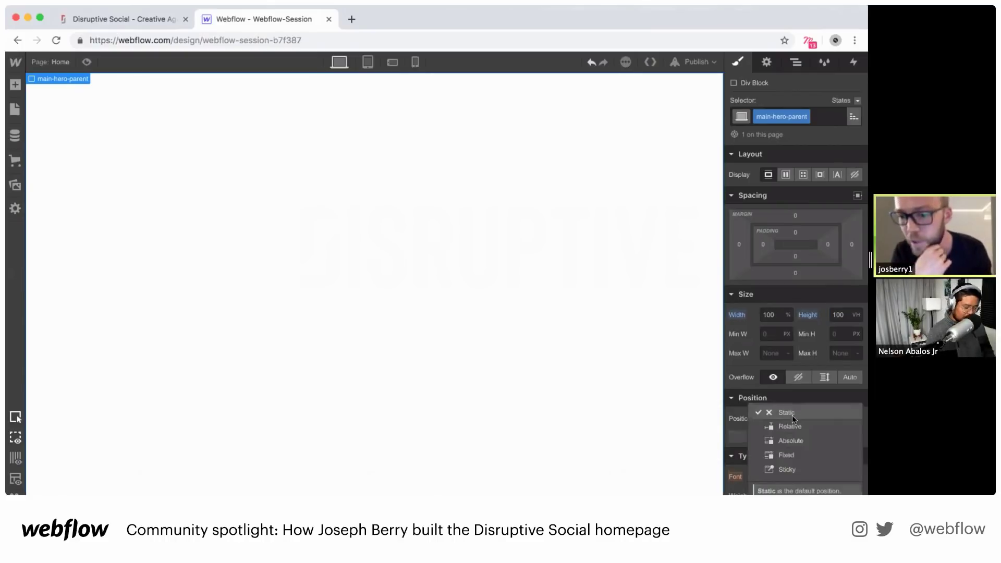
left_click(788, 420)
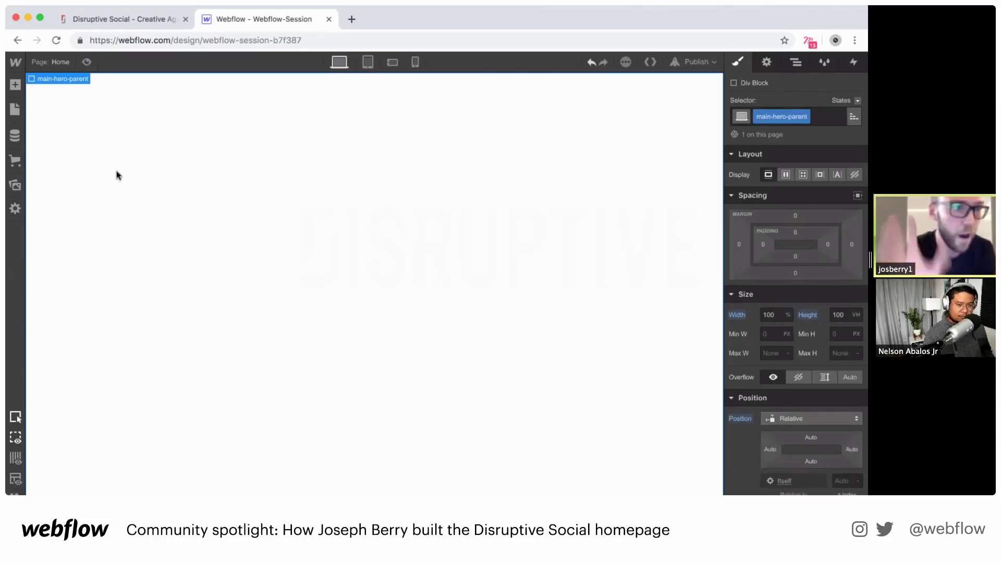
Check the live Disruptive Social homepage, and in Webflow add a div block inside main-hero-parent with the new class col-child
left_click(149, 19)
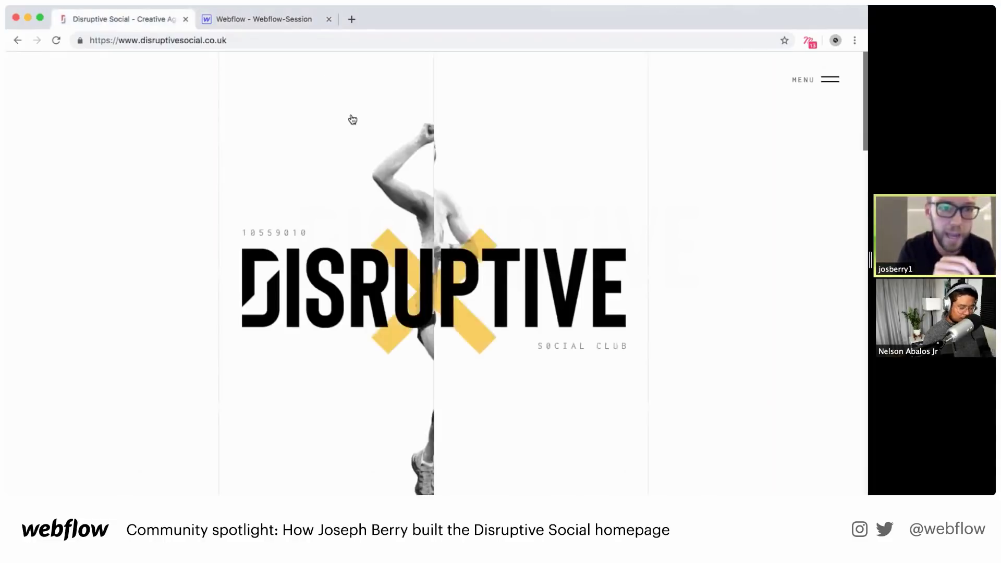
left_click(217, 17)
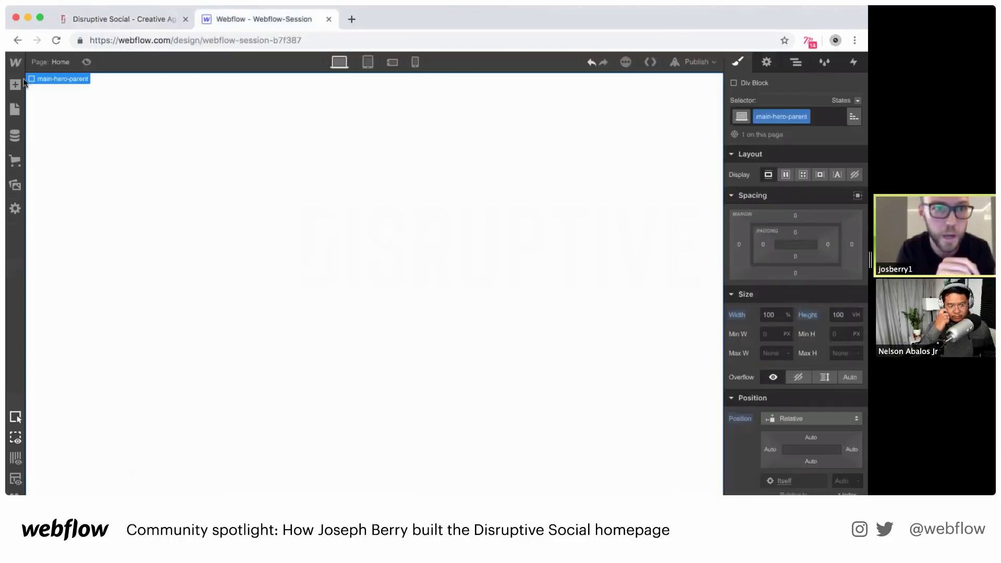
left_click(15, 85)
left_click_drag(57, 285, 244, 241)
left_click(793, 118)
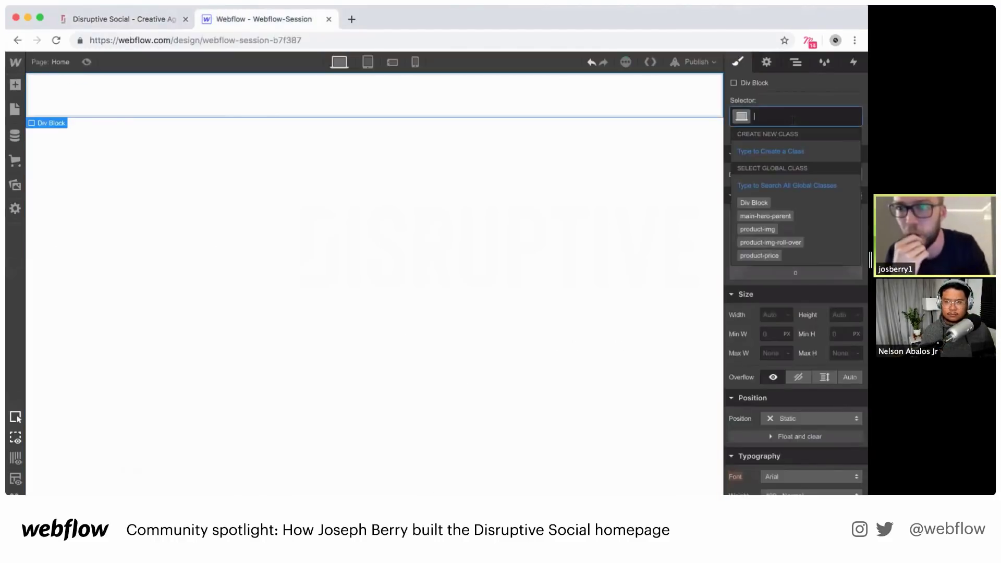
type("col-ch")
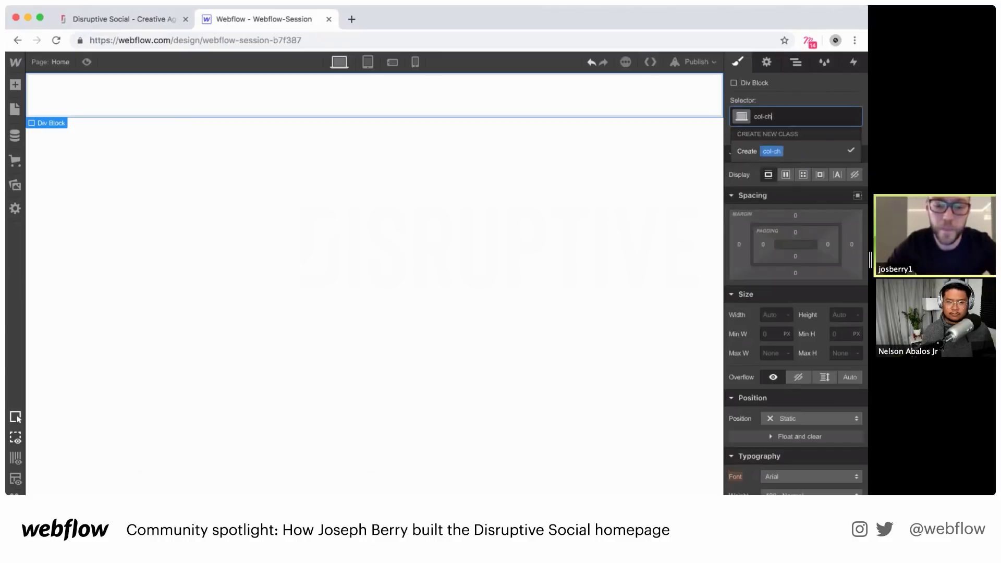
type("ild")
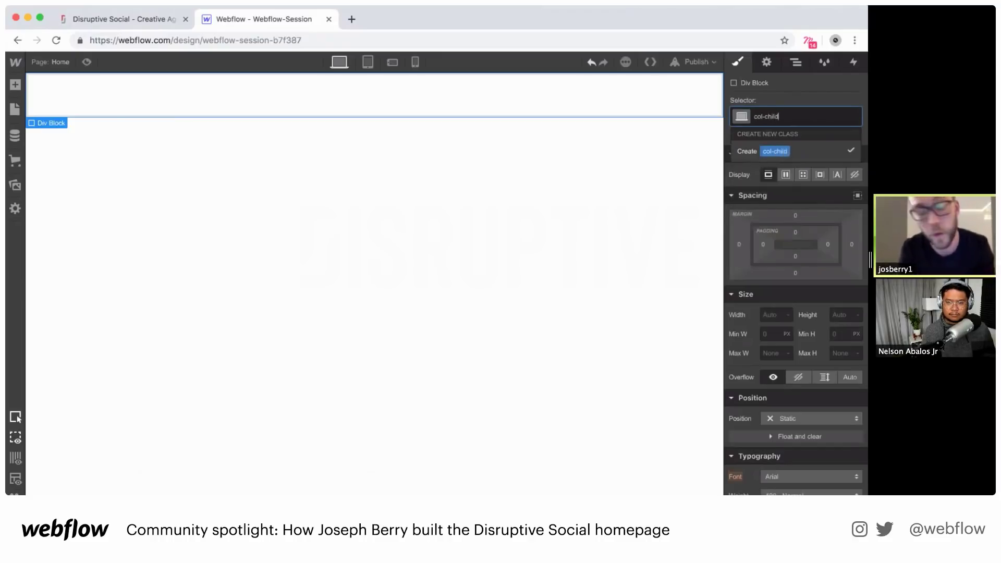
key("Return")
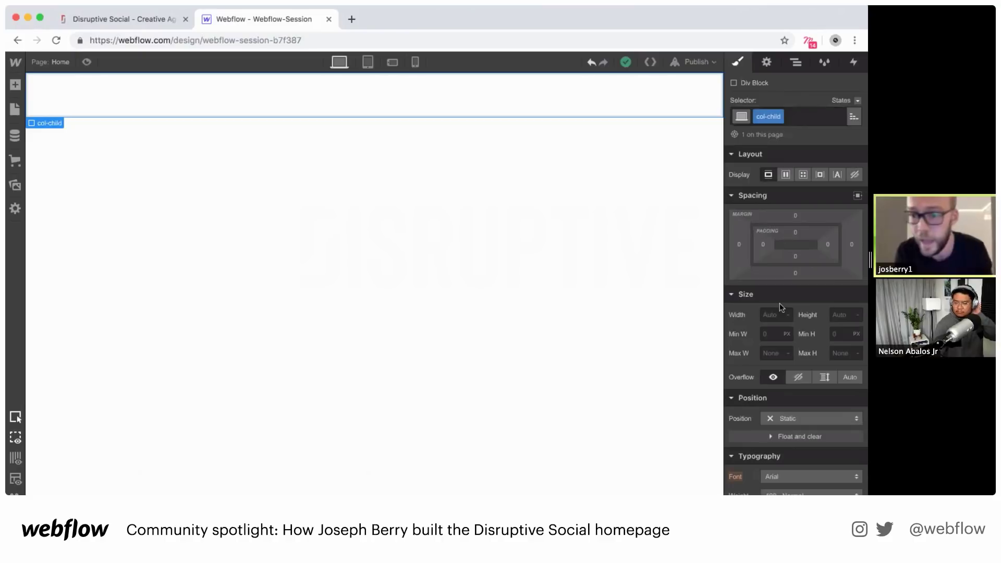
Make main-hero-parent a horizontal flex container and set the col-child div's flex sizing to grow and fill it
left_click(558, 230)
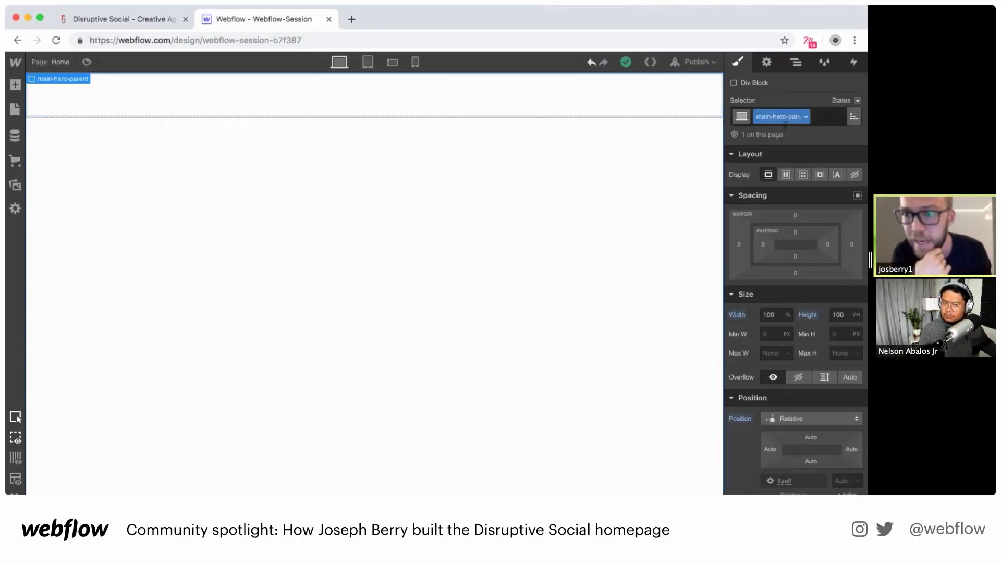
left_click(785, 174)
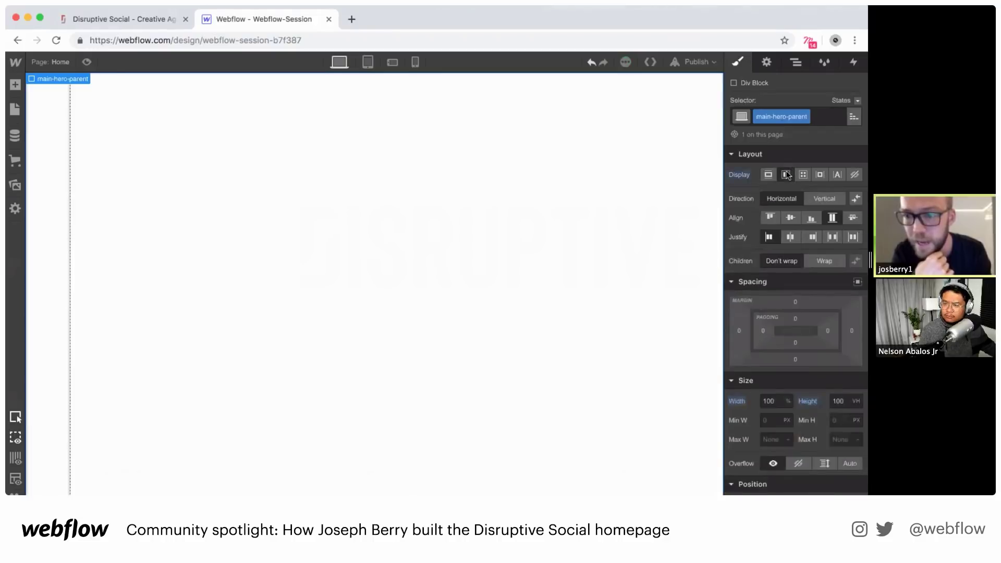
left_click(62, 153)
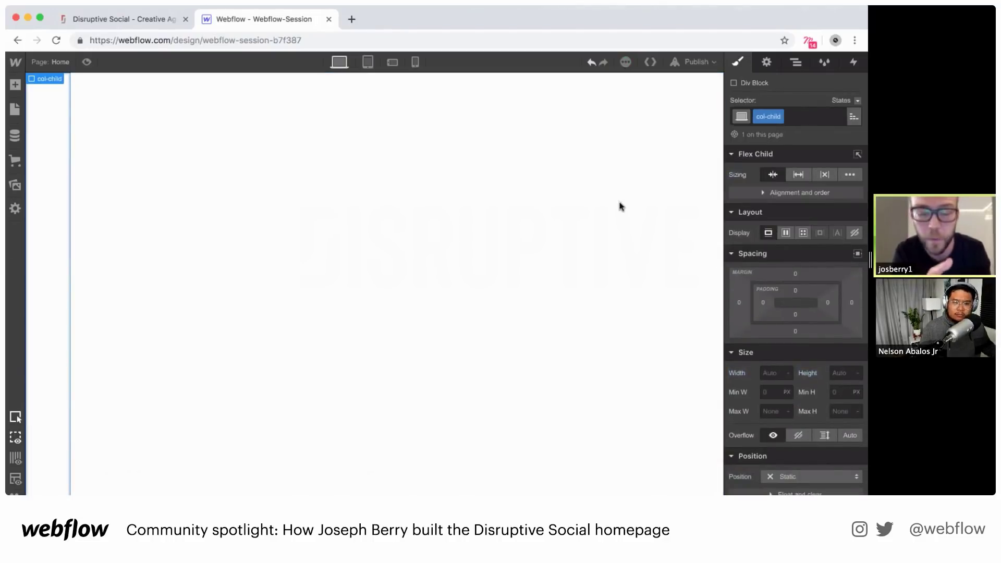
left_click(797, 175)
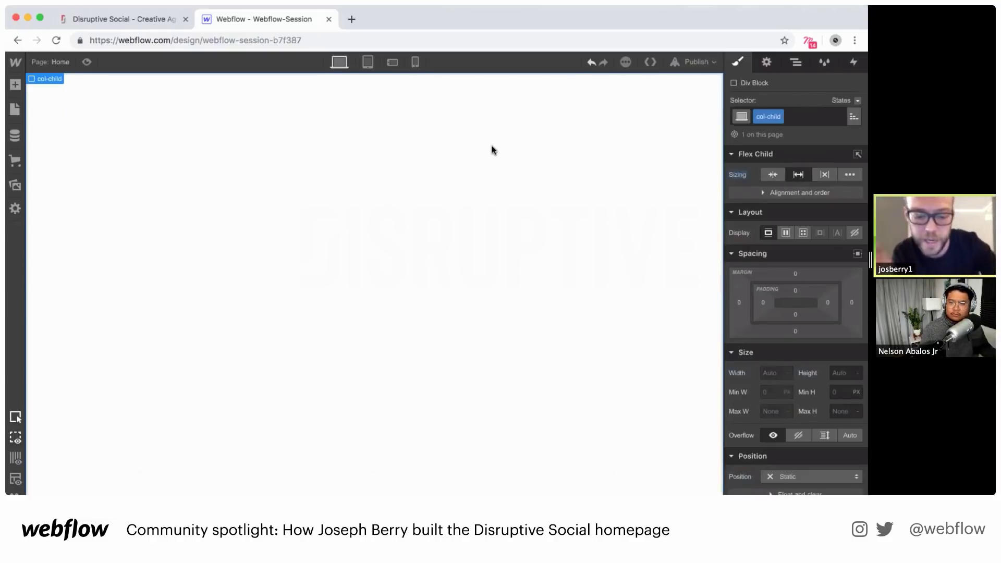
Duplicate the col-child div three times to make four equal columns inside main-hero-parent
key("super+d")
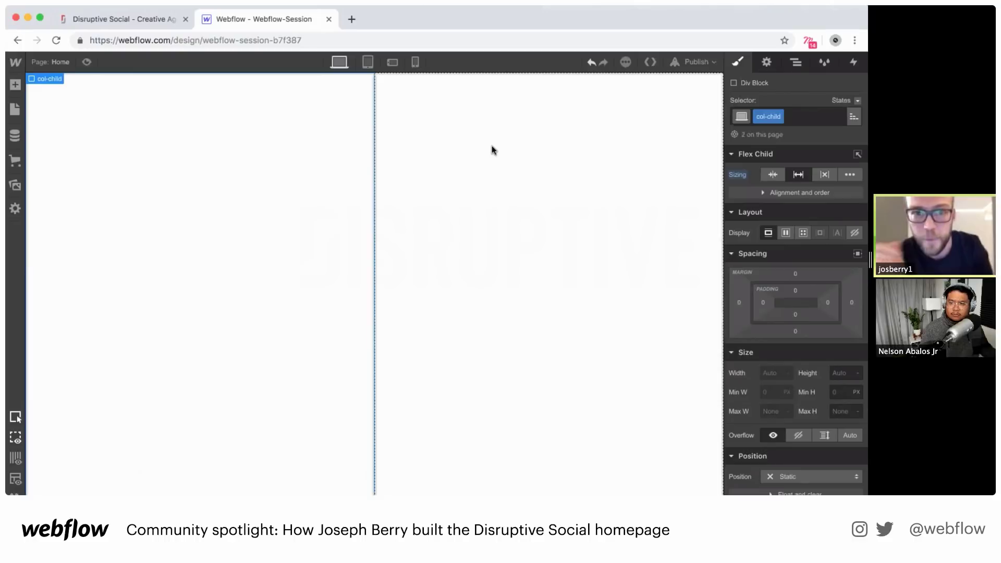
left_click(492, 147)
key("super+d")
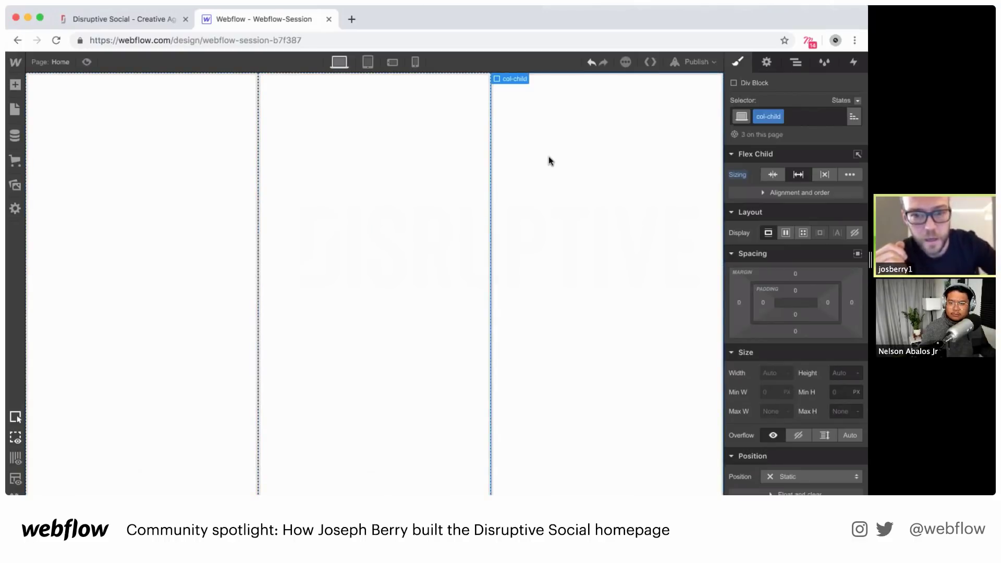
key("super+d")
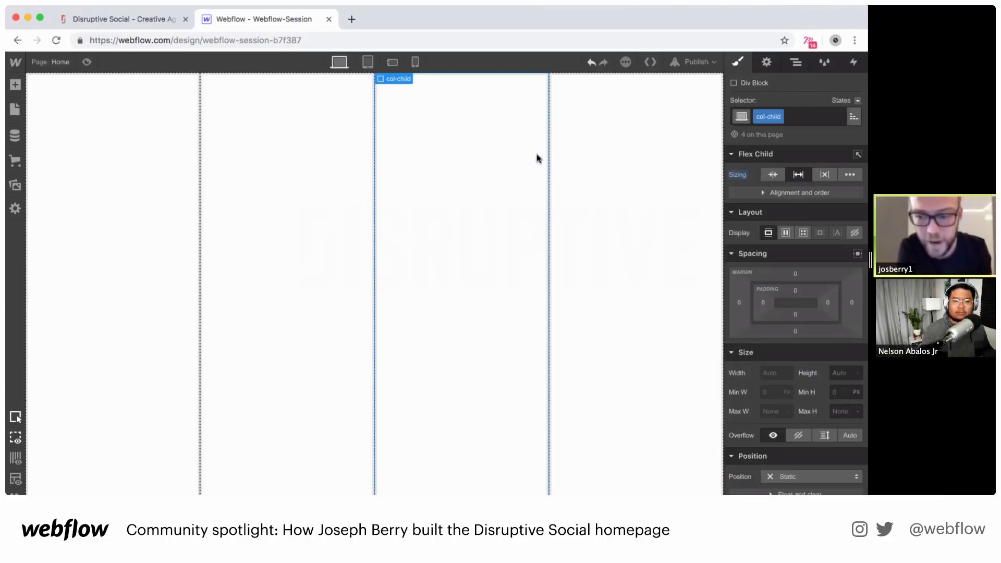
Compare the columns with the live Disruptive Social homepage, and in Webflow set the col-child class's position to Relative
left_click(116, 20)
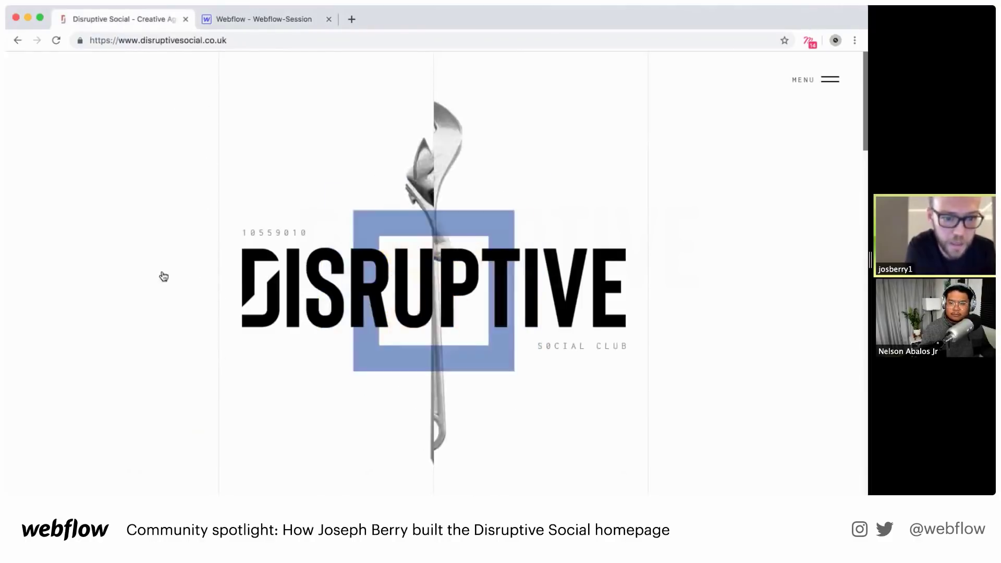
left_click(248, 22)
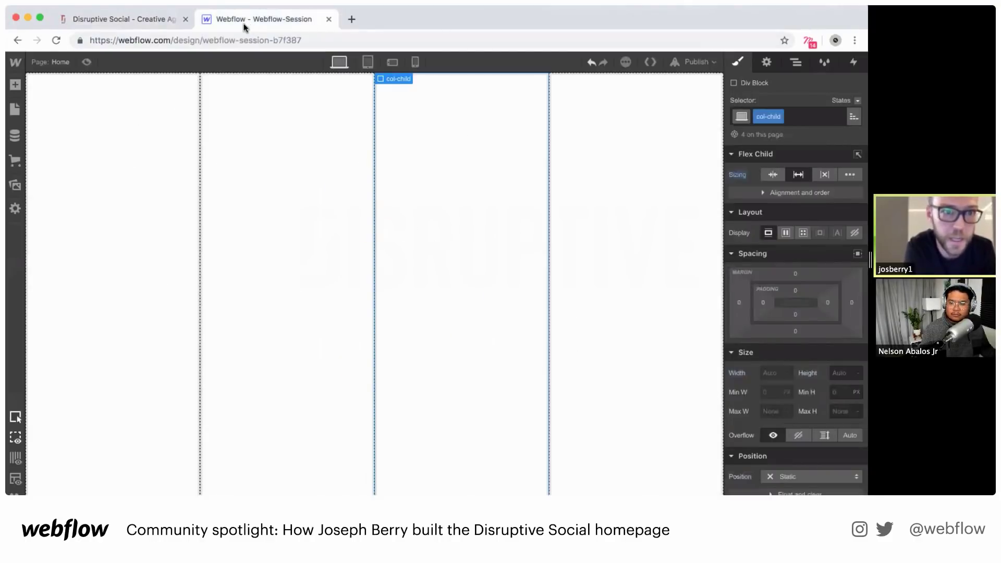
left_click(145, 144)
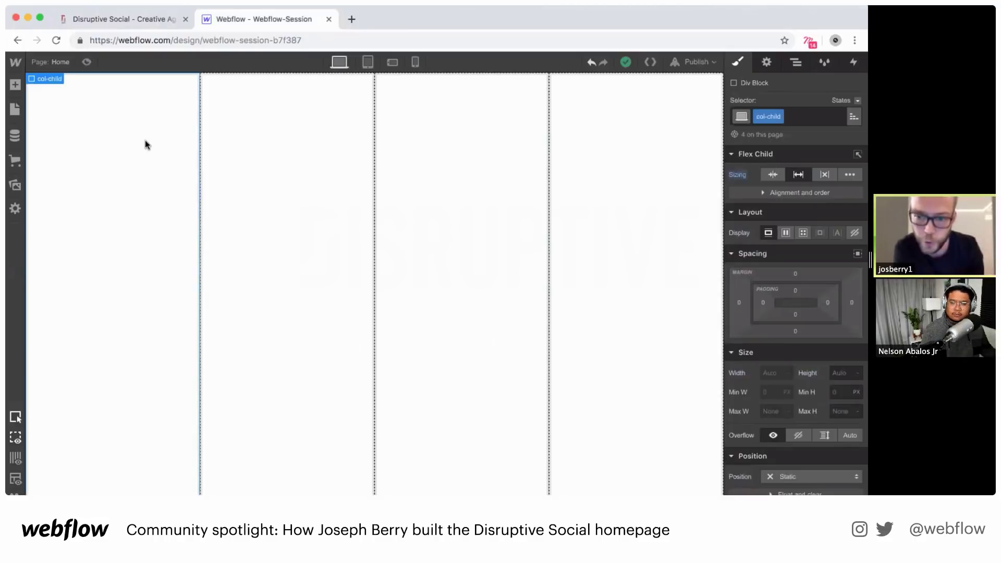
left_click(802, 474)
left_click(789, 426)
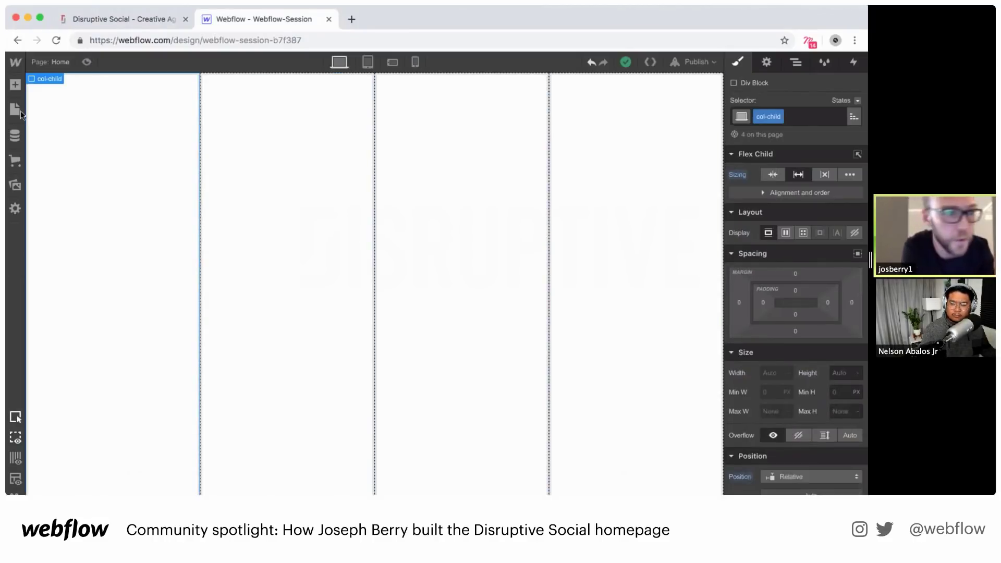
Add a div block inside the first col-child column and give it the new class border-line
left_click(14, 87)
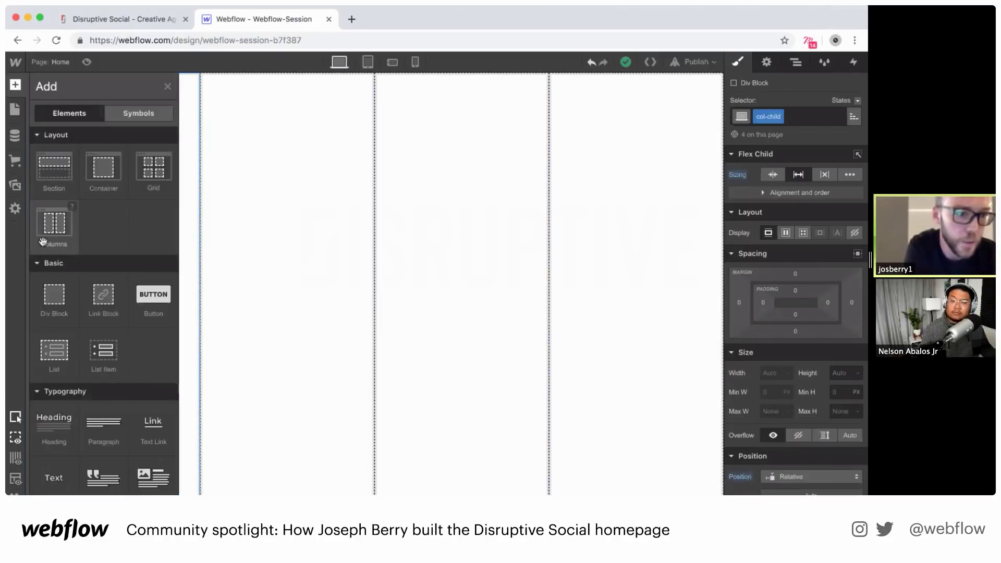
left_click_drag(52, 293, 177, 199)
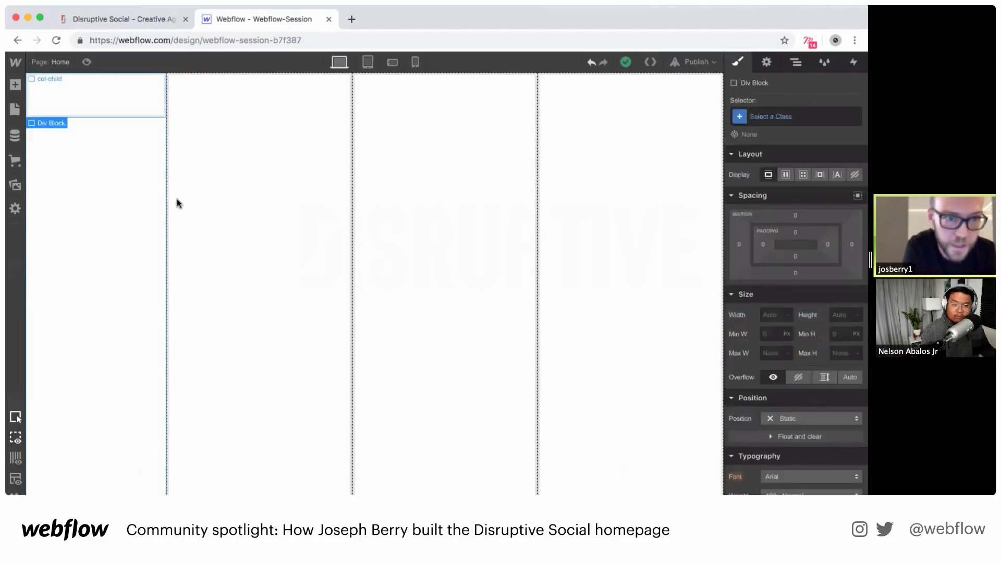
left_click(805, 120)
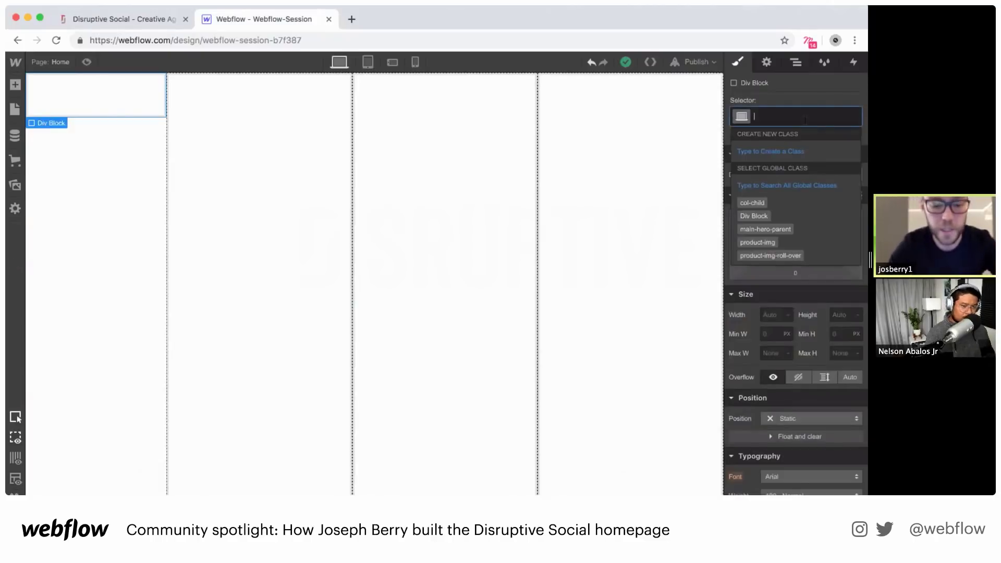
type("border-line")
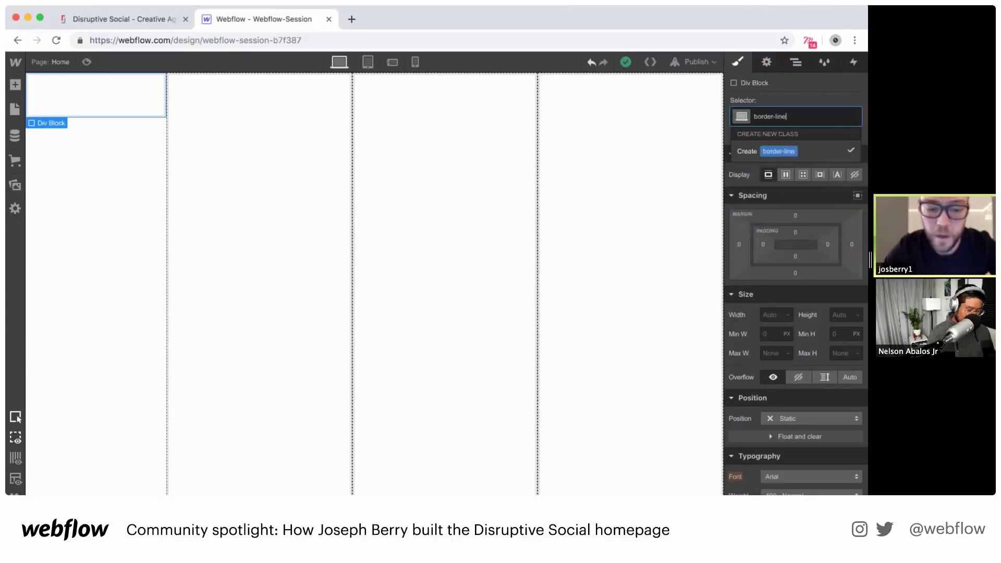
key("Return")
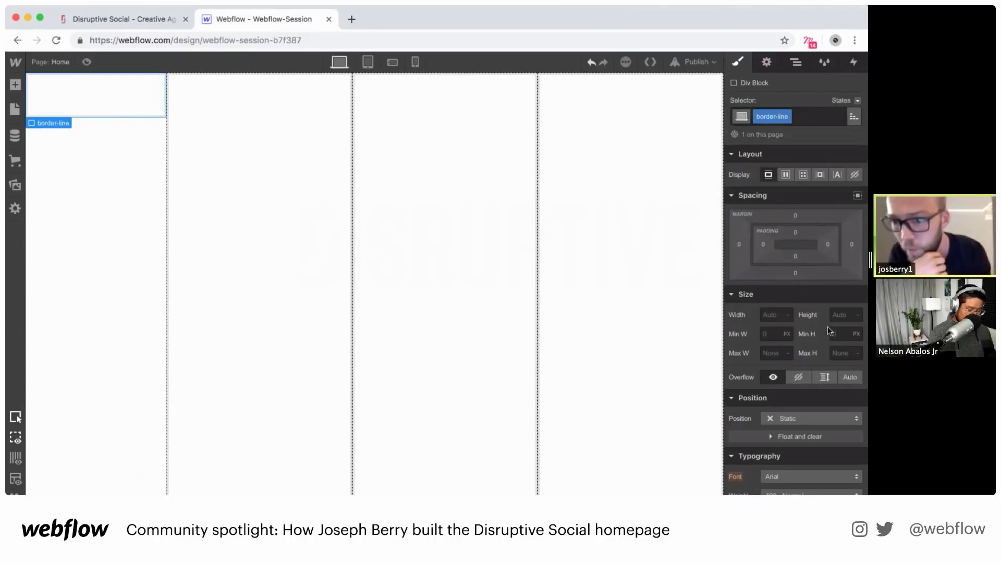
Set the border-line div's width to 1 px and its height to 100%
left_click(770, 314)
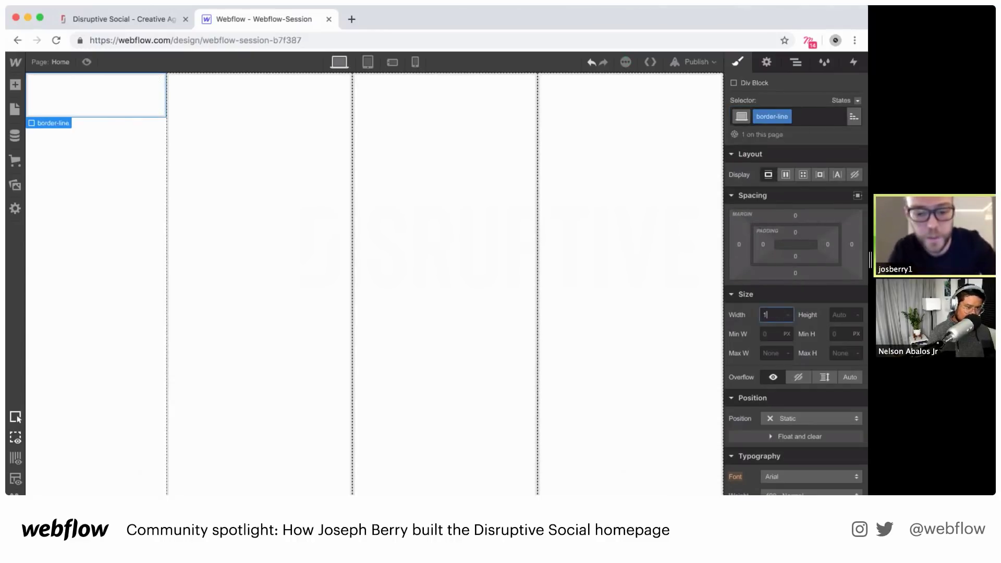
type("1")
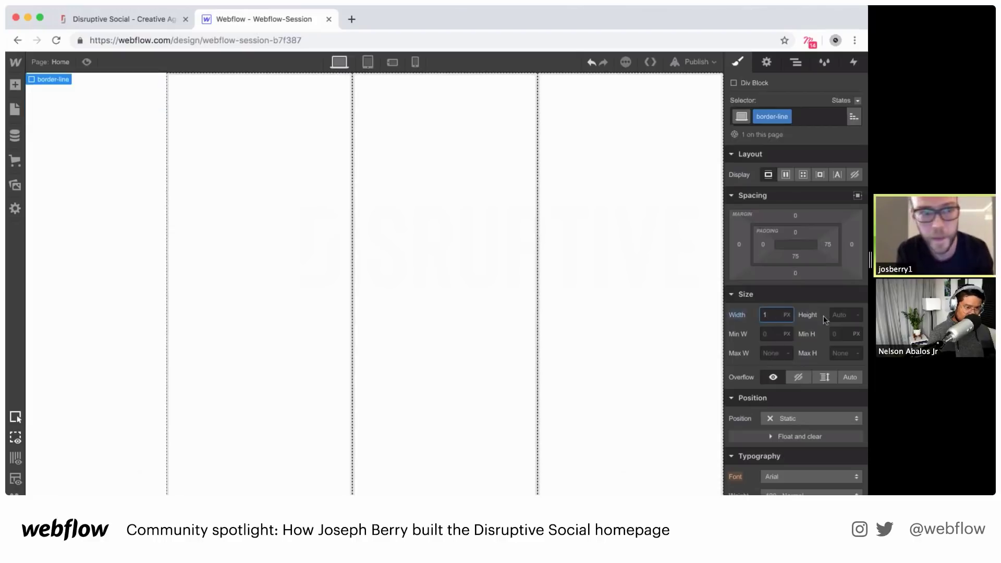
left_click(853, 316)
type("100%")
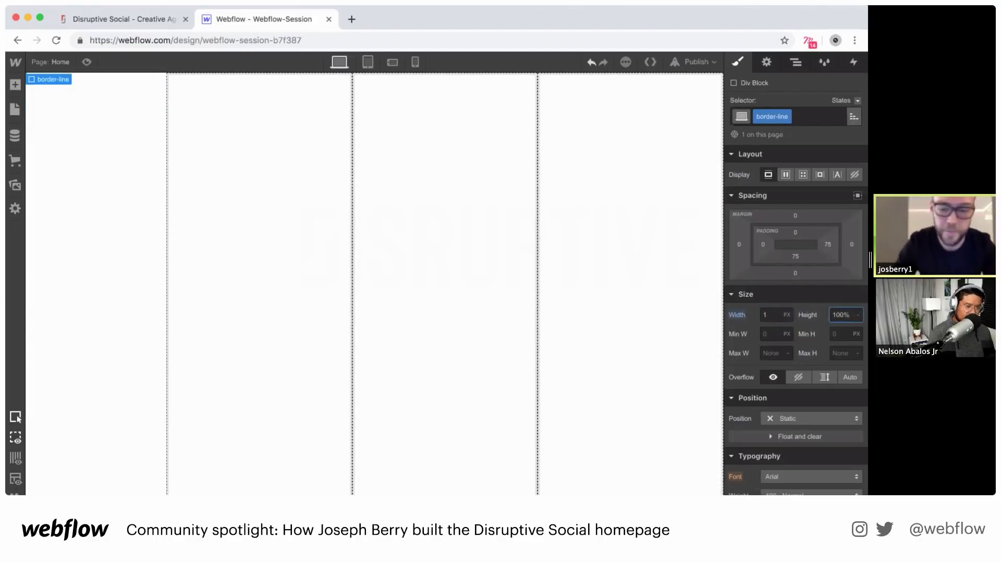
key("Return")
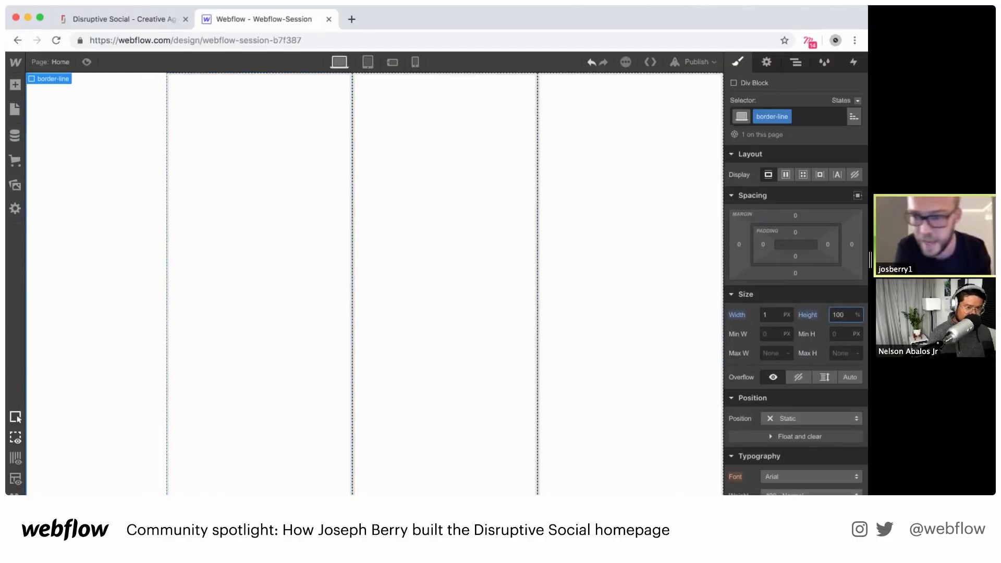
Set border-line's position to Absolute and pin it to the right side of its column
left_click(801, 420)
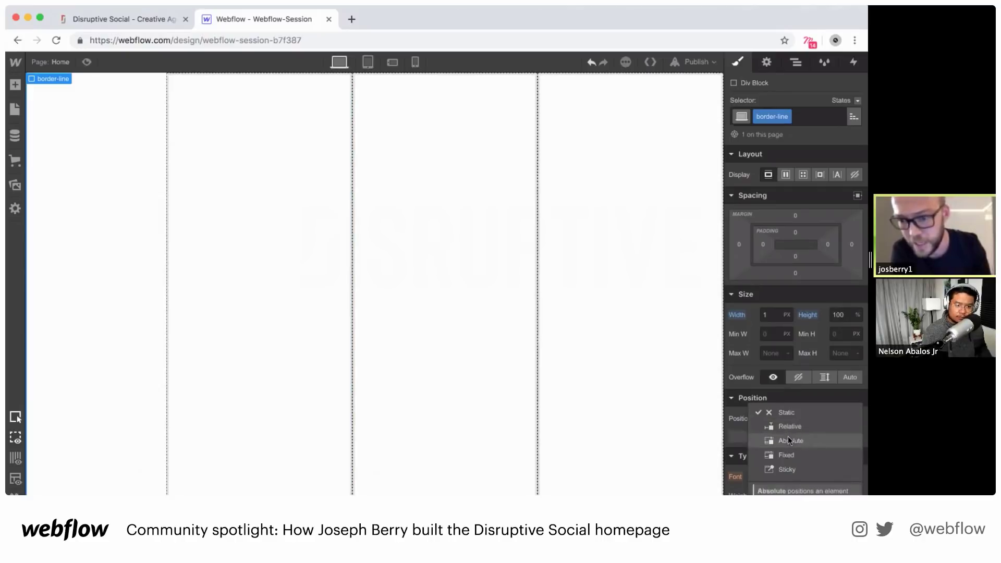
left_click(789, 440)
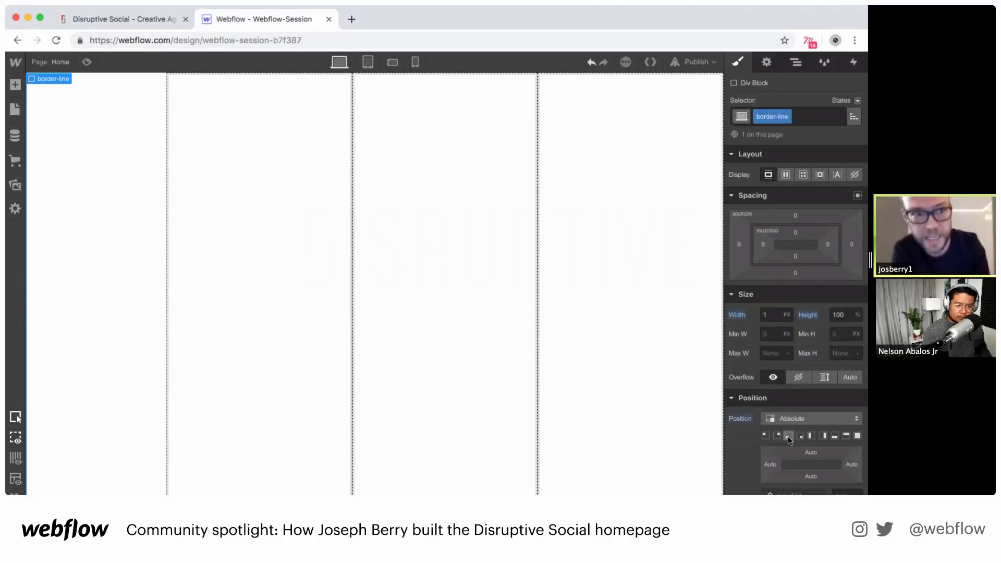
left_click(821, 436)
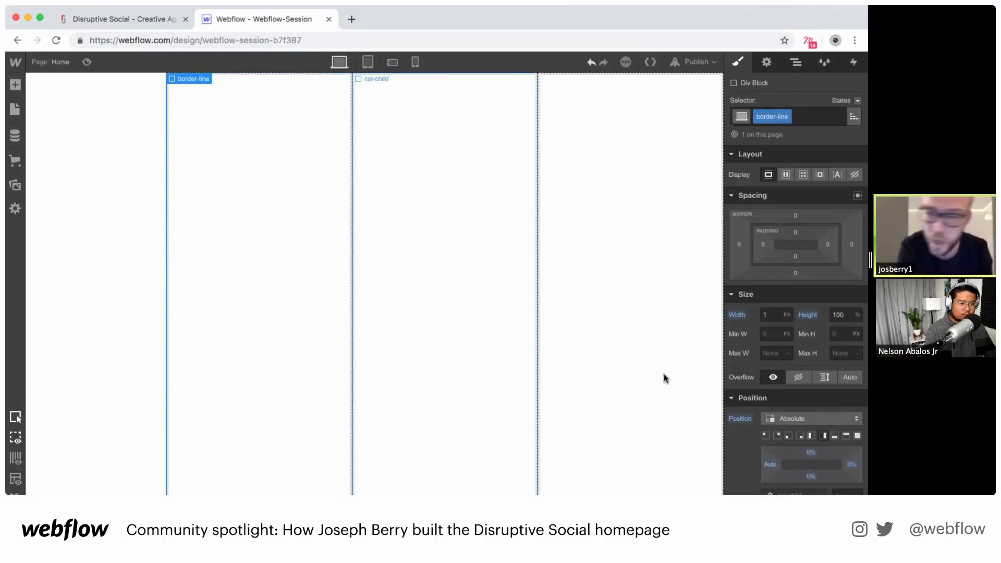
Give border-line a light grey background, #e4e4e4, and preview the page to check the line
scroll(791, 333, "down", 3)
scroll(791, 333, "down", 8)
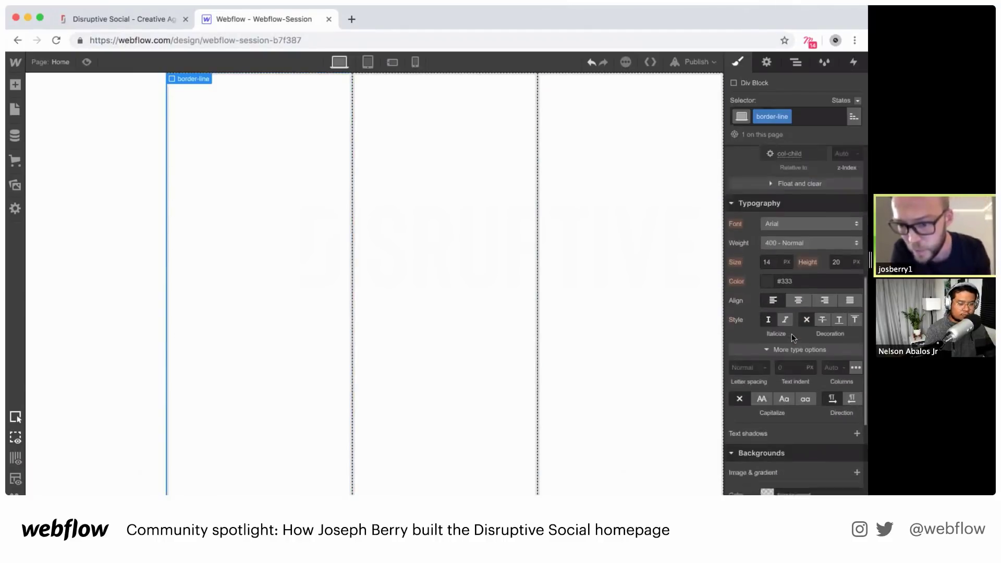
left_click(767, 376)
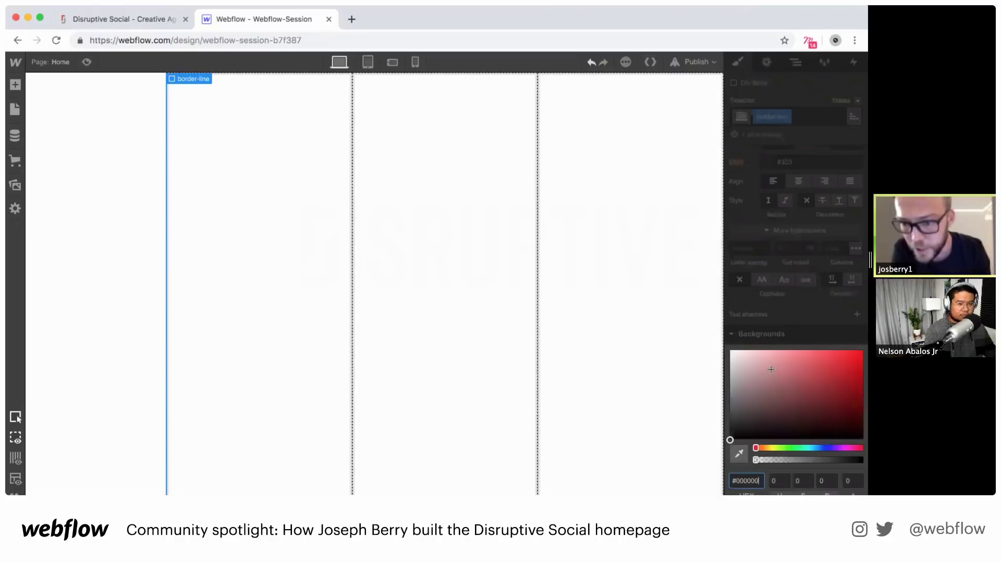
left_click_drag(752, 395, 709, 358)
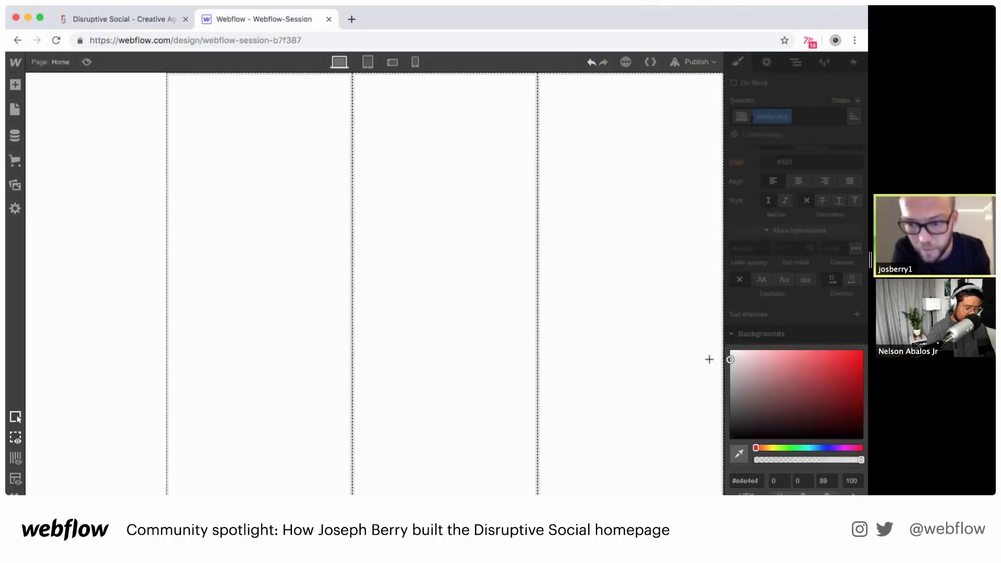
left_click(427, 272)
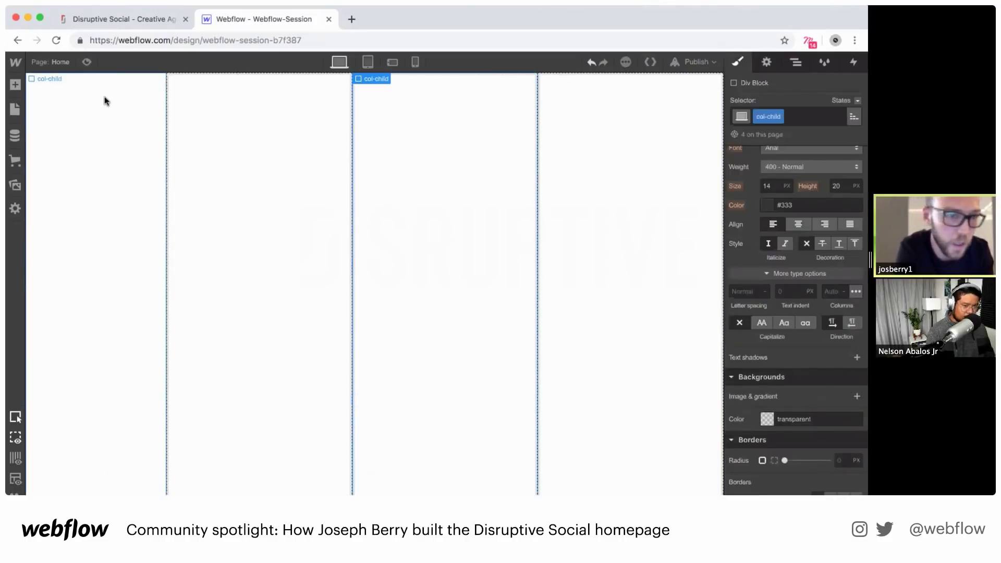
left_click(87, 62)
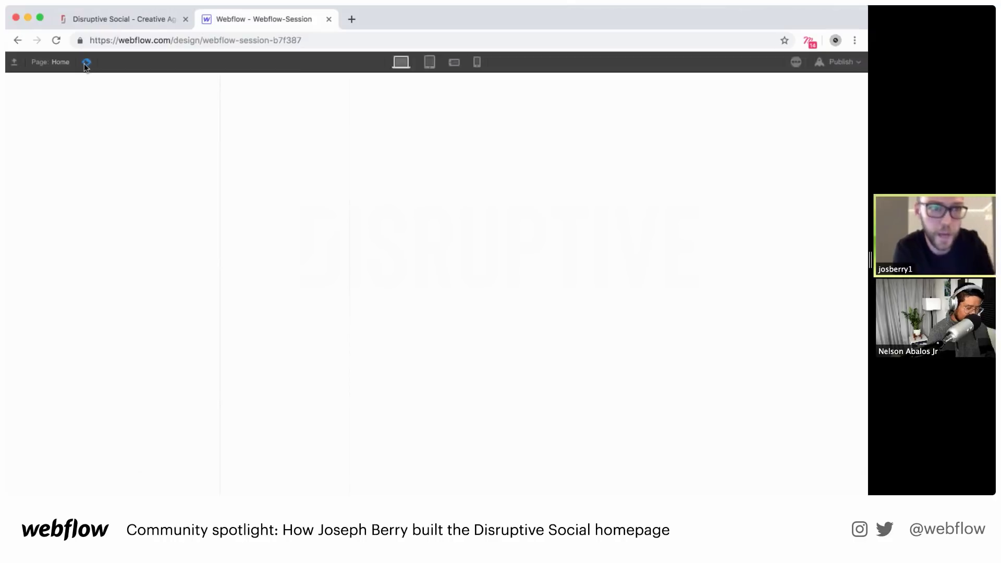
left_click(87, 62)
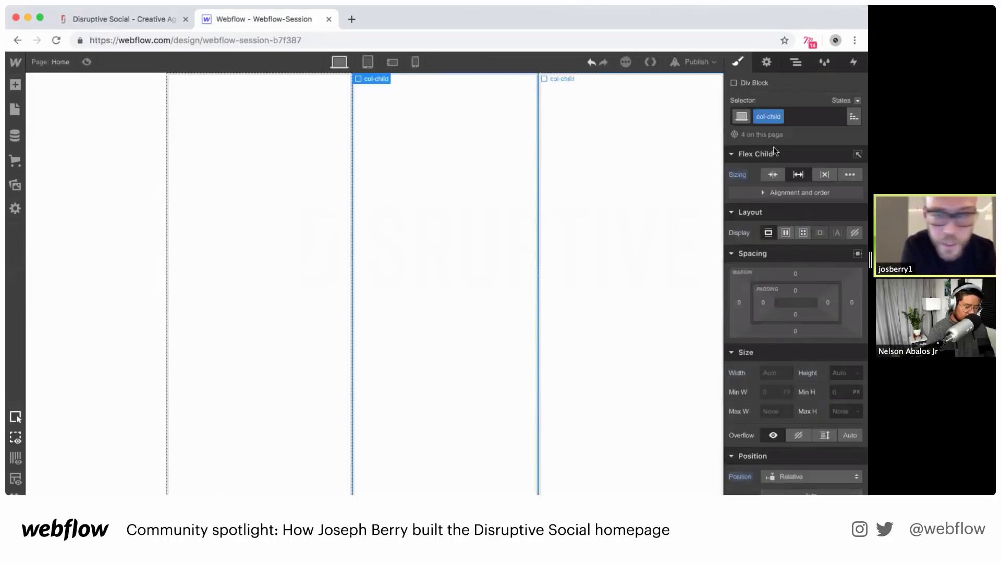
Copy the border-line div from the first col-child and paste it into the second col-child
left_click(798, 62)
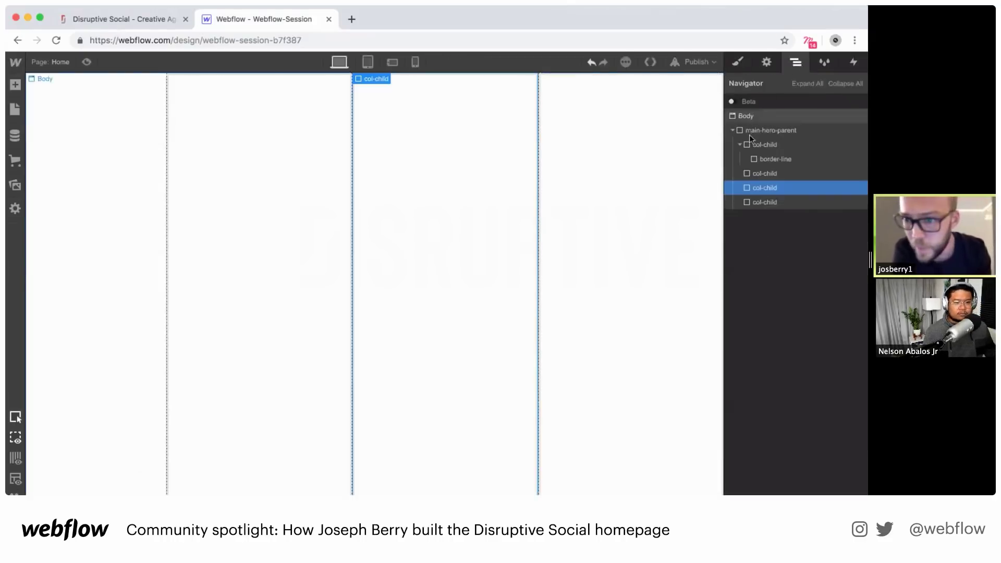
left_click(770, 157)
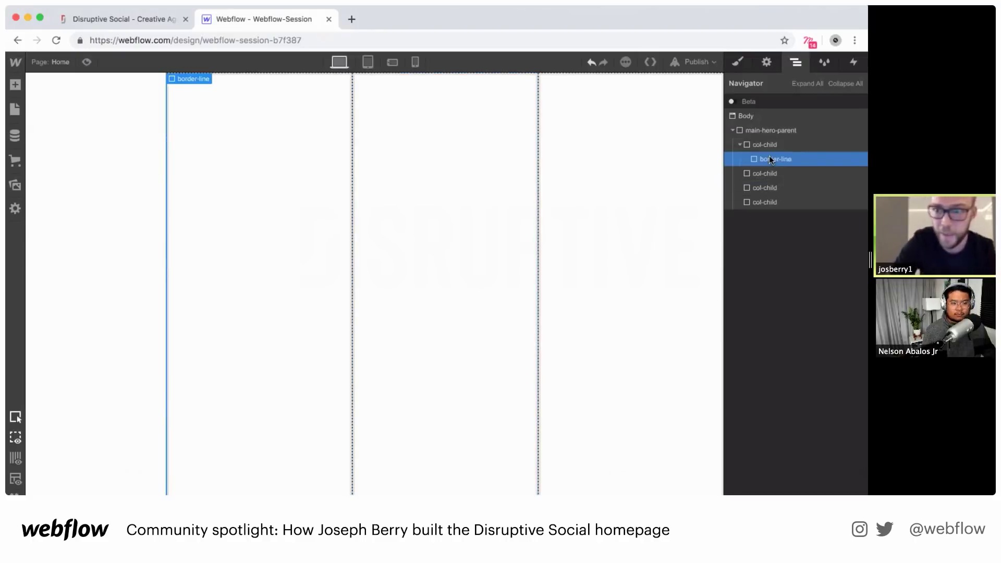
left_click(762, 171)
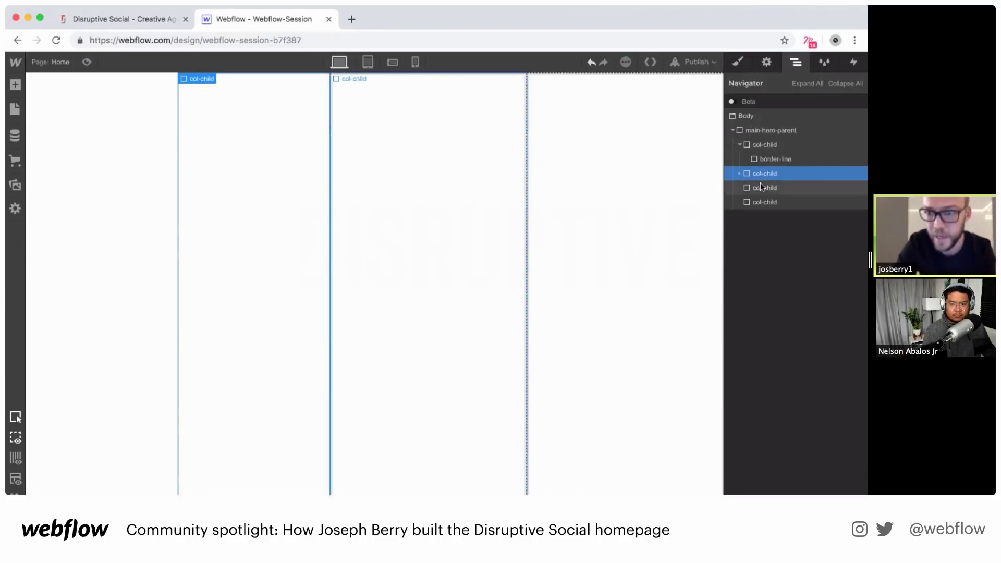
left_click(760, 183)
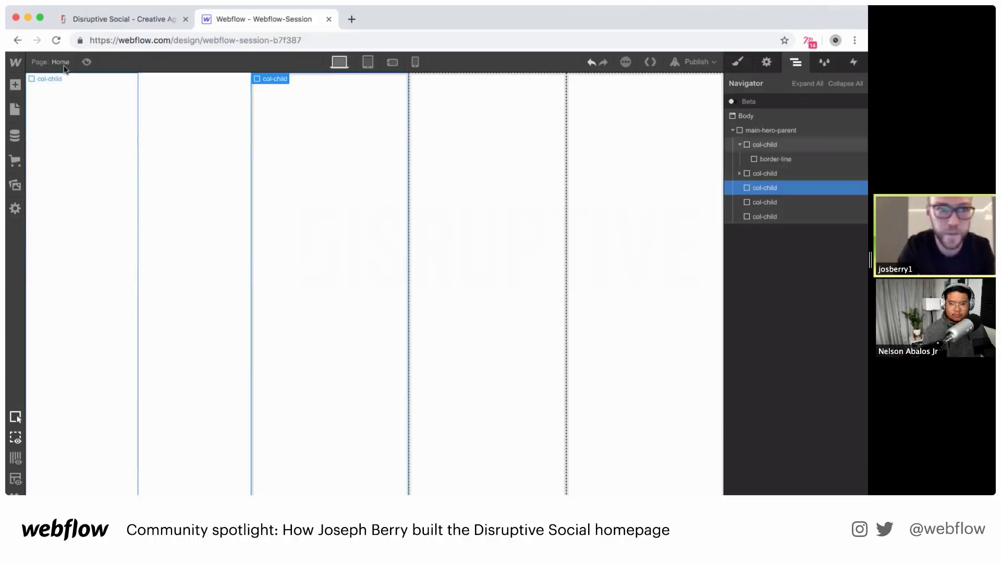
left_click(86, 62)
left_click(85, 62)
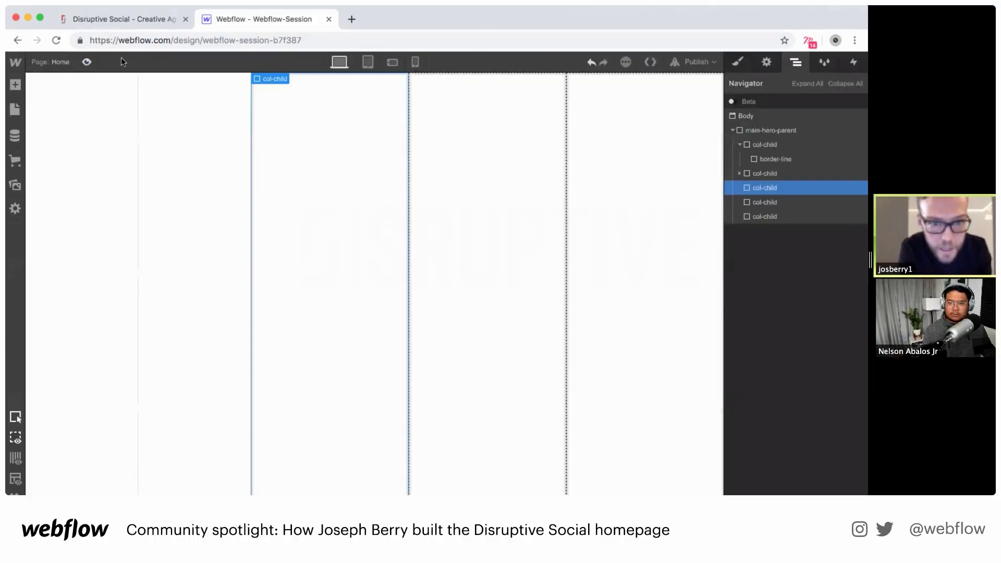
key("Delete")
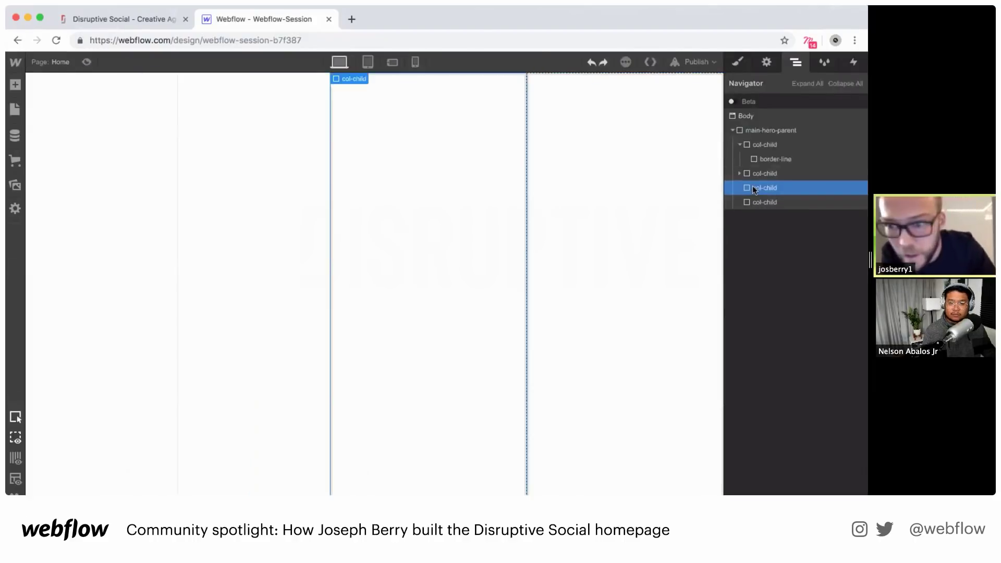
Copy the second column's border-line into the third col-child, preview the page, and collapse the first two columns in the element tree
left_click(739, 173)
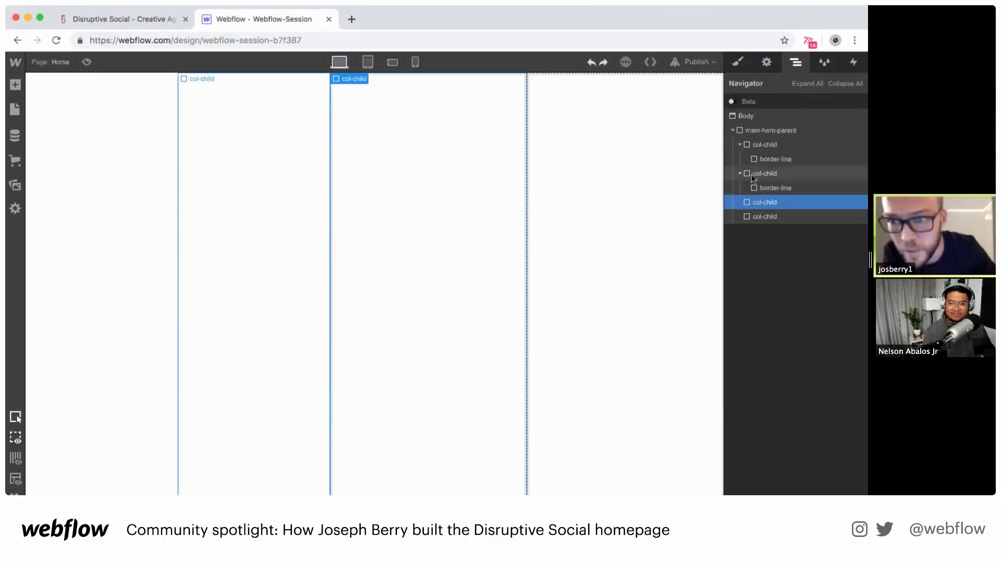
left_click(764, 187)
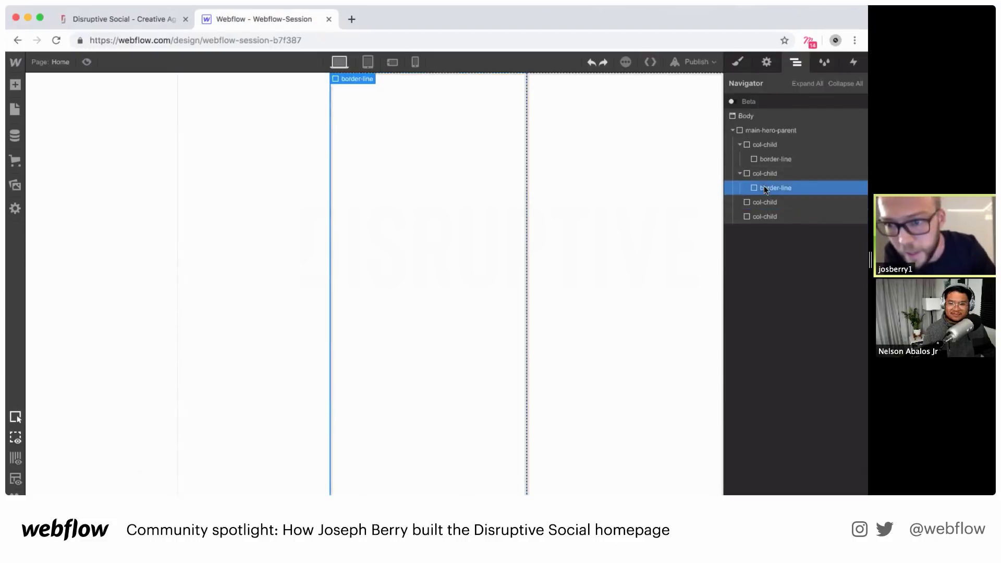
left_click(767, 206)
key("cmd+v")
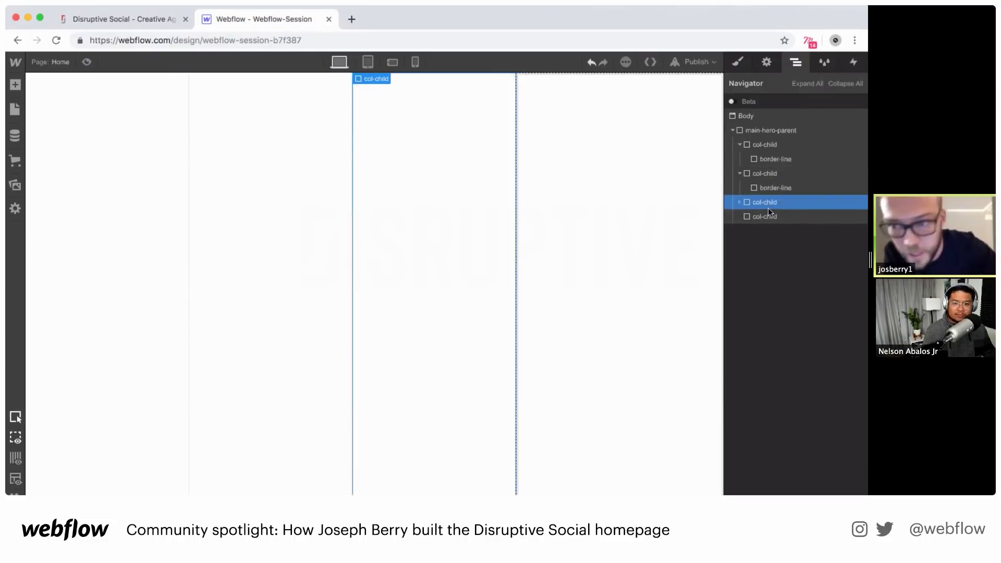
left_click(86, 62)
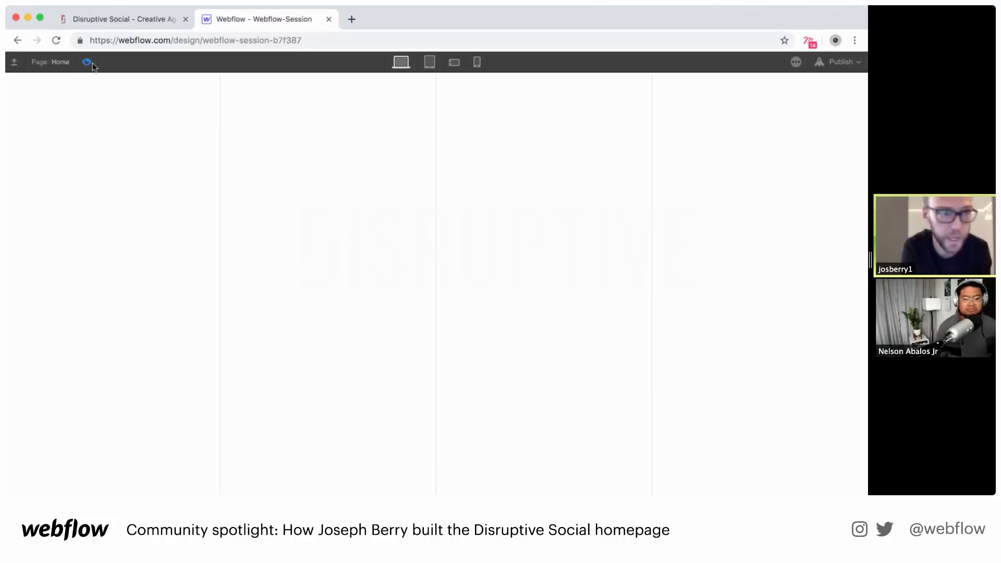
left_click(88, 62)
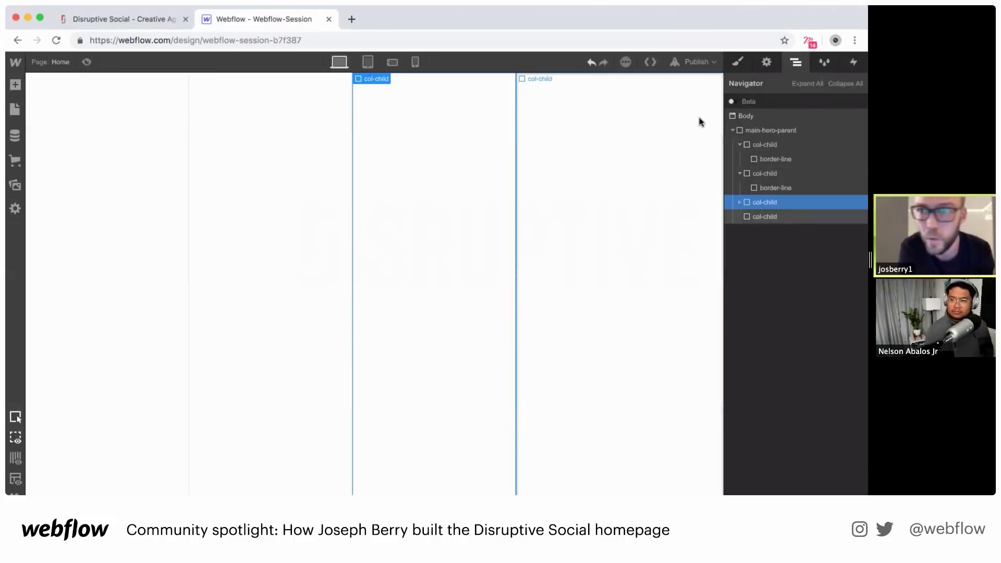
left_click(739, 145)
left_click(739, 158)
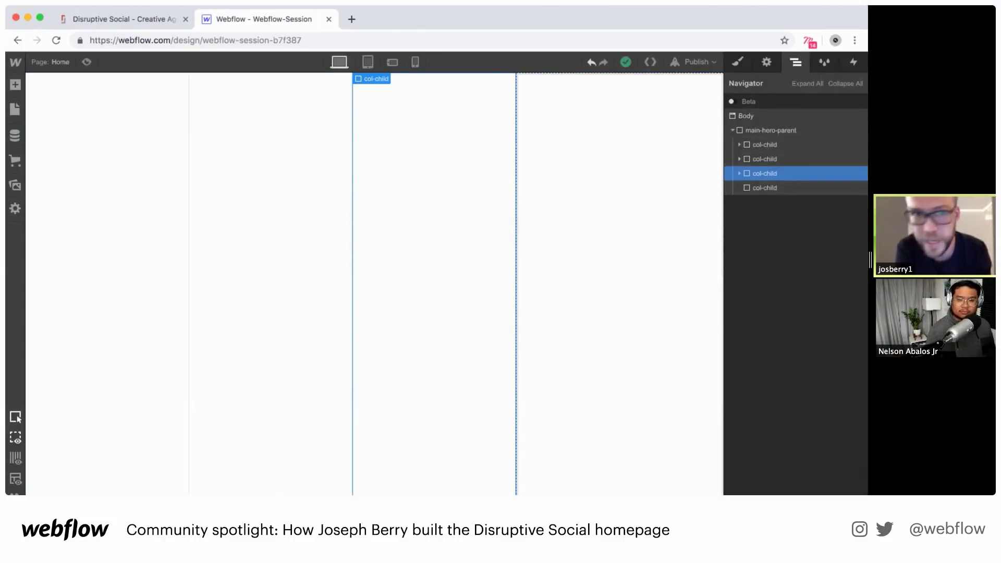
Check the live Disruptive Social homepage, and in Webflow give the second col-child the combo class left-hidden with overflow set to Hidden
left_click(149, 17)
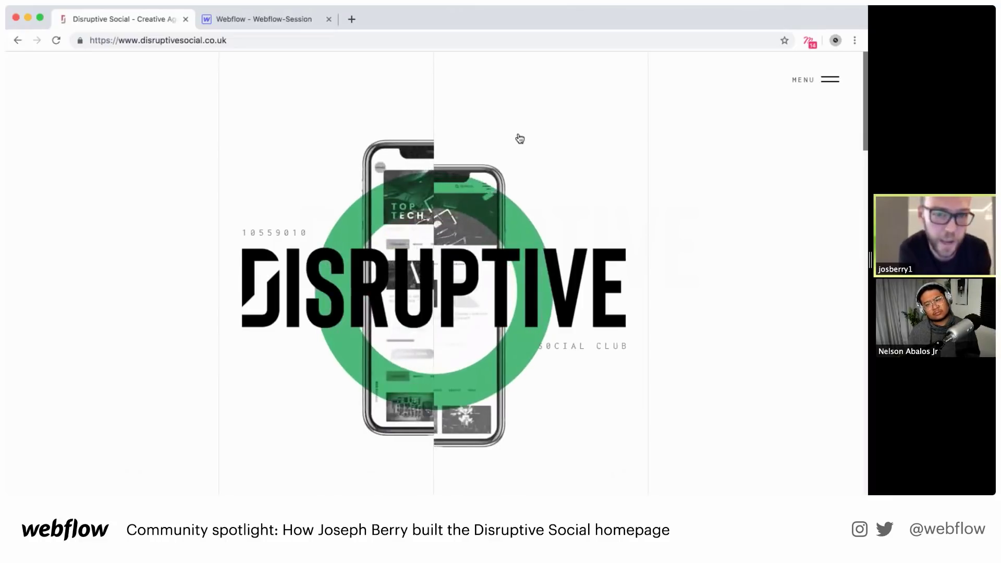
left_click(267, 19)
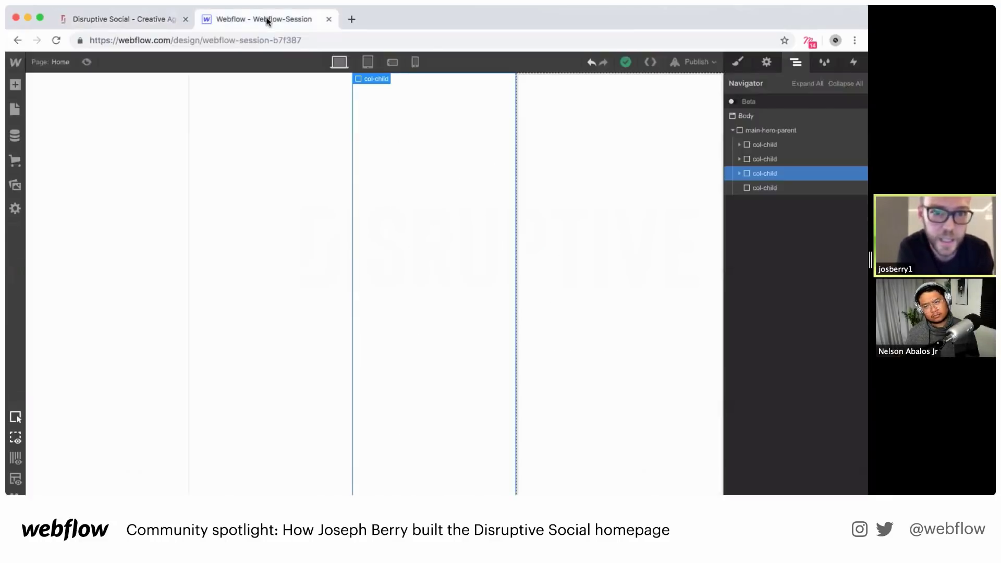
left_click(312, 150)
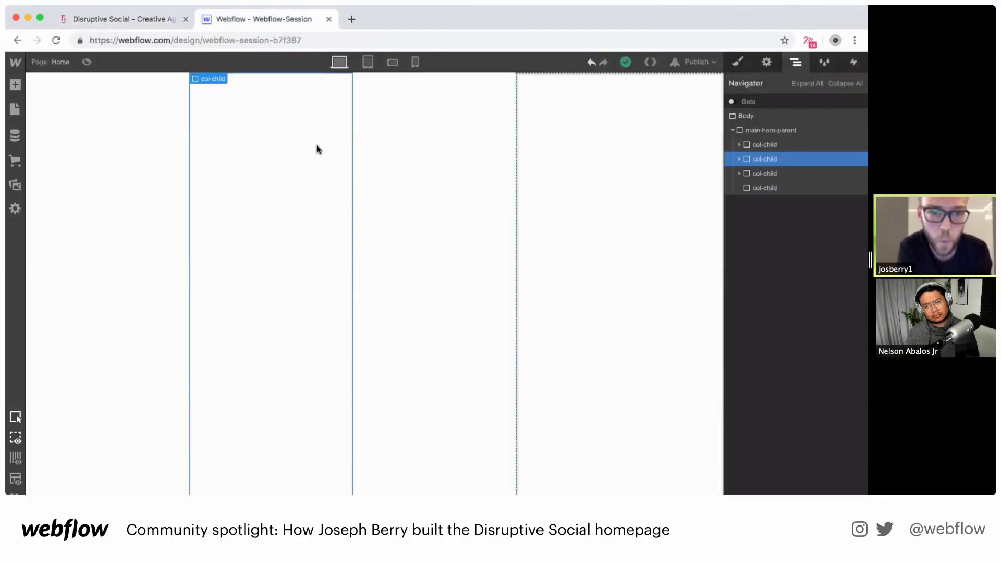
left_click(738, 62)
left_click(795, 118)
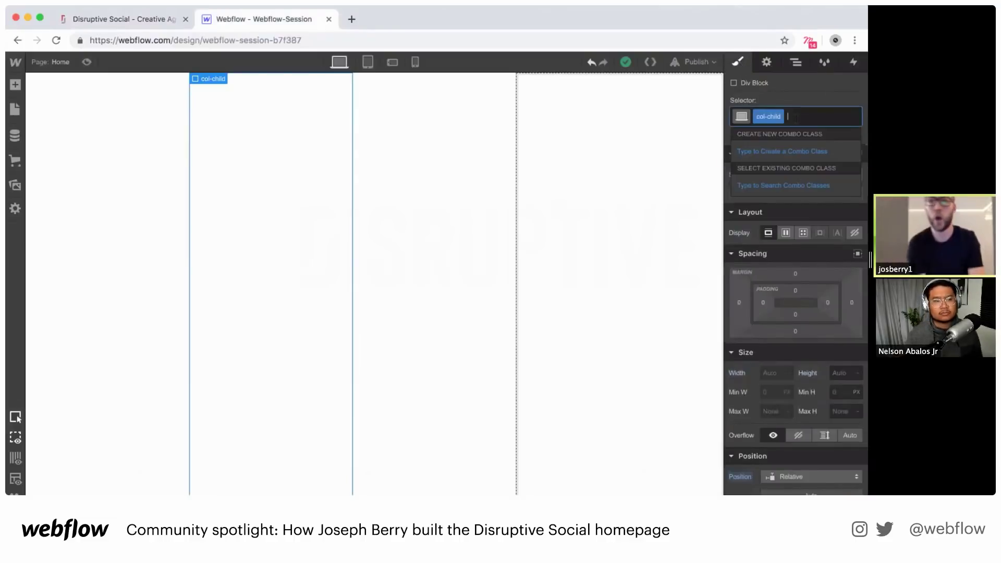
type("lef")
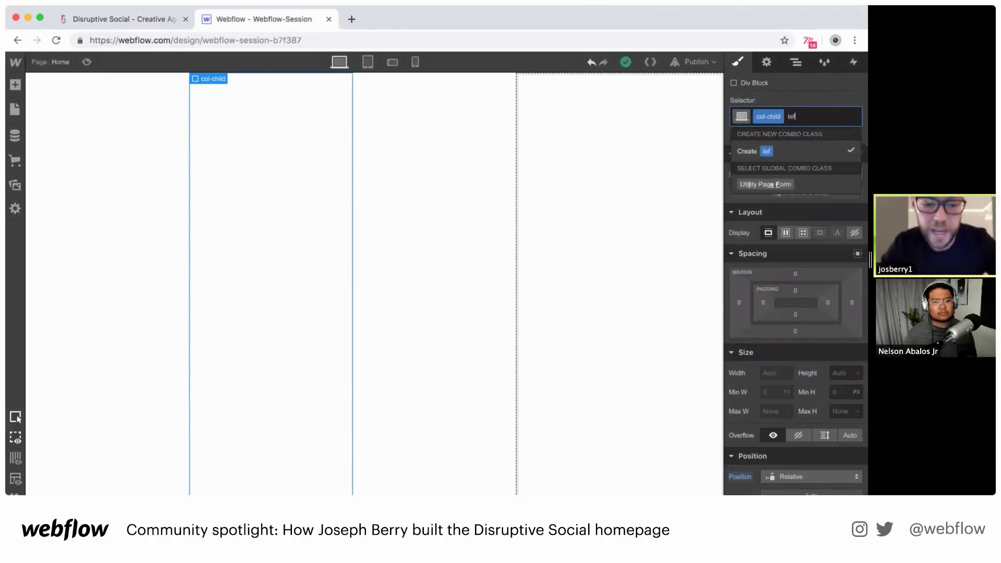
type("t-hidden")
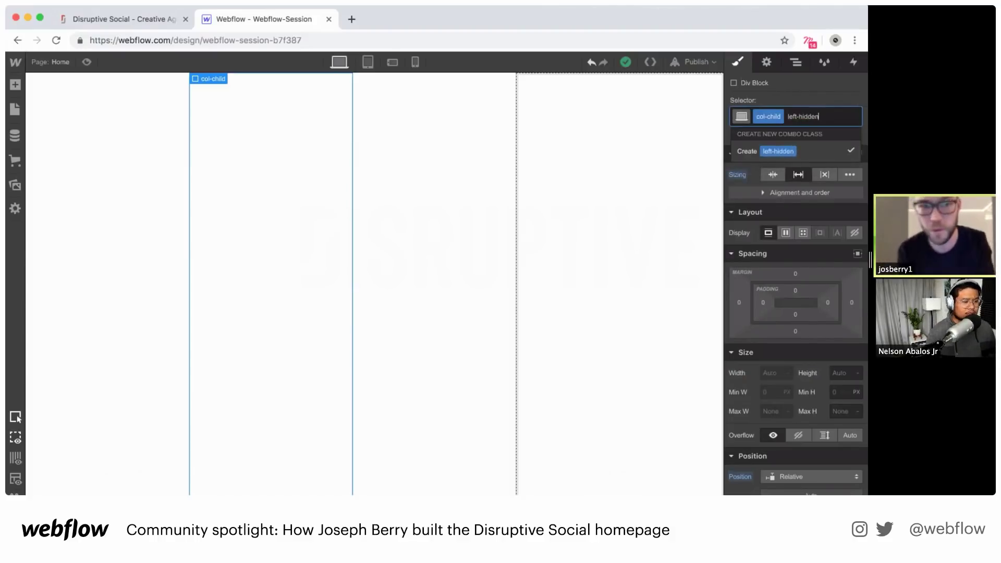
key("Return")
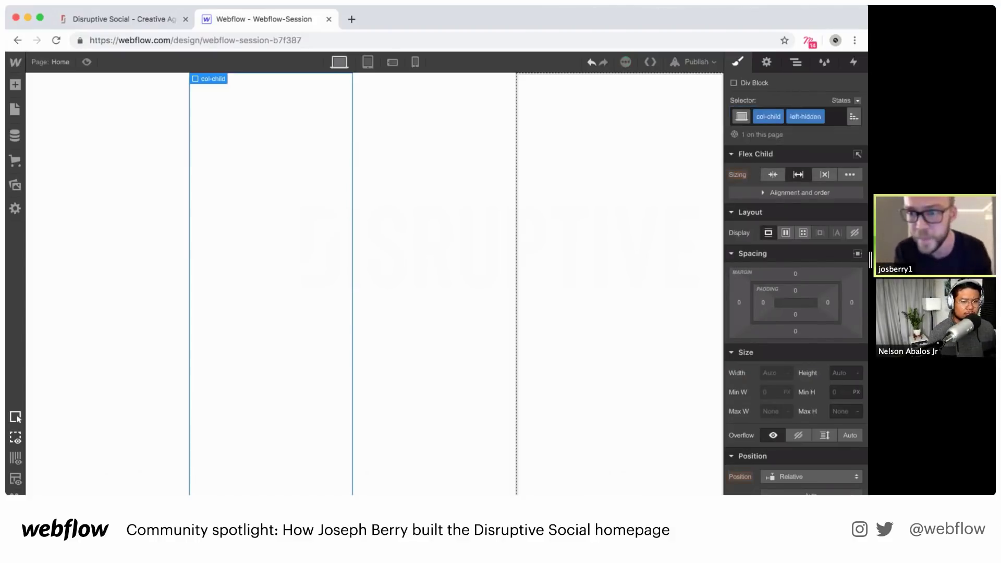
left_click(796, 437)
Give the third col-child the combo class right-hidden and set its overflow to Hidden
left_click(427, 260)
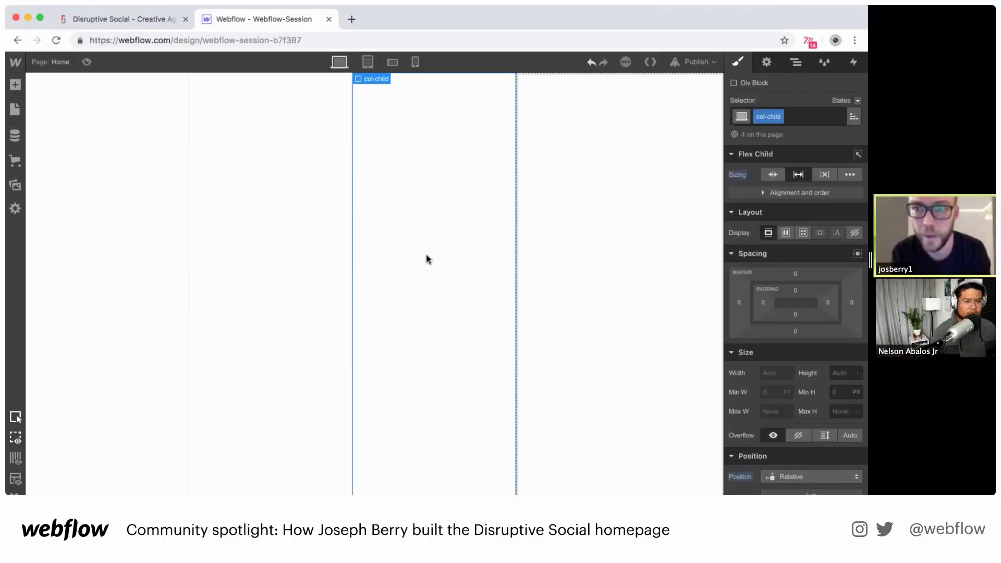
key("super+Return")
type("r")
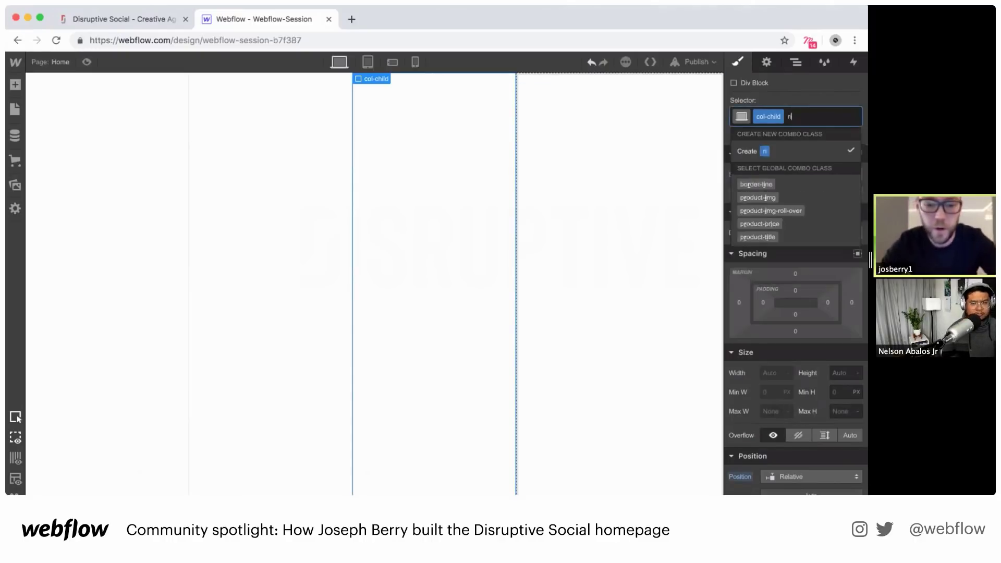
type("ight-hidden")
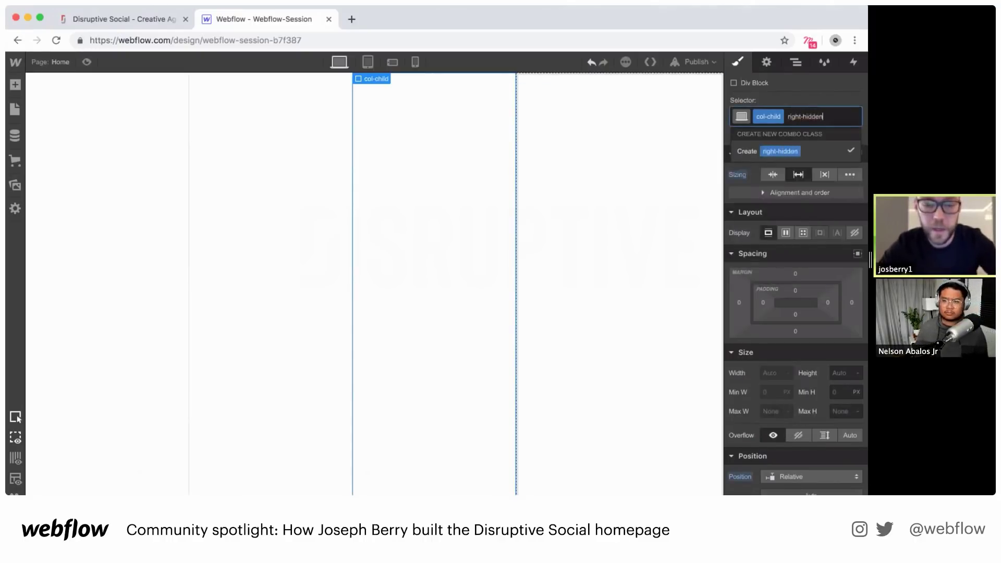
key("Return")
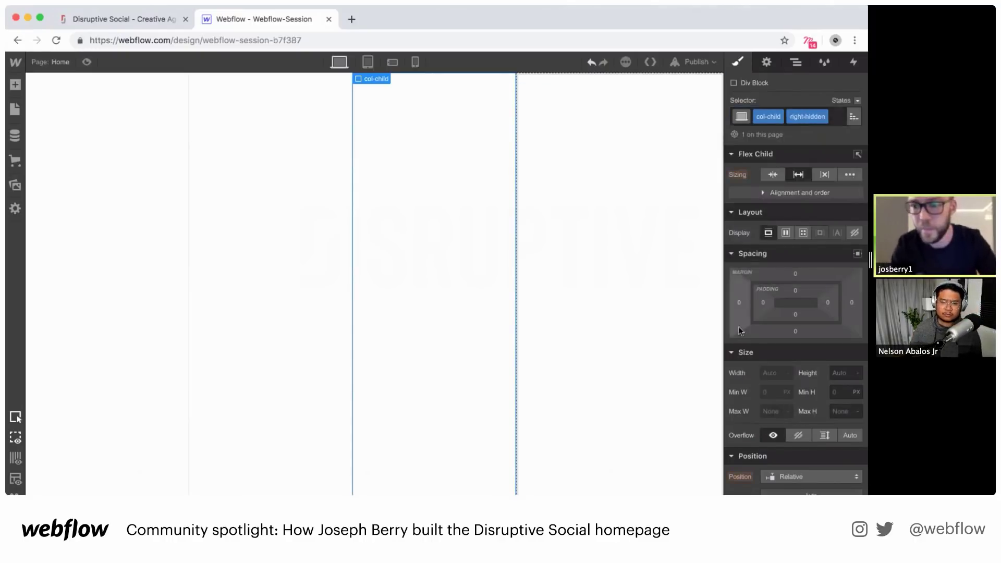
left_click(797, 436)
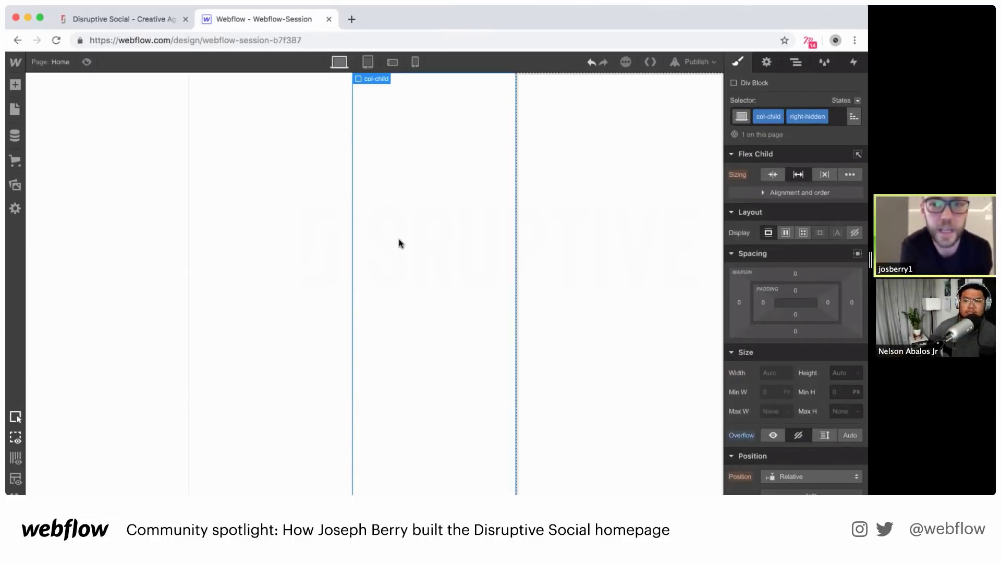
Place the 1-left.png runner image from the assets in the second column and mark it as HiDPI
left_click(15, 186)
left_click_drag(159, 291, 291, 273)
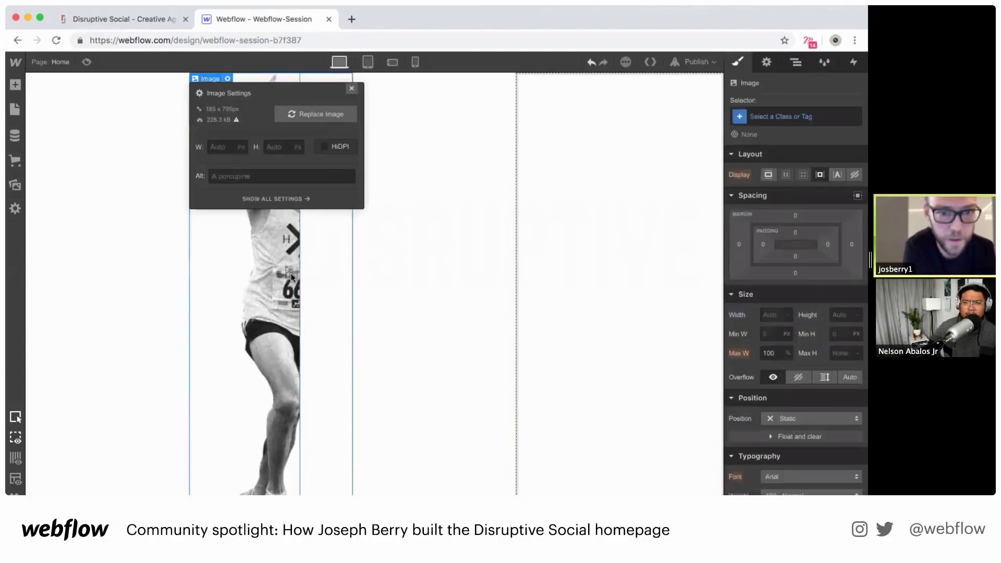
left_click(321, 147)
left_click(351, 87)
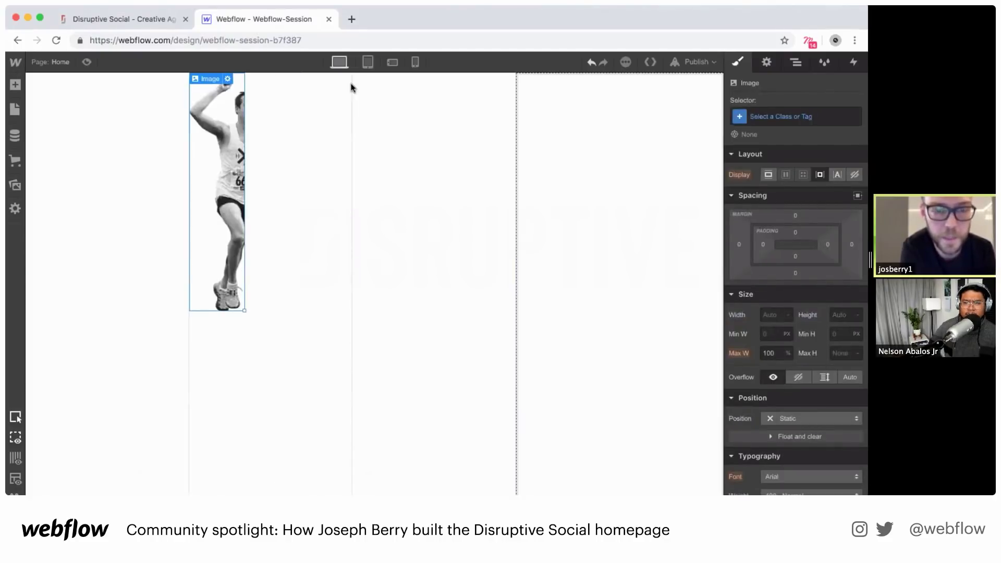
Set the left-hidden column to a horizontal flex layout, aligned to the center and justified to the end
left_click(295, 149)
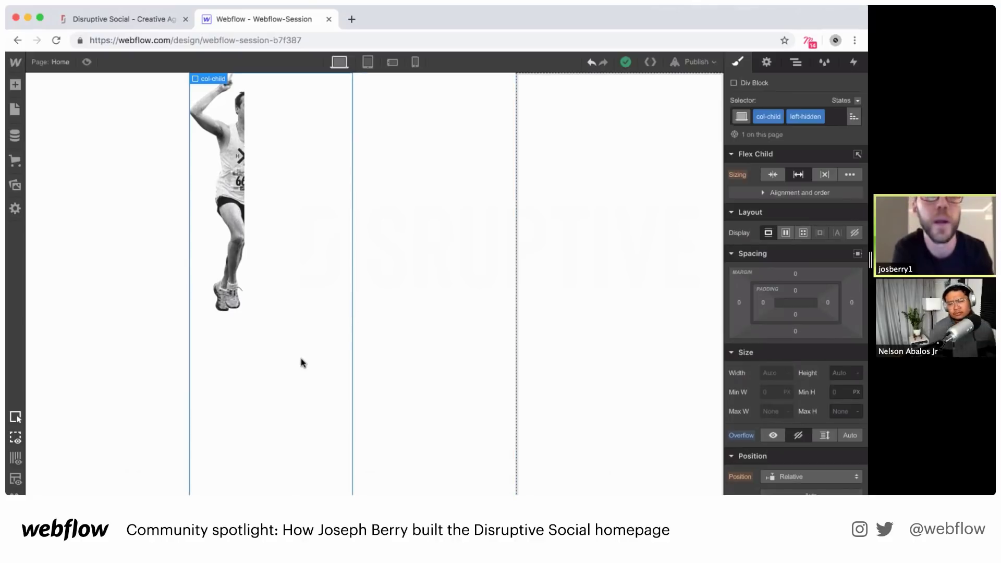
left_click(786, 233)
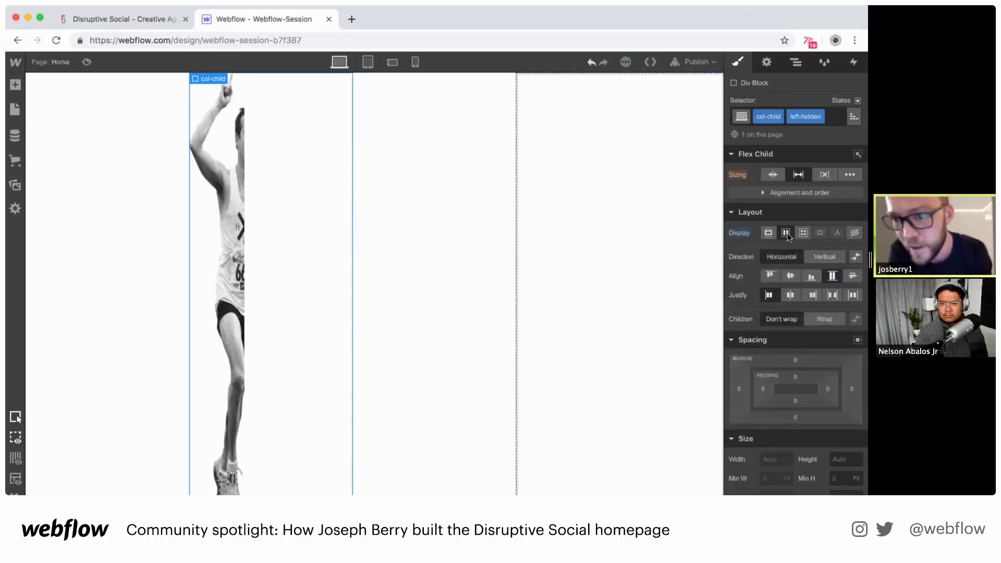
left_click(790, 277)
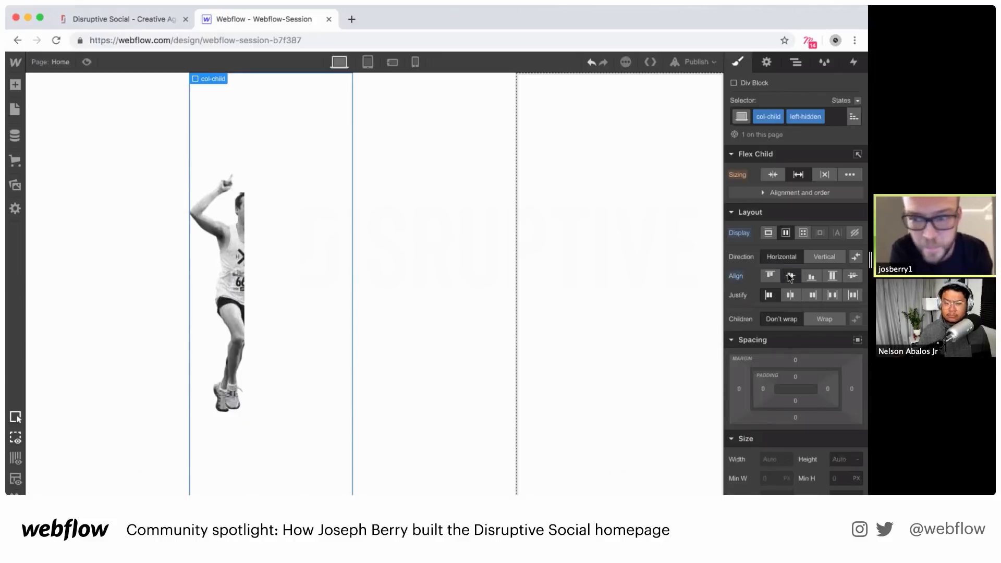
left_click(812, 296)
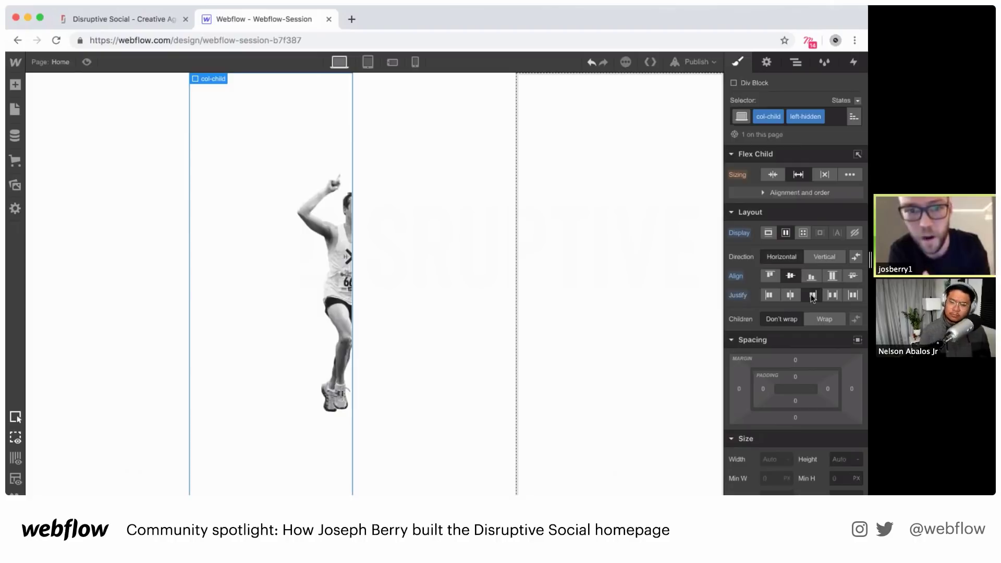
Set the width of the runner image in the left-hidden column to 115 px
double_click(317, 232)
left_click(330, 262)
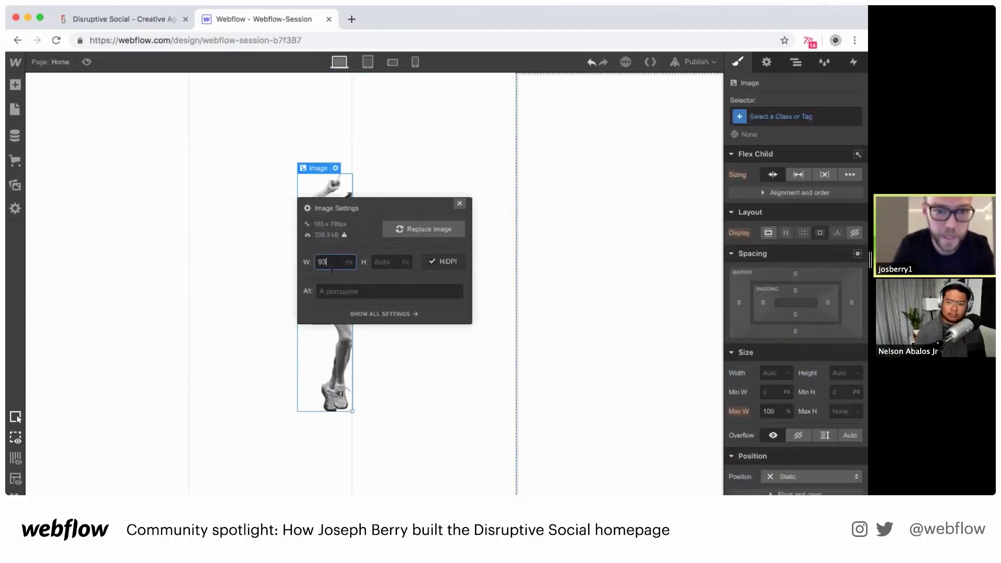
key("Up")
key("Up")
key("Up")
key("Up")
key("Up")
key("Up")
key("Up")
key("Up")
key("Up")
key("Up")
key("Up")
key("Up")
key("Up")
key("Up")
key("Up")
key("Up")
key("Up")
key("Up")
key("Up")
key("Up")
key("Up")
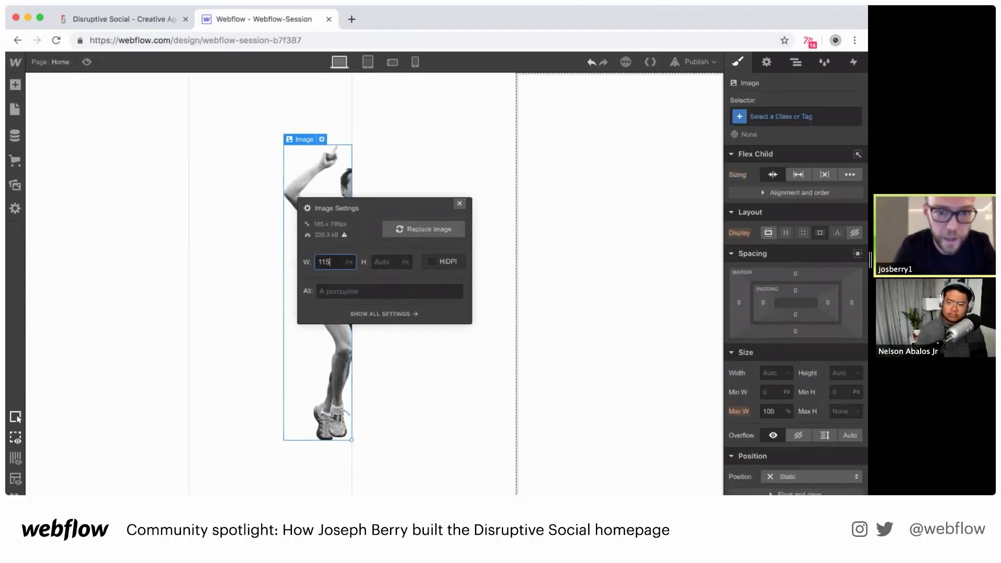
left_click(459, 203)
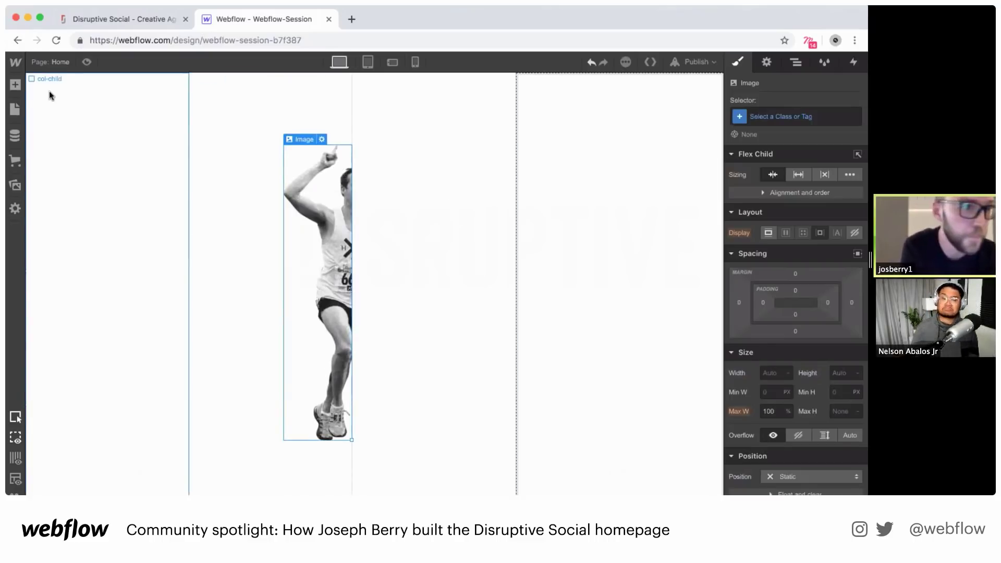
Place the 1-right.png runner image from the assets in the third column and mark it as HiDPI
left_click(15, 185)
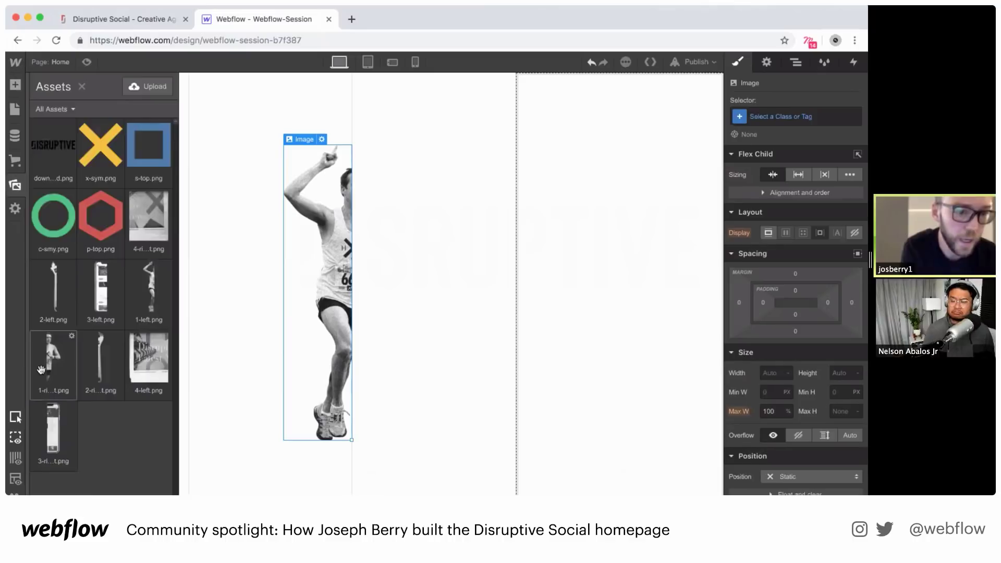
left_click_drag(42, 365, 362, 246)
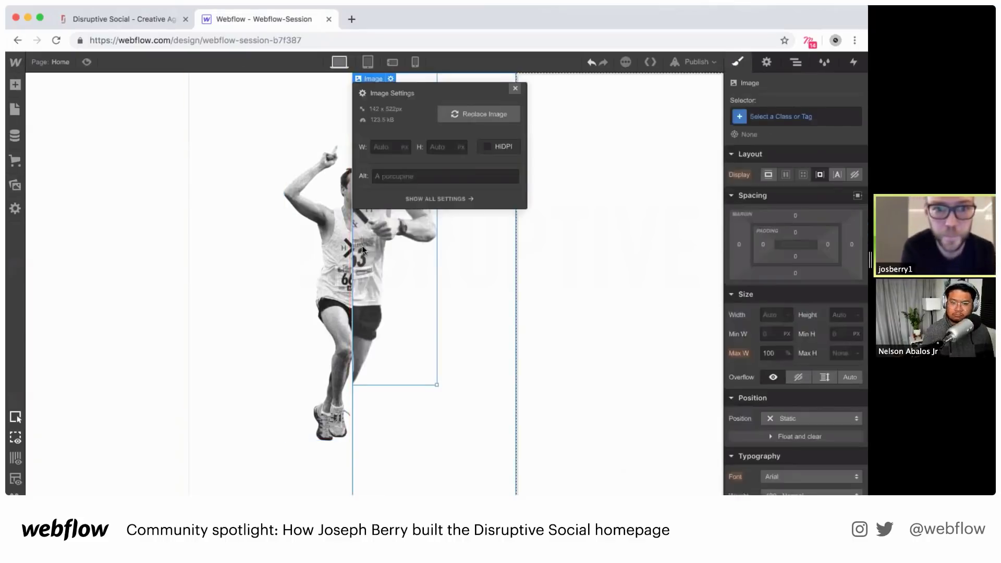
left_click(495, 146)
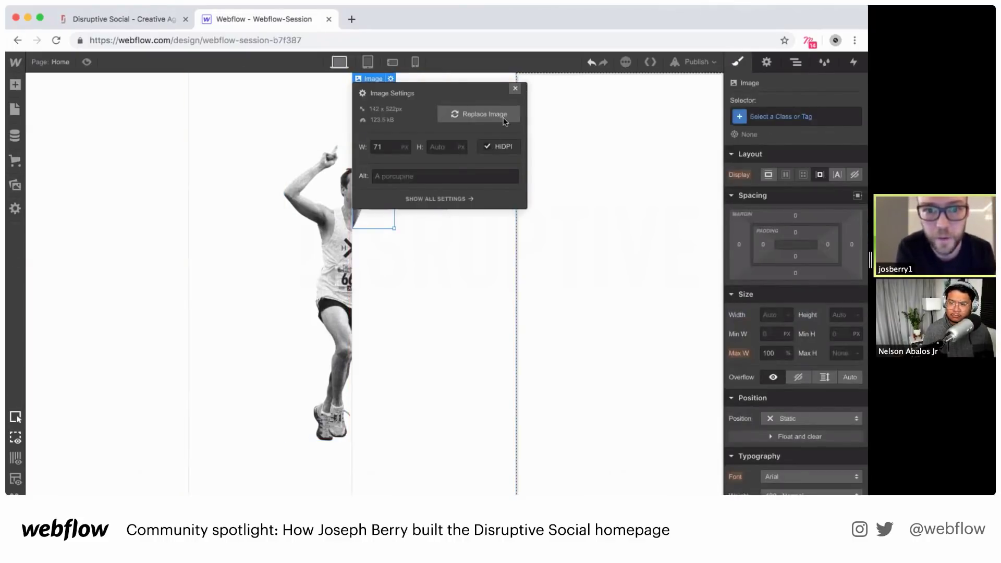
left_click(515, 88)
Set the right-hidden column to a horizontal flex layout with its content aligned to the center
left_click(465, 135)
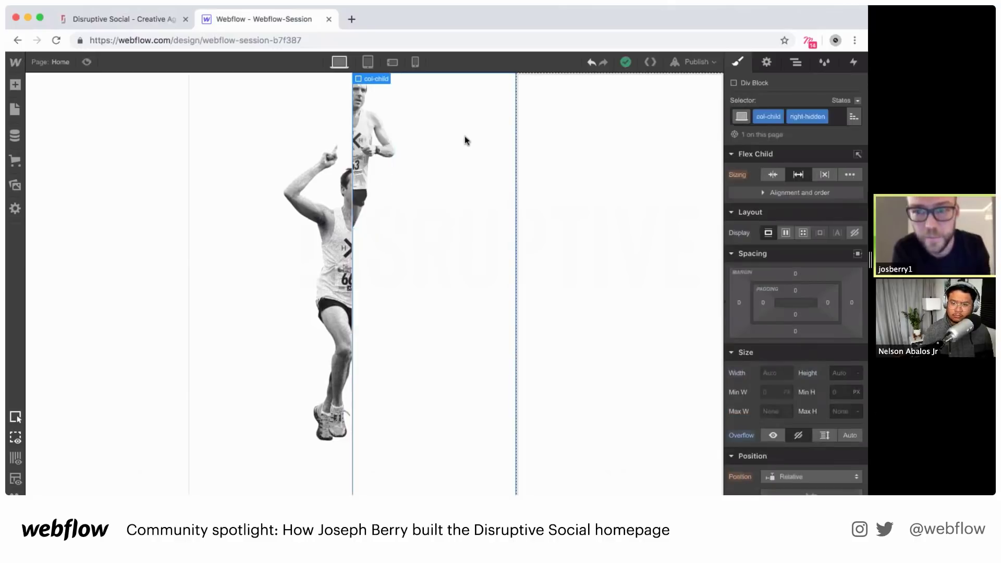
left_click(785, 232)
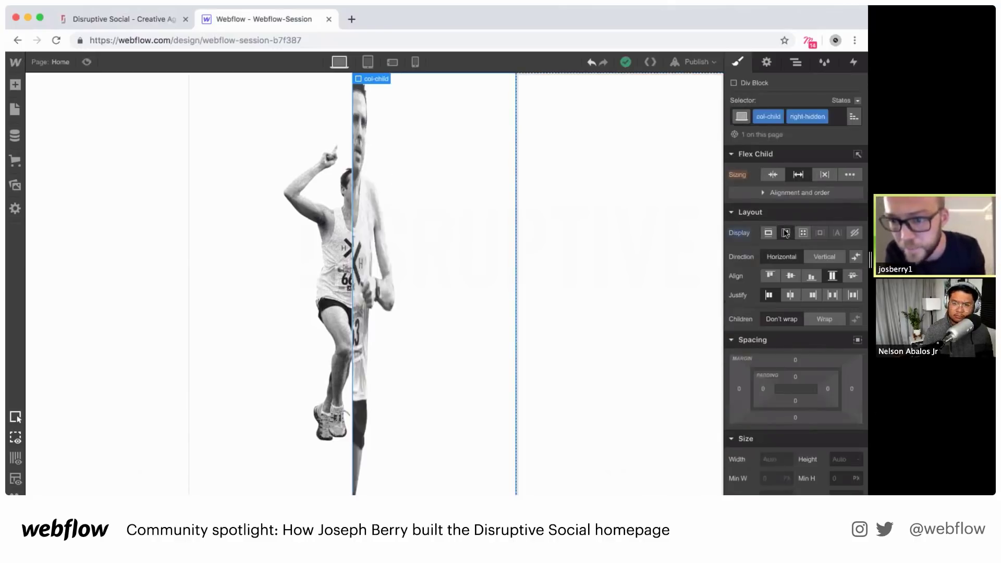
left_click(791, 276)
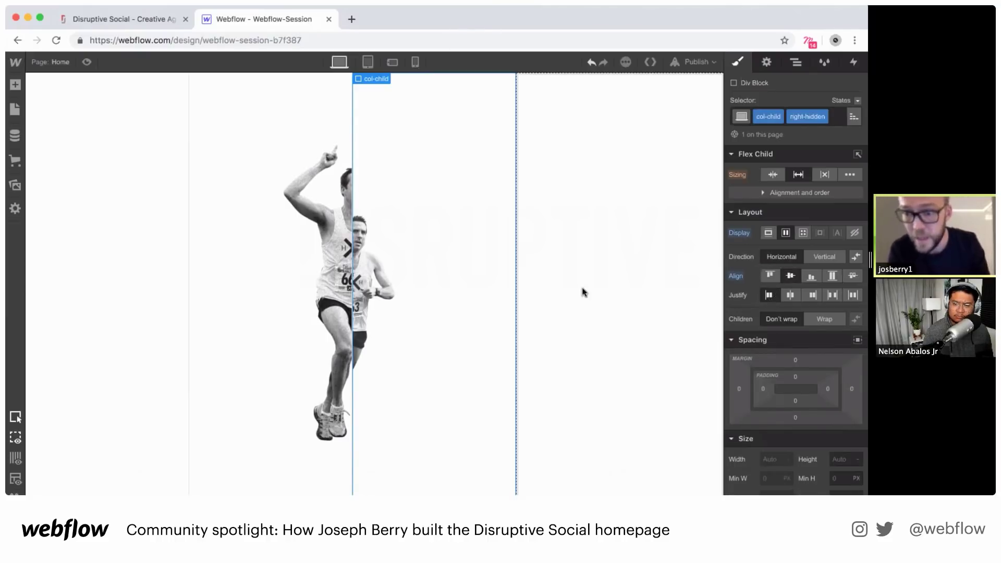
Set the width of the runner image in the right-hidden column to 80 px
left_click(376, 285)
double_click(375, 285)
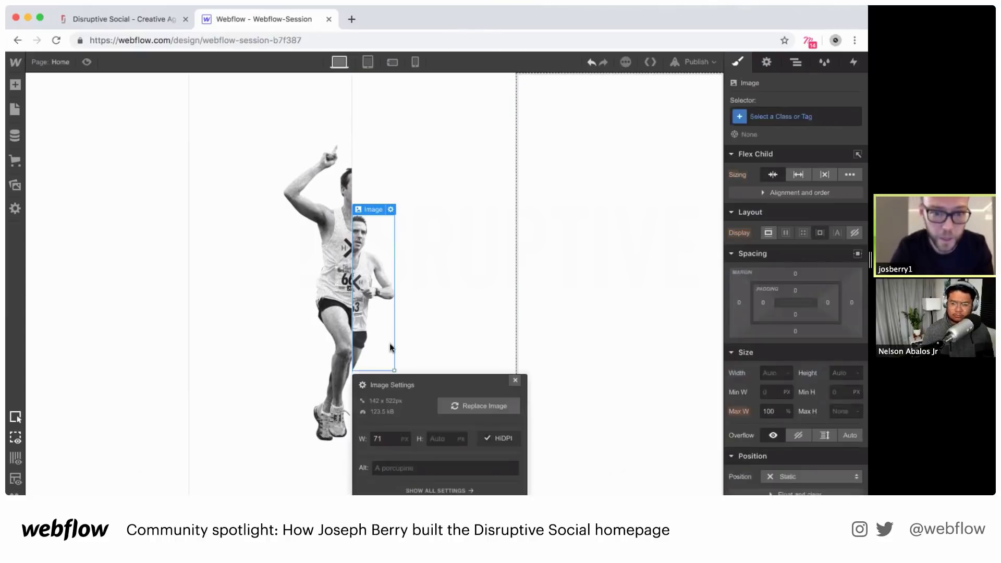
left_click(394, 438)
type("81")
key("Down")
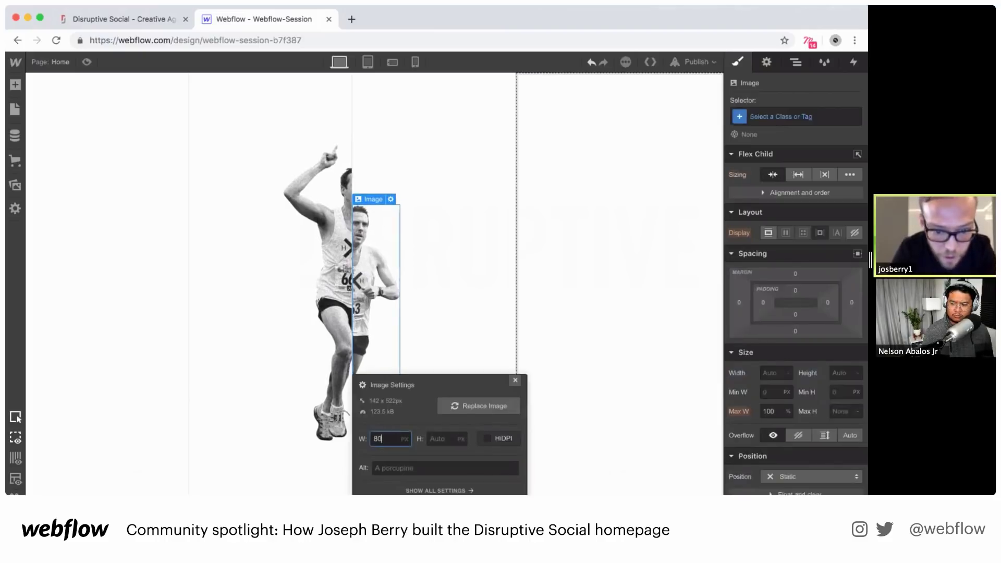
left_click(514, 380)
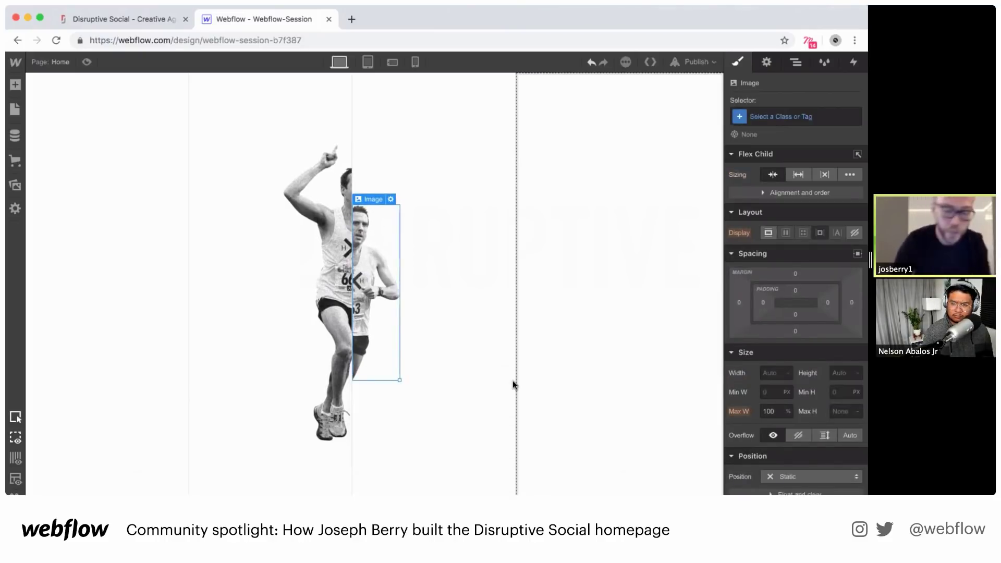
Give the runner image in the left-hidden column the class left-side-img-1
left_click(331, 184)
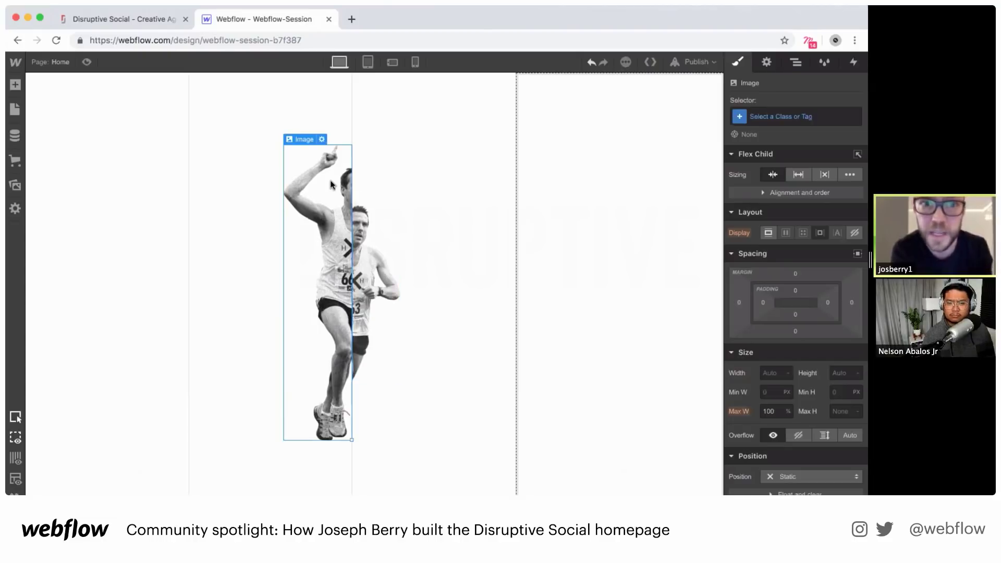
left_click(779, 114)
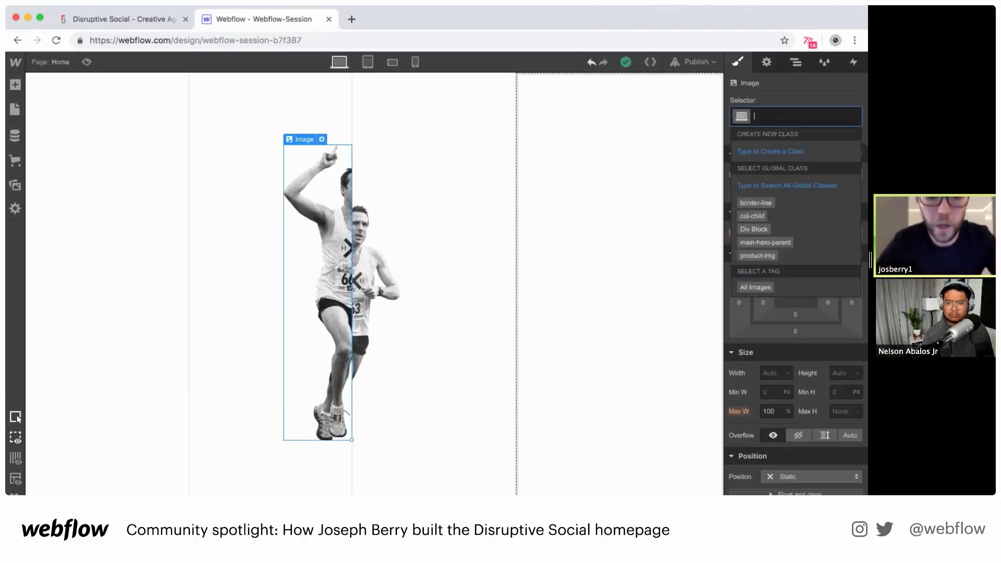
type("left-si")
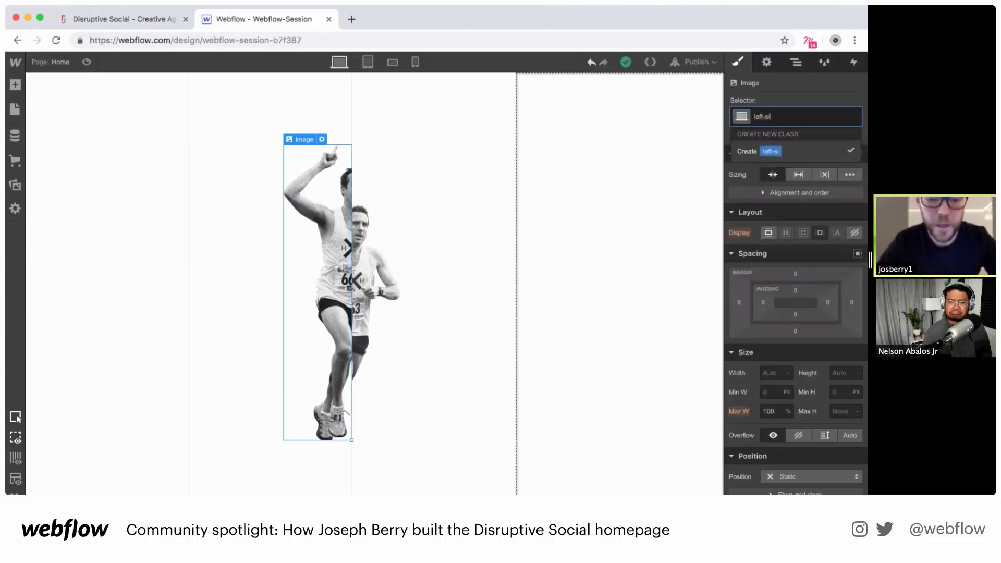
type("de-img")
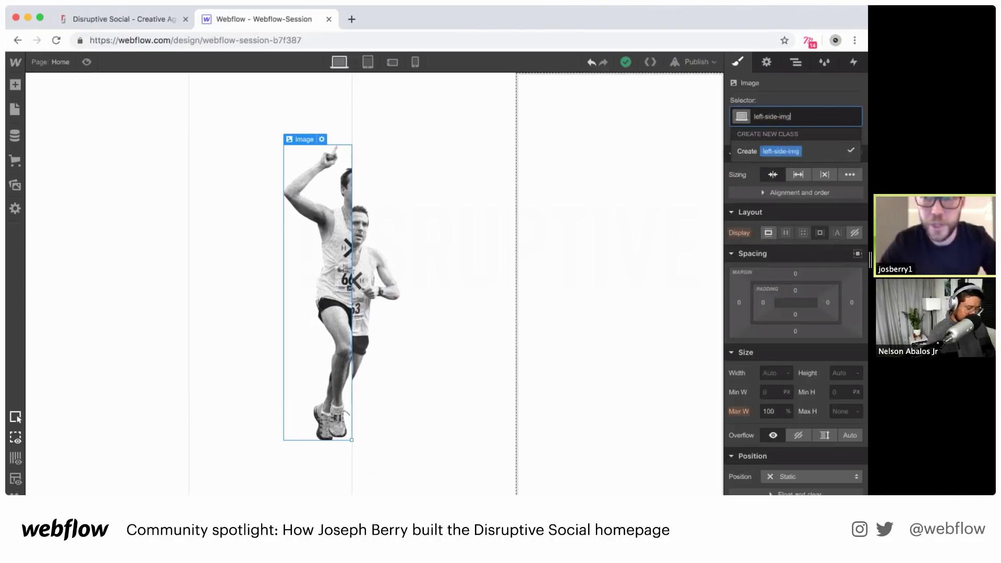
type("-1")
key("Return")
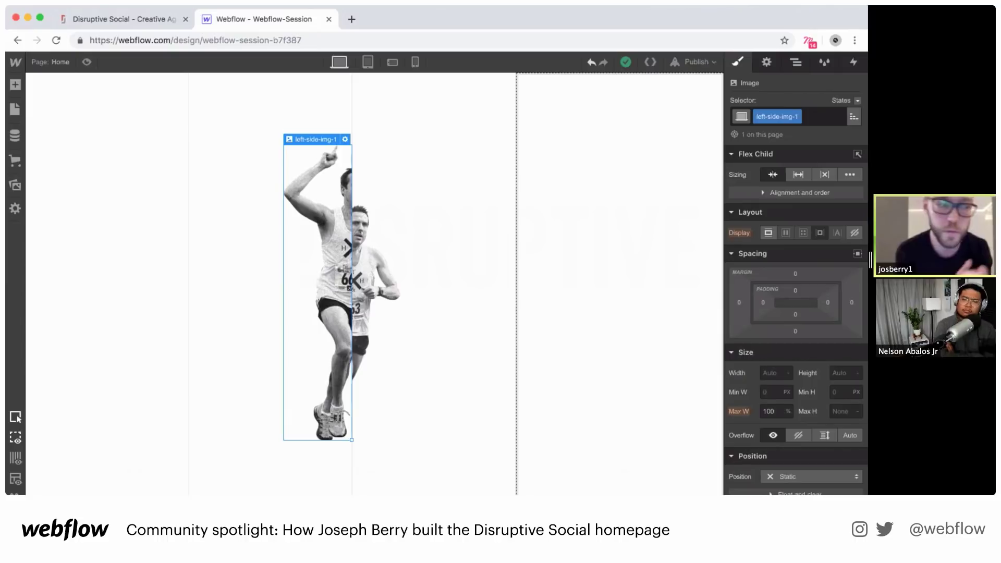
Give the runner image in the right-hidden column the class right-side-img-1
left_click(374, 276)
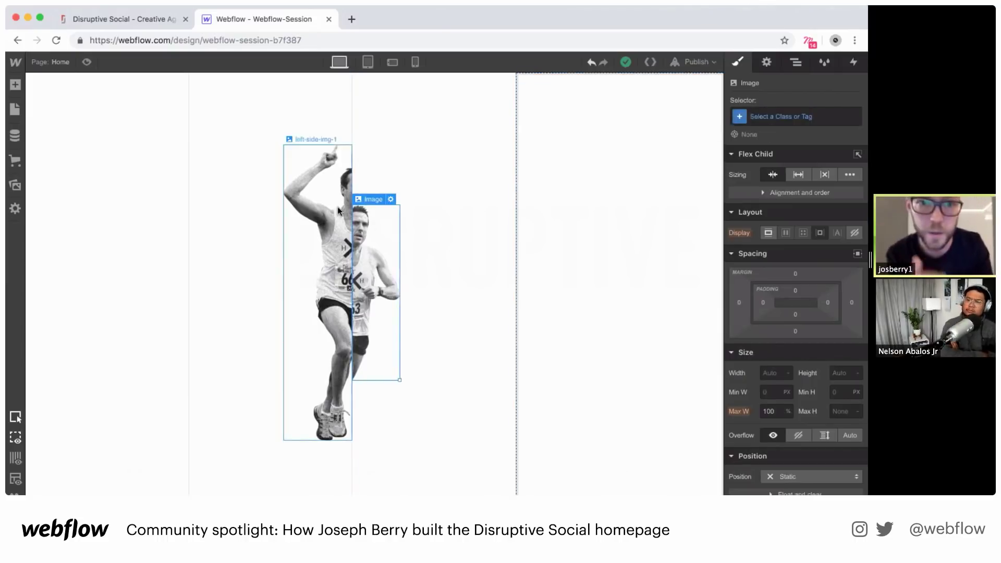
left_click(771, 117)
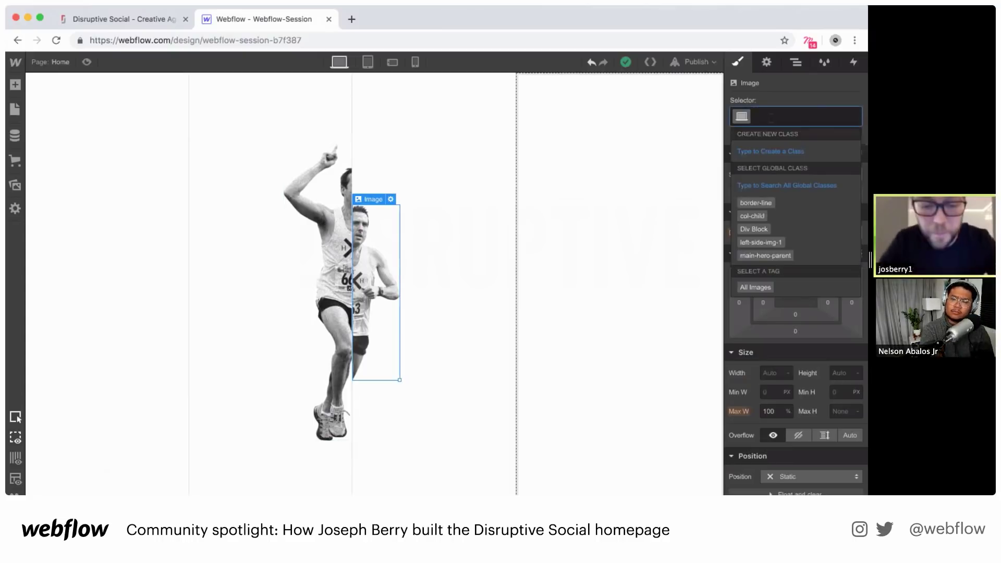
type("right-side")
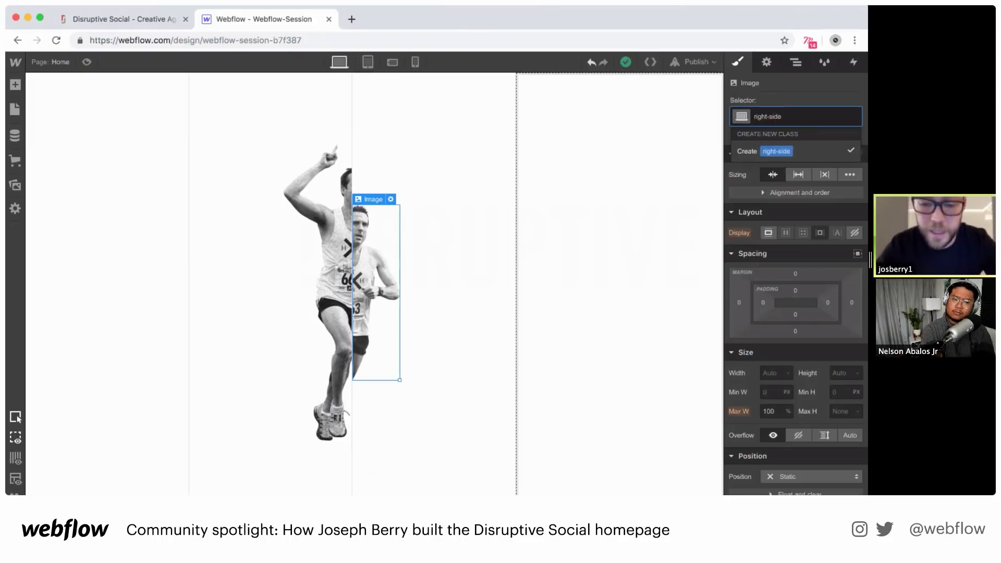
type("-img-1")
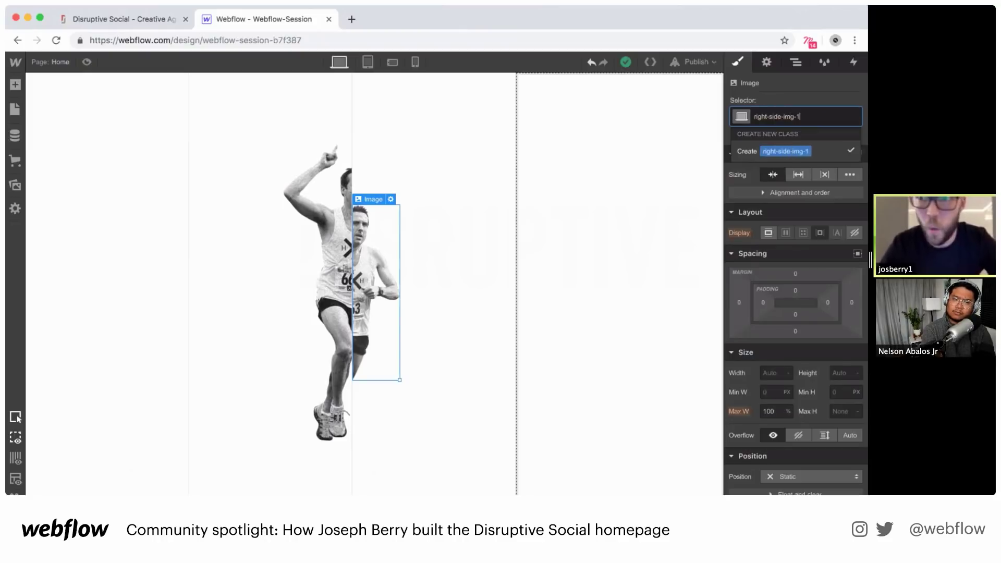
key("Return")
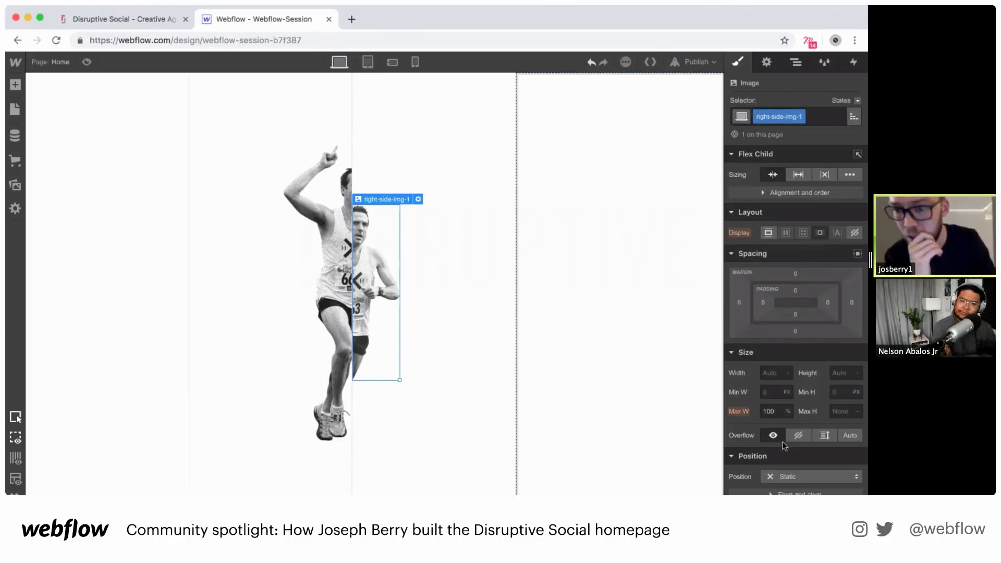
Set the top margin of the right-side-img-1 runner image to -140 px so it lines up with the other half
left_click(793, 474)
left_click(788, 282)
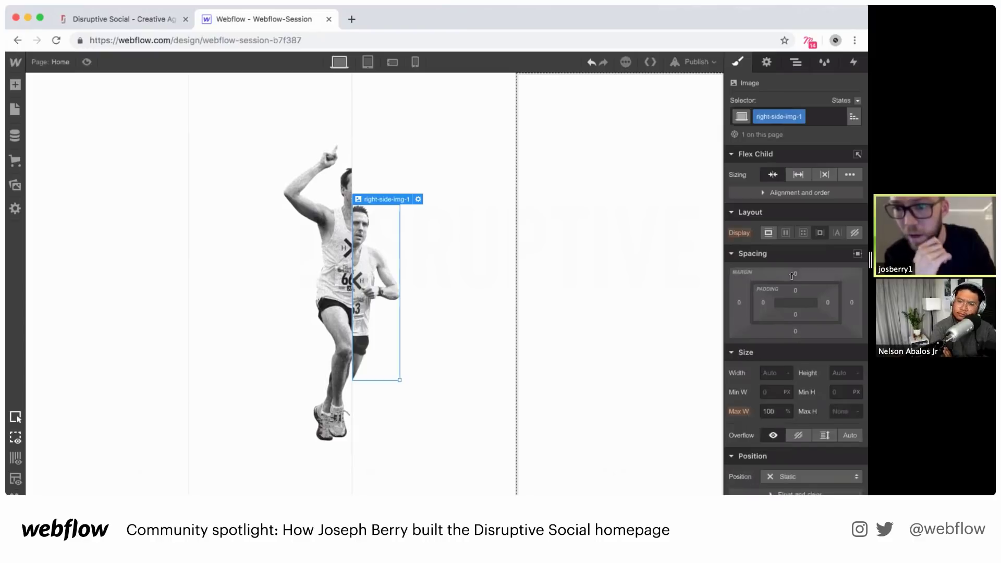
left_click(795, 274)
key("shift+Down")
key("shift+Down")
key("shift+Down")
key("shift+Down")
key("shift+Down")
key("shift+Down")
key("shift+Down")
key("shift+Down")
key("shift+Down")
key("shift+Down")
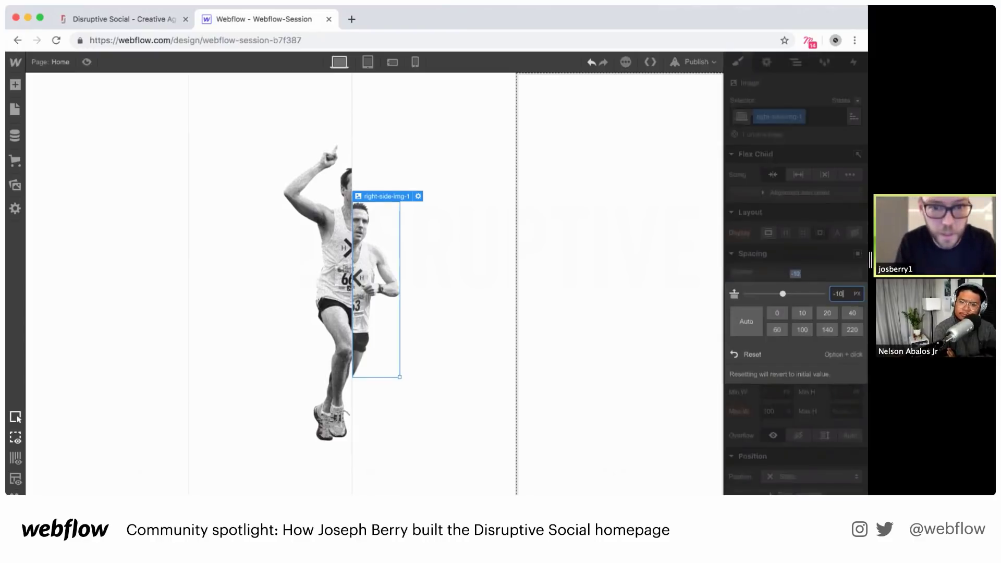
key("shift+Down")
key("shift+Down")
key("shift+Down")
key("shift+Down")
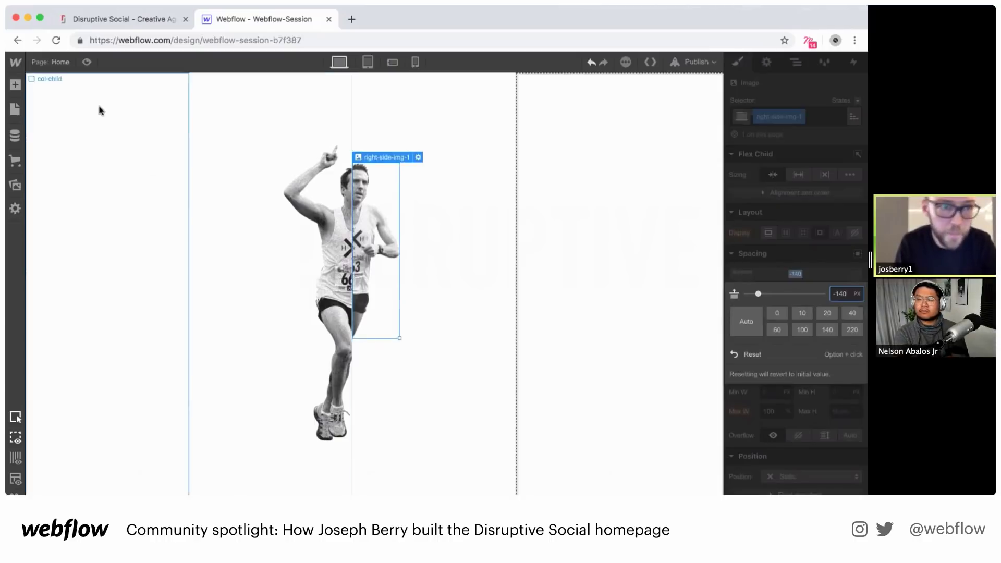
Preview the page and compare the runner with the one on the live Disruptive Social homepage
left_click(87, 62)
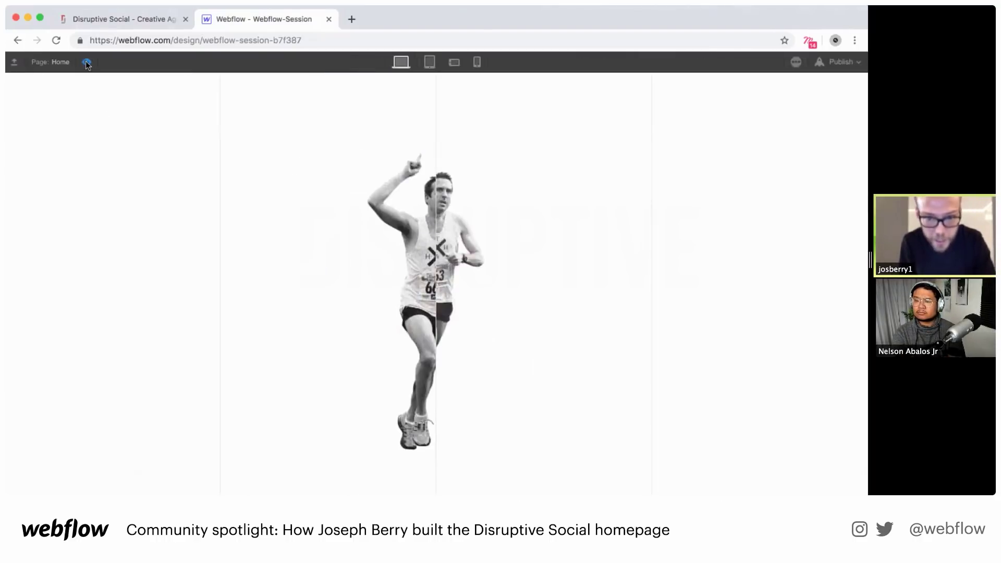
left_click(104, 20)
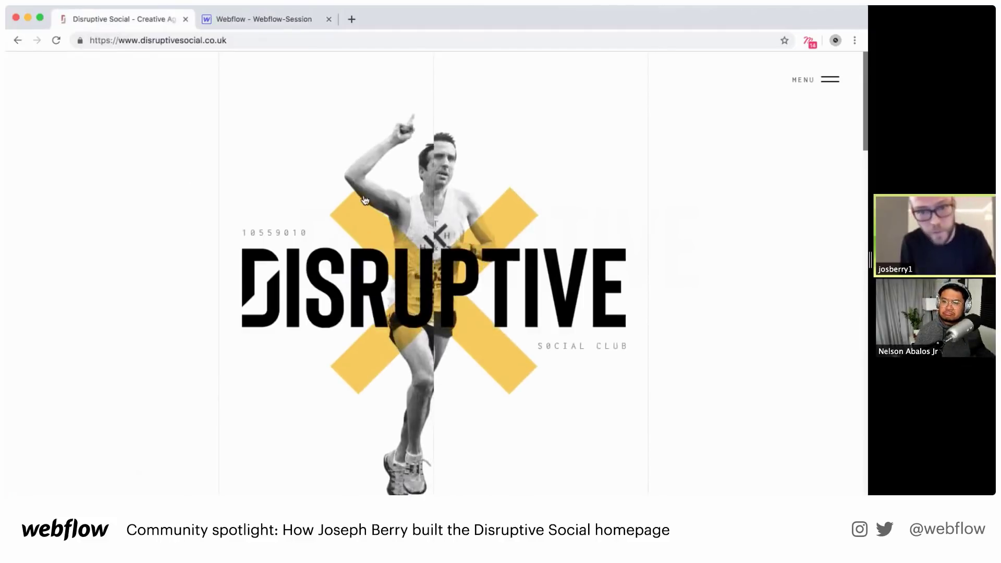
left_click(245, 22)
Set the width of the left-side-img-1 runner image to 135 px in its image settings
double_click(329, 281)
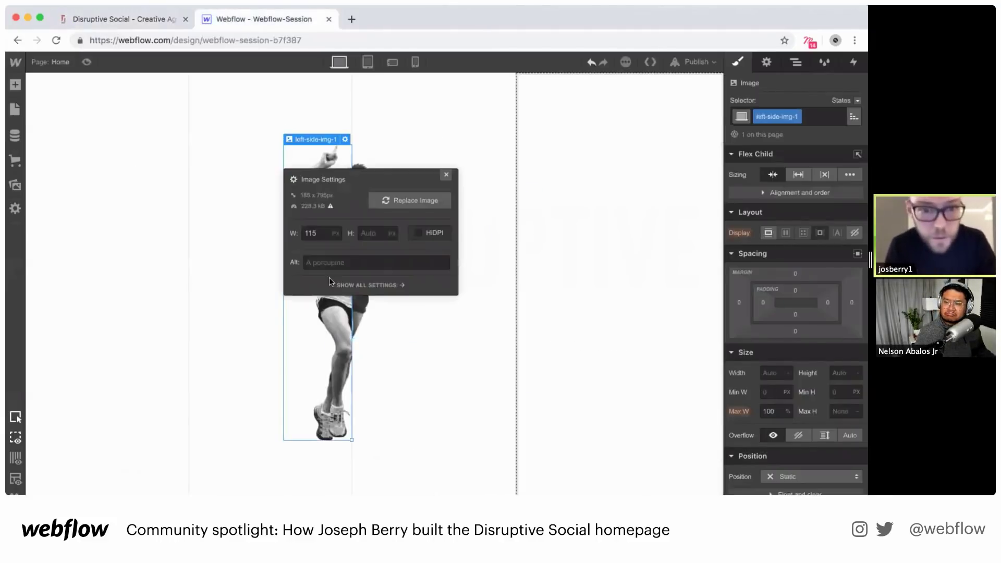
left_click(314, 233)
key("shift+Up")
key("shift+Up")
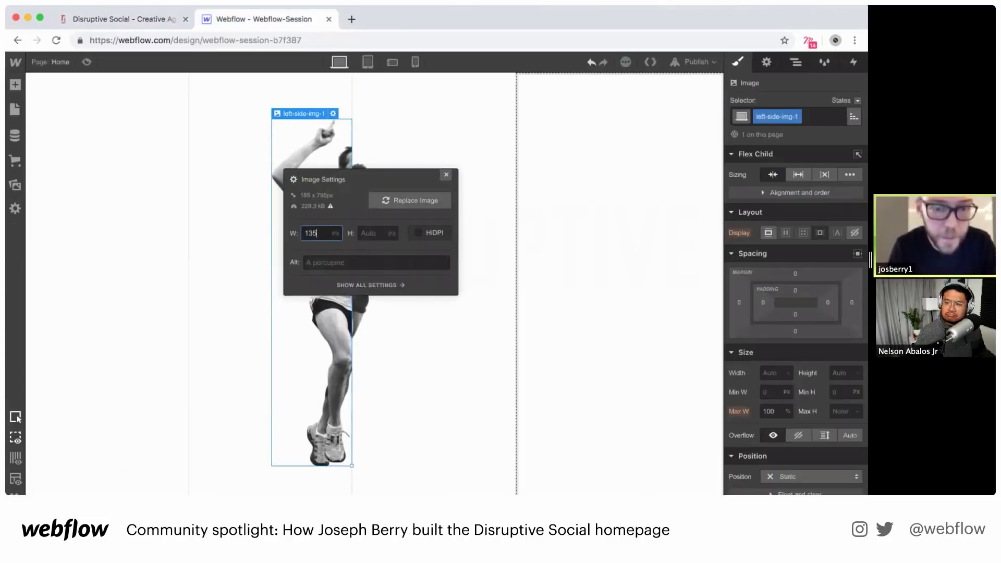
left_click(446, 175)
Set the width of the right-side-img-1 runner image to 100 px in its image settings
double_click(364, 202)
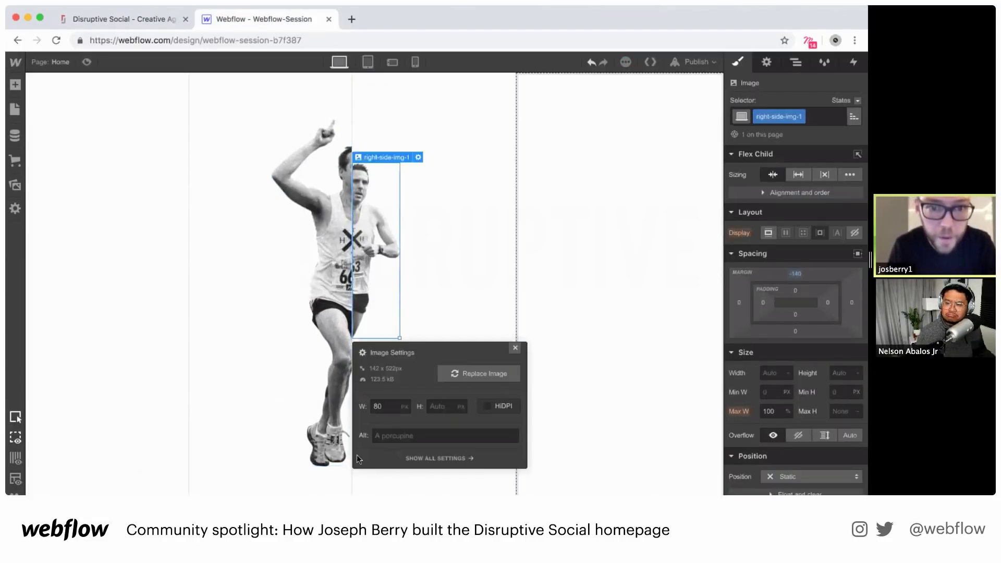
left_click(394, 411)
key("shift+Up")
key("shift+Up")
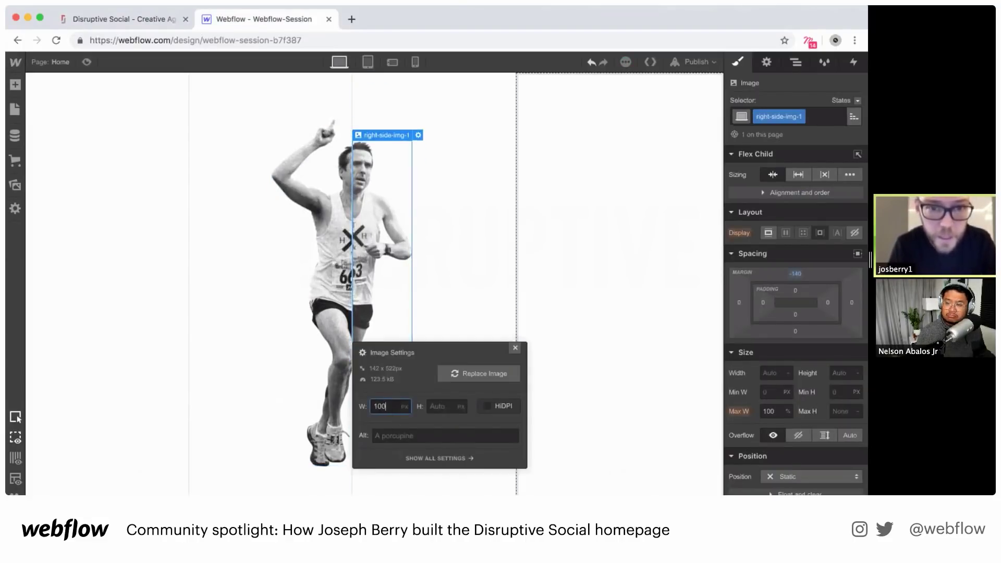
Set the top margin of the right-side-img-1 runner image to -150 px and close its image settings
left_click(795, 273)
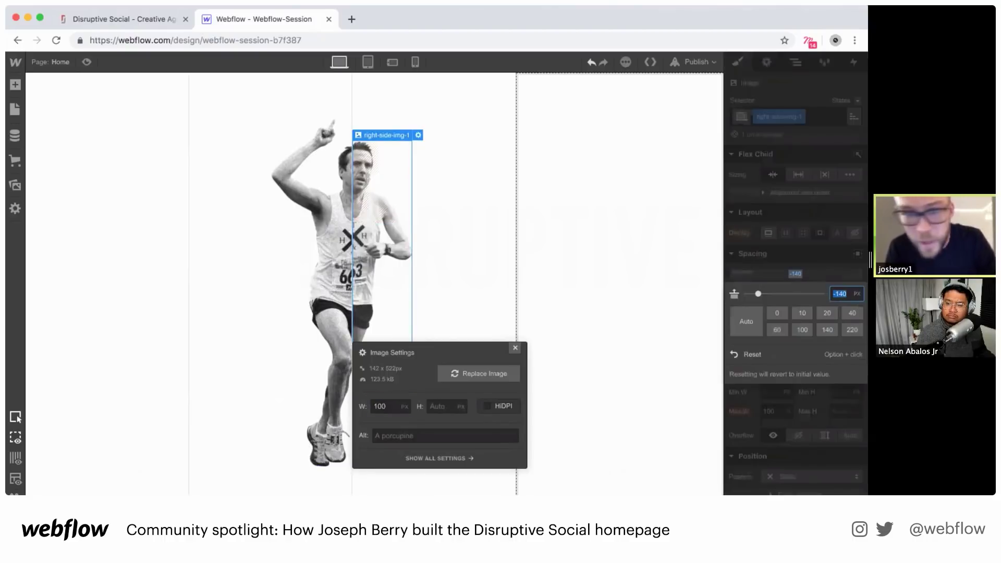
key("shift+Up")
key("shift+Down")
key("shift+Down")
key("shift+Down")
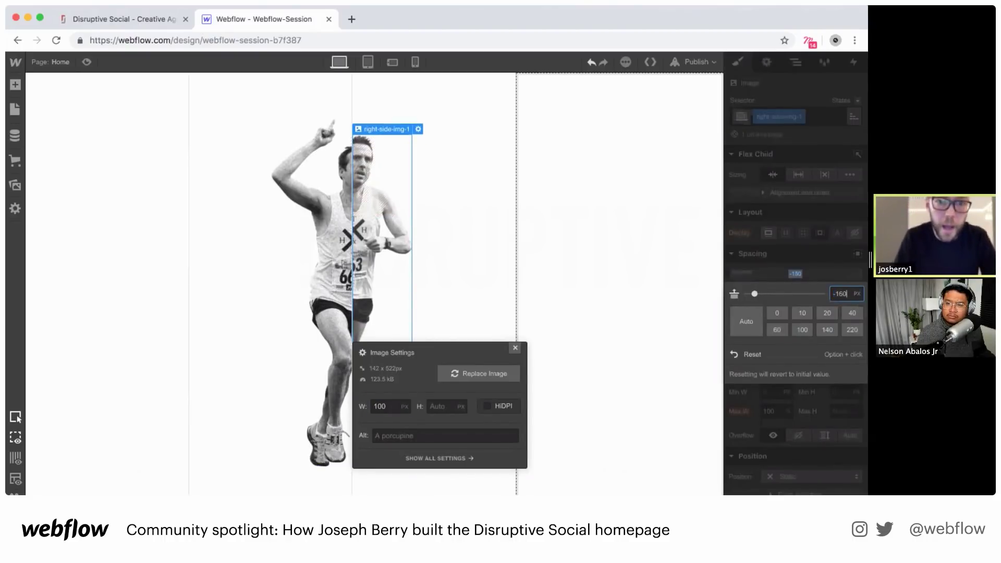
key("shift+Up")
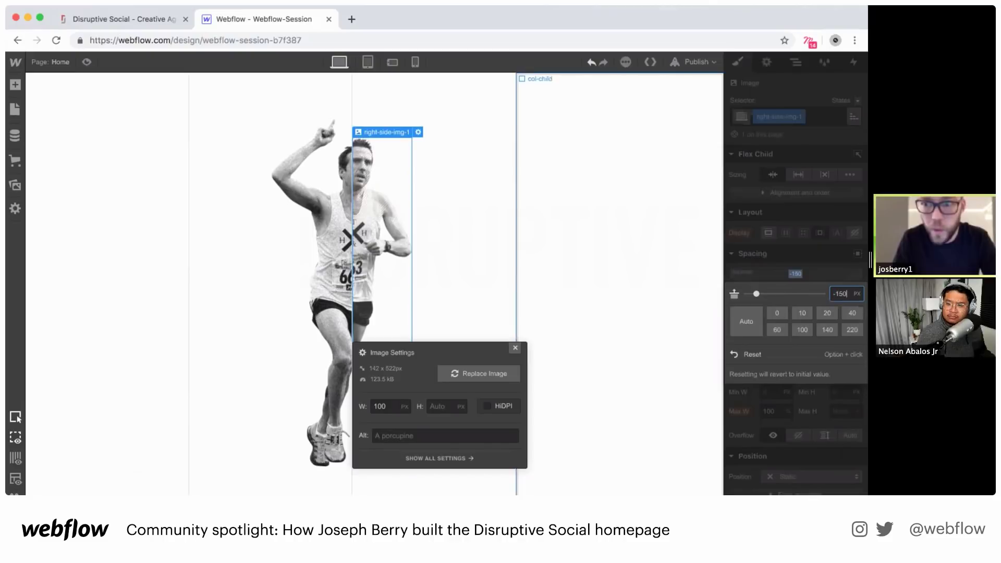
left_click(515, 348)
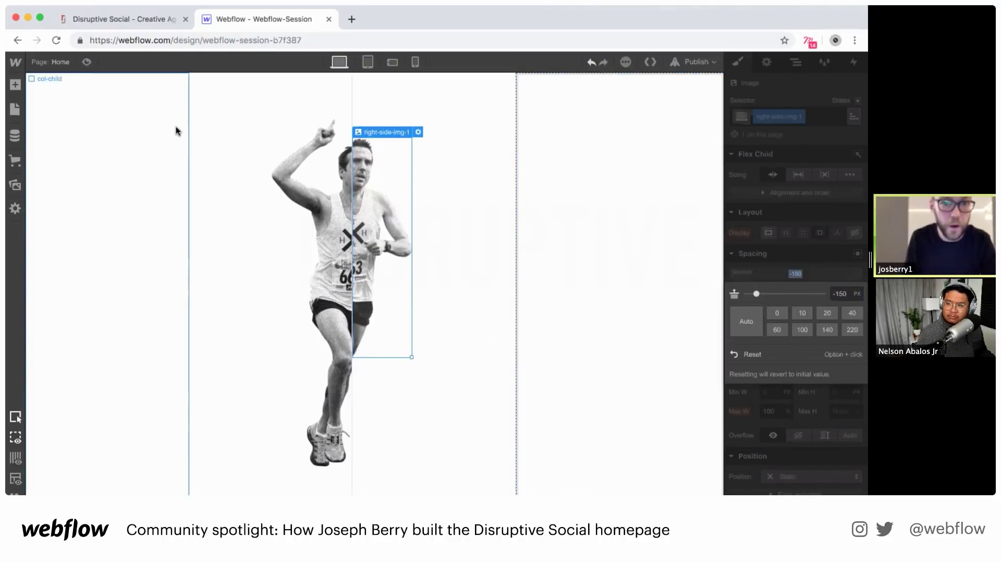
Examine the live Disruptive Social hero's layered text and alternating images against the Webflow build
left_click(142, 178)
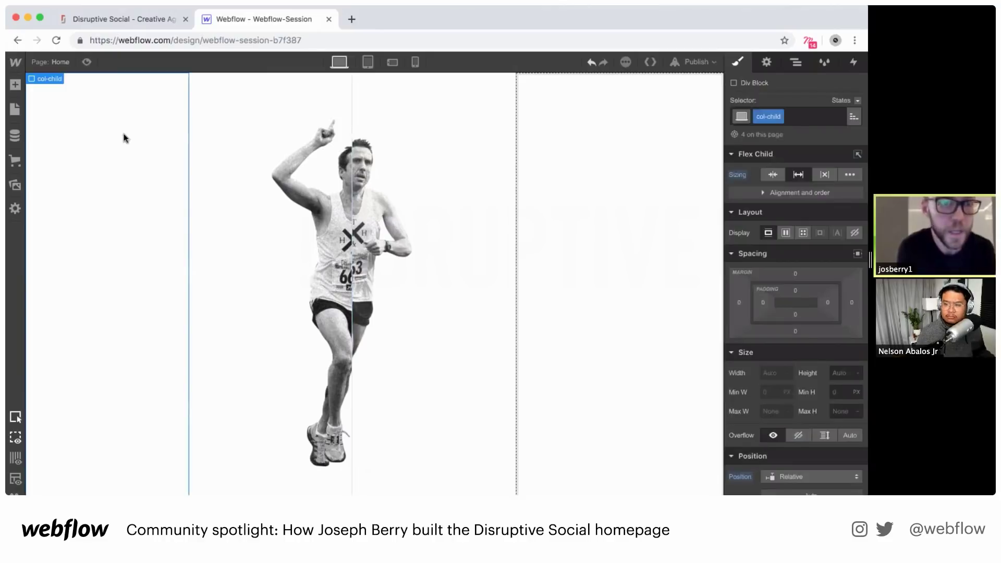
left_click(142, 21)
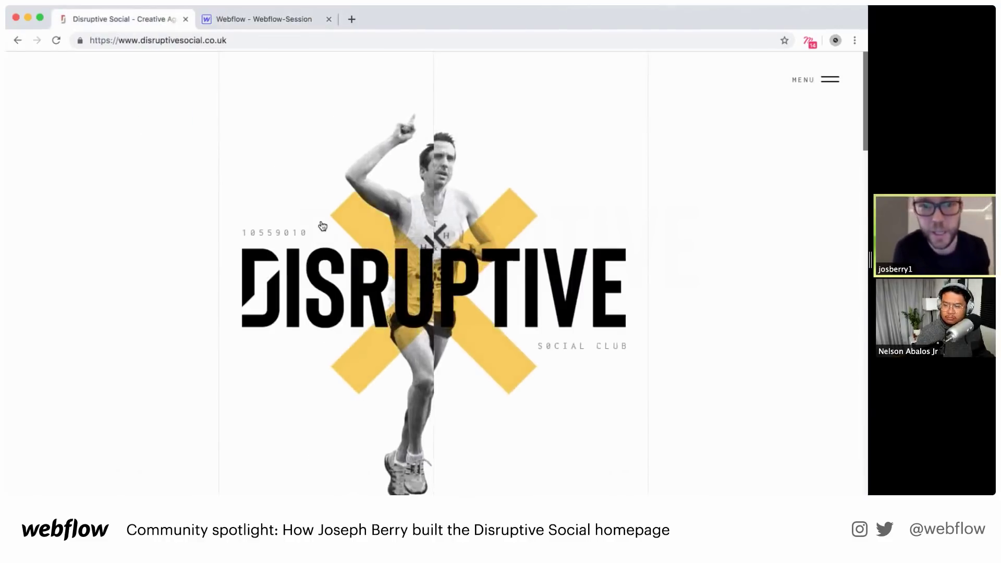
left_click(235, 19)
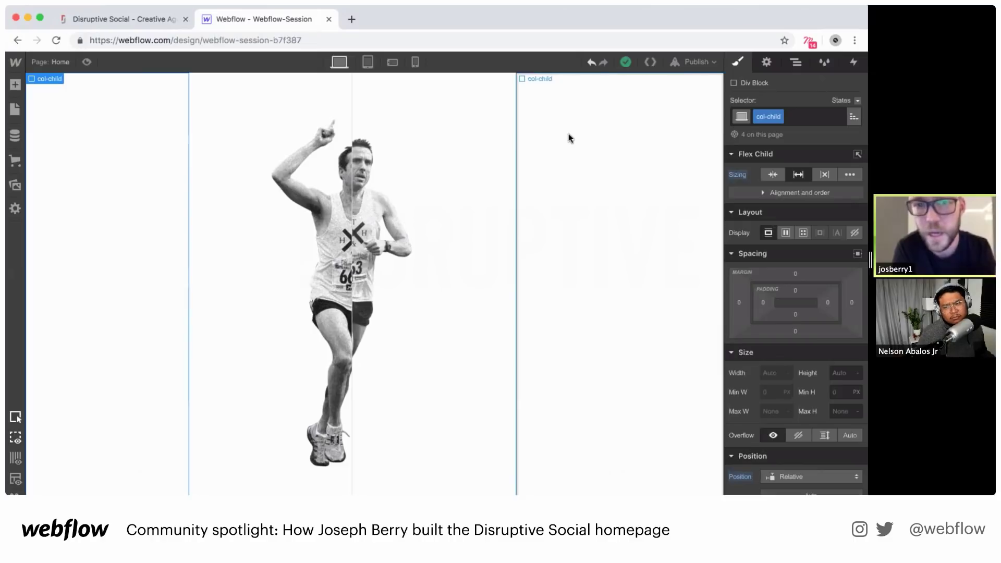
left_click(119, 18)
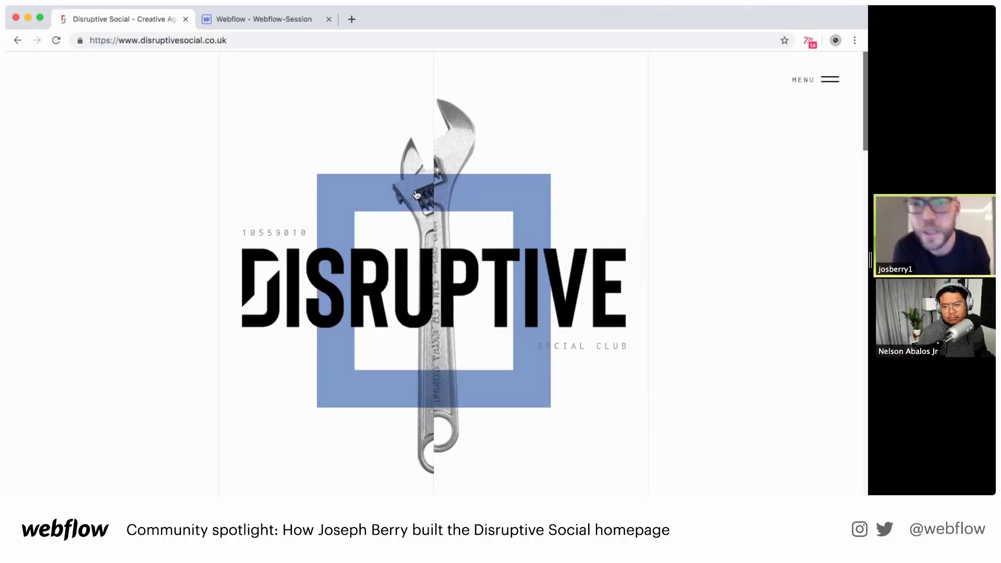
left_click(237, 16)
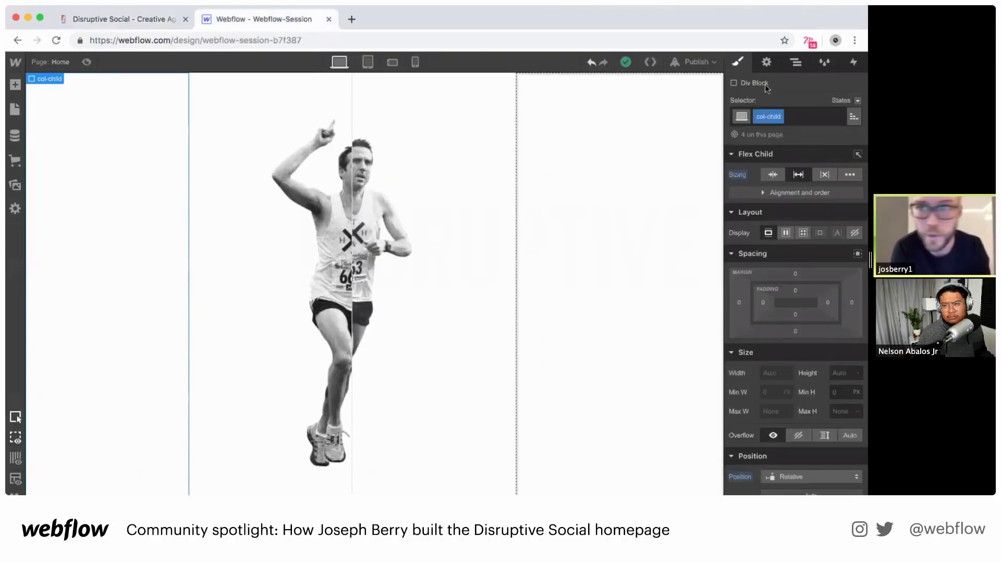
Add a Div Block directly inside the Body, above main-hero-parent
left_click(794, 63)
left_click(739, 159)
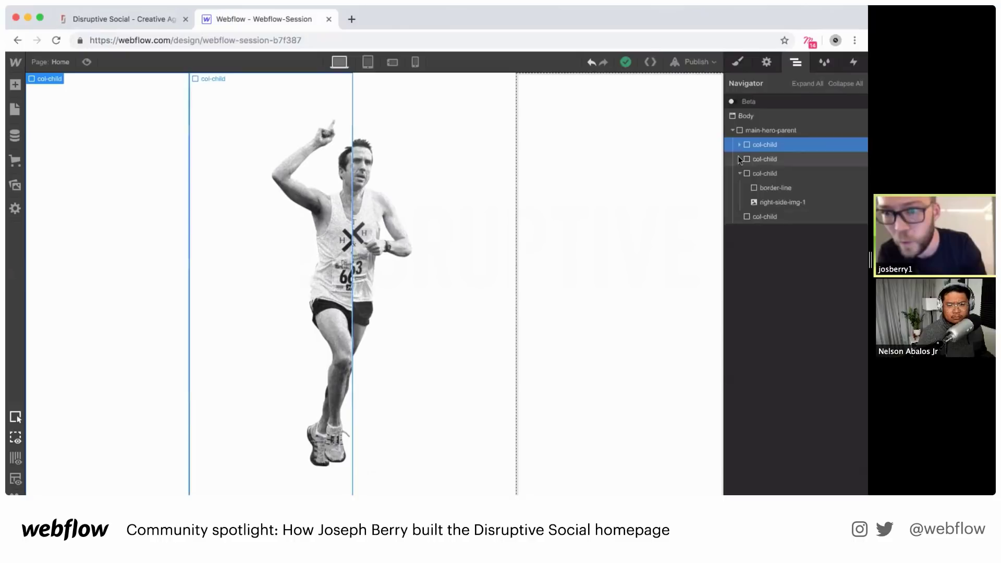
left_click(731, 131)
left_click(752, 130)
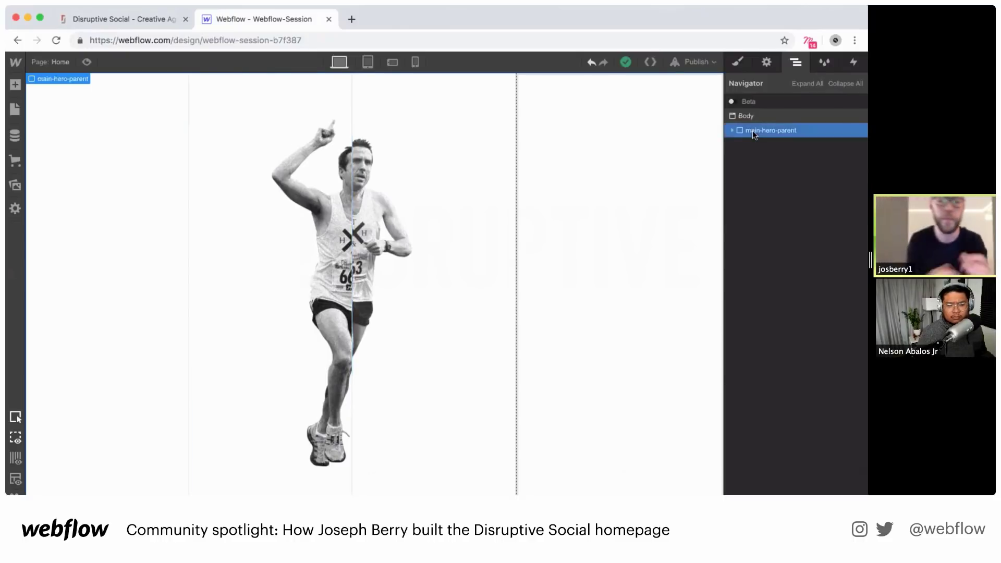
left_click(15, 86)
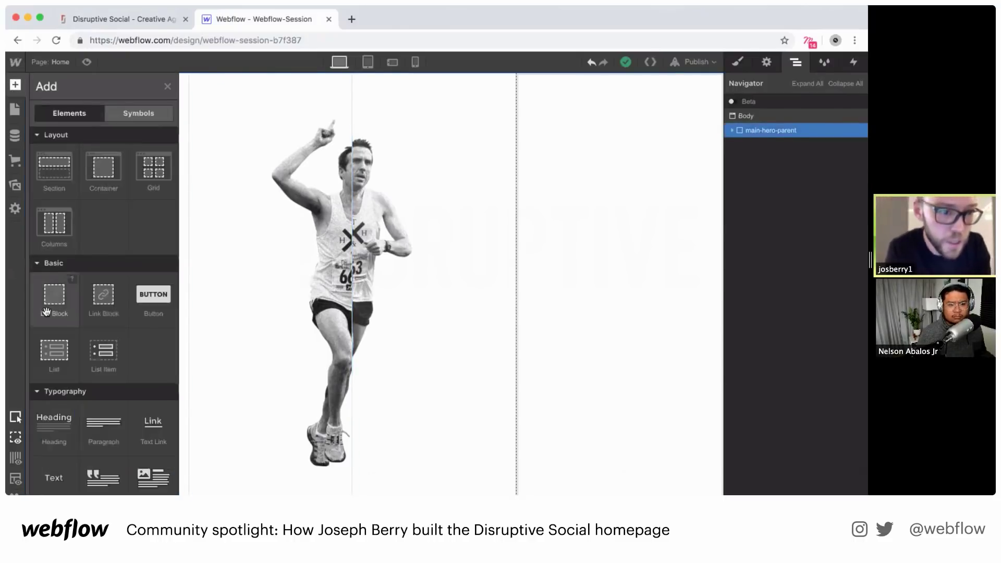
left_click_drag(46, 311, 757, 125)
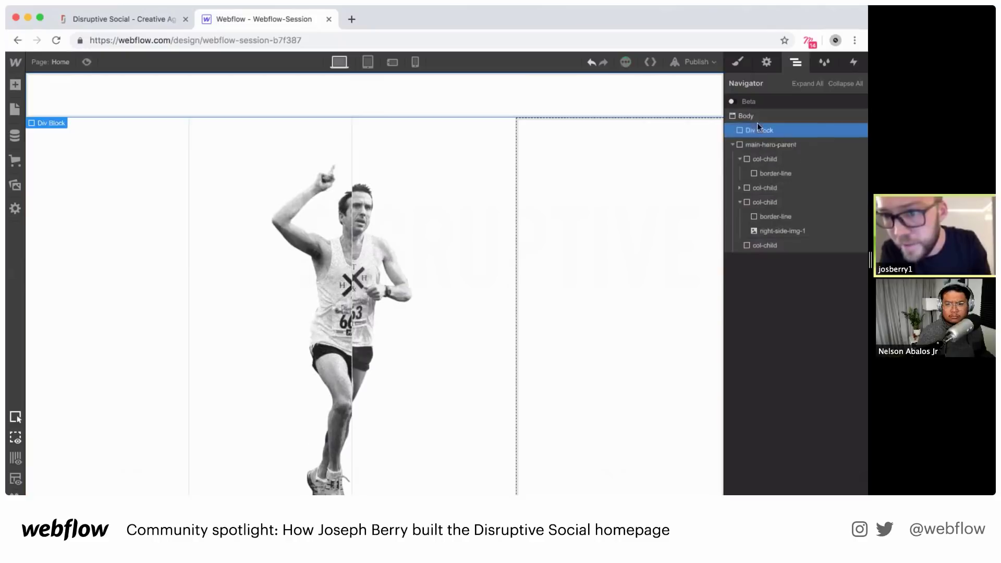
left_click(730, 141)
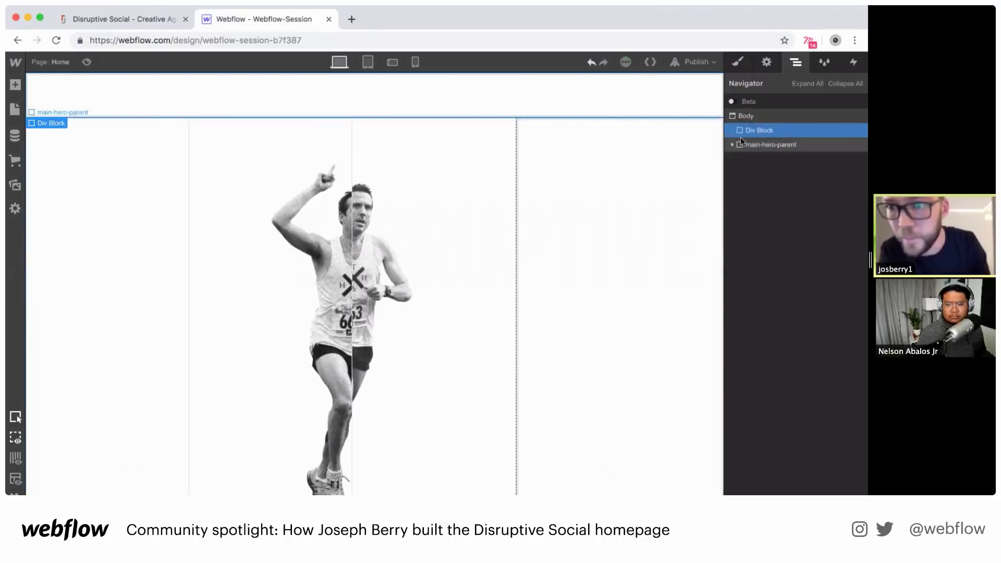
Give the new Div Block the class content-parent
left_click(737, 63)
left_click(767, 116)
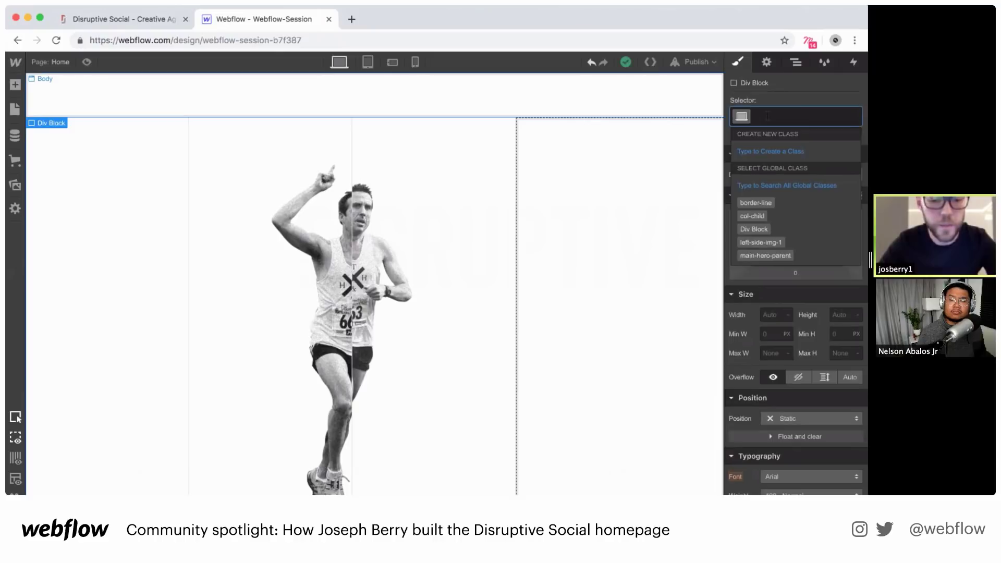
type("co")
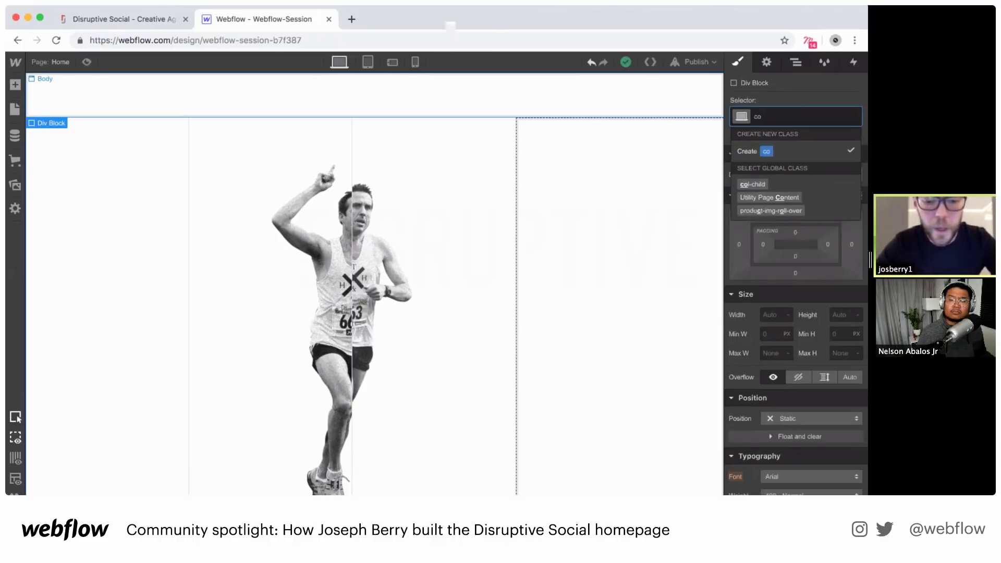
type("ntent")
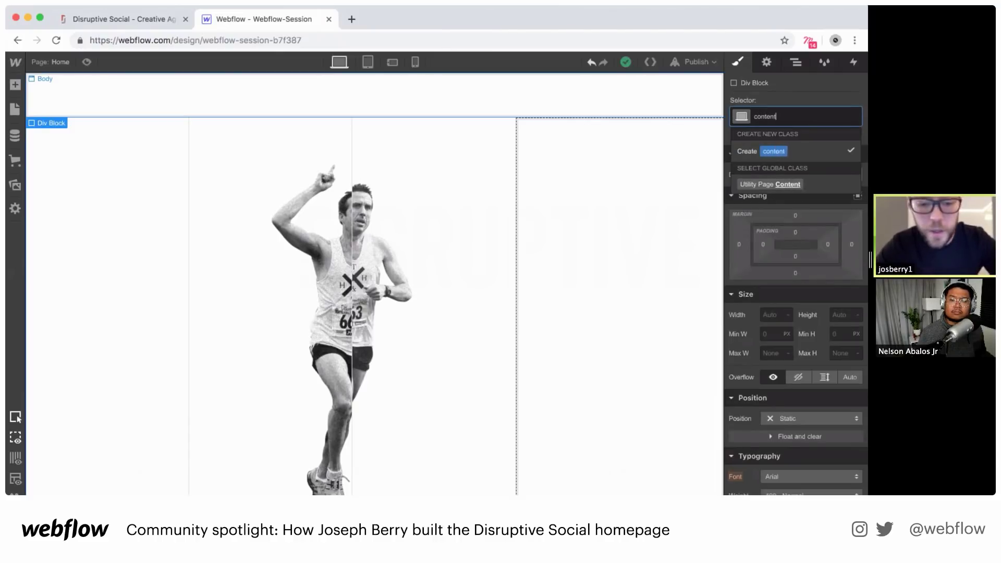
type("-parent")
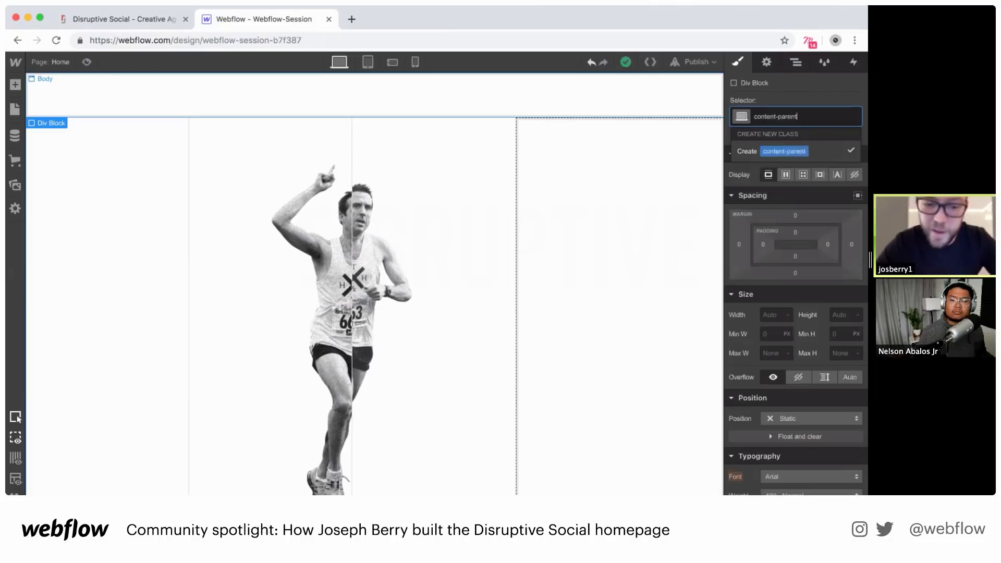
key("Return")
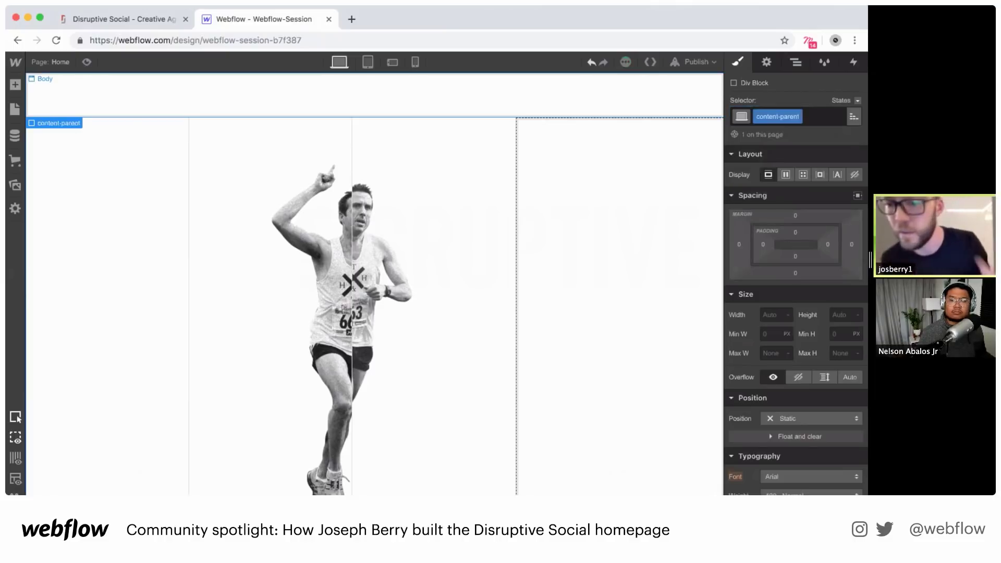
Set the content-parent div's width to 100% and its height to 100vh
left_click(771, 314)
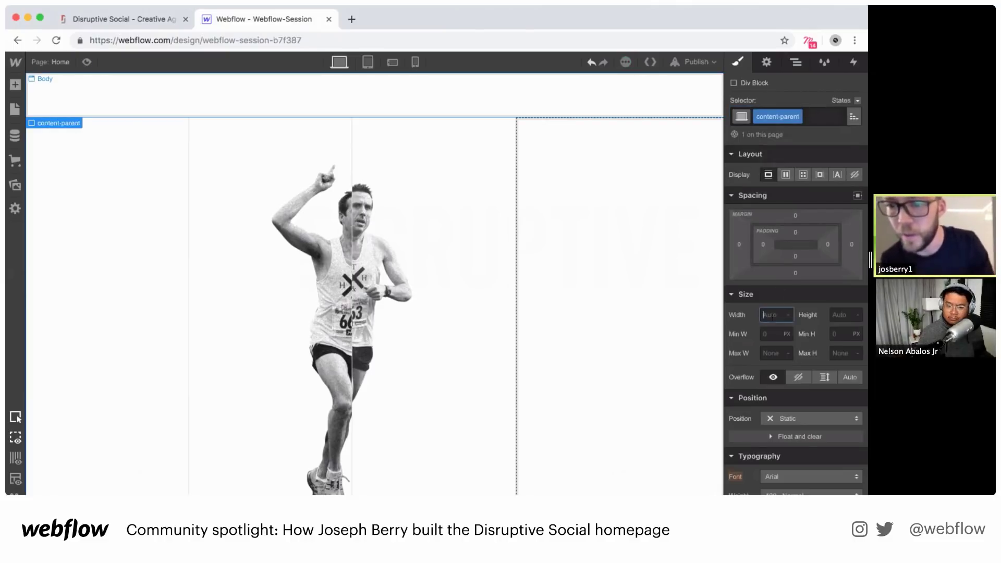
type("100%")
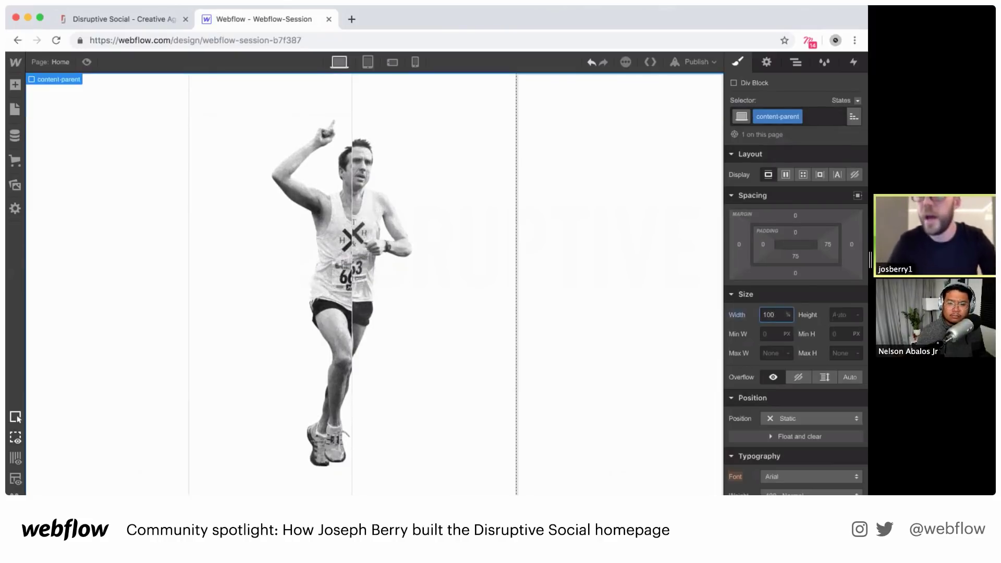
left_click(842, 314)
type("100vh")
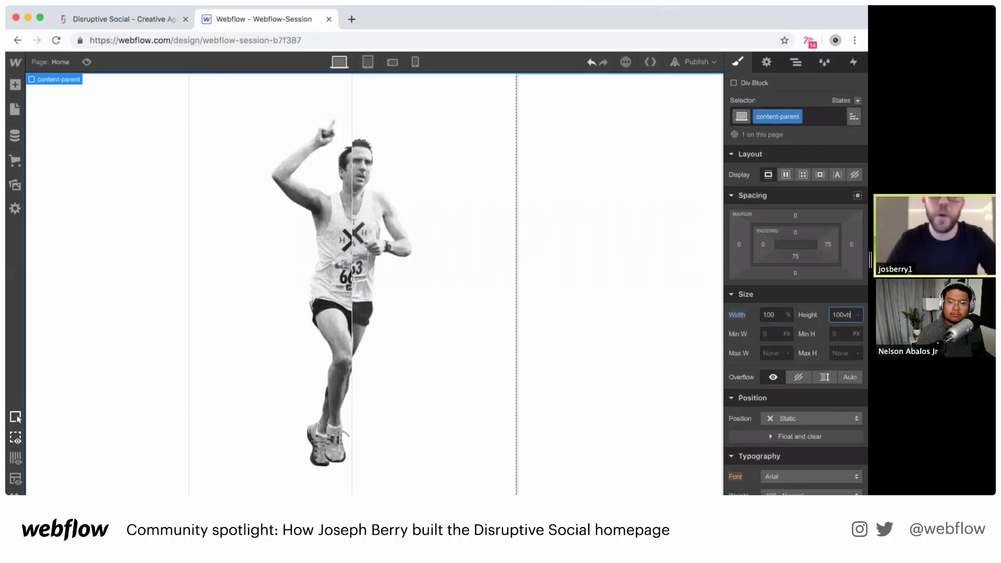
key("Return")
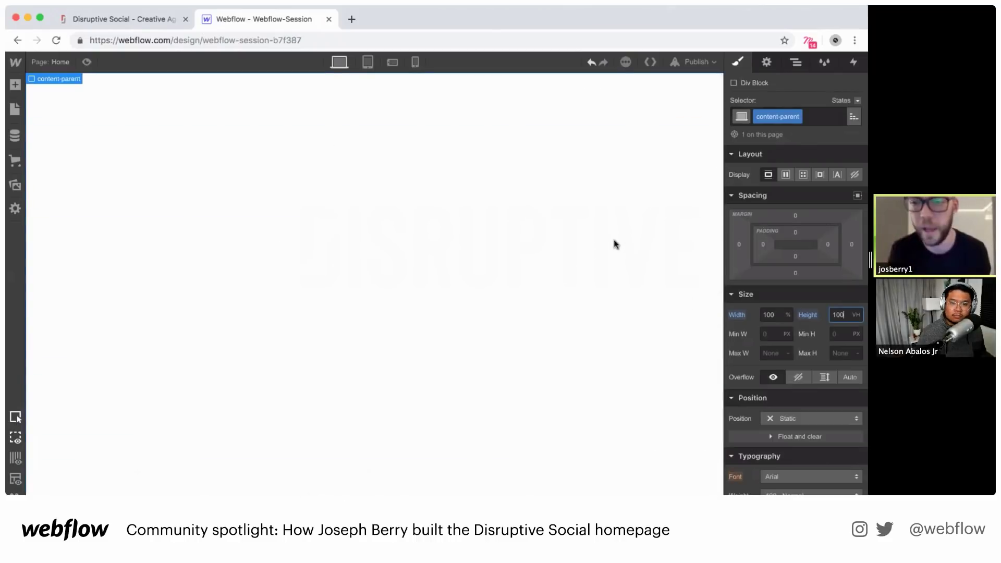
Set the content-parent div's position to Absolute and show it in the page's element structure
left_click(802, 418)
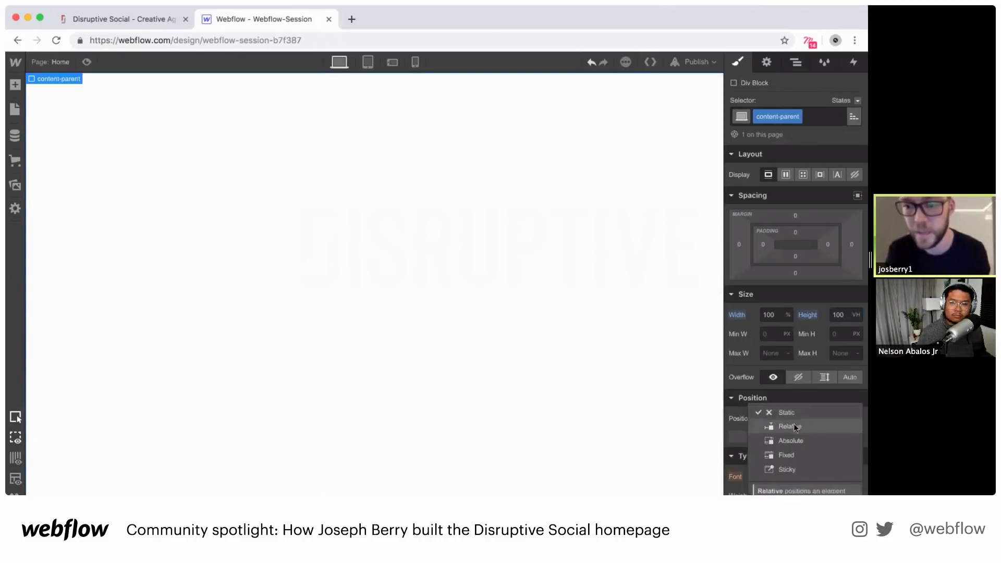
left_click(790, 441)
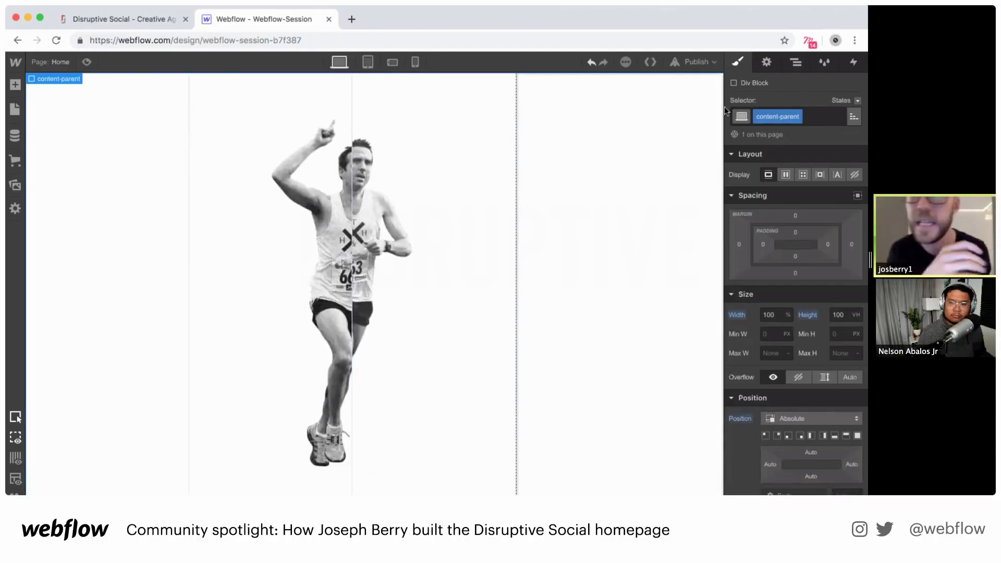
left_click(797, 62)
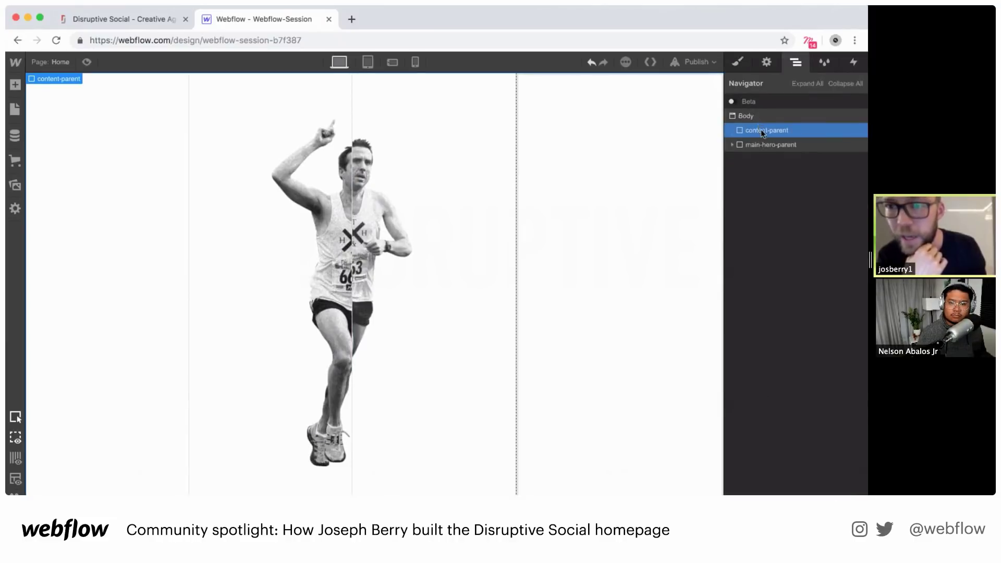
Set the content-parent div's z-index to 0
left_click(738, 63)
scroll(847, 375, "down", 4)
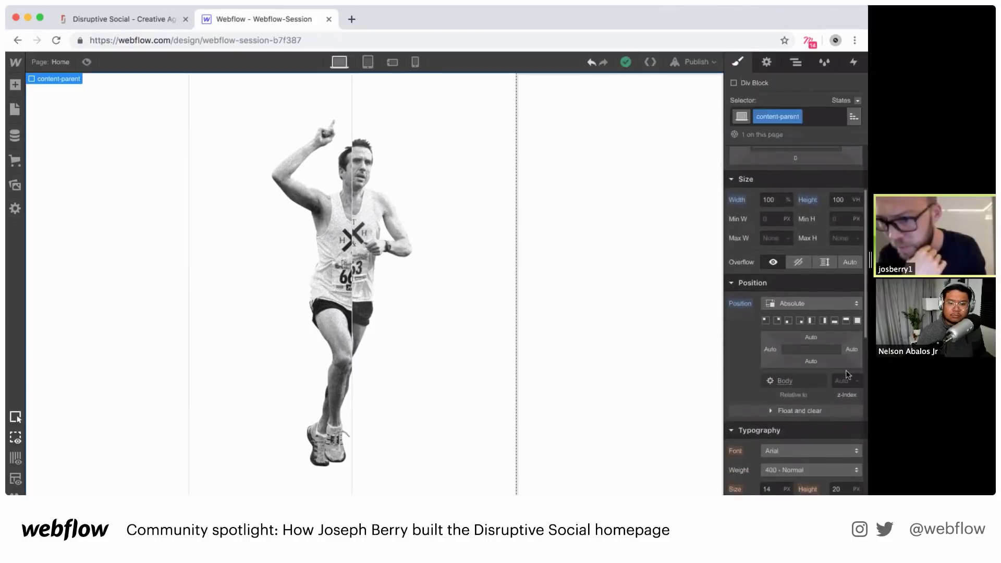
left_click(844, 381)
type("0")
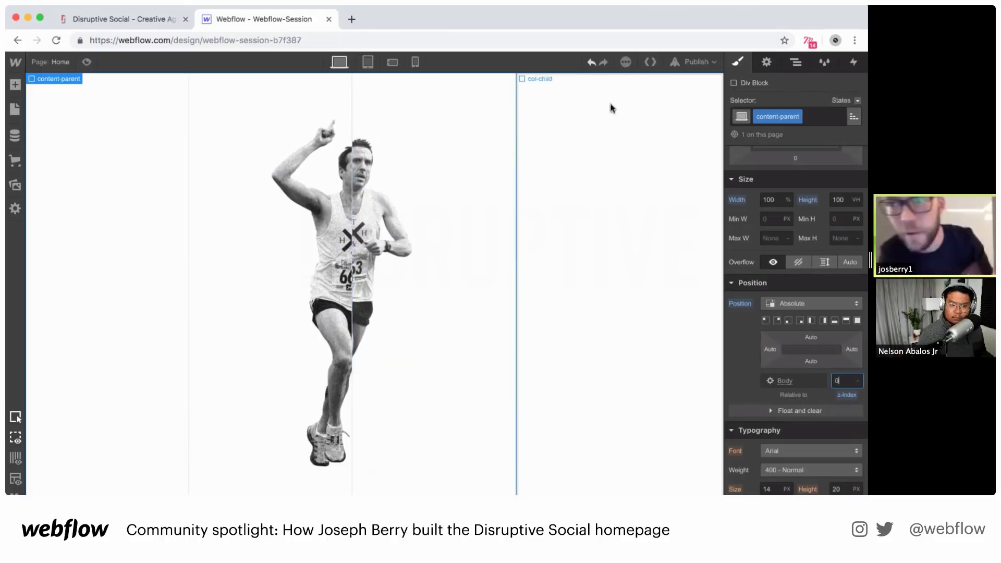
left_click(794, 63)
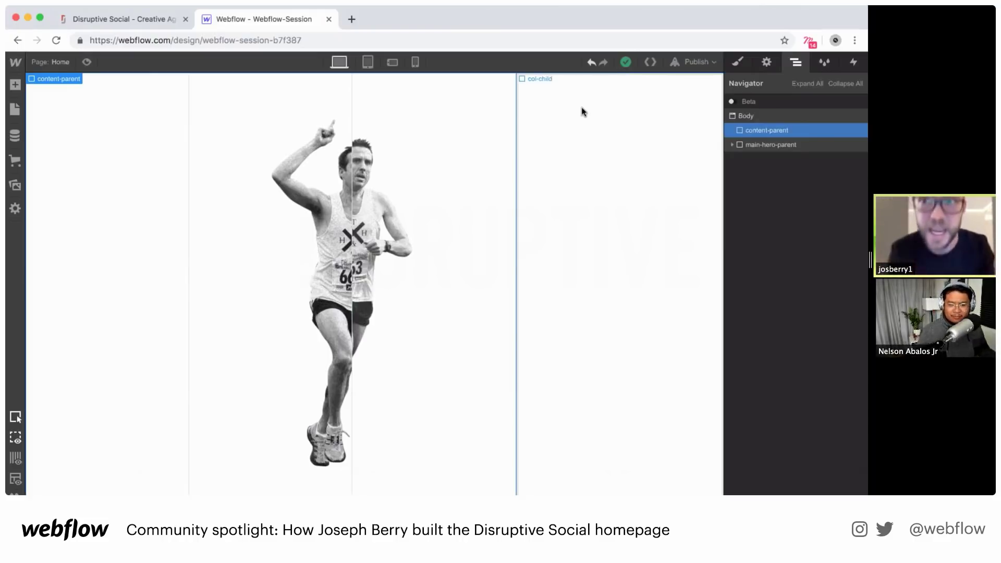
Make content-parent a horizontal flex container with its children centred in both align and justify
left_click(738, 62)
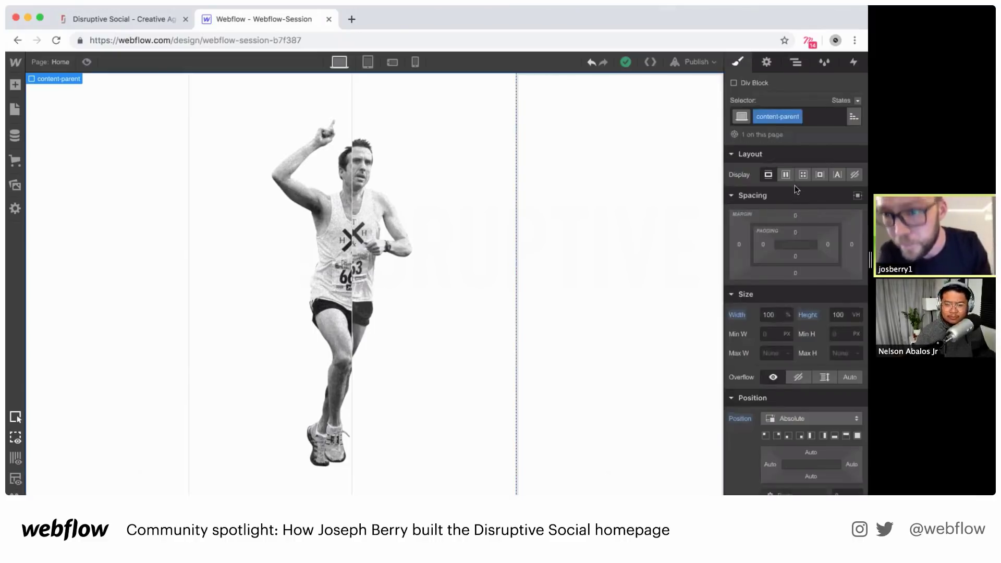
left_click(785, 175)
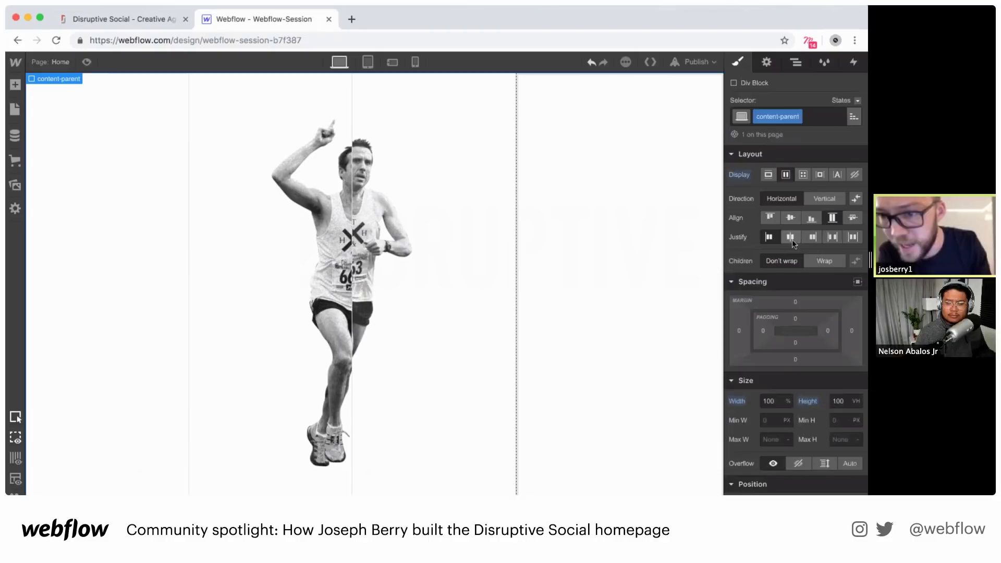
left_click(789, 219)
left_click(790, 232)
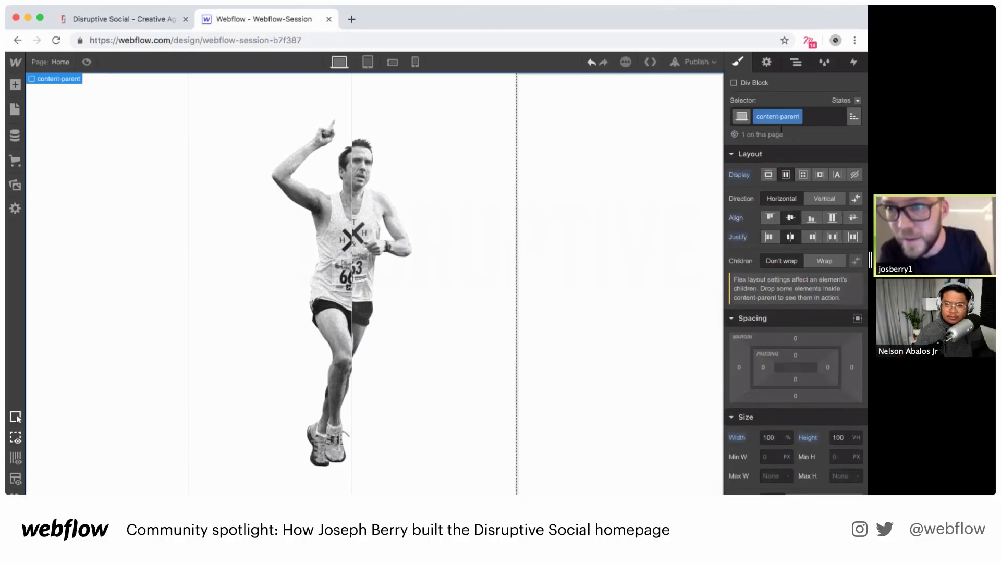
Place the yellow X image from the site's assets inside content-parent
left_click(796, 63)
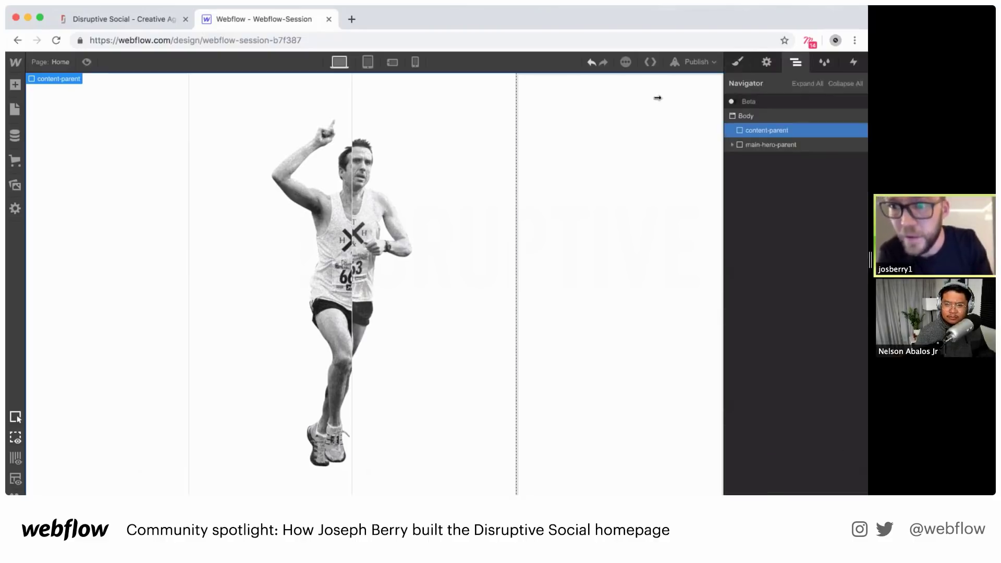
left_click(20, 188)
left_click_drag(101, 146, 752, 131)
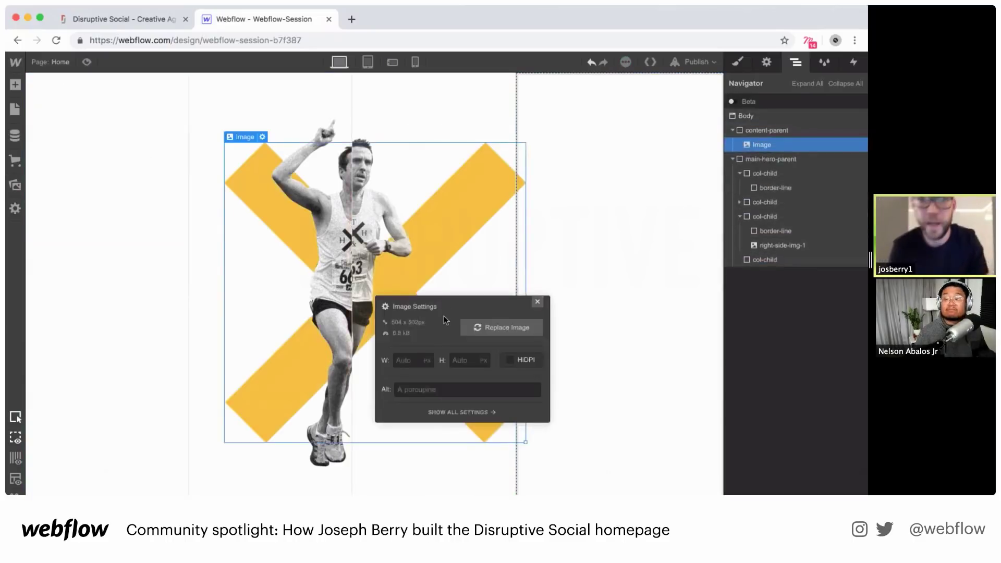
Set the yellow X image's width to 372 px and check the page in preview
left_click(507, 360)
left_click(413, 361)
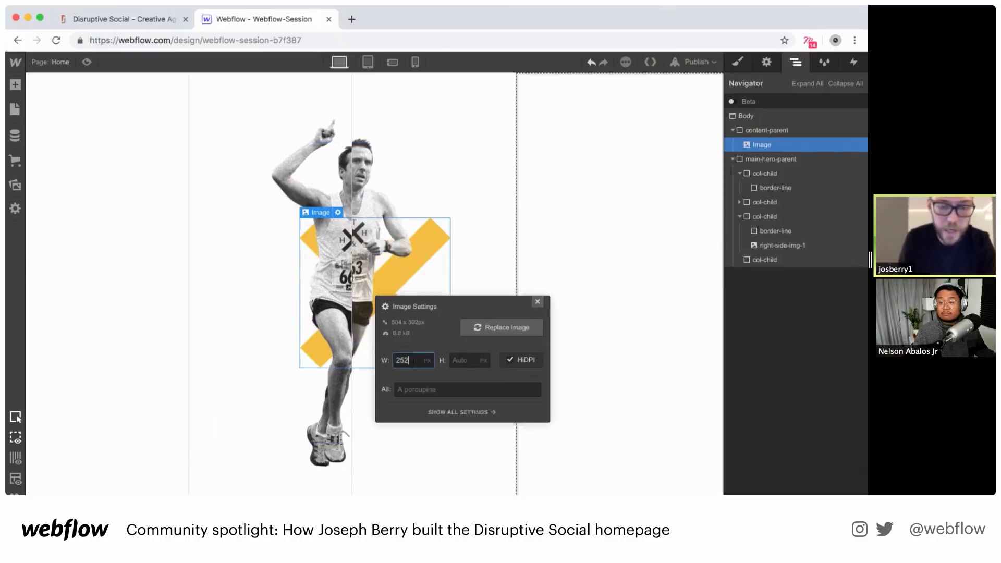
key("Up")
key("Up")
key("Up")
key("Up")
key("Up")
key("Up")
key("Up")
key("Up")
key("Up")
key("Up")
key("Up")
key("Up")
key("Up")
key("Up")
key("Up")
key("Up")
key("Up")
key("Up")
key("Up")
key("Up")
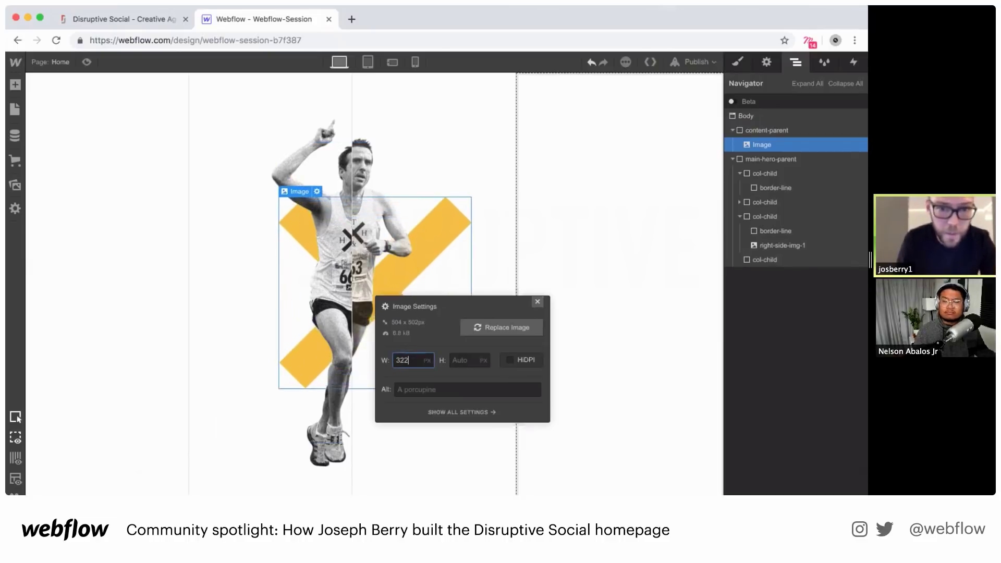
key("Up")
key("Up")
key("Up")
key("Up")
key("Up")
key("Up")
key("Up")
key("Up")
key("Up")
key("Up")
key("Up")
key("Up")
key("Up")
key("Up")
key("Up")
key("Up")
key("Up")
key("Up")
key("Up")
key("Up")
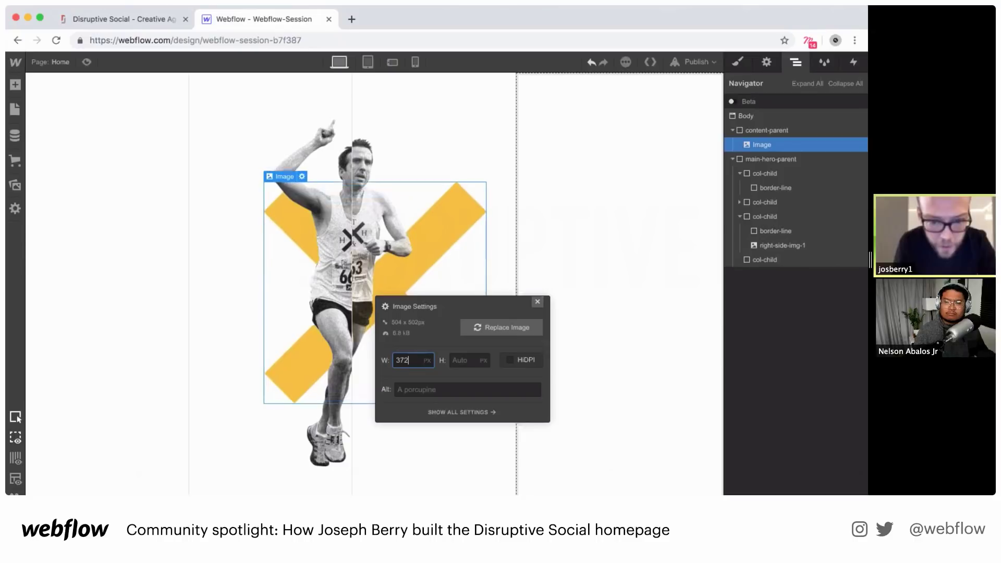
left_click(537, 302)
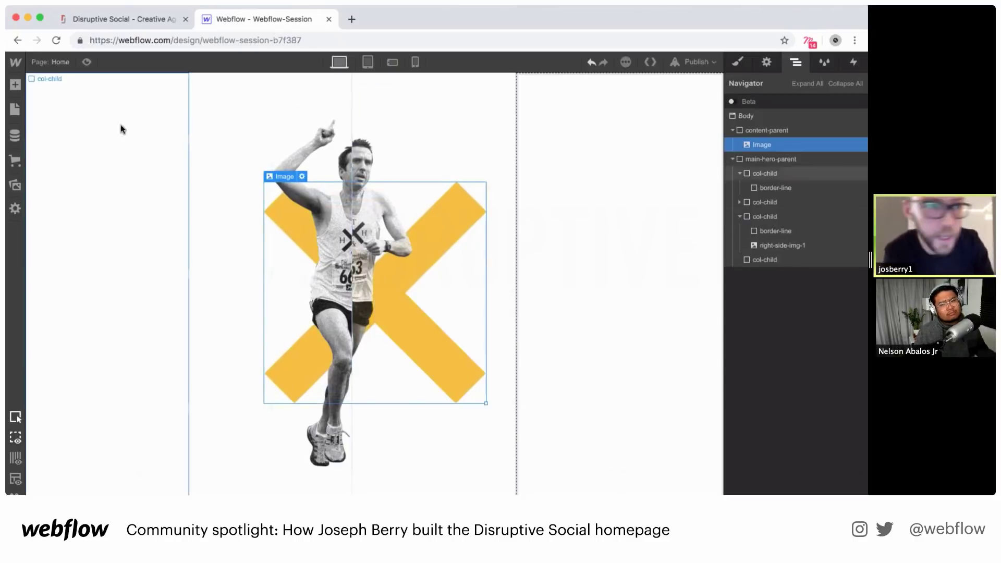
left_click(87, 62)
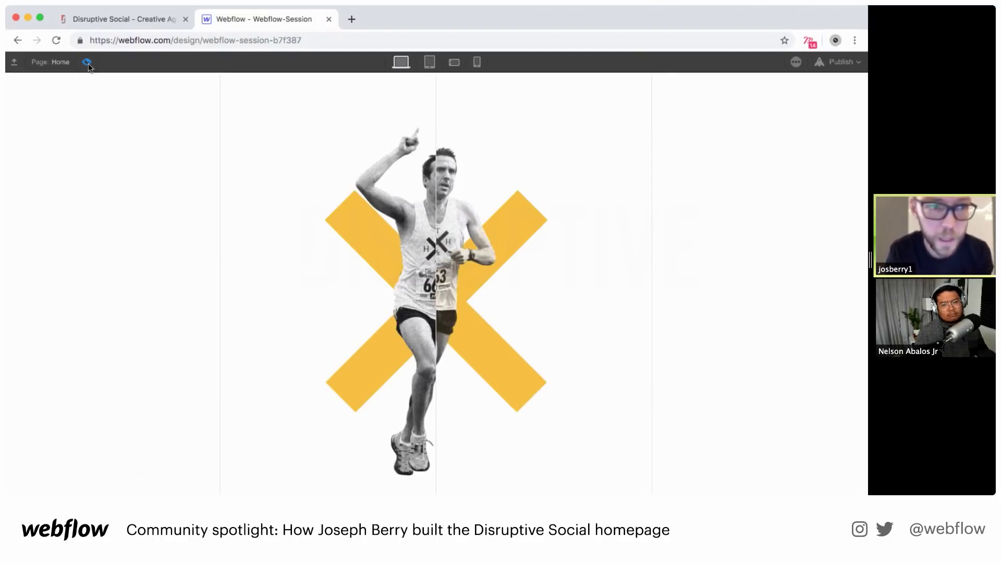
left_click(87, 62)
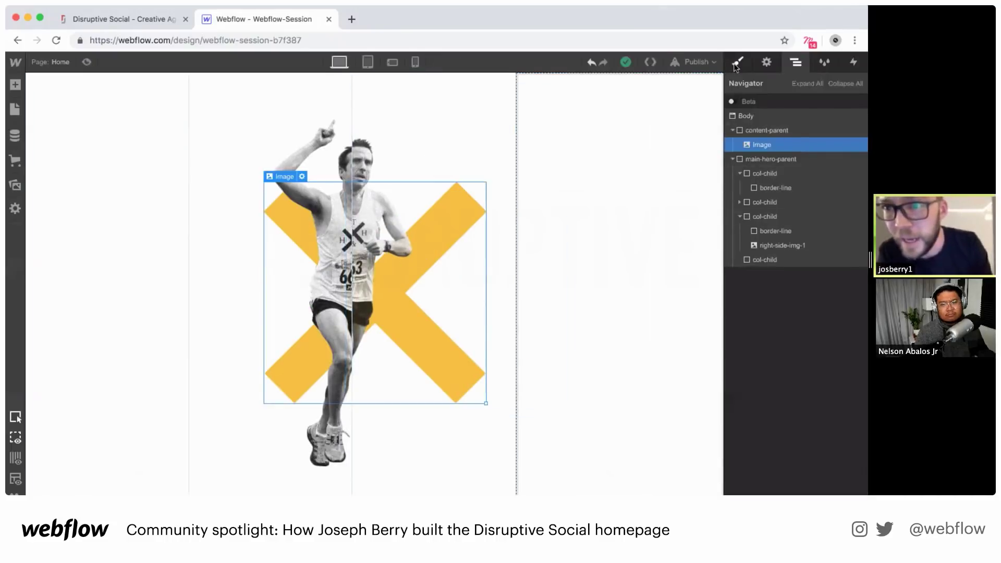
Give the yellow X image the class img-x
key("s")
left_click(769, 116)
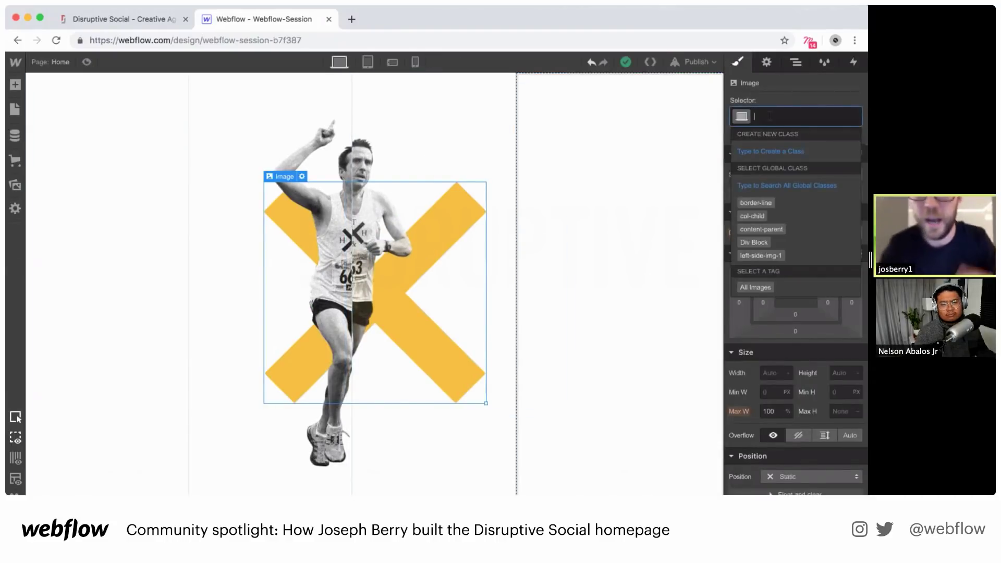
type("img-x")
key("Return")
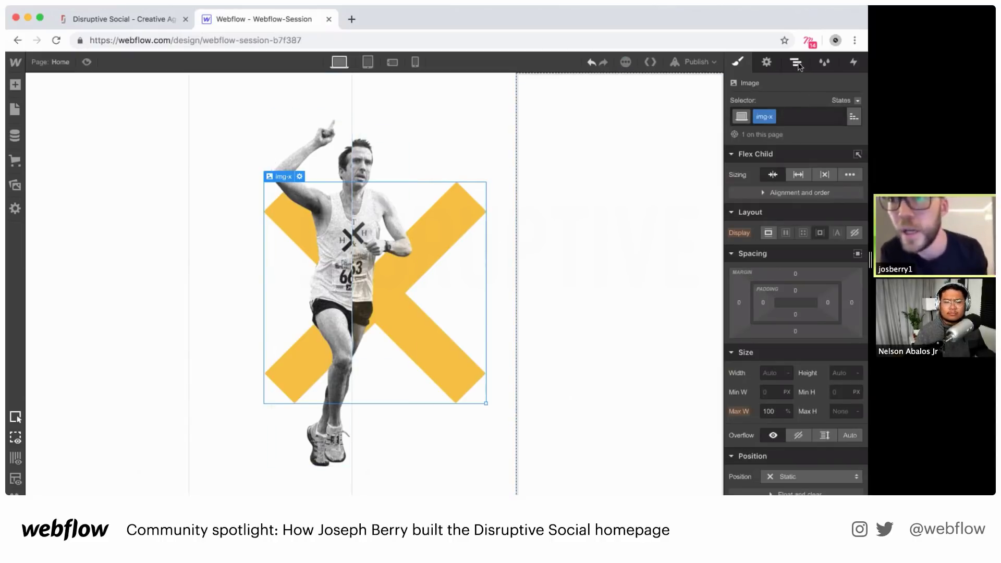
Add an HTML Embed directly inside the Body, above content-parent
key("z")
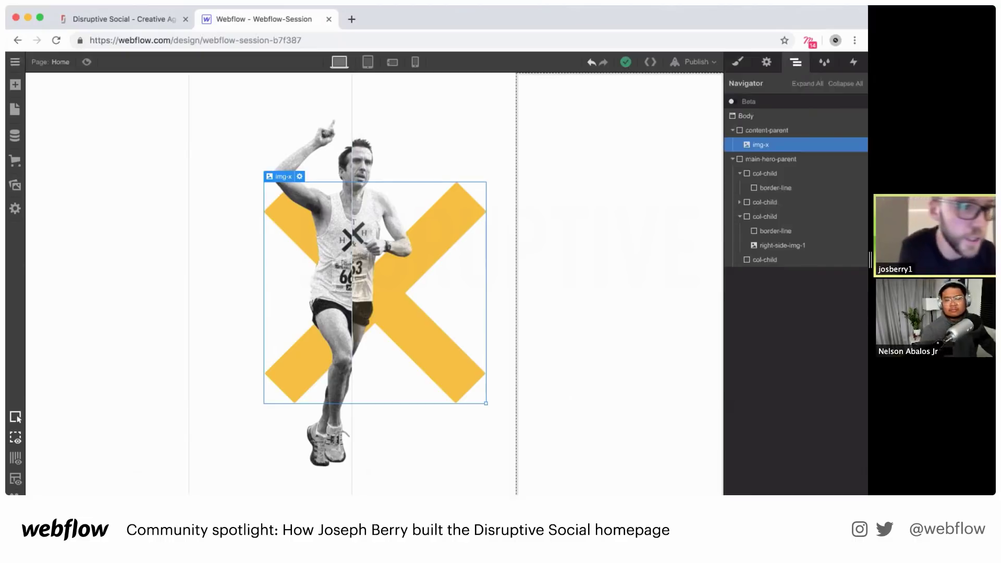
left_click(15, 84)
scroll(129, 351, "down", 10)
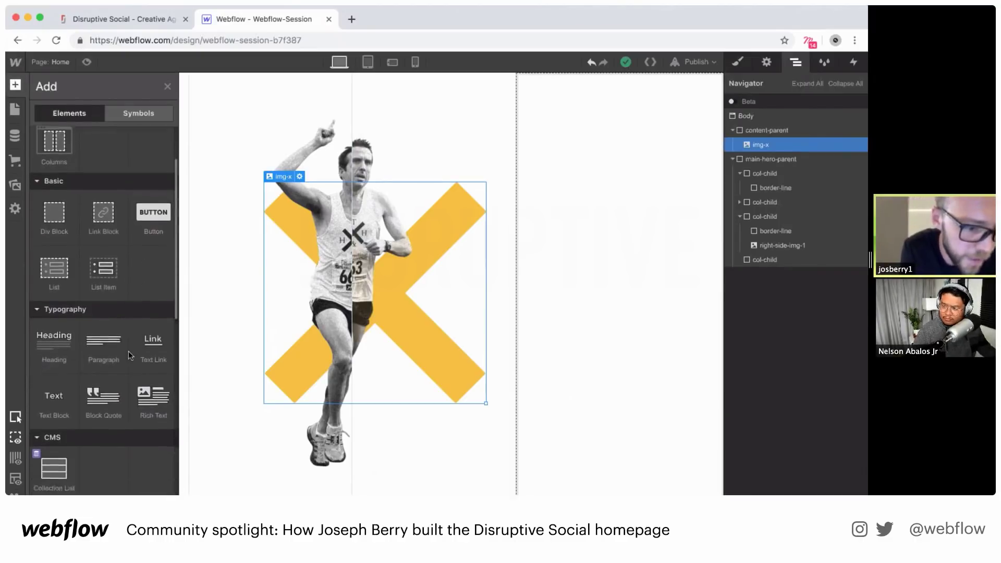
scroll(128, 351, "down", 5)
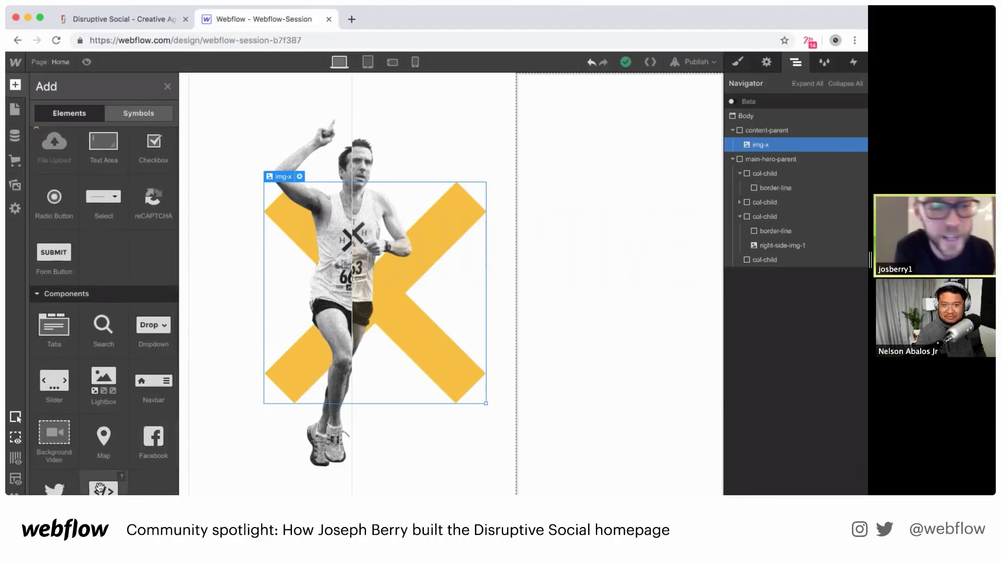
left_click_drag(100, 488, 756, 127)
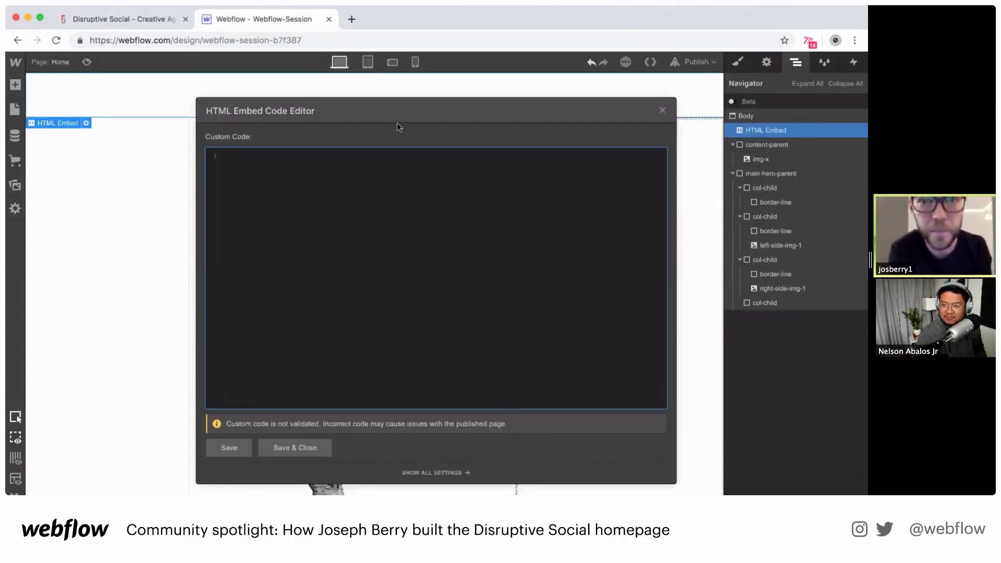
Copy the two blend-mode CSS rules from the text document behind the browser and return to the embed's code editor
left_click_drag(387, 109, 643, 110)
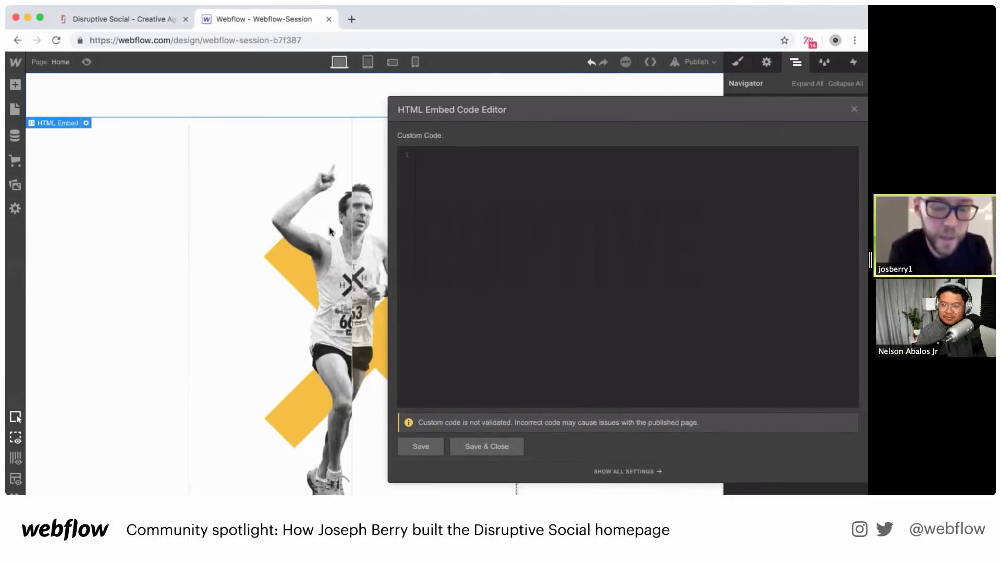
left_click_drag(551, 108, 627, 159)
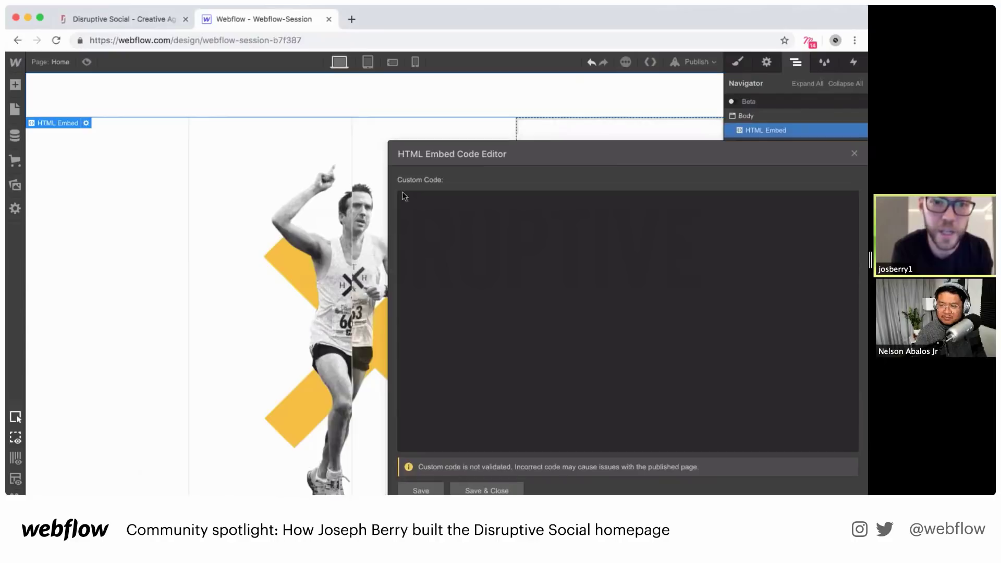
left_click_drag(513, 155, 312, 134)
key("ctrl+Up")
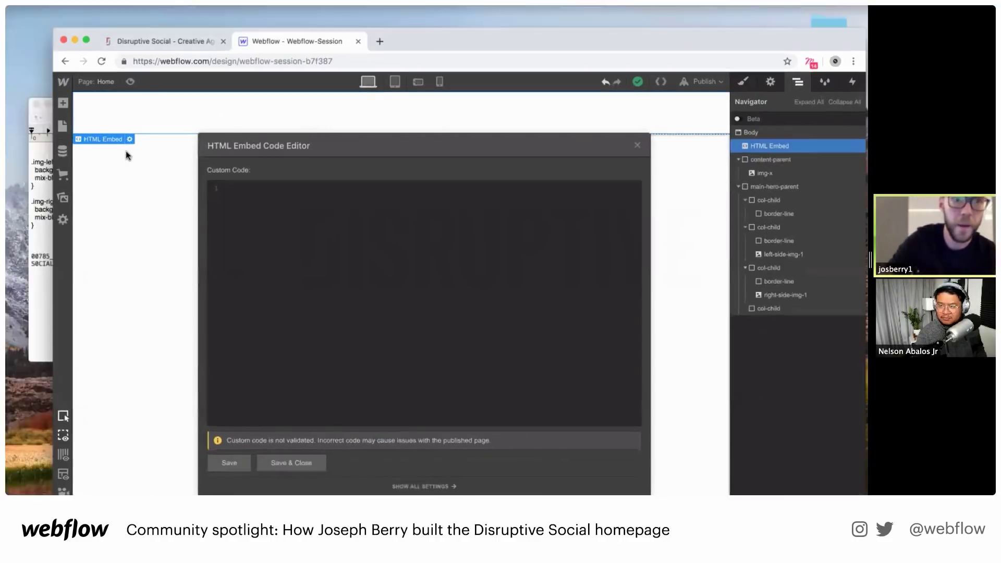
left_click(123, 156)
left_click_drag(52, 253, 31, 180)
key("super+c")
left_click(413, 228)
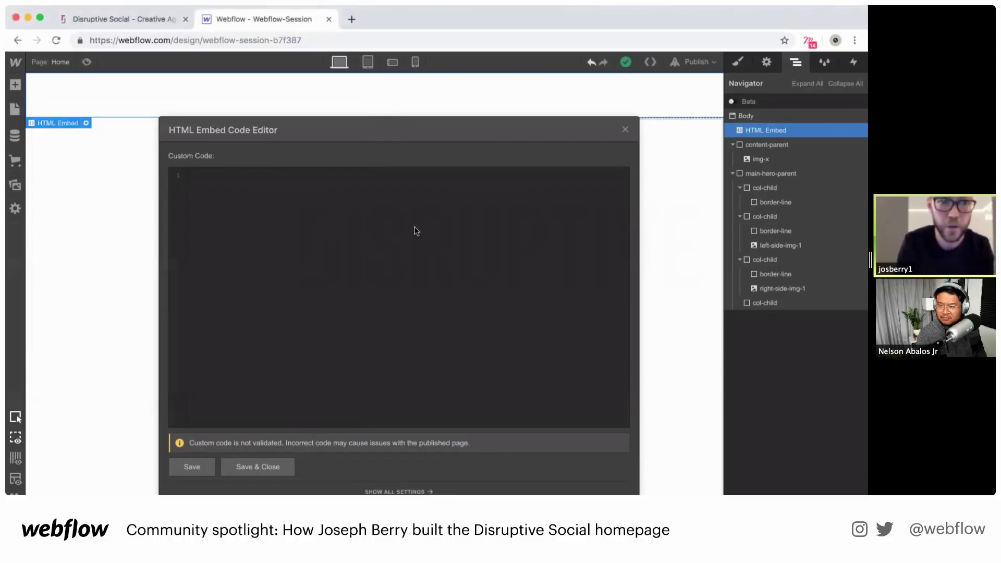
Write opening and closing style tags in the embed and paste the copied .img-left-1 and .img-right-1 rules between them
left_click(348, 196)
type("<s")
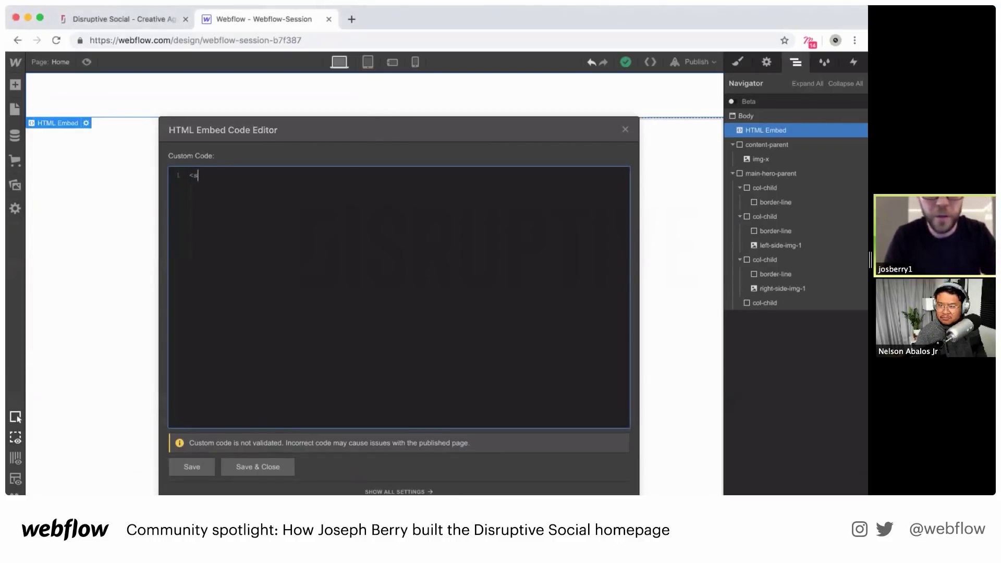
type("tyle> </style>")
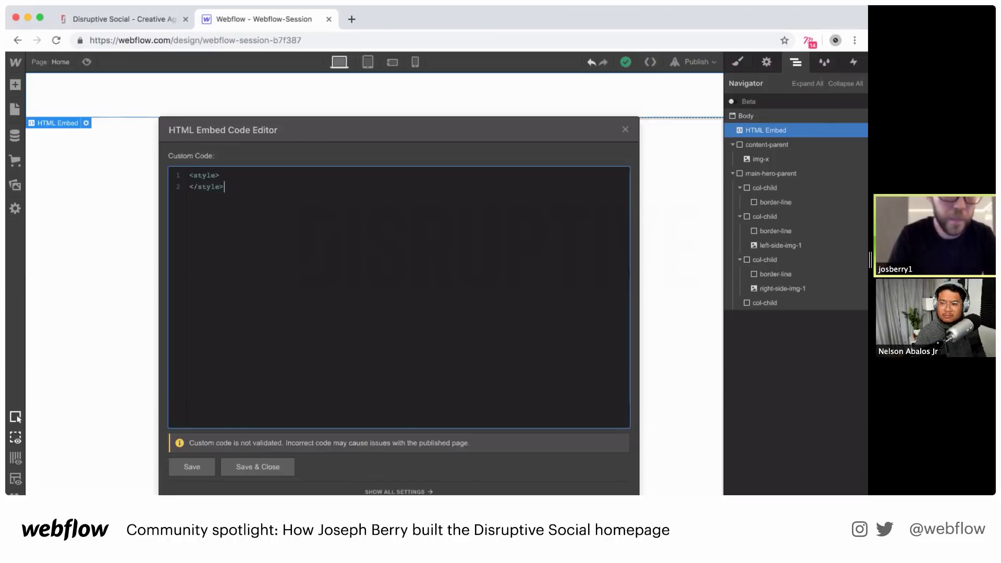
left_click(250, 175)
key("Return")
key("super+v")
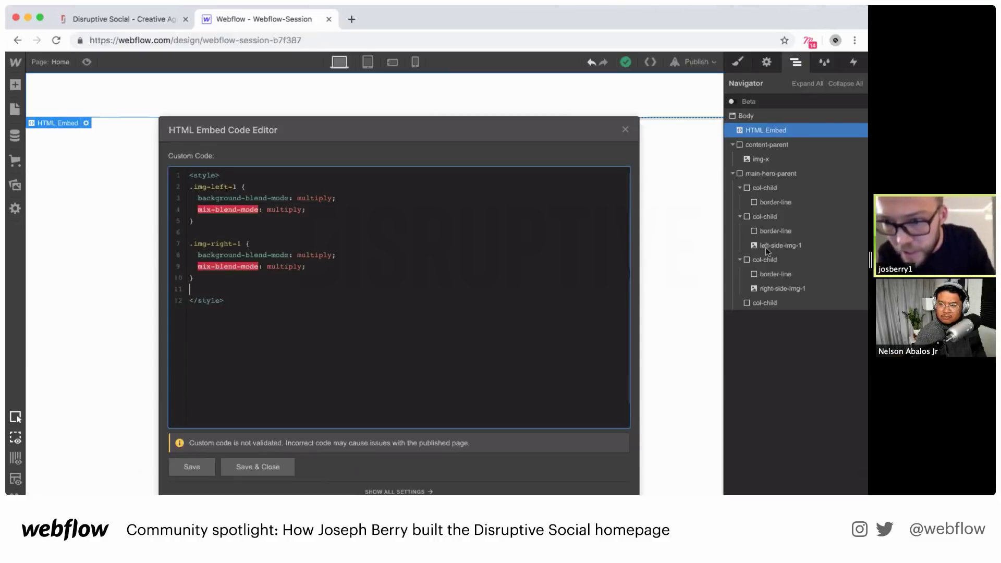
Rename the first CSS rule's selector to .left-side-img-1
left_click(228, 186)
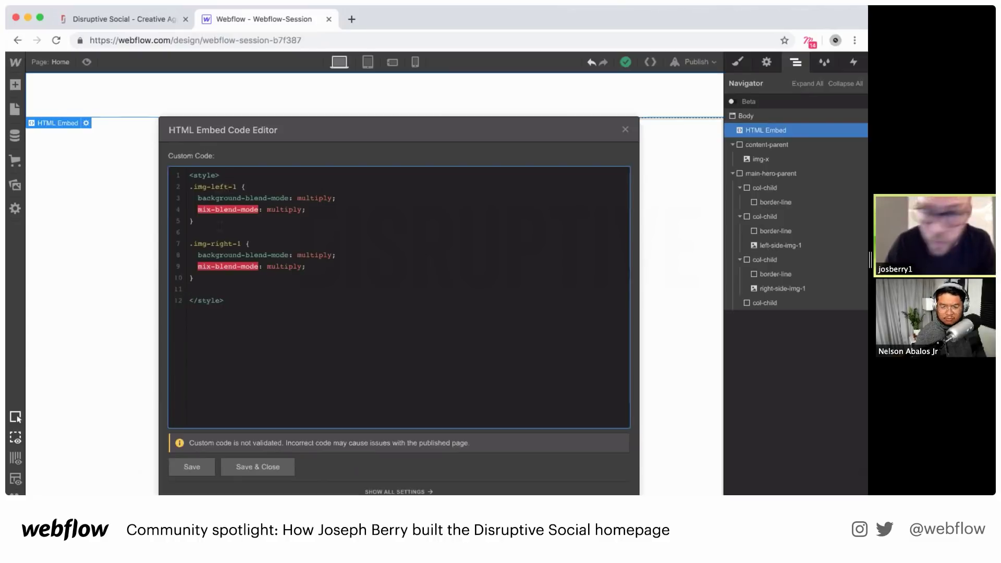
key("BackSpace")
key("BackSpace")
key("BackSpace")
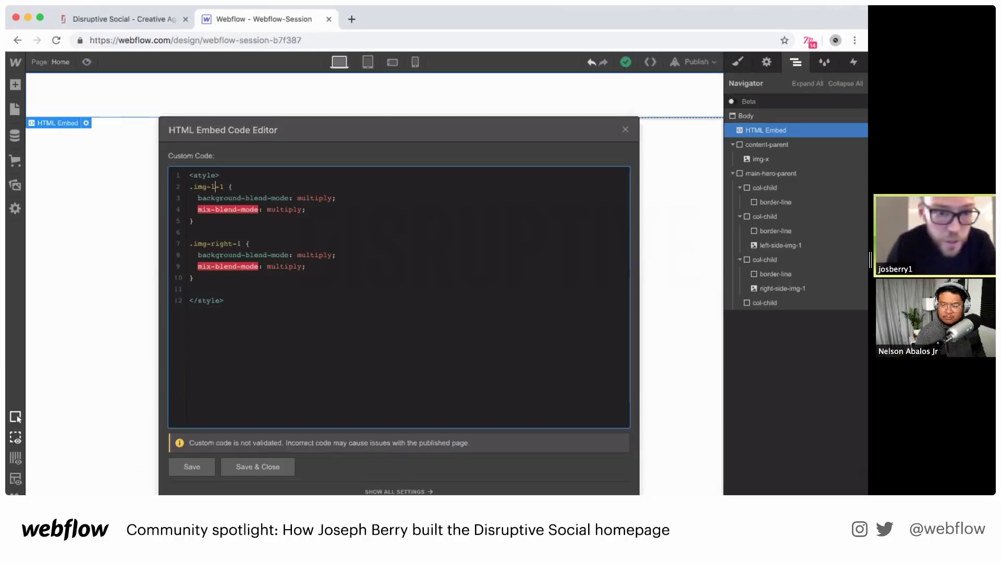
key("BackSpace")
type("side")
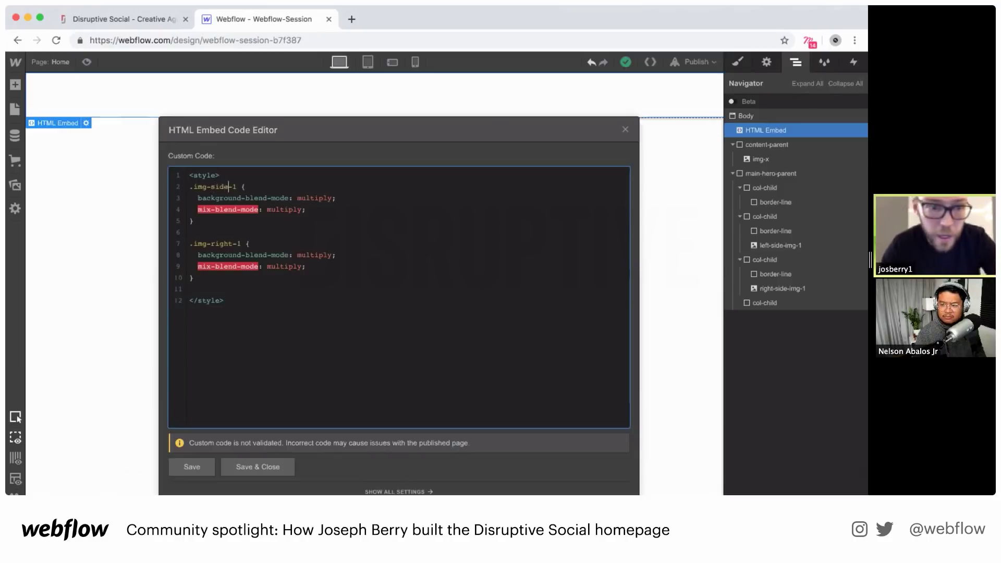
key("BackSpace")
key("BackSpace")
key("BackSpace")
key("BackSpace")
key("BackSpace")
key("BackSpace")
key("BackSpace")
key("BackSpace")
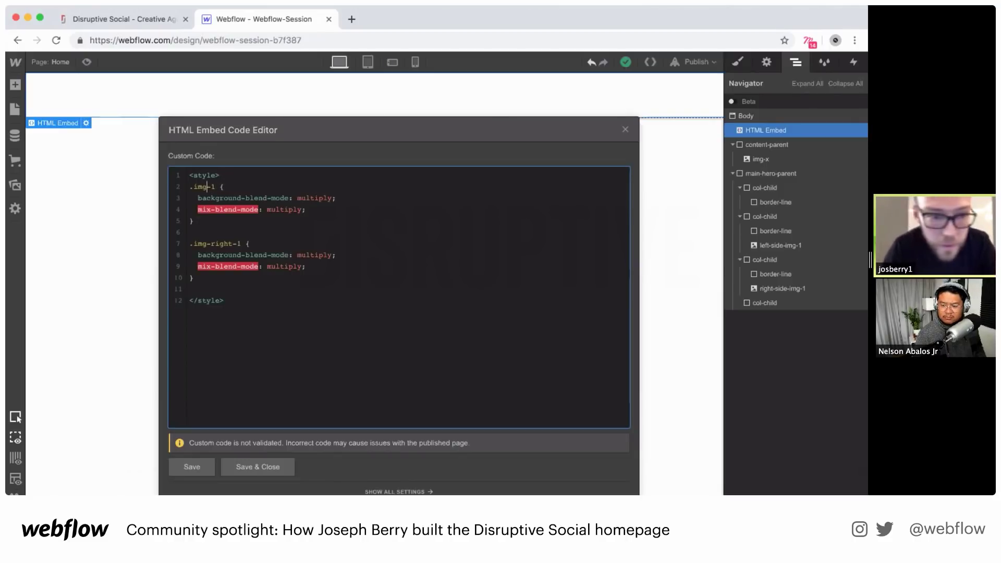
type("left")
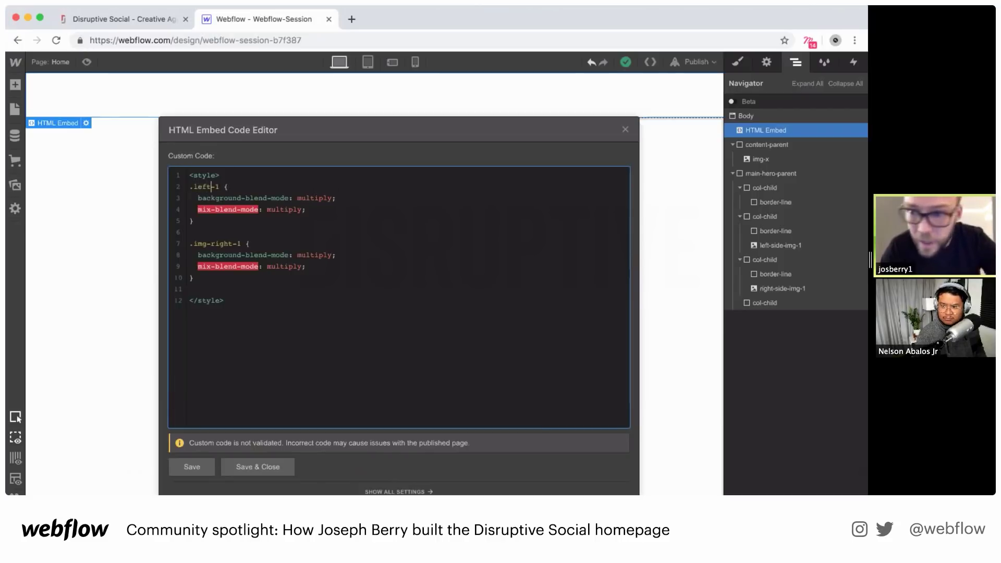
type("-side")
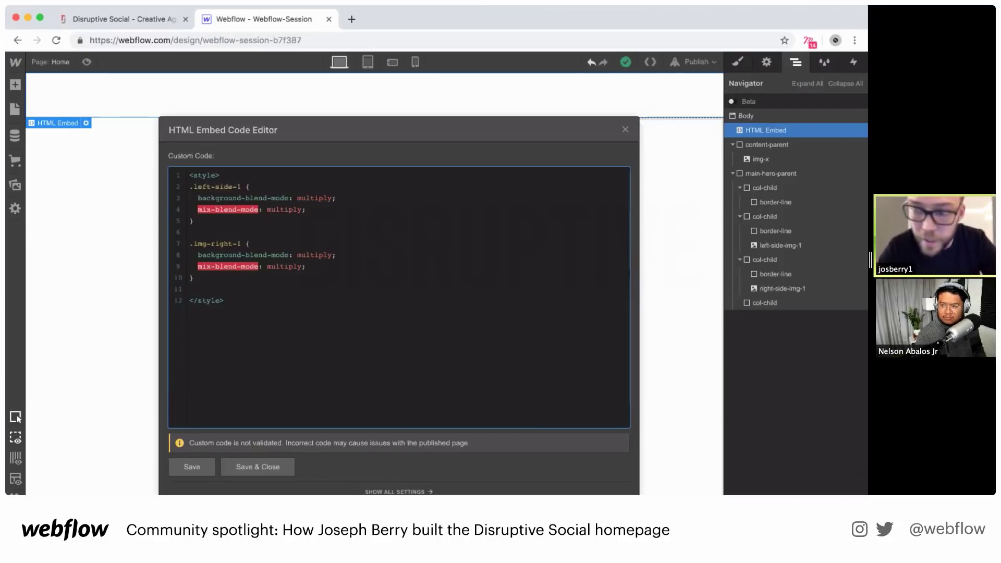
type("-img")
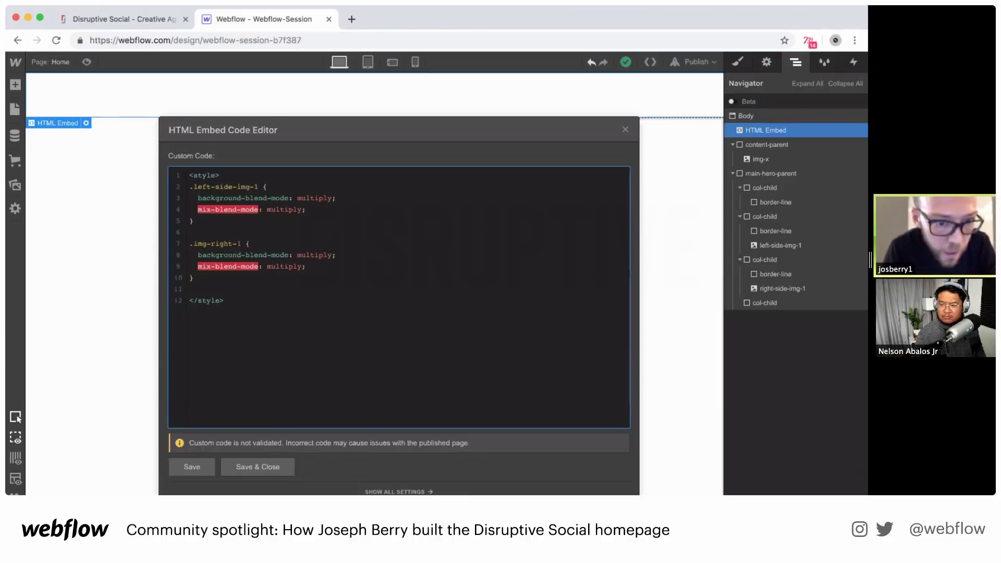
Rename the second CSS rule's selector to .right-side-img-1, then save and close the embed's code editor
double_click(215, 243)
key("BackSpace")
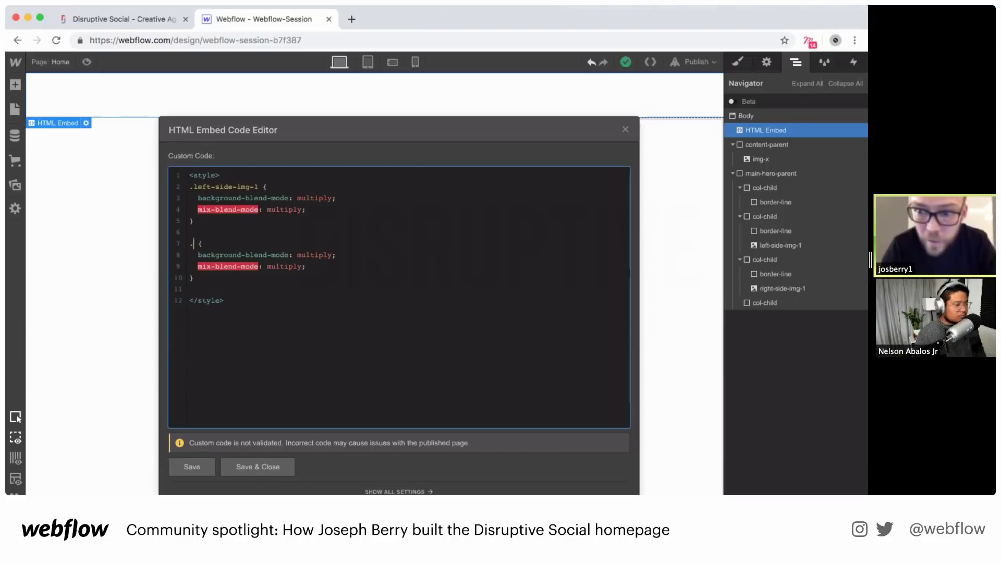
type("right")
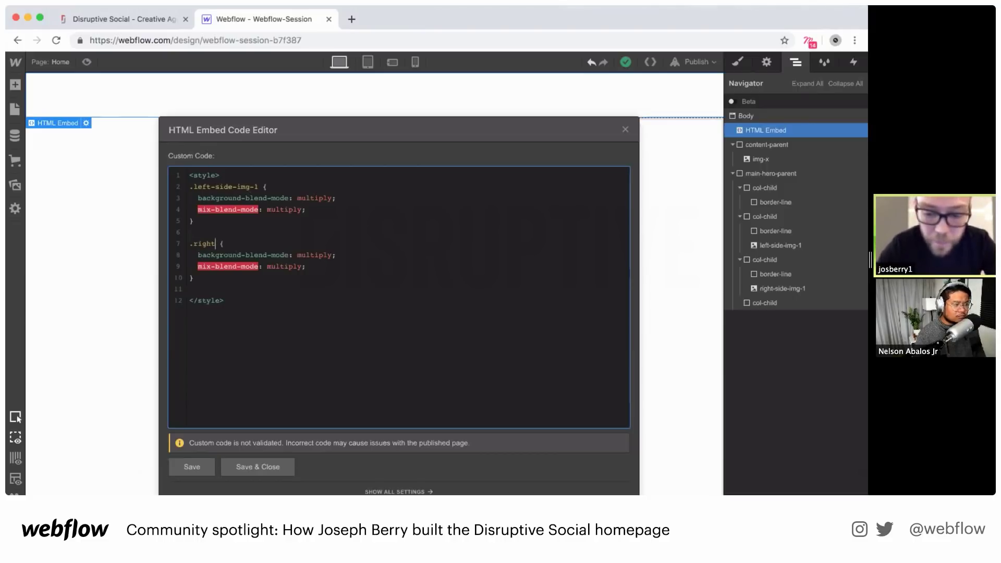
type("-side")
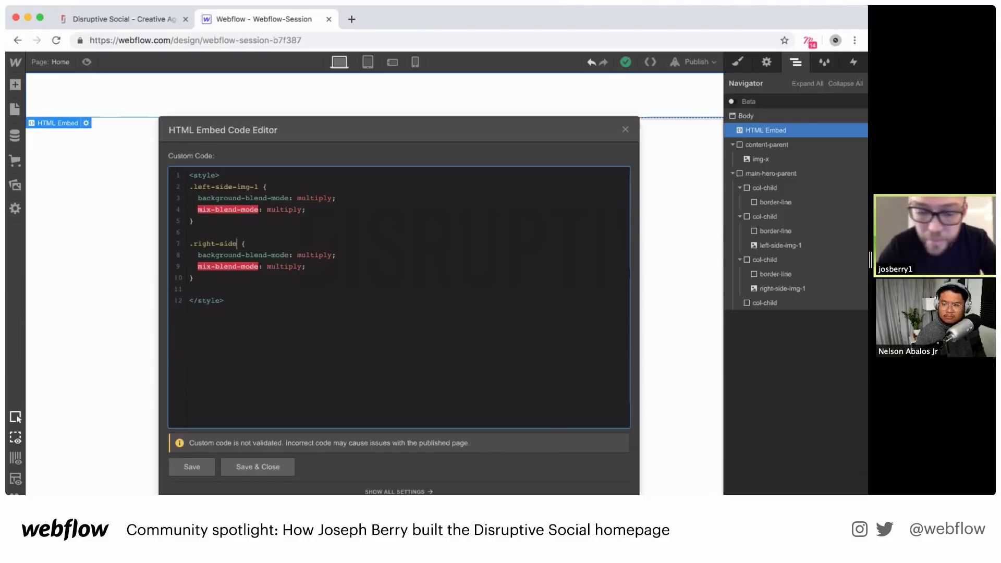
type("0img")
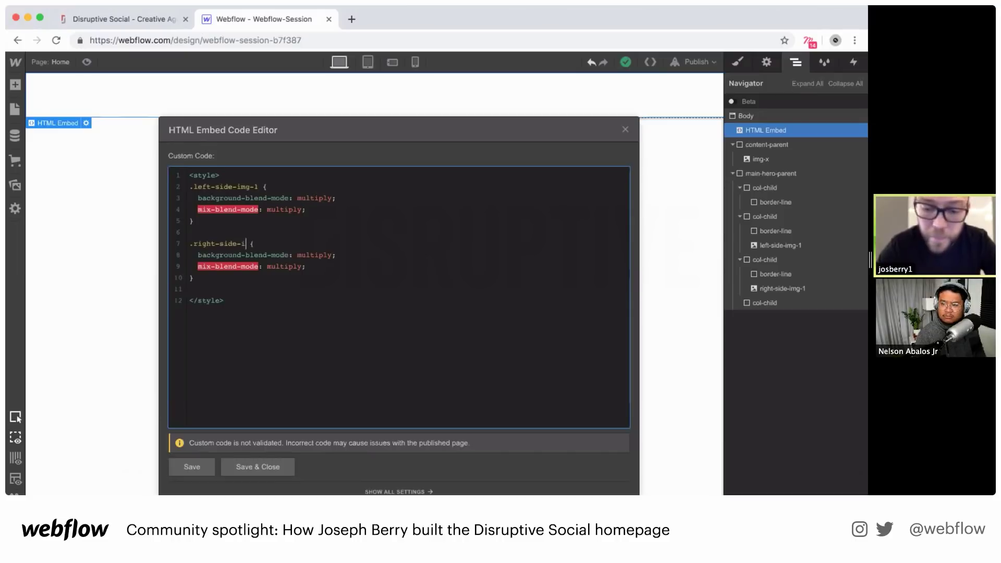
type("-1")
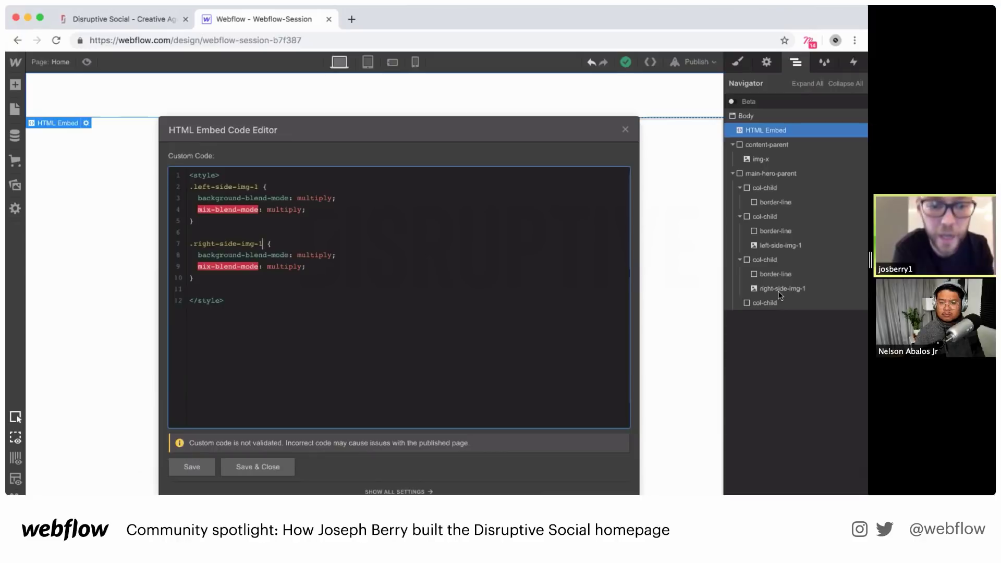
left_click(254, 465)
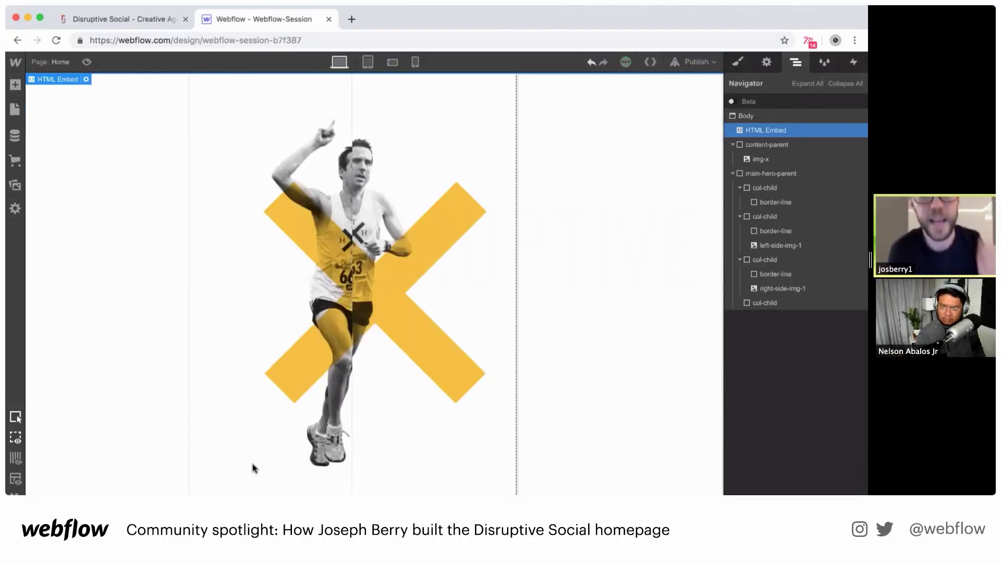
Preview the hero with the blended images and compare it with the live Disruptive Social homepage
left_click(86, 62)
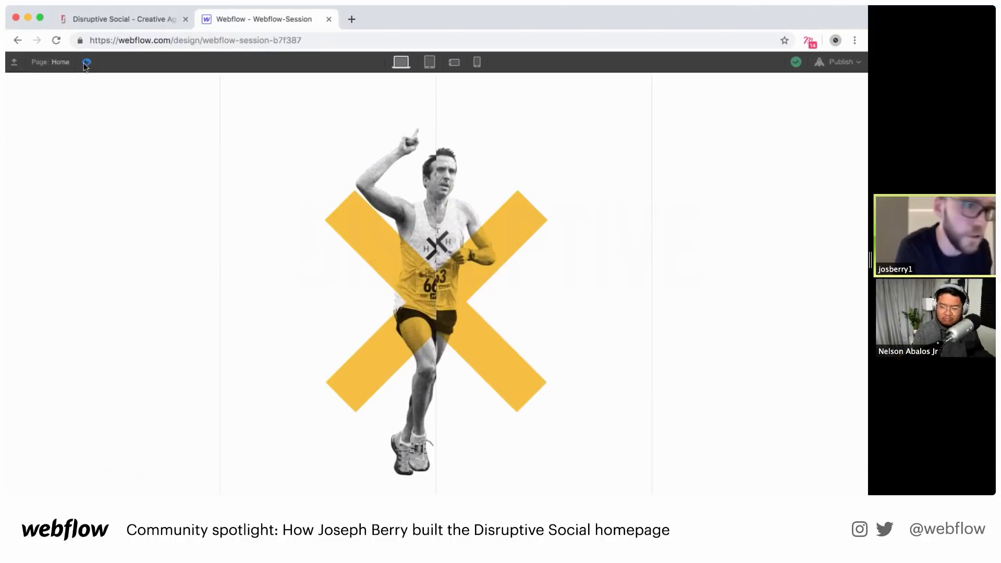
left_click(86, 62)
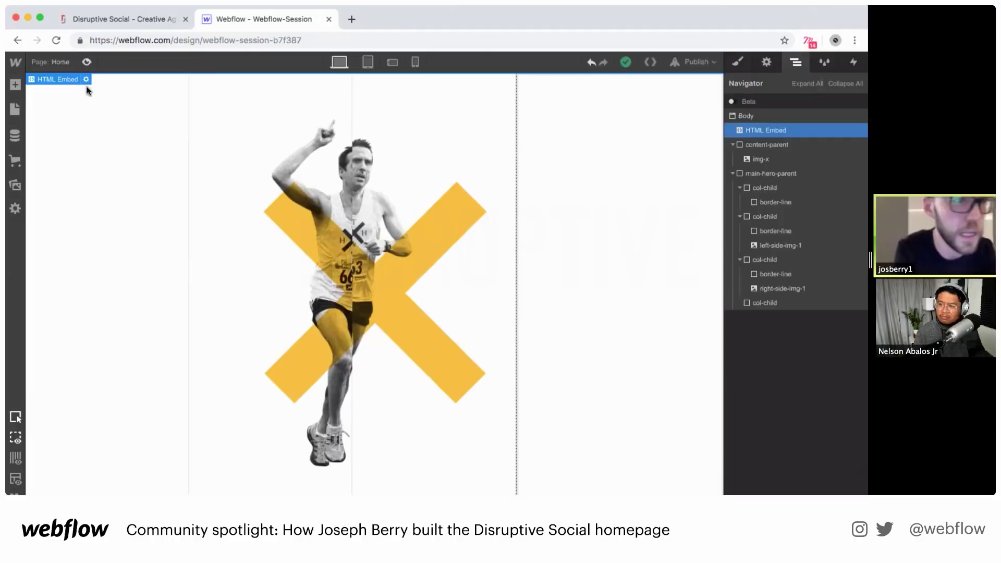
left_click(123, 19)
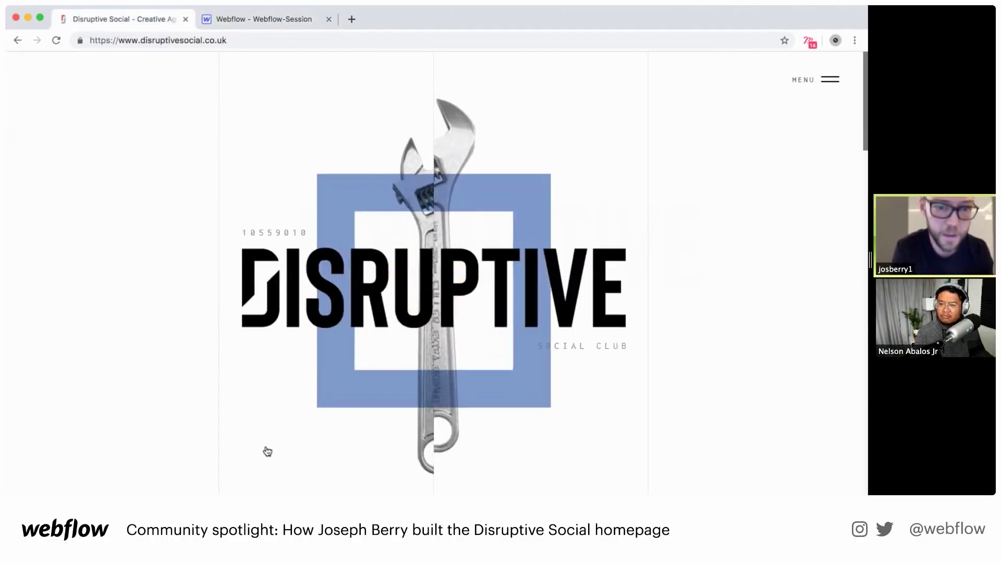
left_click(232, 19)
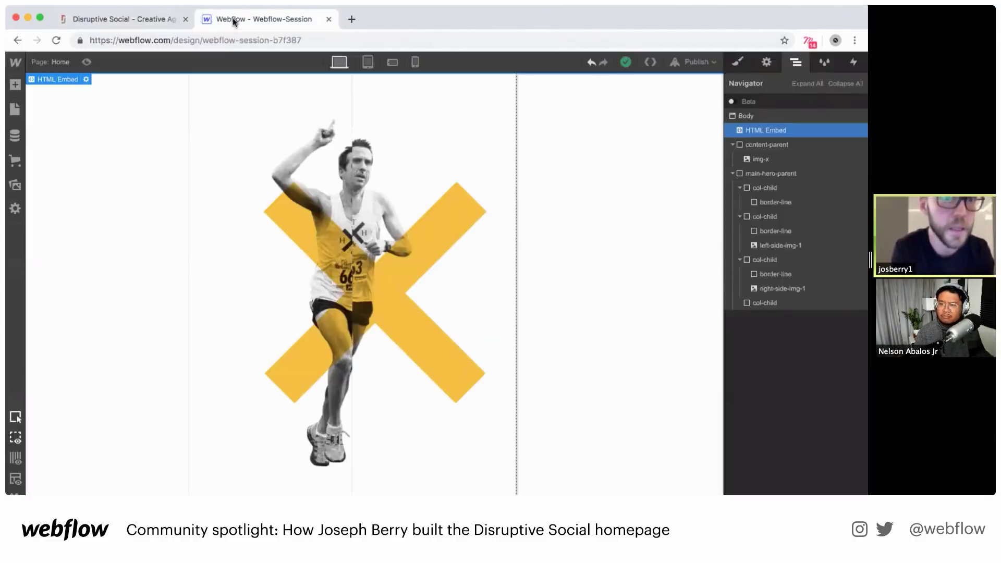
Add a div block inside the first col-child, below its border-line, and give it the class btn-parent
left_click(15, 84)
left_click_drag(58, 284, 130, 193)
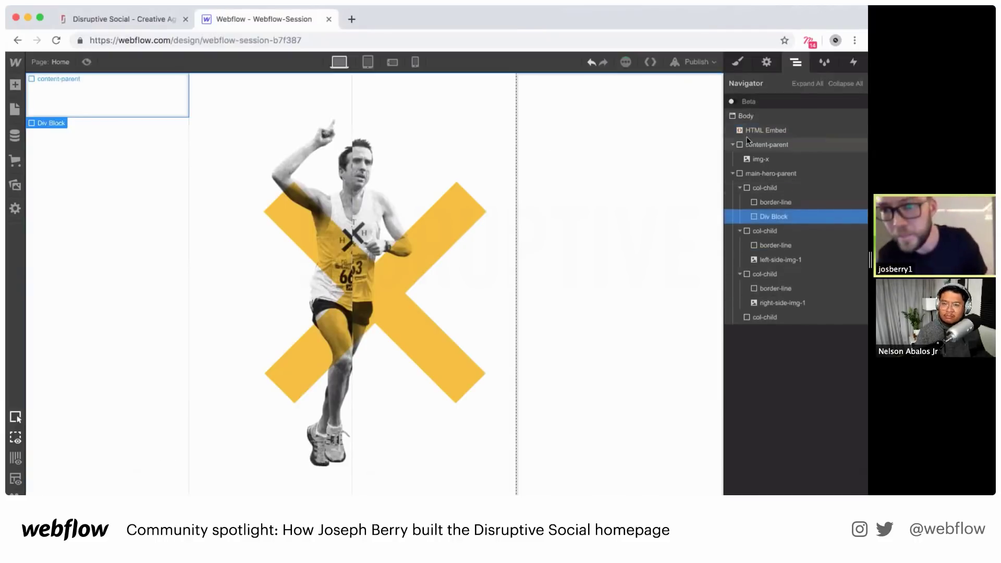
left_click(737, 64)
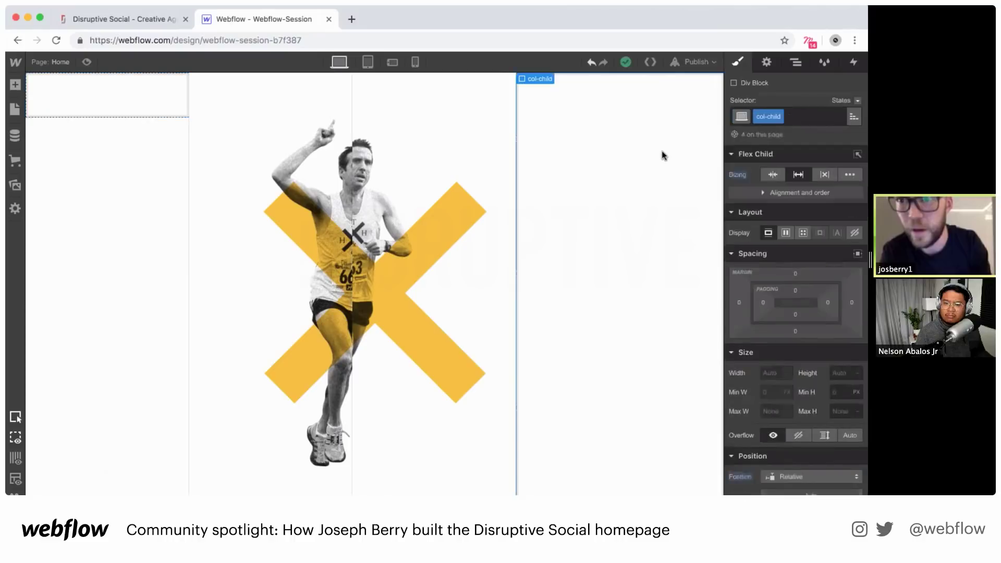
left_click(124, 82)
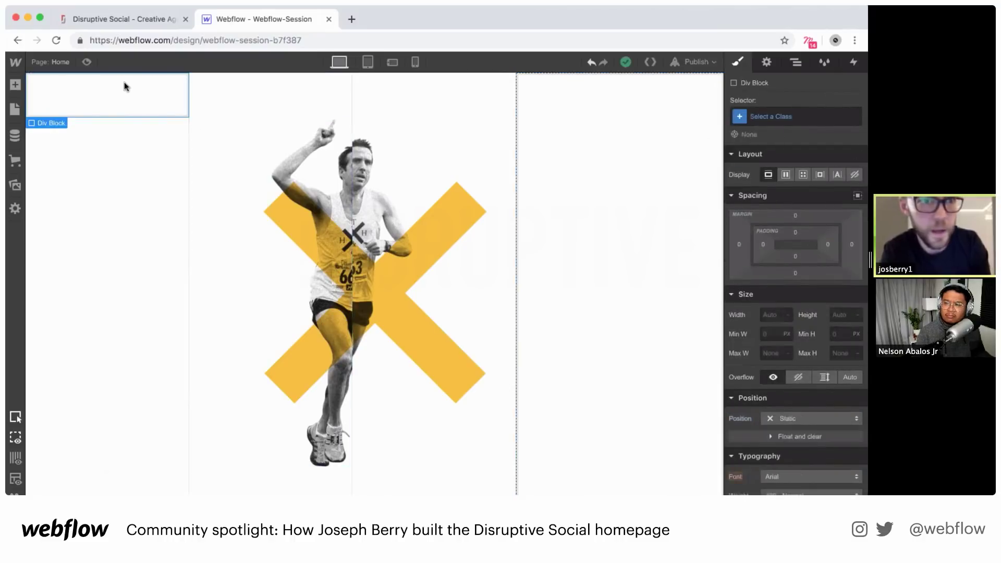
left_click(798, 116)
type("btn")
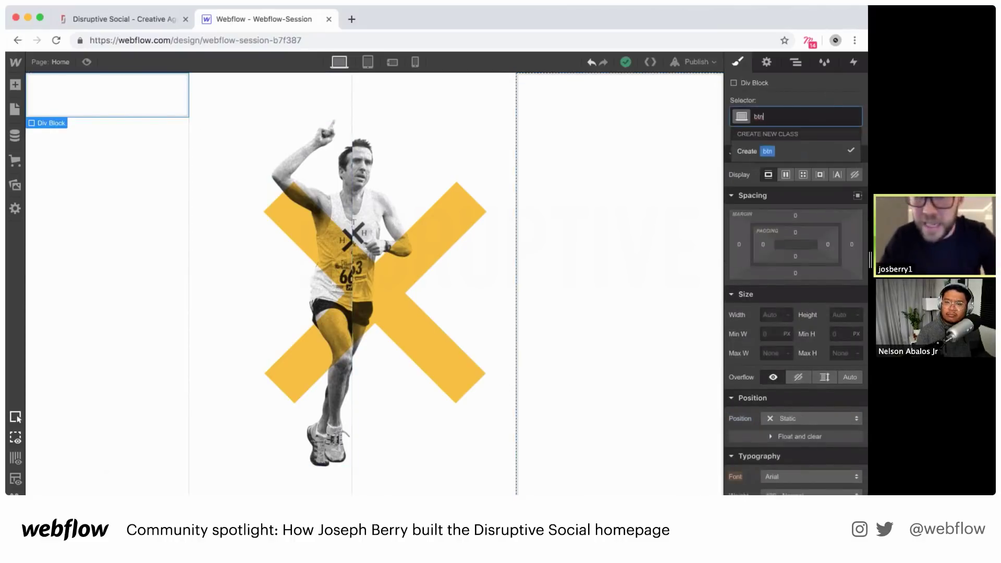
type("-parent")
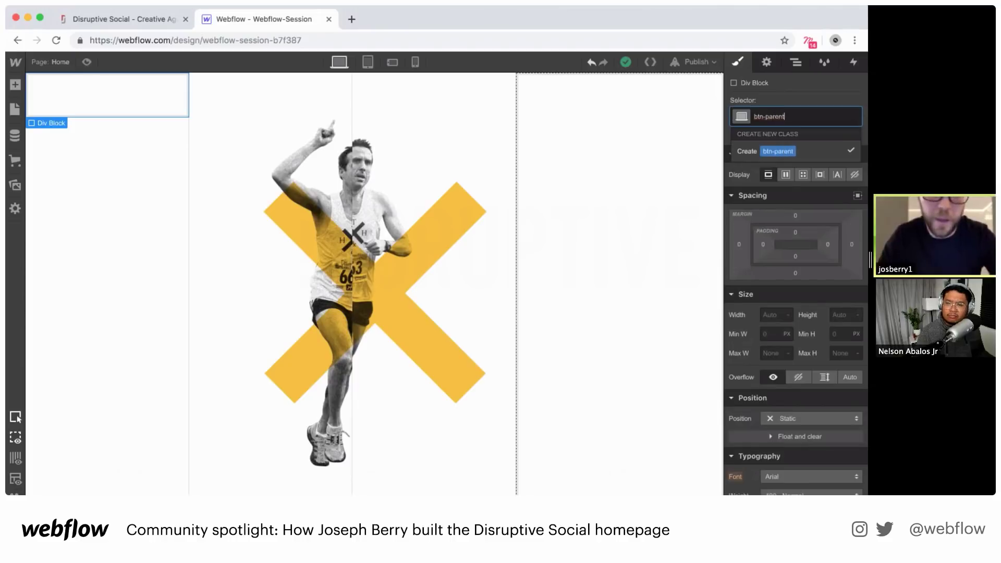
key("Return")
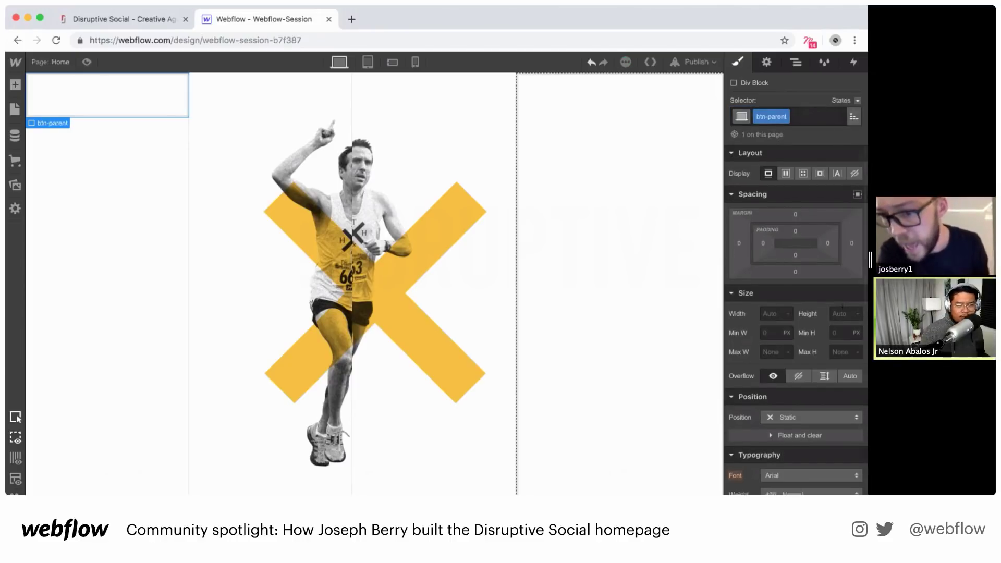
scroll(842, 307, "down", 1)
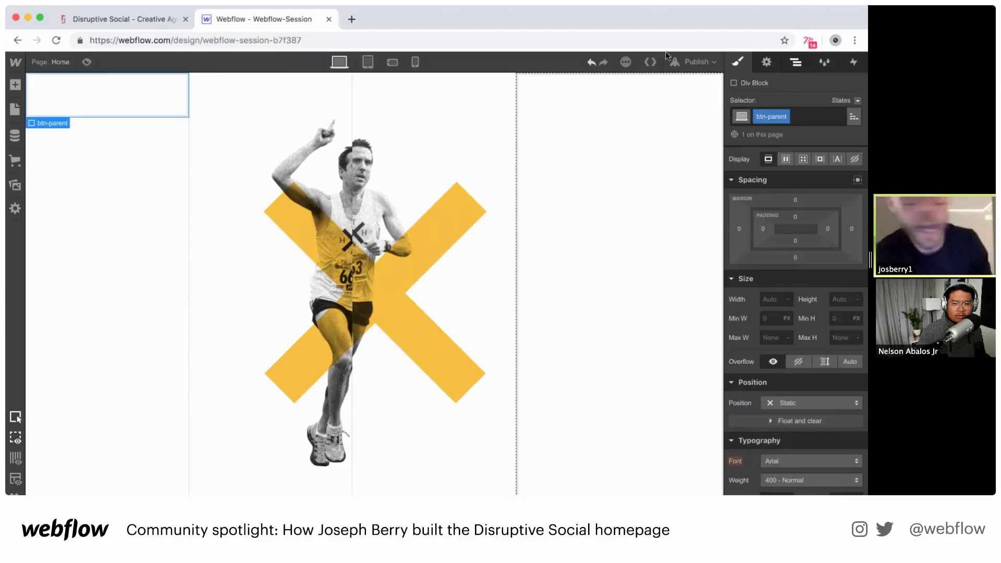
Delete the btn-parent div block from the first col-child
left_click(15, 84)
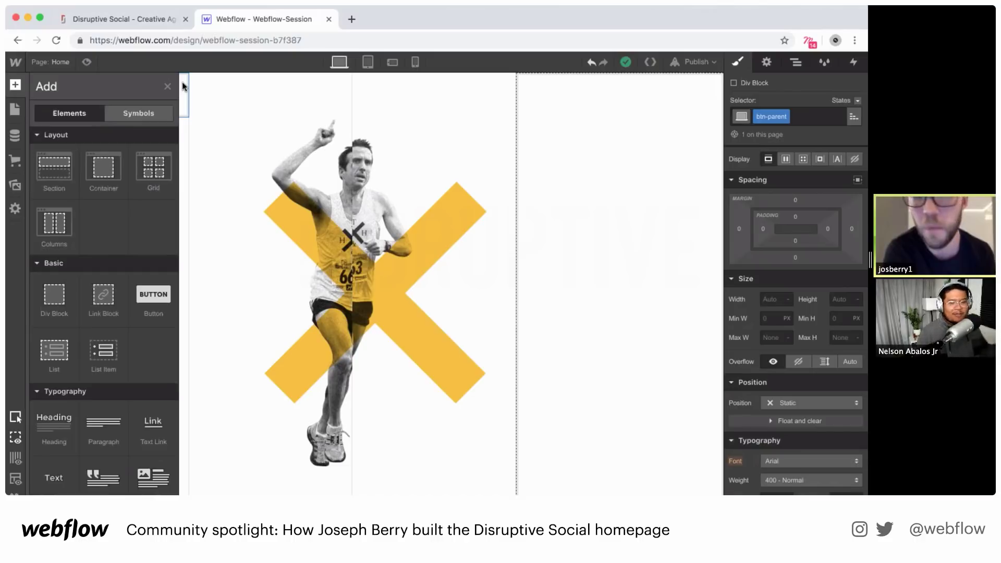
left_click(241, 123)
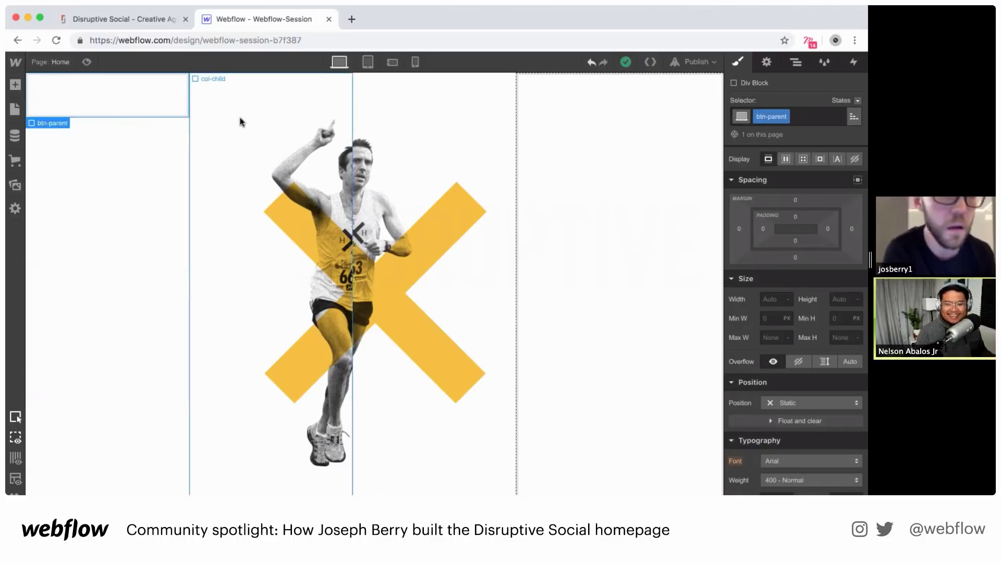
left_click(136, 90)
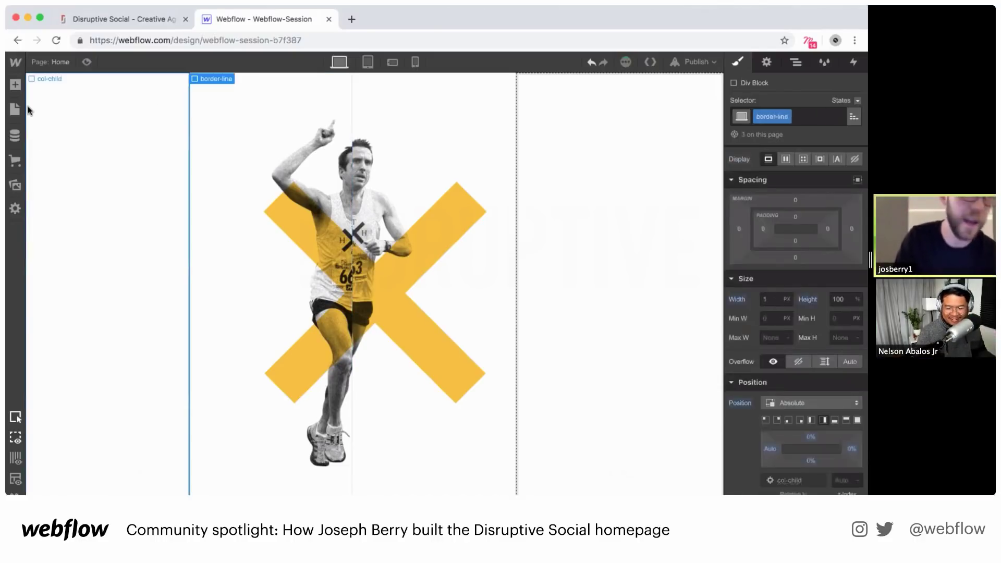
Add a link block inside the first col-child and give it the class link-parent
left_click(14, 85)
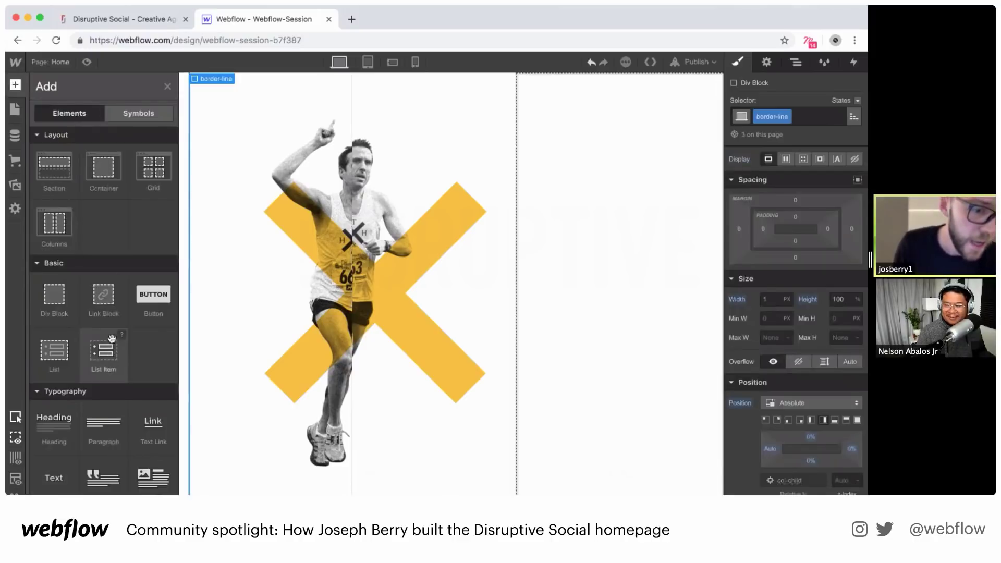
left_click_drag(159, 247, 48, 93)
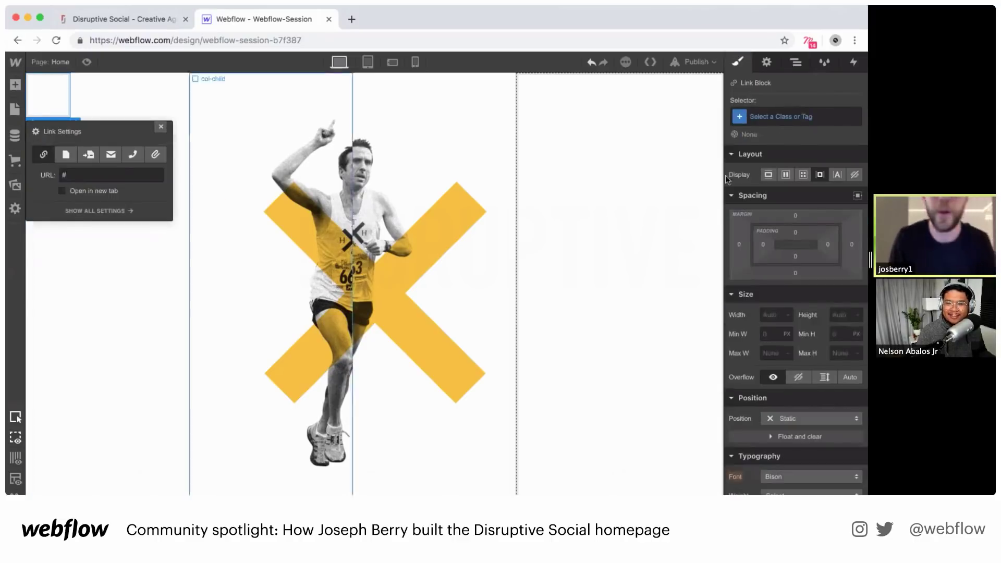
left_click(786, 119)
type("link-")
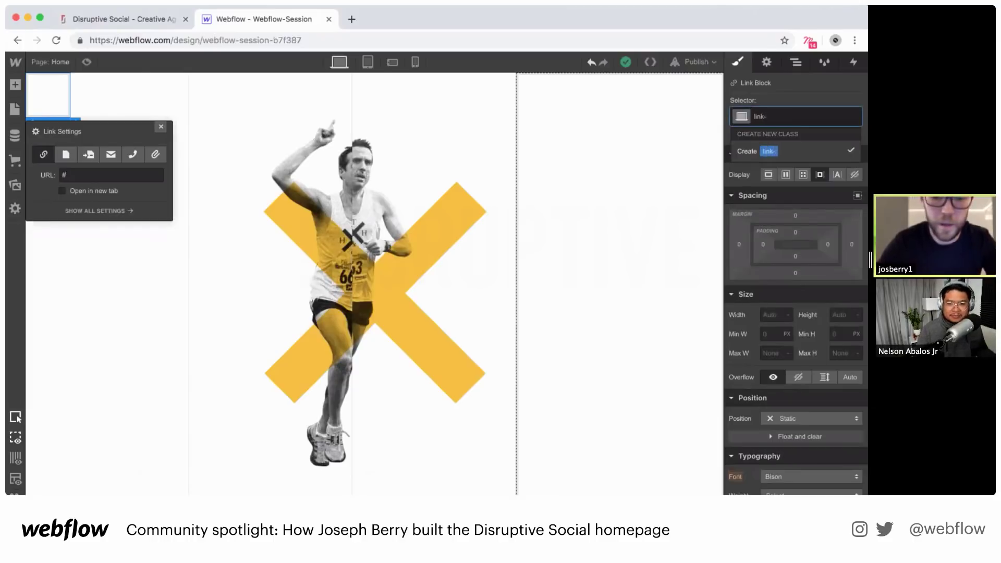
type("parent")
key("Return")
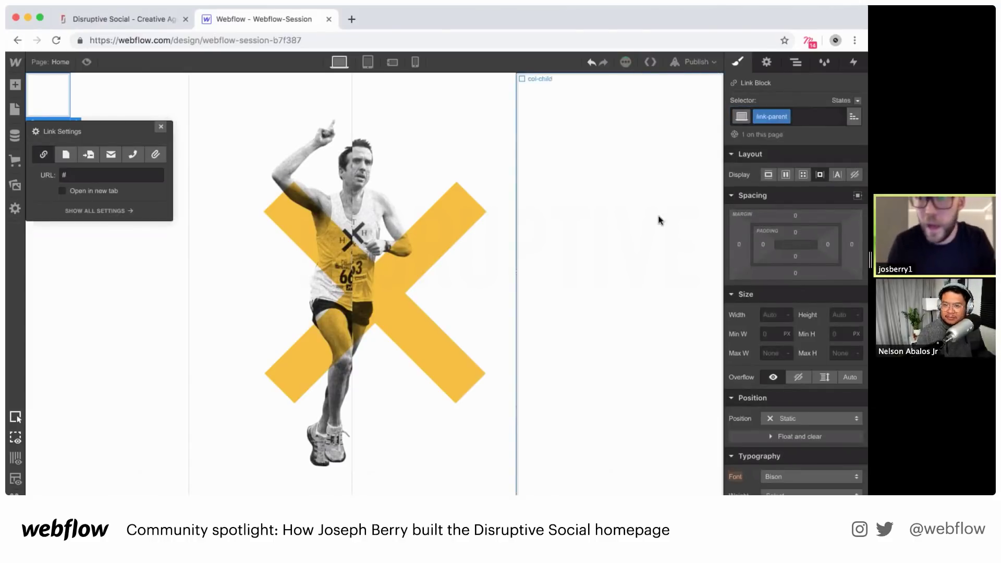
Set link-parent's position to Absolute and anchor it along the bottom of its column with 0% left, right and bottom offsets
left_click(795, 418)
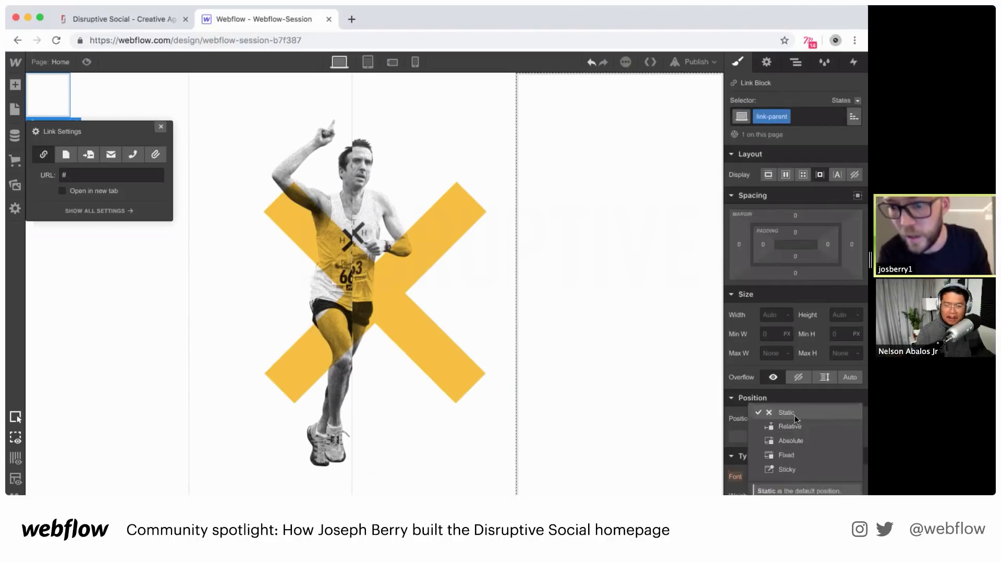
left_click(783, 442)
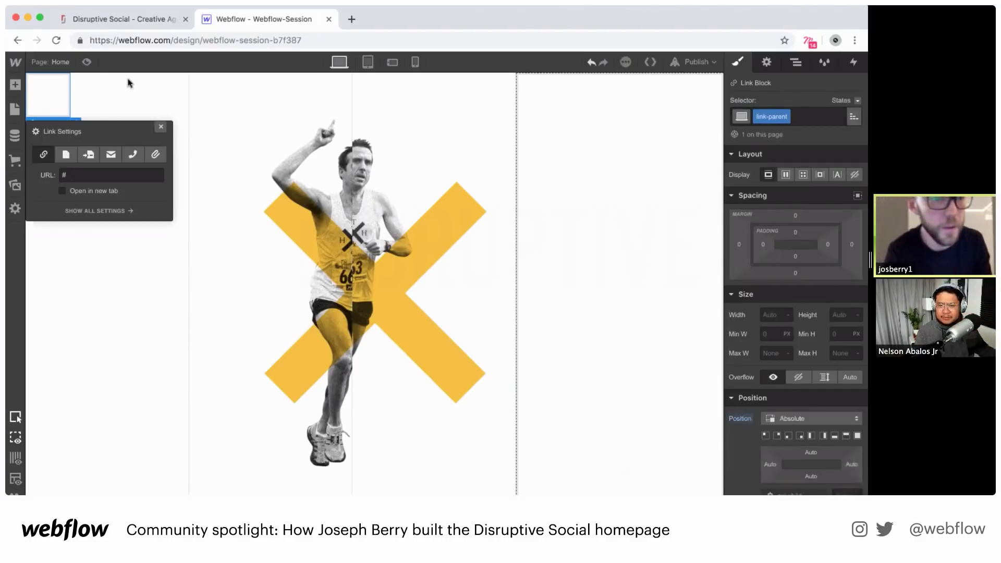
left_click(161, 127)
left_click(154, 124)
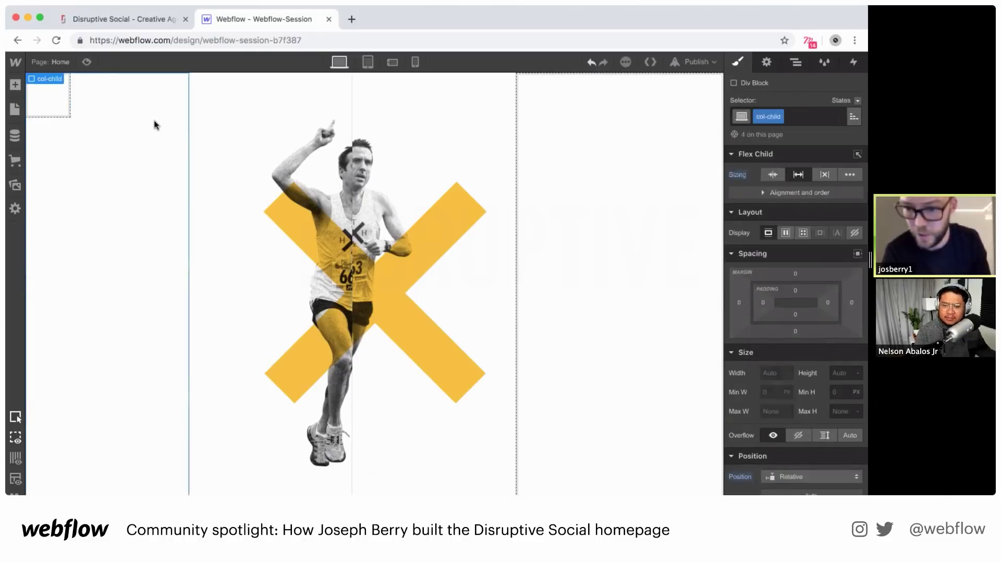
left_click(61, 114)
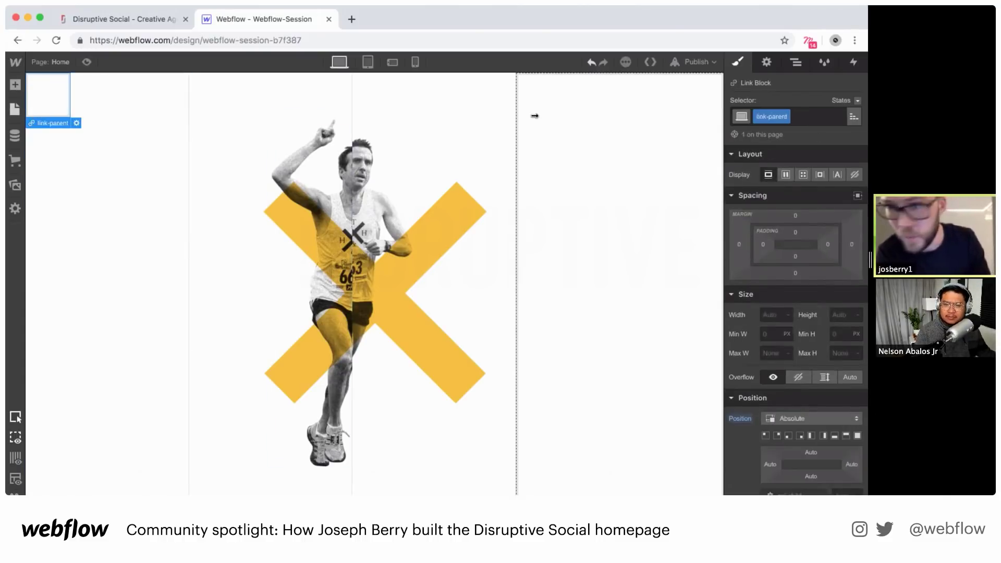
scroll(775, 218, "down", 3)
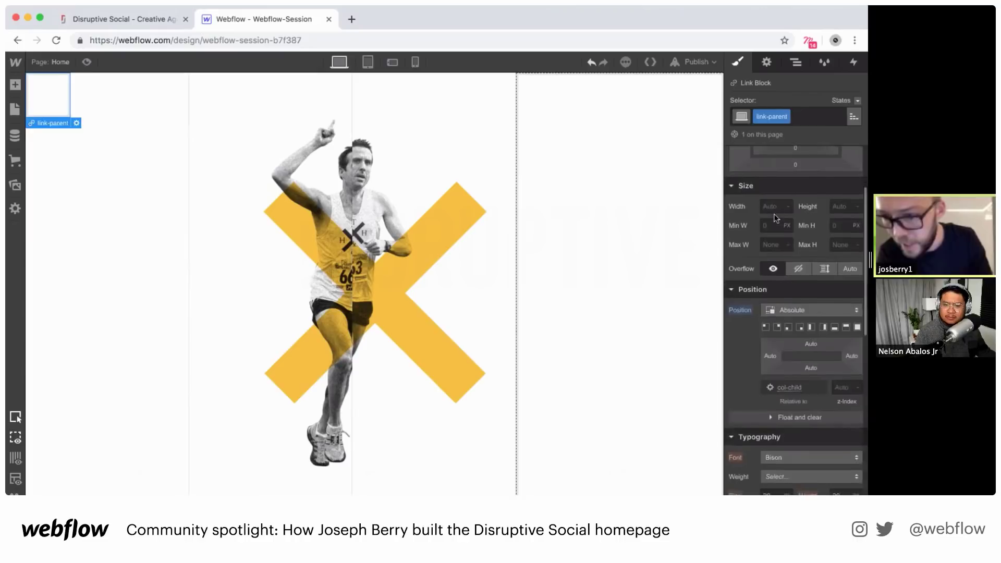
scroll(775, 218, "down", 1)
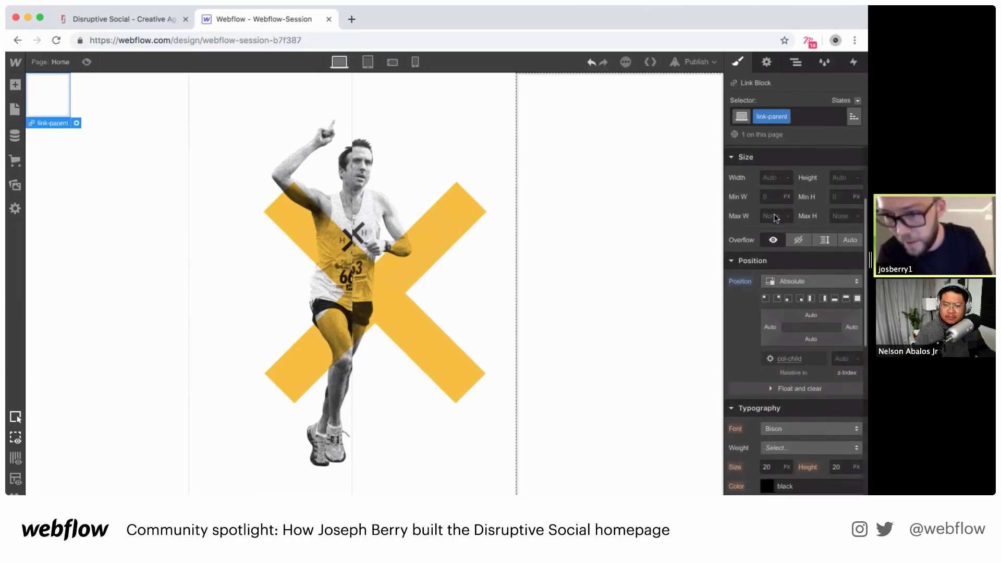
left_click(835, 298)
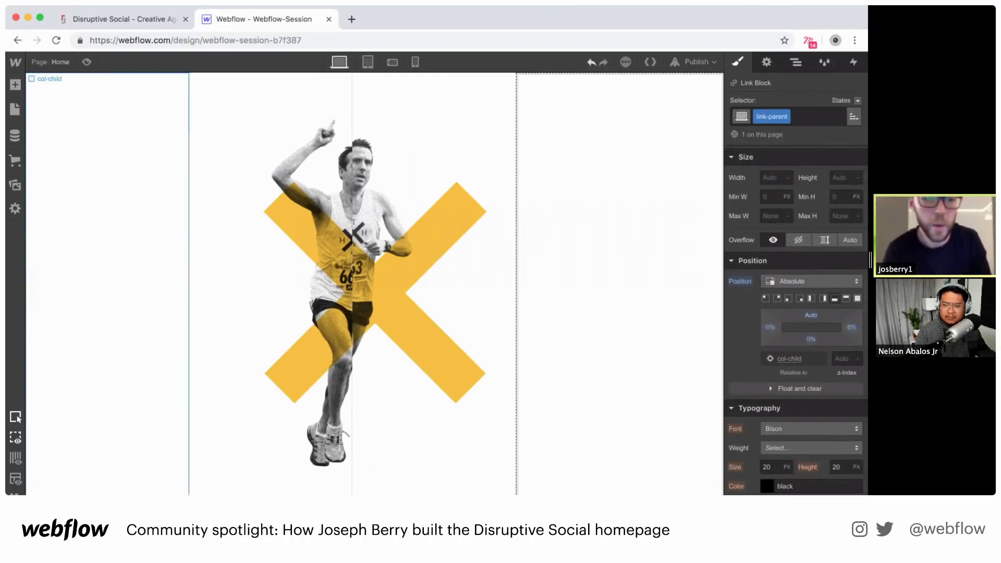
Add a text block inside link-parent in the first col-child
left_click(798, 61)
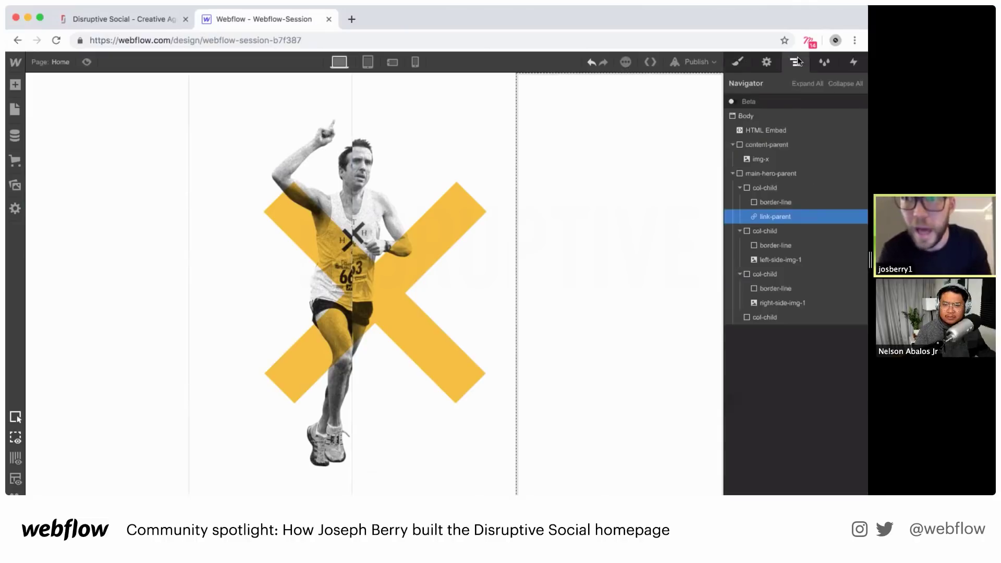
left_click(10, 84)
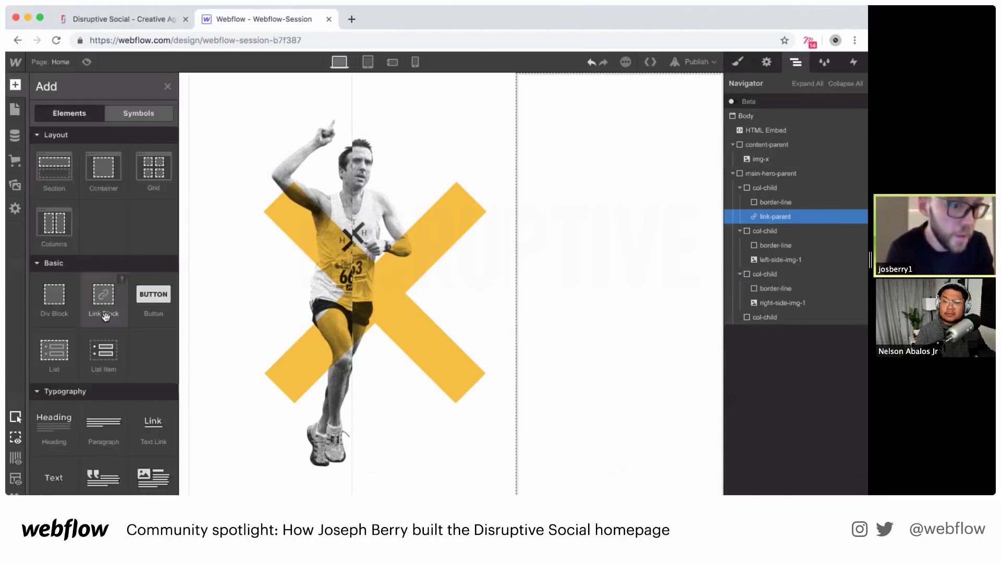
scroll(78, 365, "down", 3)
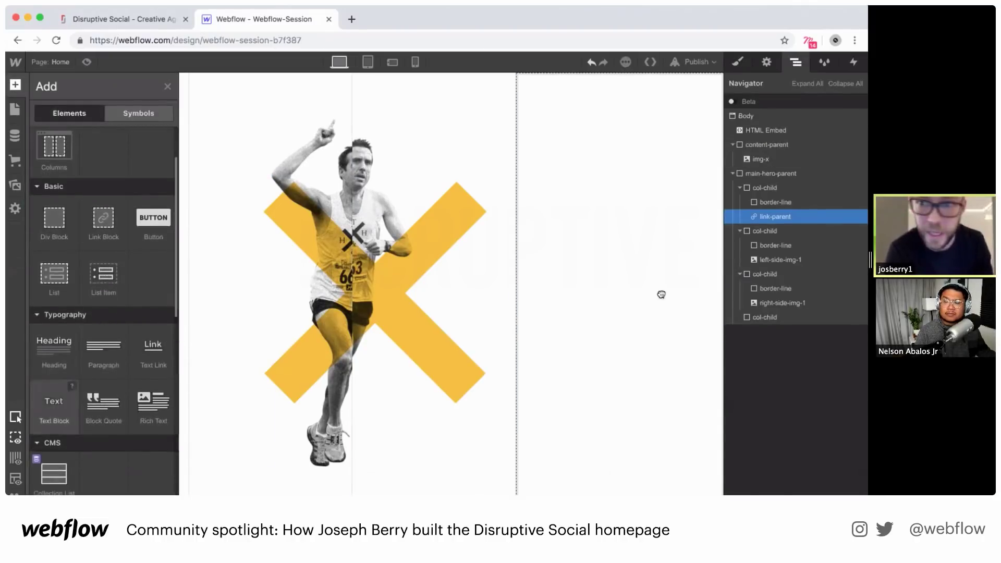
left_click_drag(54, 401, 790, 219)
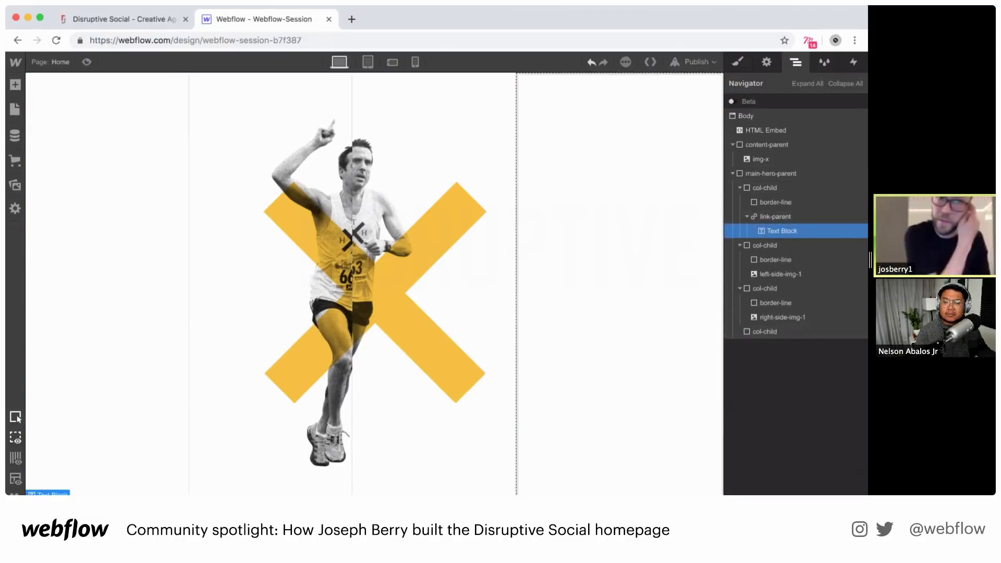
Replace the placeholder wording of the text block inside link-parent with HOME, checking the Disruptive Social reference site
key("Return")
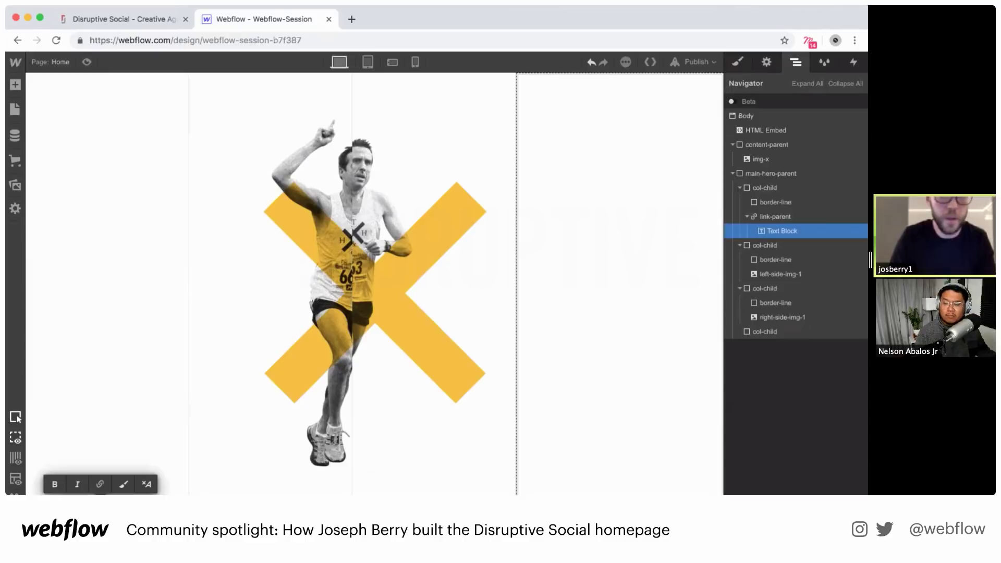
left_click(133, 22)
left_click(236, 19)
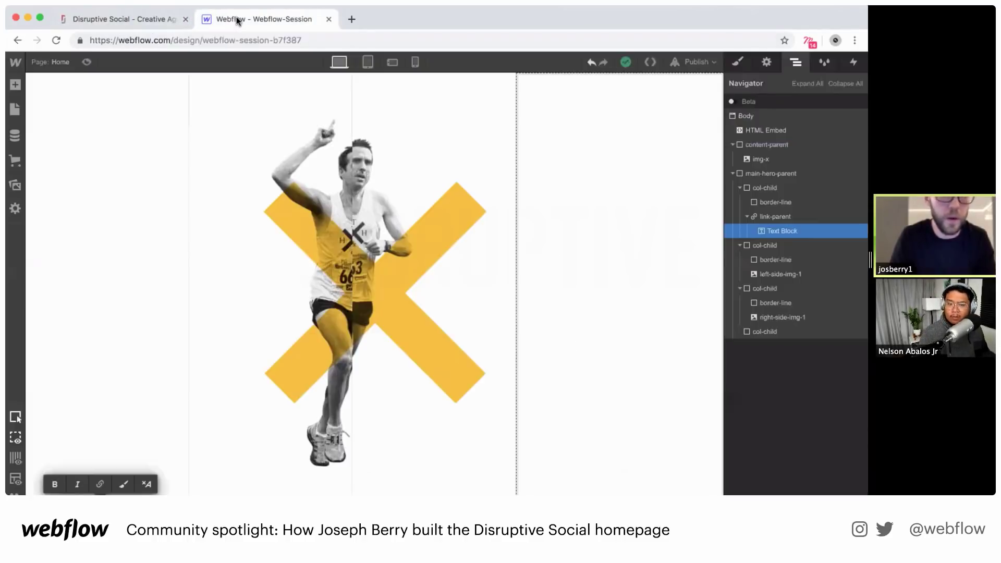
key("Escape")
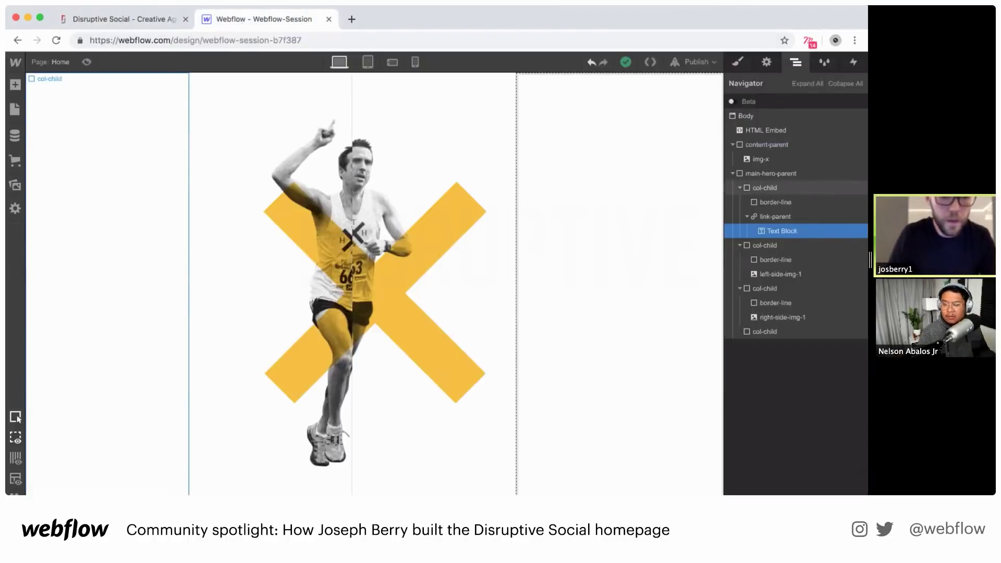
left_click(104, 407)
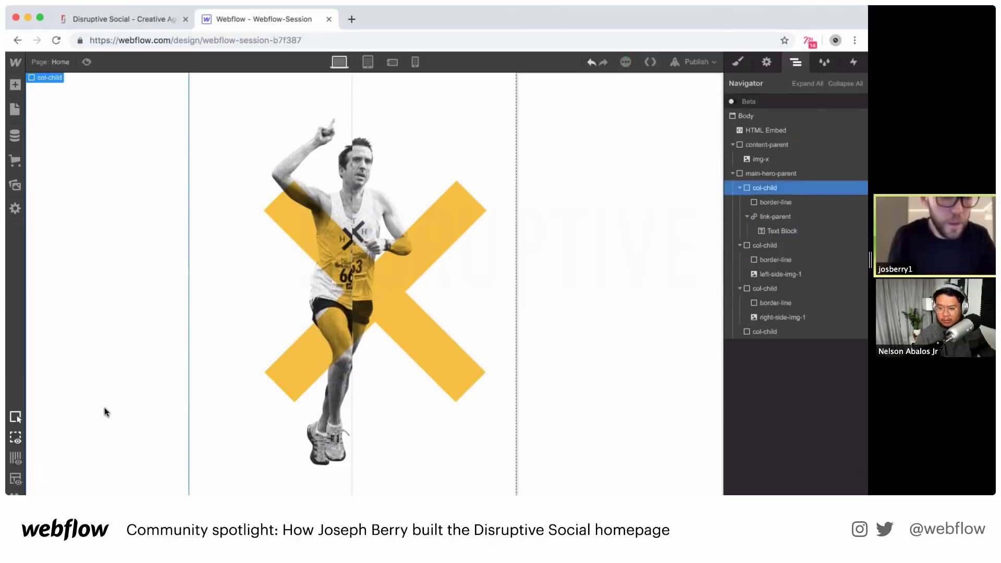
Centre-align the text of the text block inside the first column's link-parent
left_click(781, 231)
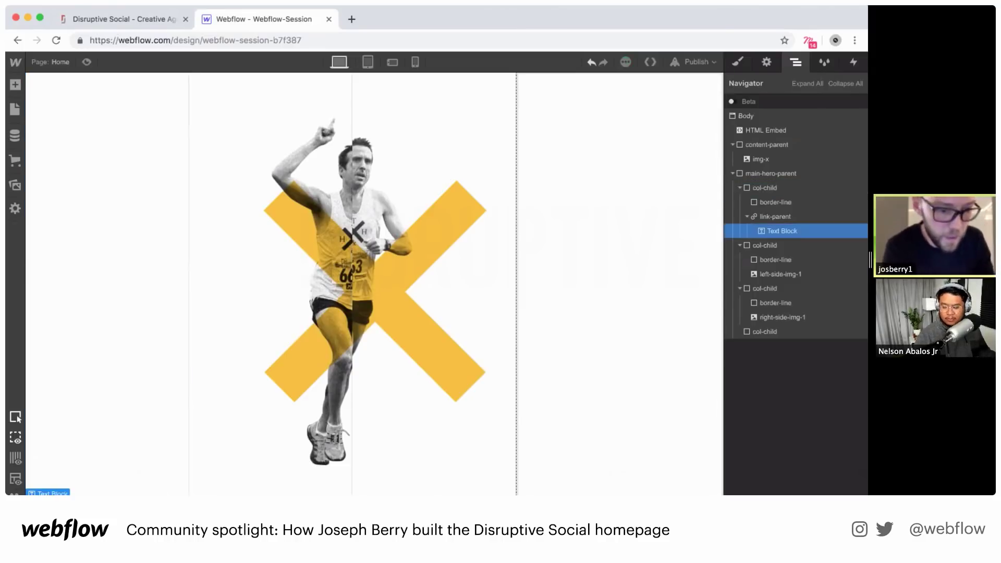
left_click(735, 64)
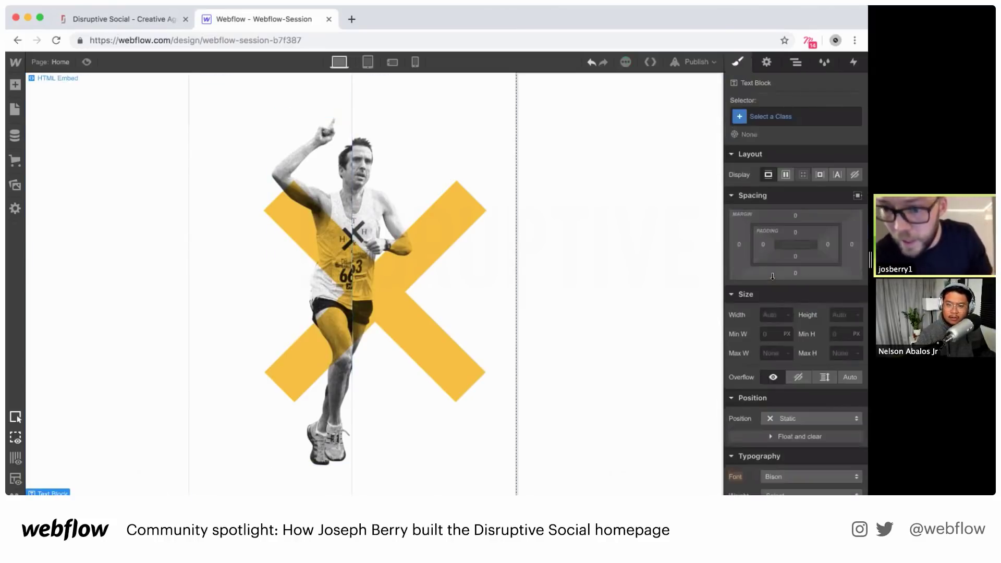
scroll(788, 280, "down", 5)
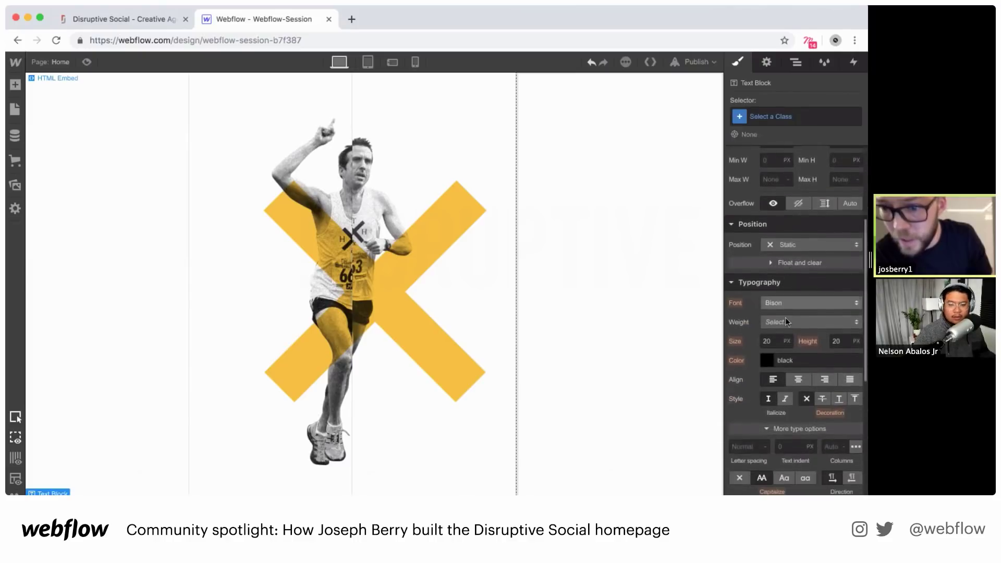
left_click(797, 379)
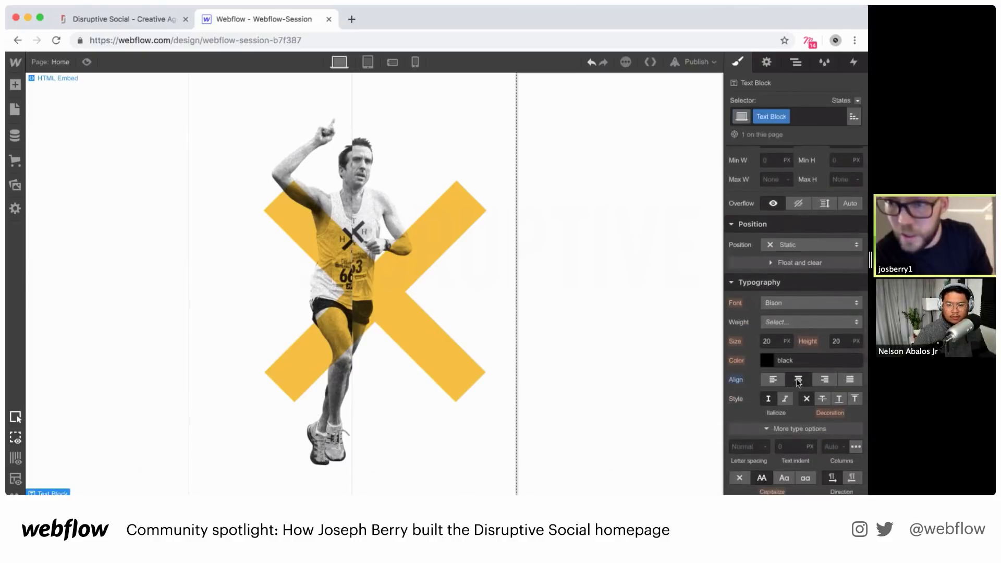
Set the overflow of link-parent in the first col-child to hidden
left_click(798, 63)
left_click(773, 216)
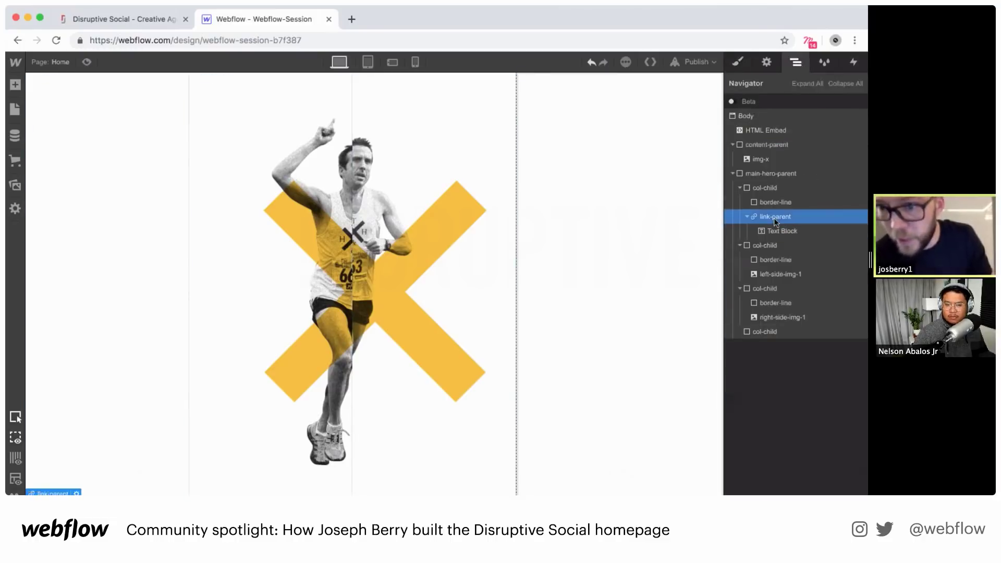
left_click(739, 63)
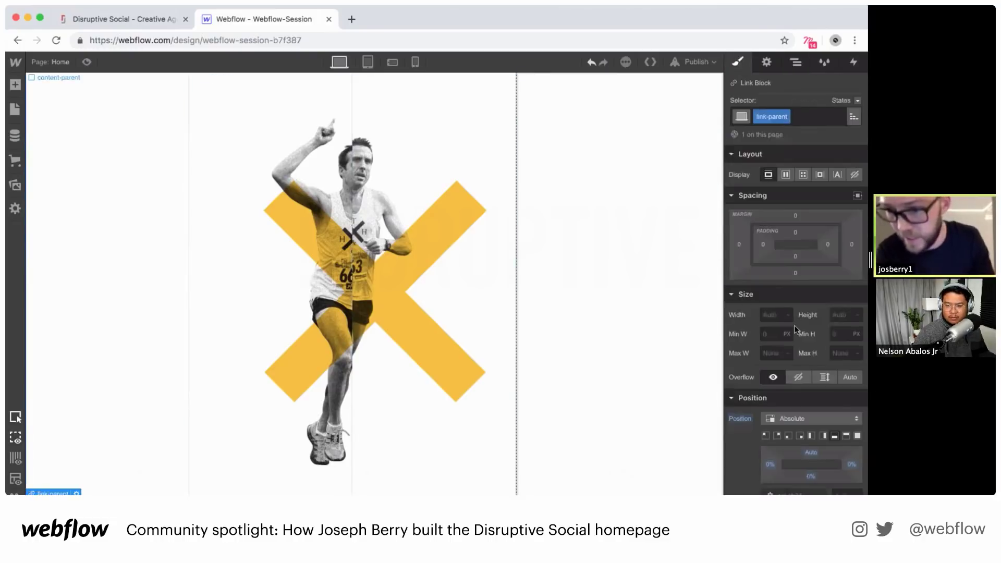
left_click(799, 378)
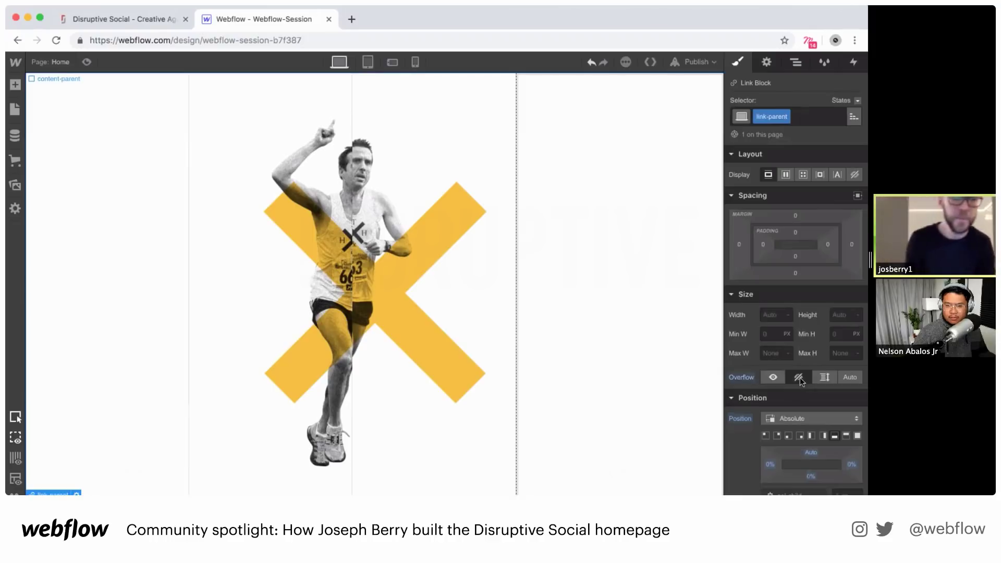
Raise link-parent in the first column by setting its bottom offset to 6%
left_click(799, 63)
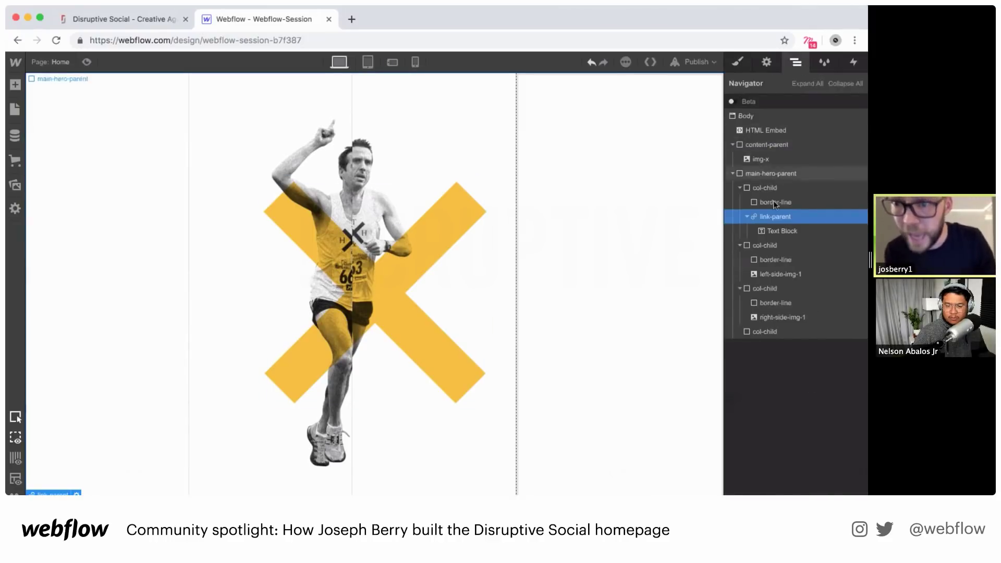
left_click(735, 67)
scroll(796, 240, "down", 4)
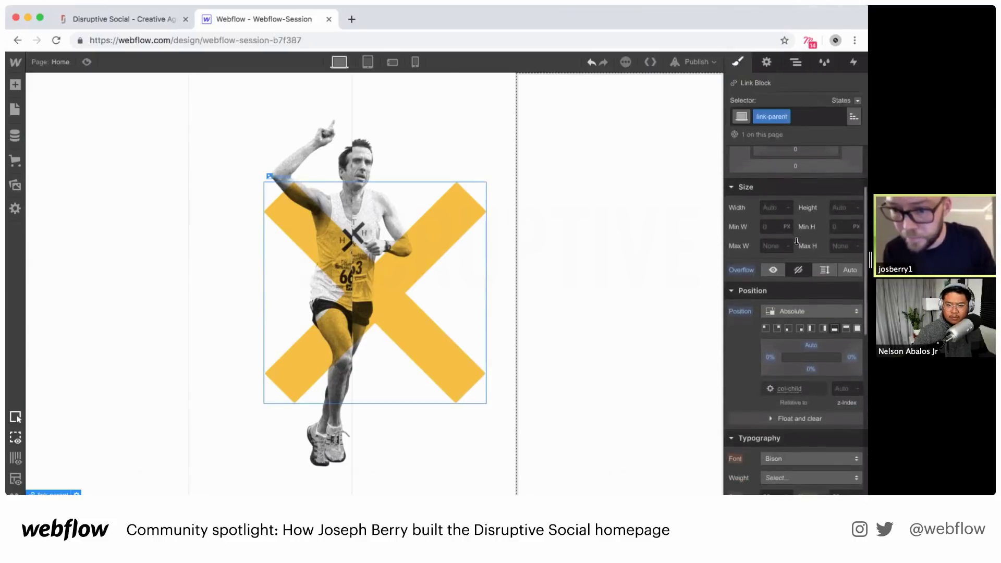
left_click(810, 370)
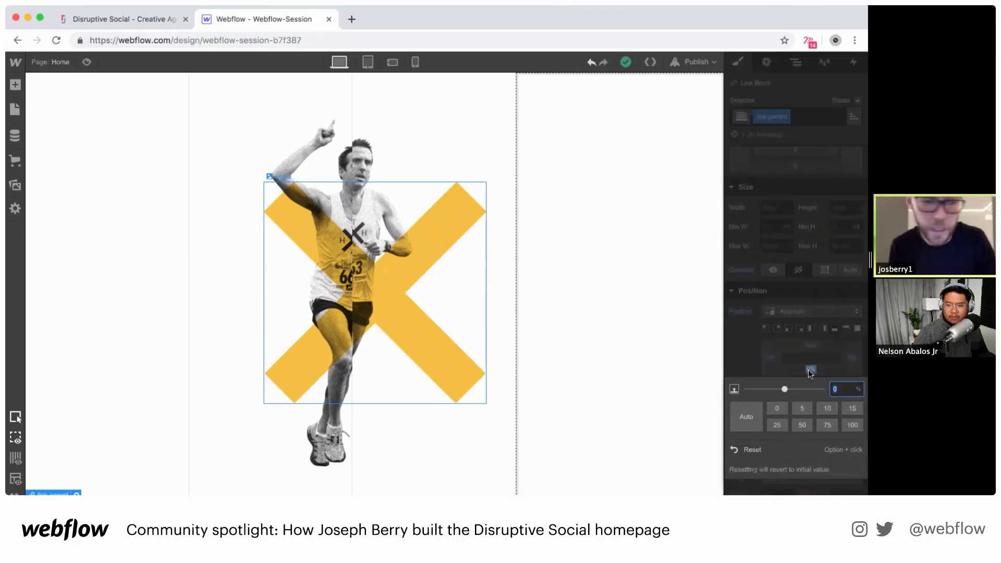
type("10")
key("Down")
key("Down")
key("Down")
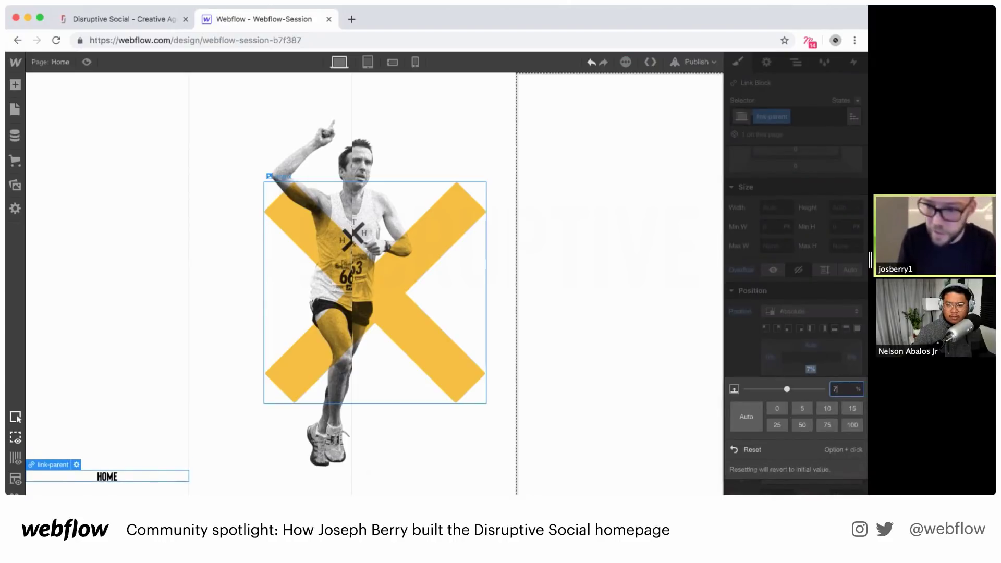
key("Down")
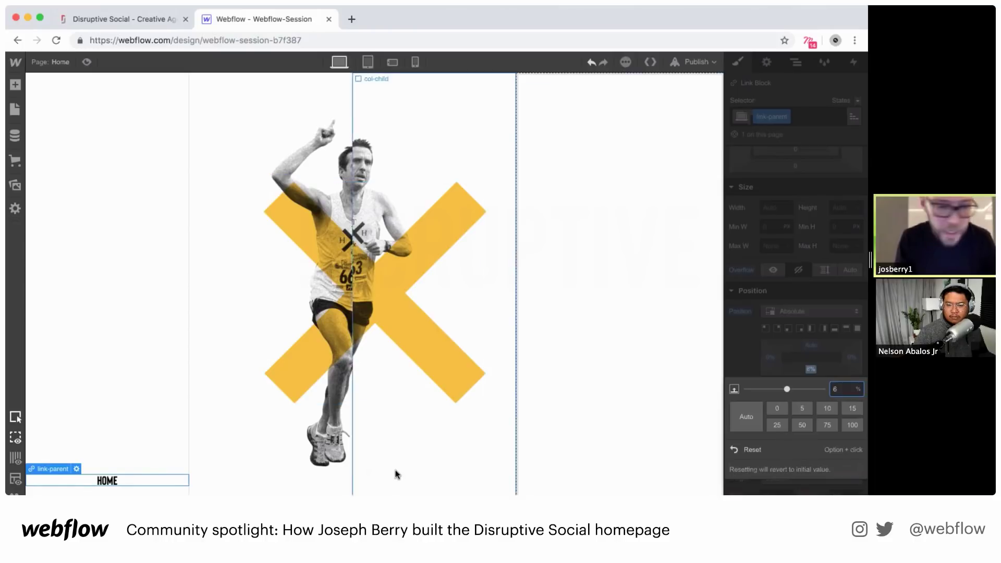
Style the HOME text block with weight 700 - Bold, font size 30 px and line height 30 px
left_click(136, 366)
left_click(116, 483)
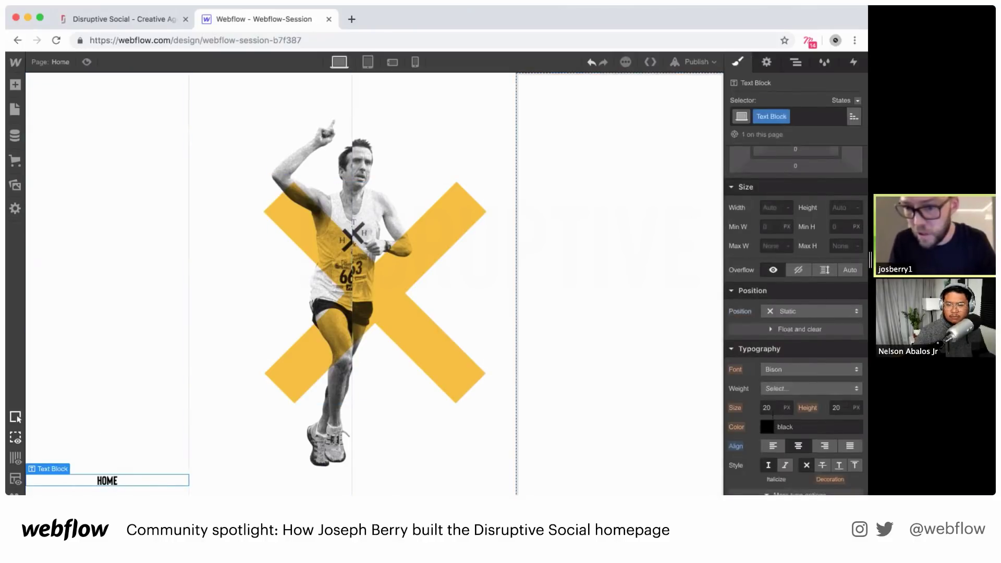
left_click(772, 389)
left_click(777, 434)
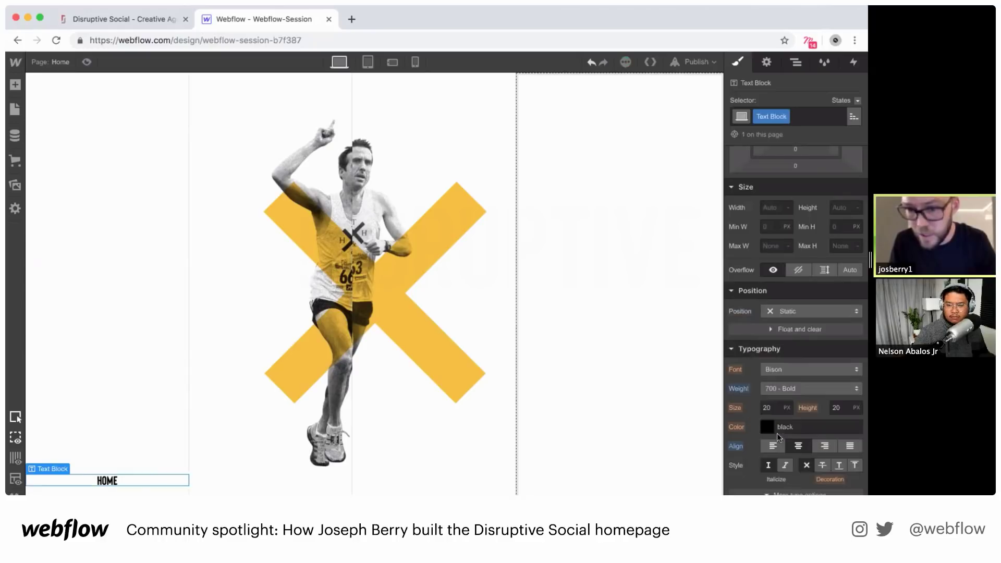
left_click(770, 410)
type("30")
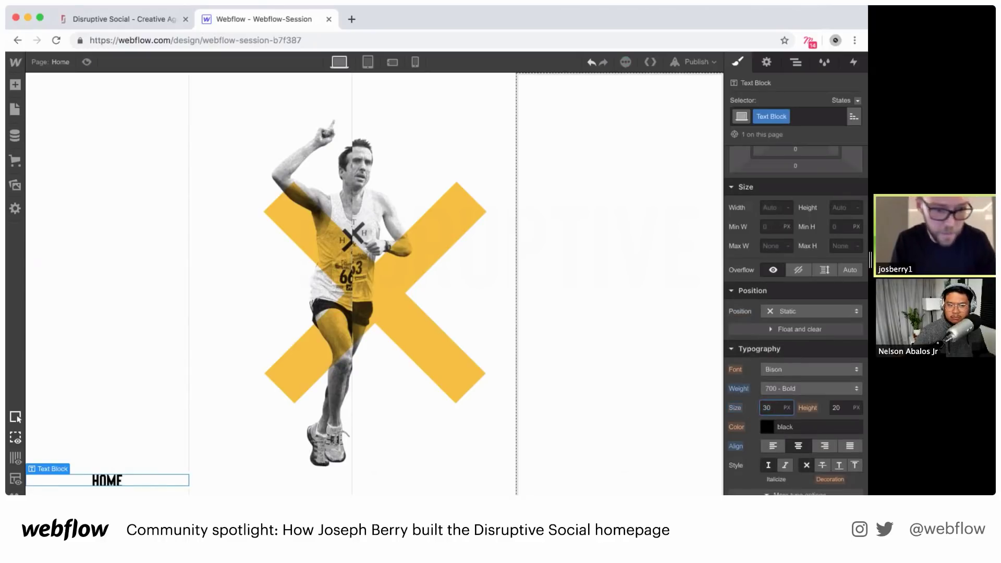
key("Tab")
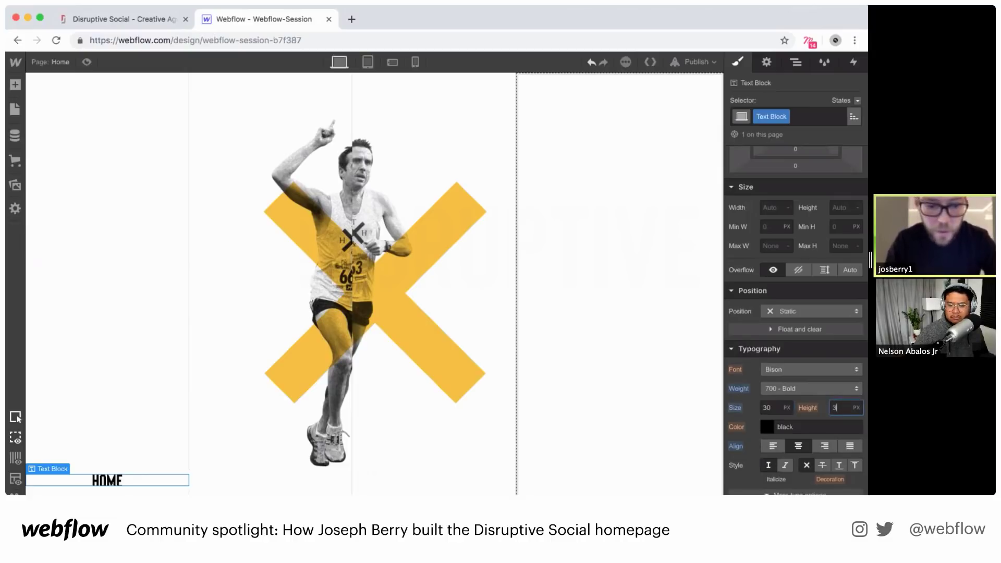
type("30")
key("Return")
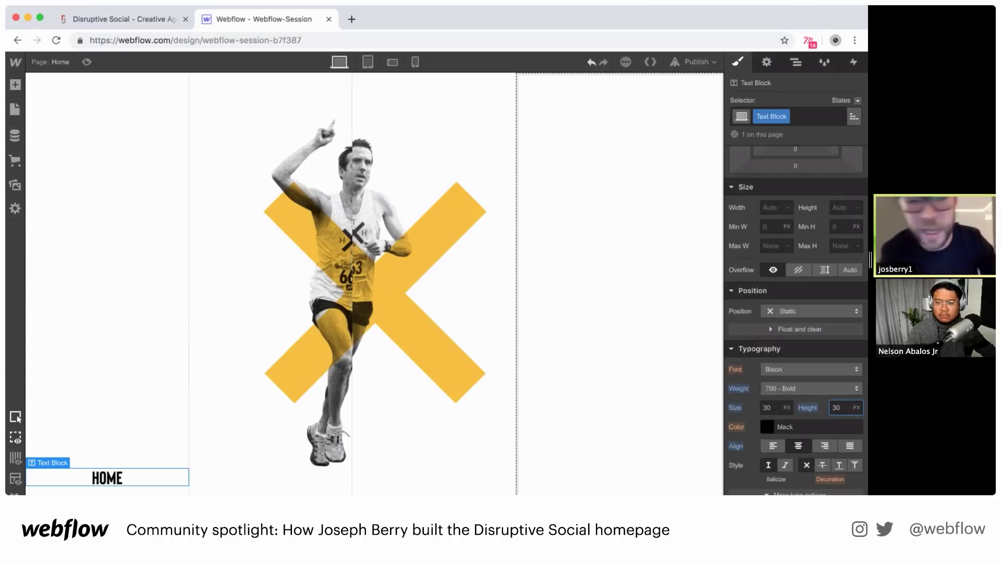
Copy link-parent from the first col-child into each of the other three col-child columns and preview the page
left_click(796, 62)
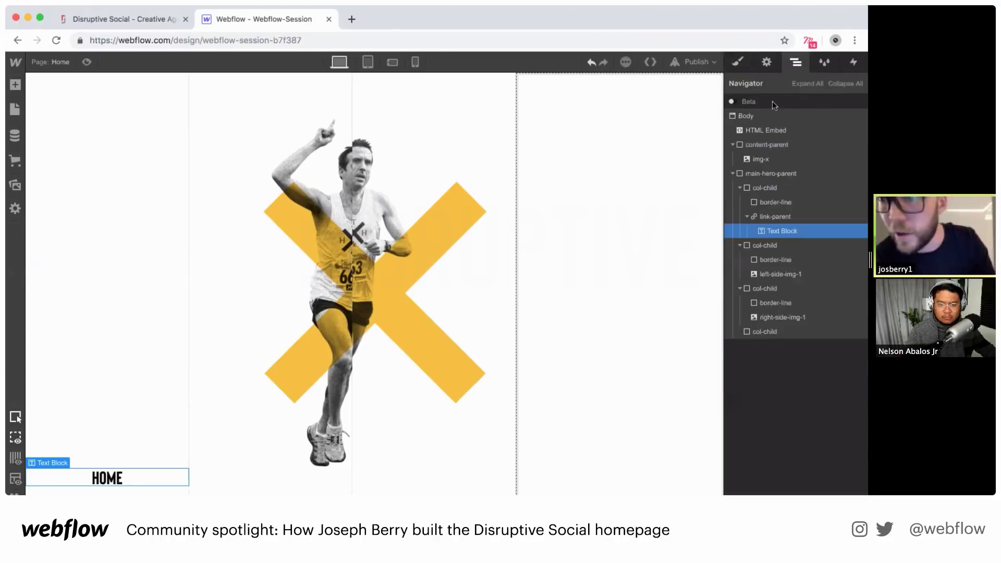
left_click(764, 211)
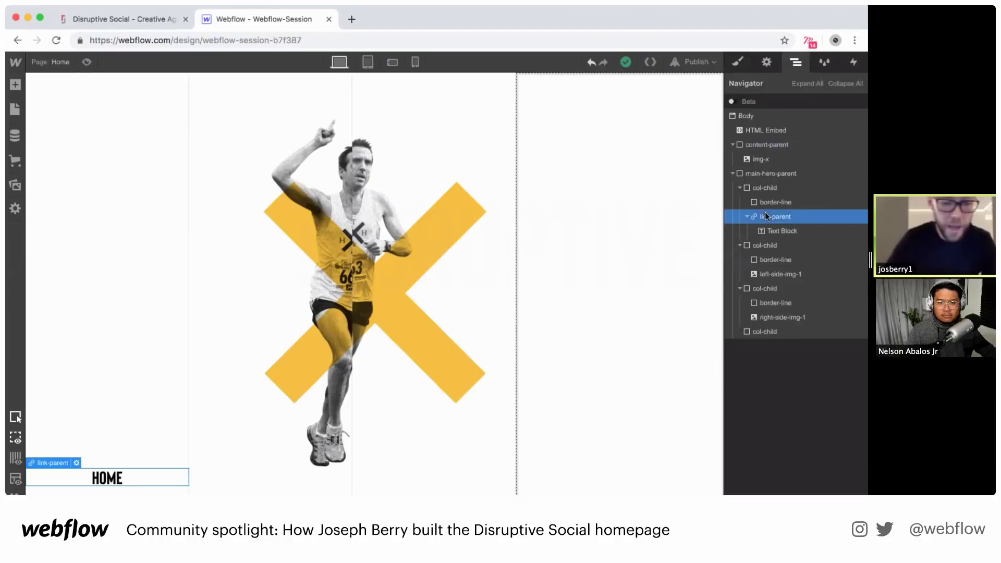
key("ctrl+c")
left_click(223, 99)
key("ctrl+v")
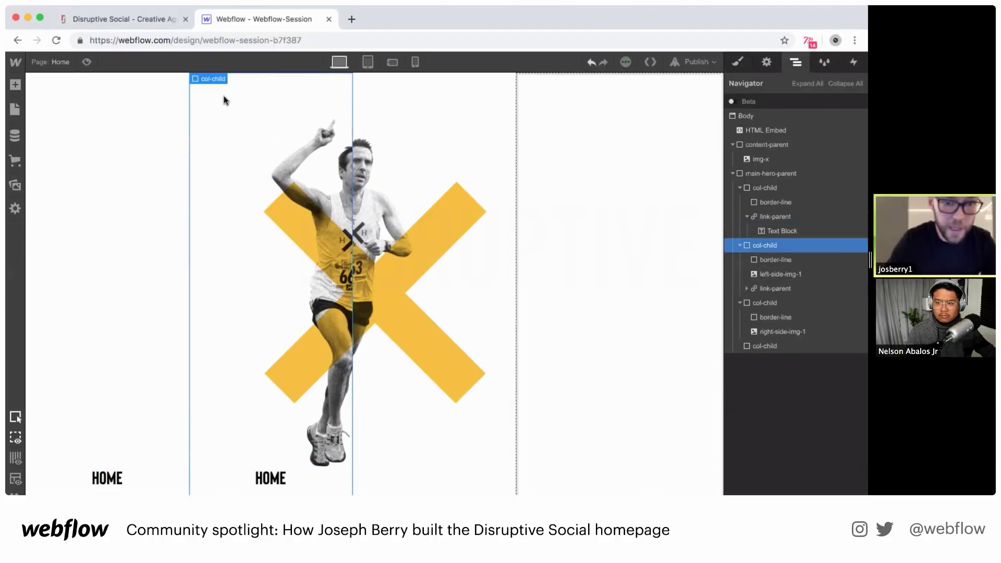
left_click(385, 91)
key("ctrl+v")
left_click(561, 90)
key("ctrl+v")
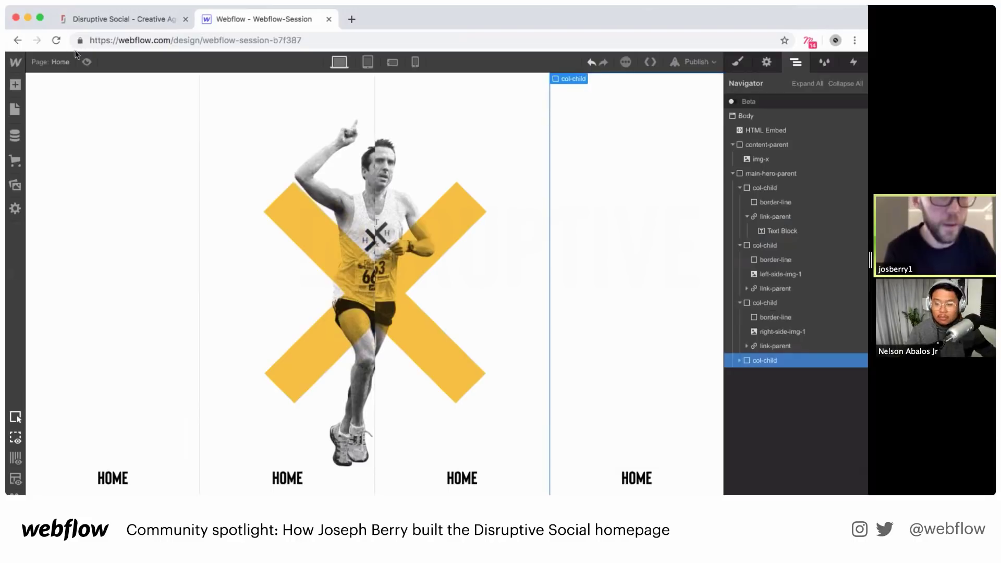
left_click(88, 61)
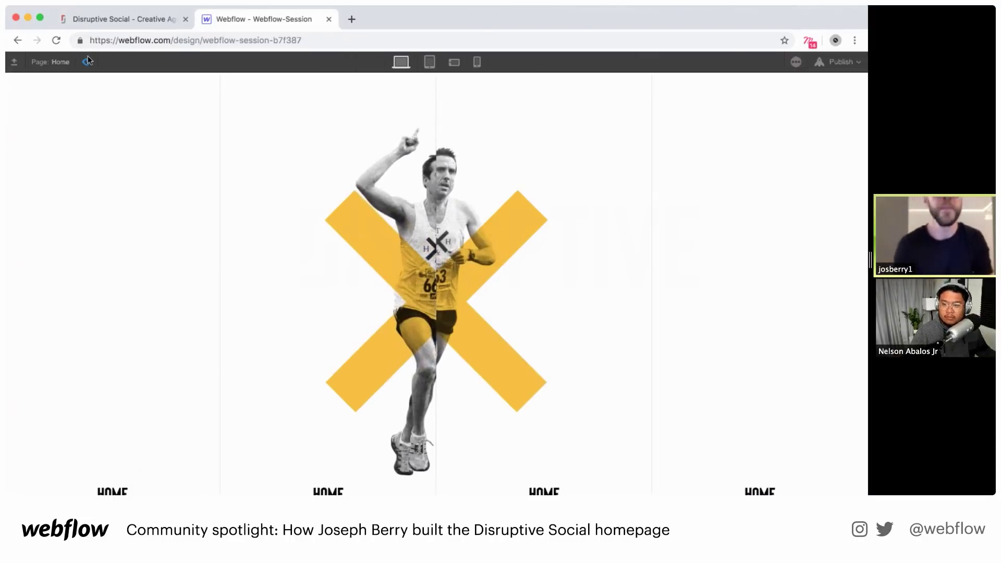
left_click(87, 61)
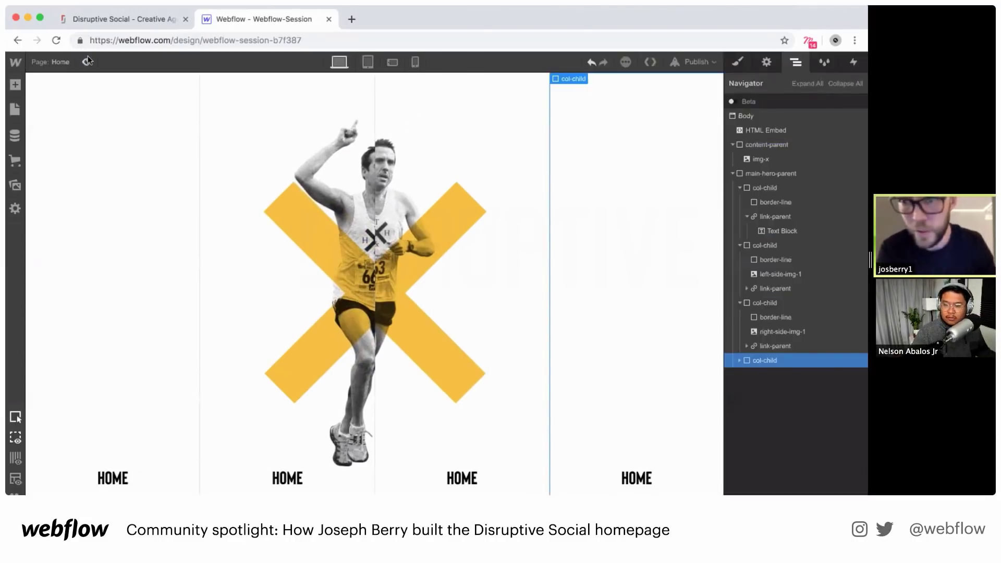
Add a mouse hover interaction to the first col-child that starts a new timed animation on hover, named section-1-roll-over
left_click(136, 105)
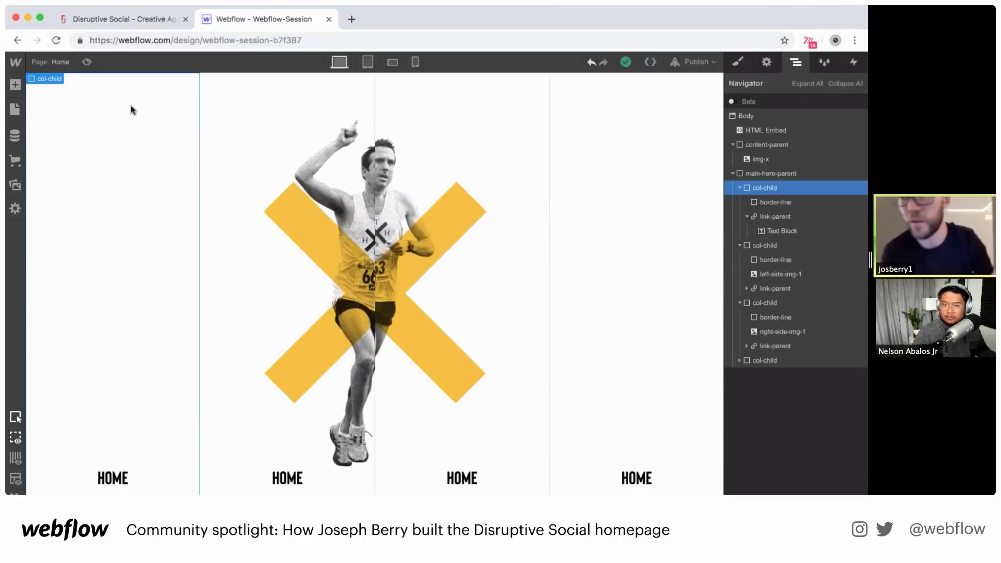
left_click(846, 62)
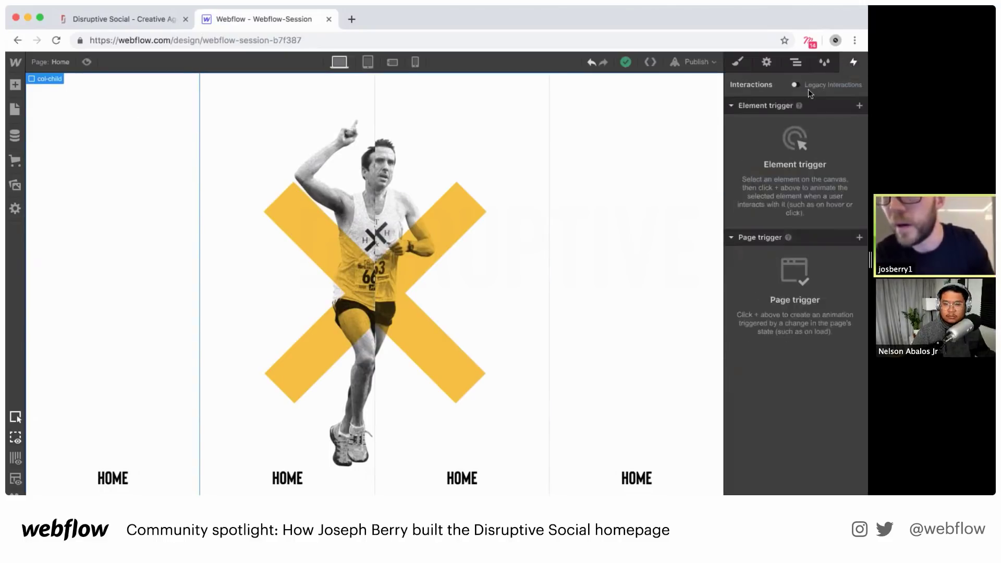
left_click(859, 106)
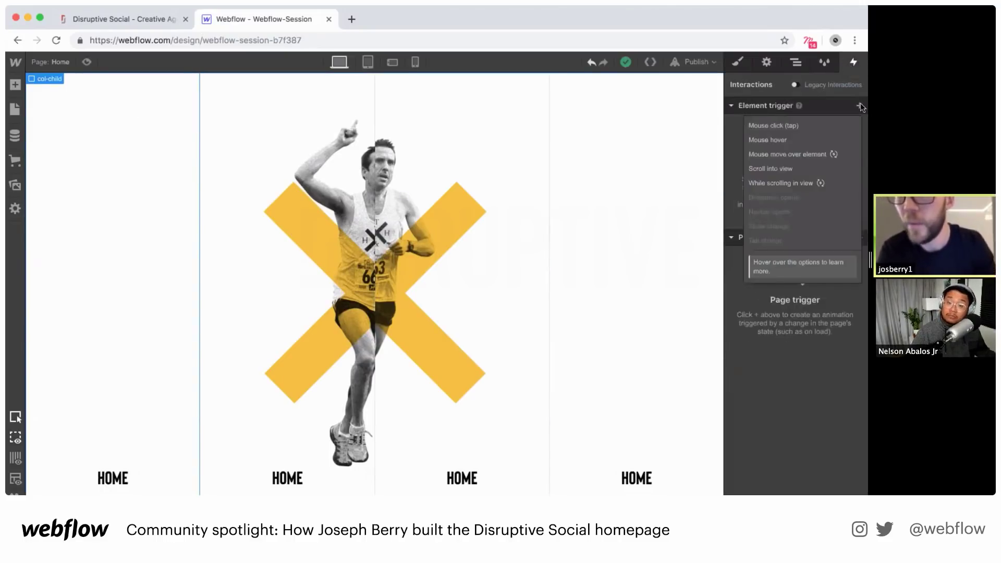
left_click(757, 139)
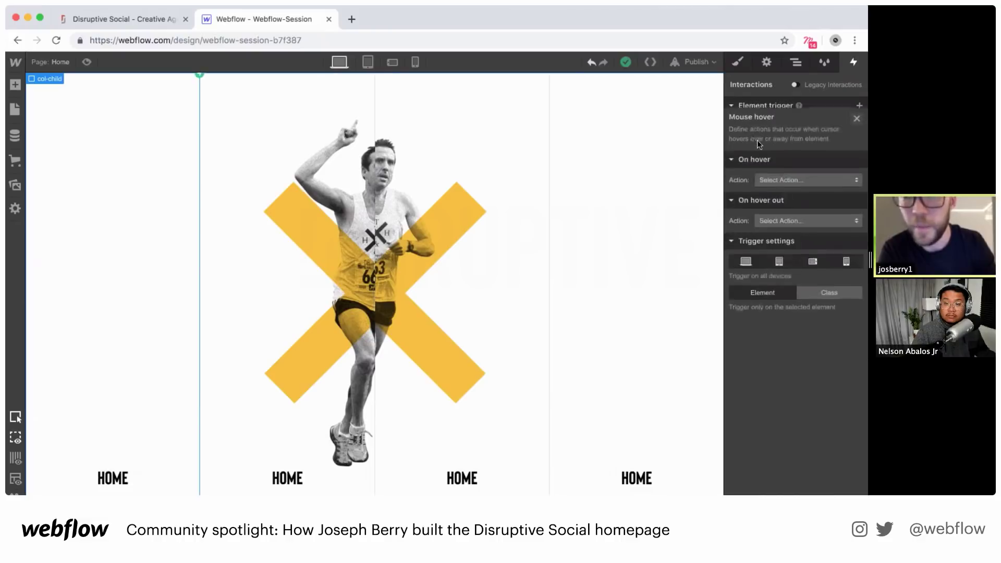
left_click(782, 169)
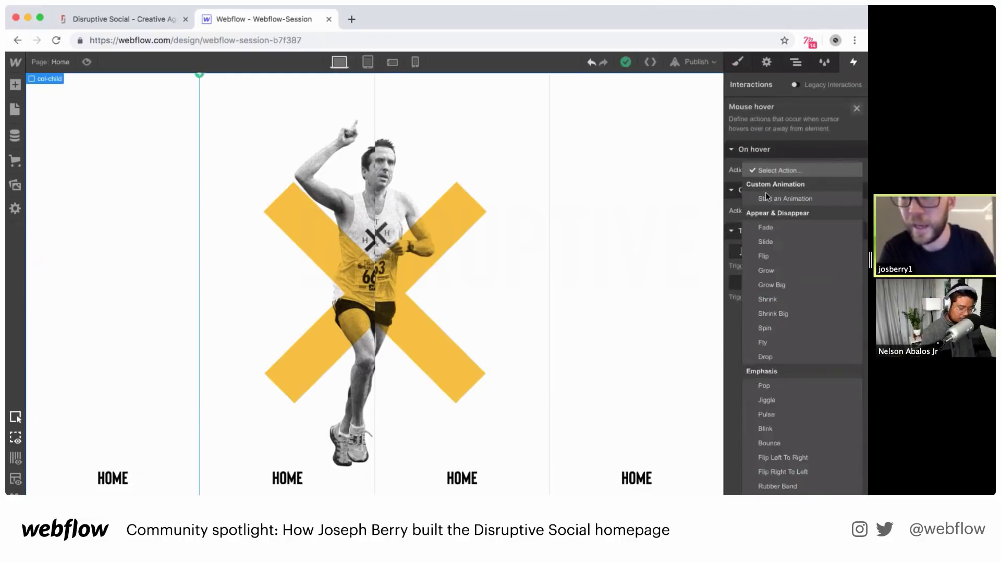
left_click(766, 193)
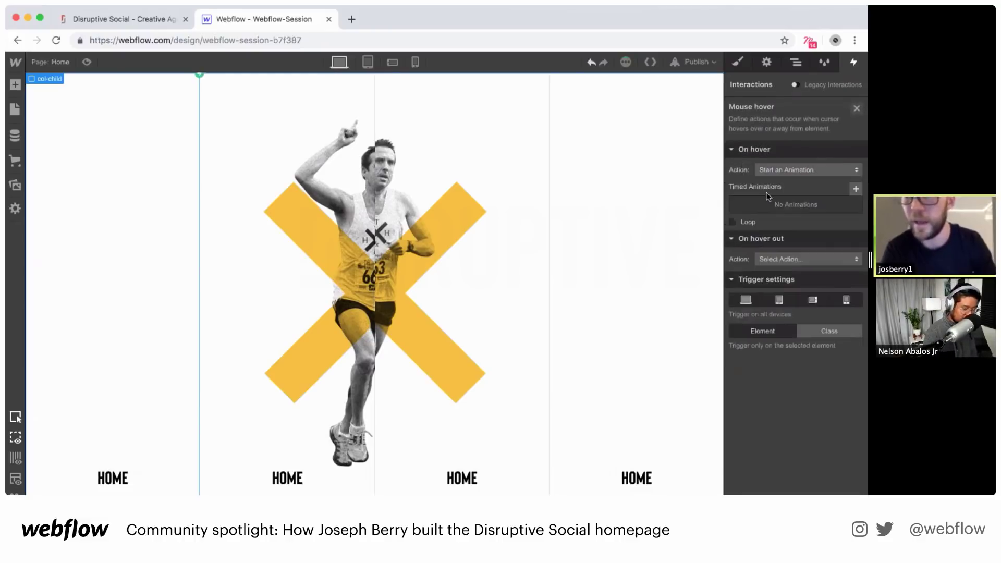
left_click(855, 189)
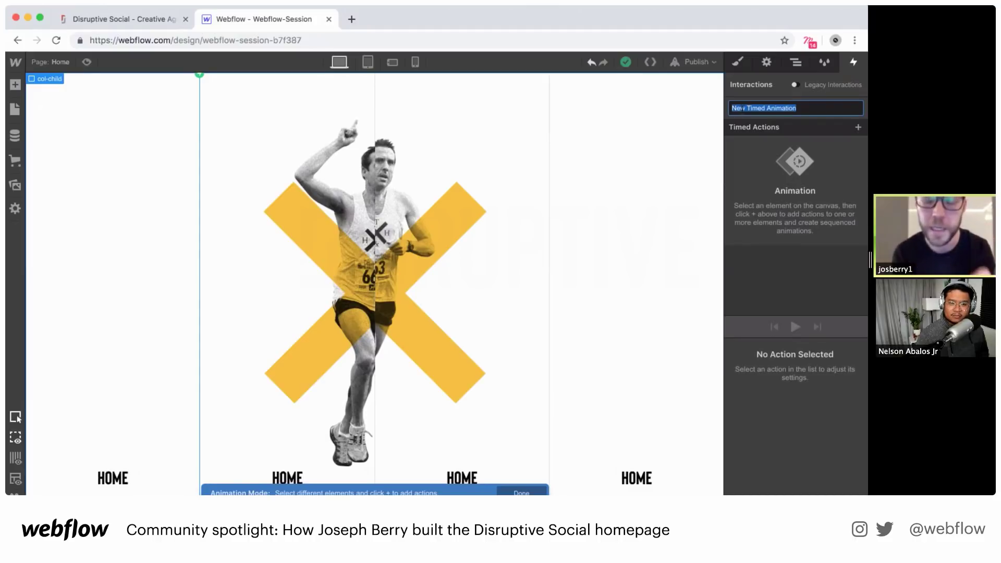
type("section-1-roll-over")
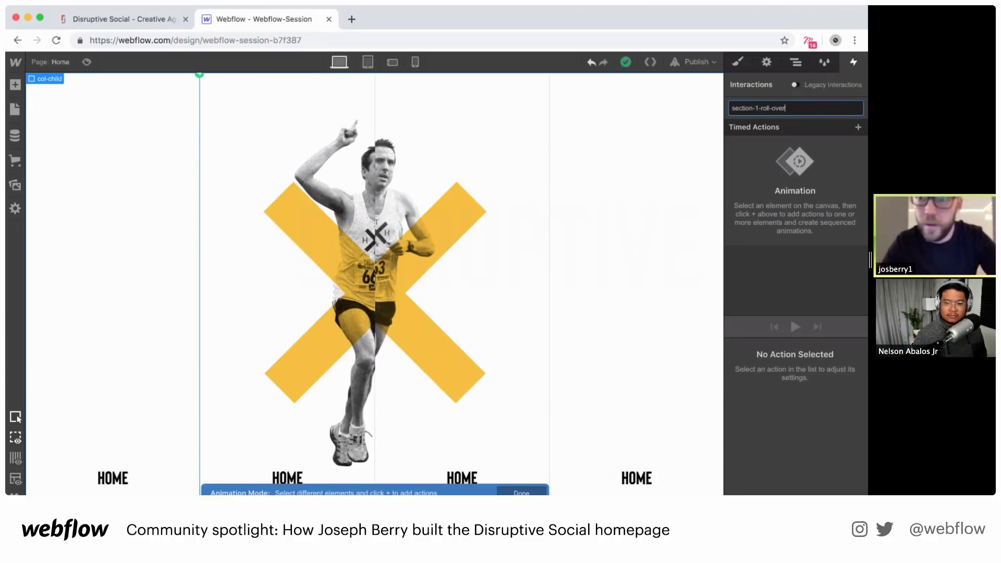
Add a Move action for left-side-img-1 to section-1-roll-over and set it as the initial state
key("Return")
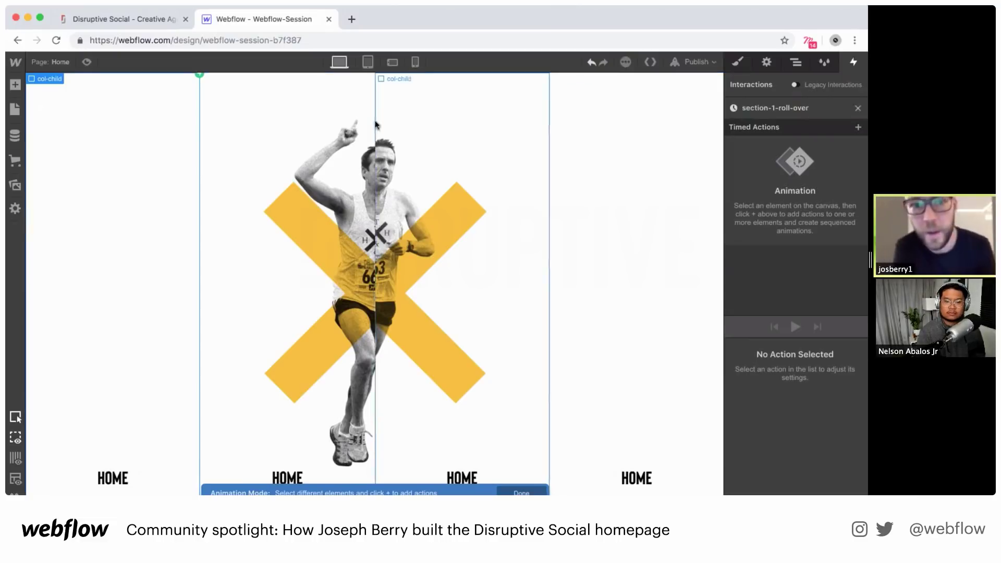
left_click(321, 141)
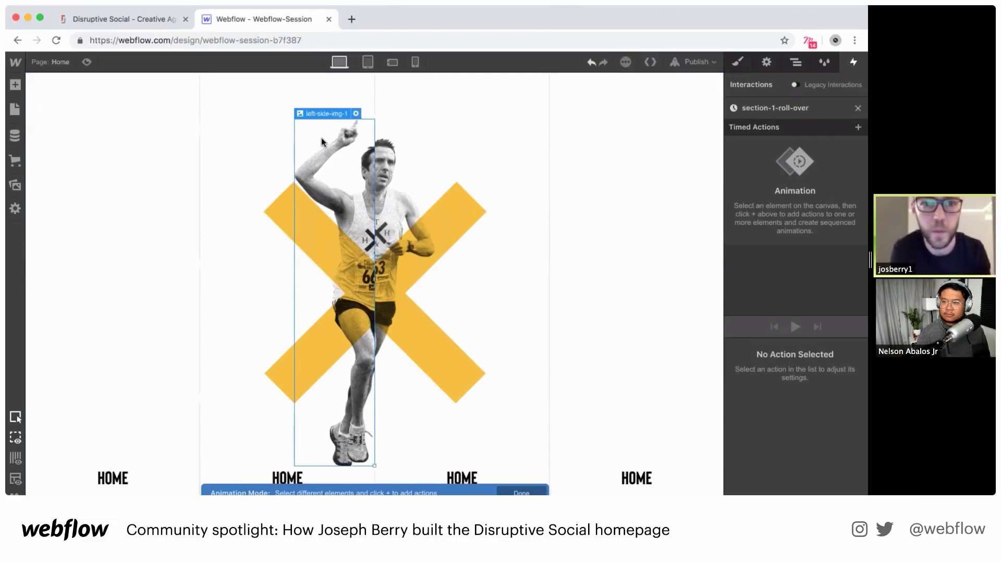
left_click(858, 126)
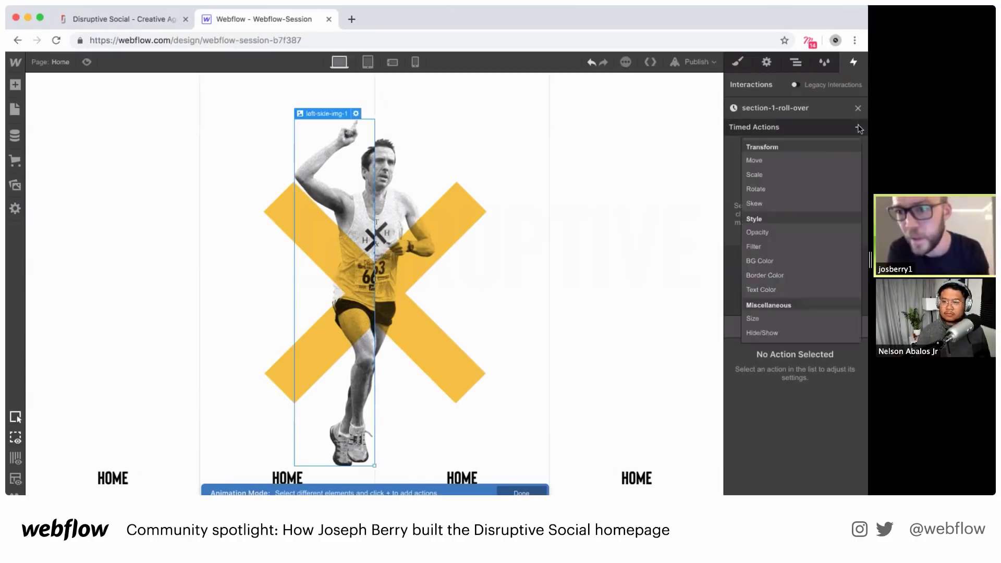
left_click(794, 163)
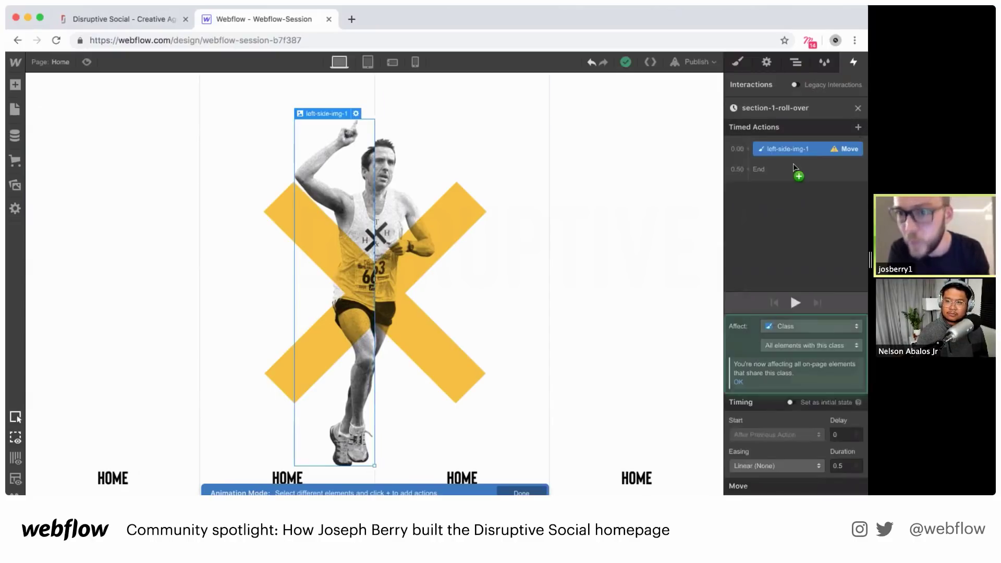
left_click(791, 403)
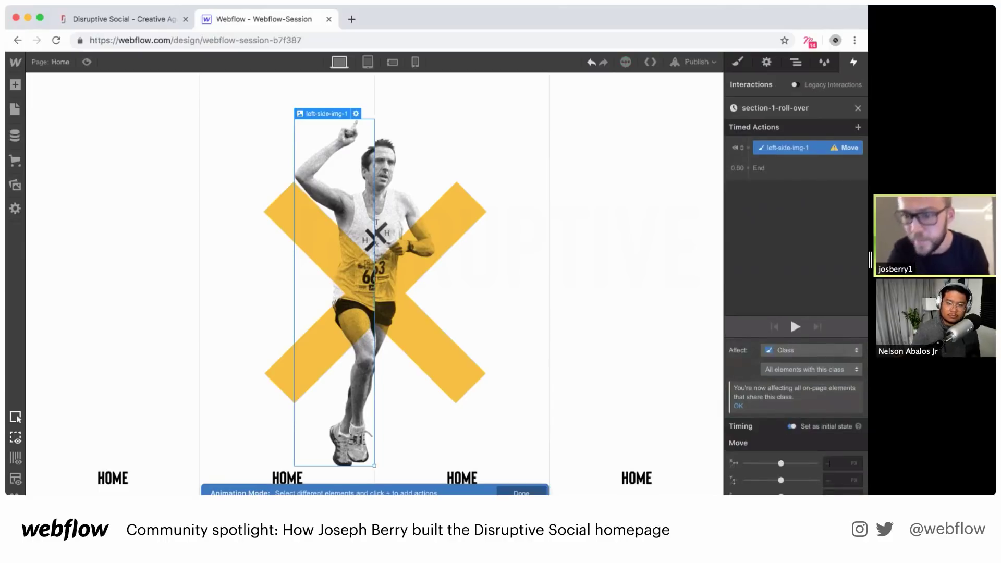
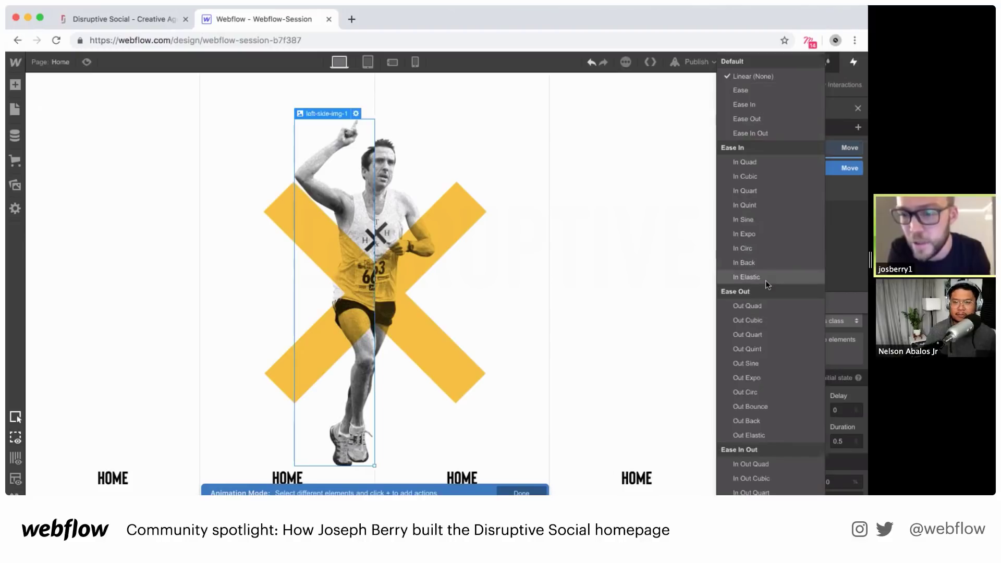
Set the second left-side-img-1 Move to In Out Circ easing with a 0.6 s duration and play the animation
scroll(765, 280, "down", 4)
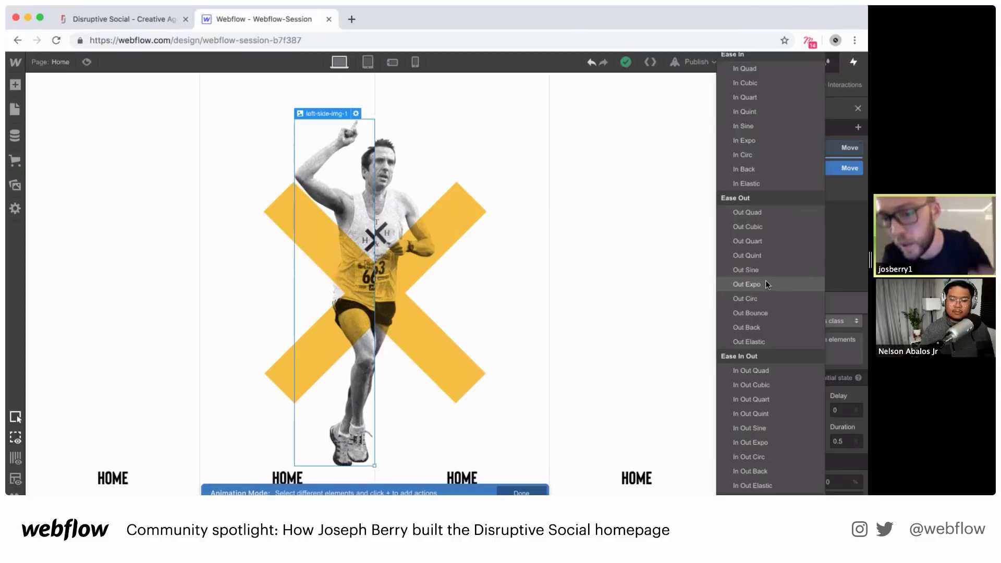
scroll(765, 281, "down", 3)
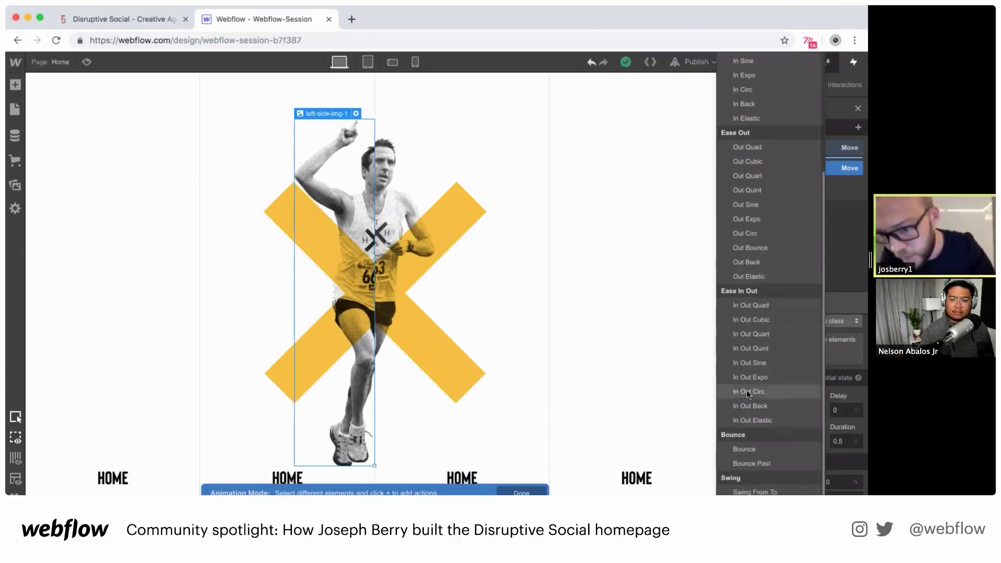
left_click(748, 392)
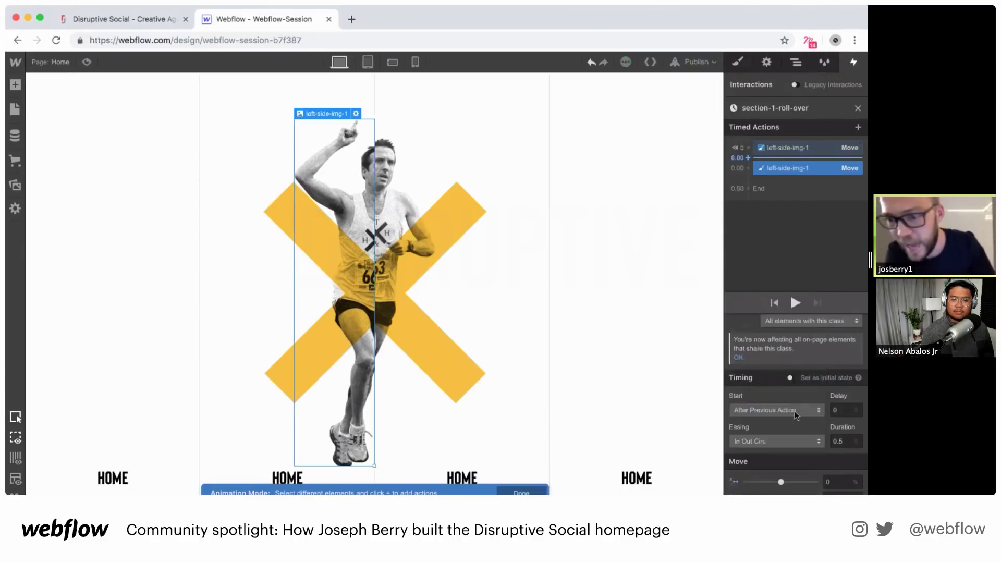
left_click(840, 441)
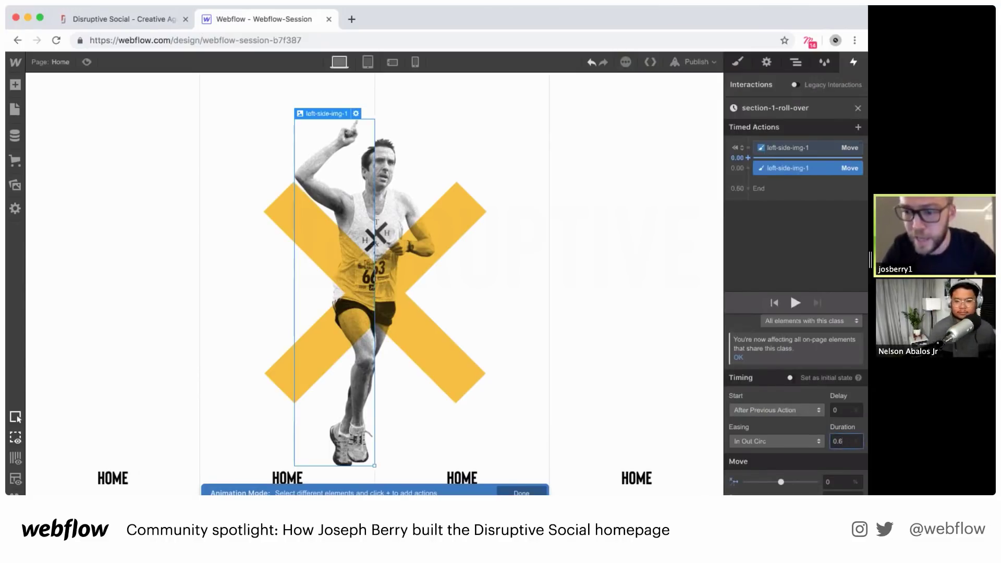
left_click(795, 303)
left_click(794, 303)
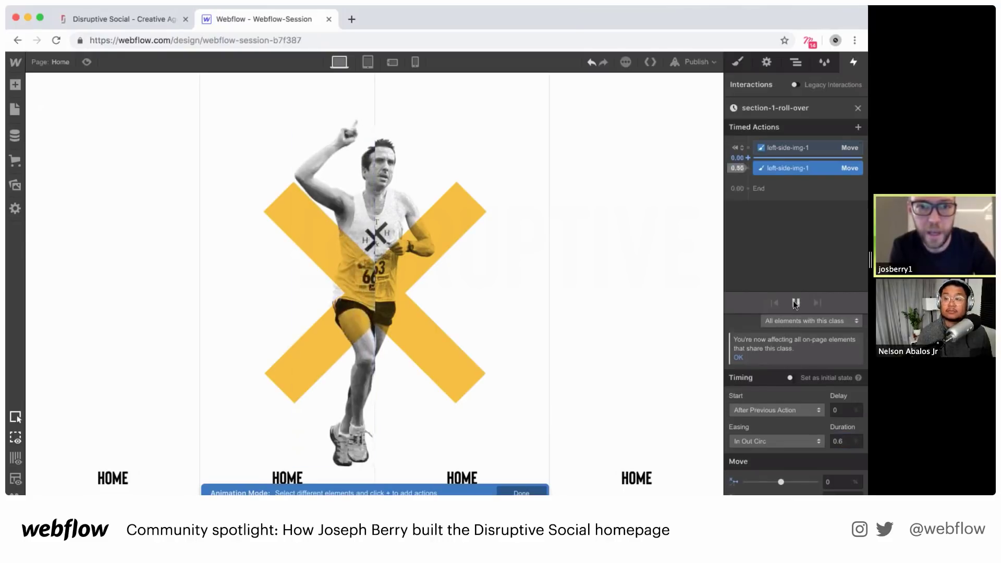
left_click(795, 303)
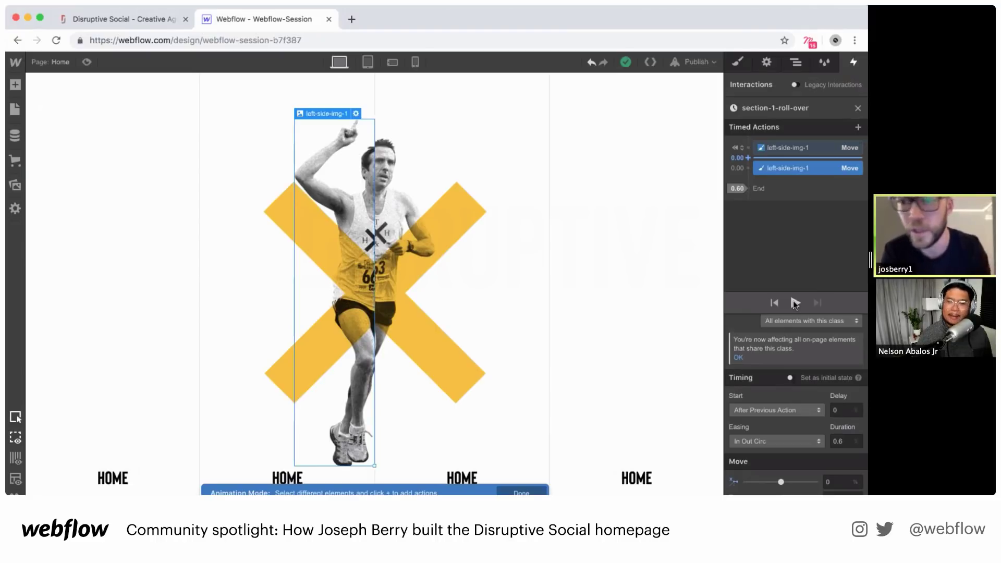
Add an initial-state Move for right-side-img-1 with an X offset of -100%
left_click(389, 152)
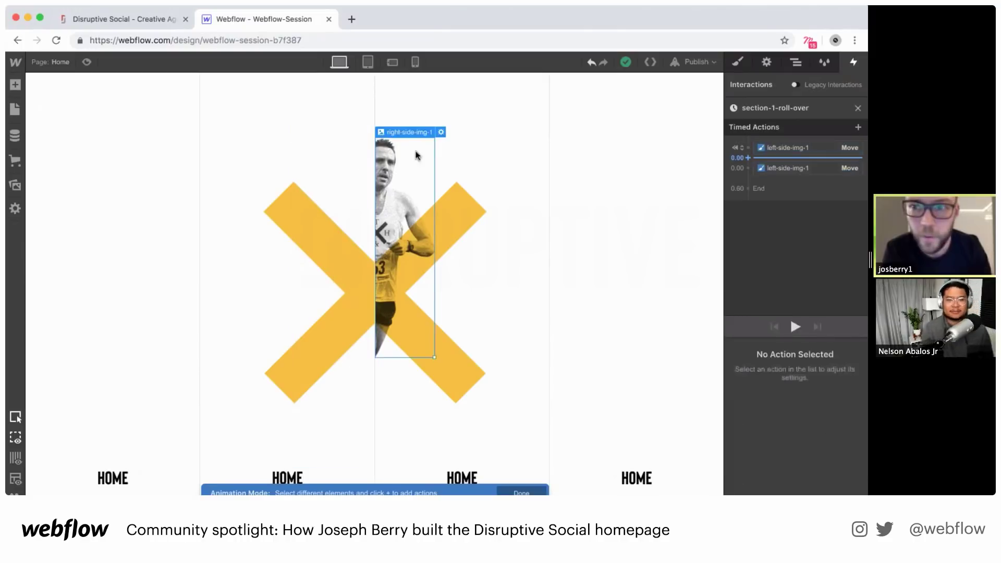
left_click(748, 147)
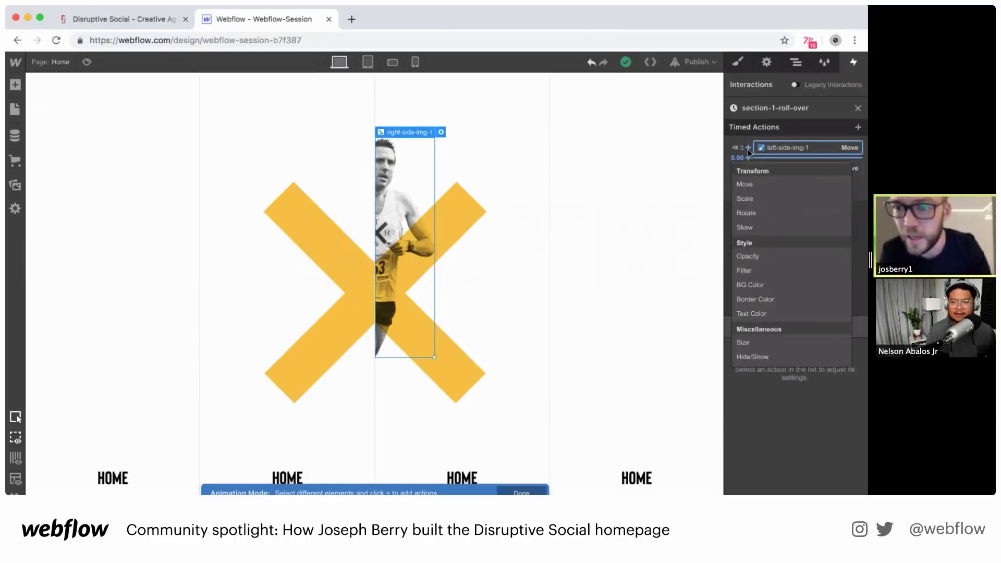
left_click(751, 183)
left_click(842, 463)
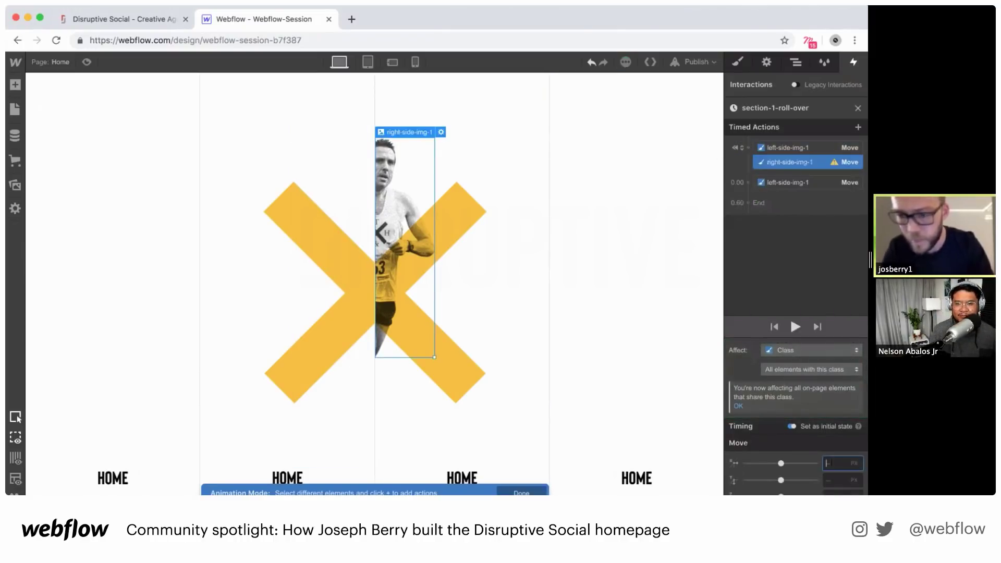
type("-10")
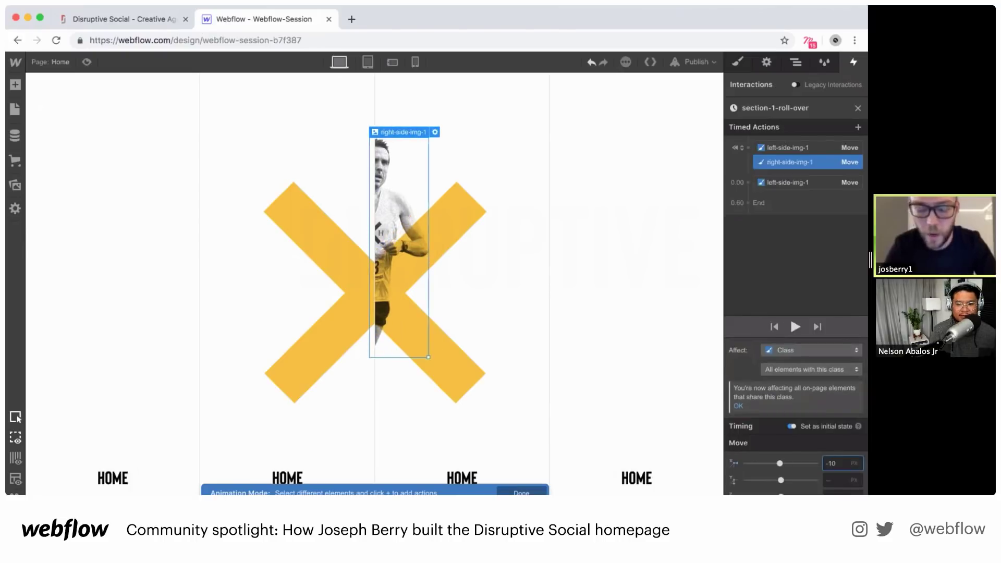
type("0")
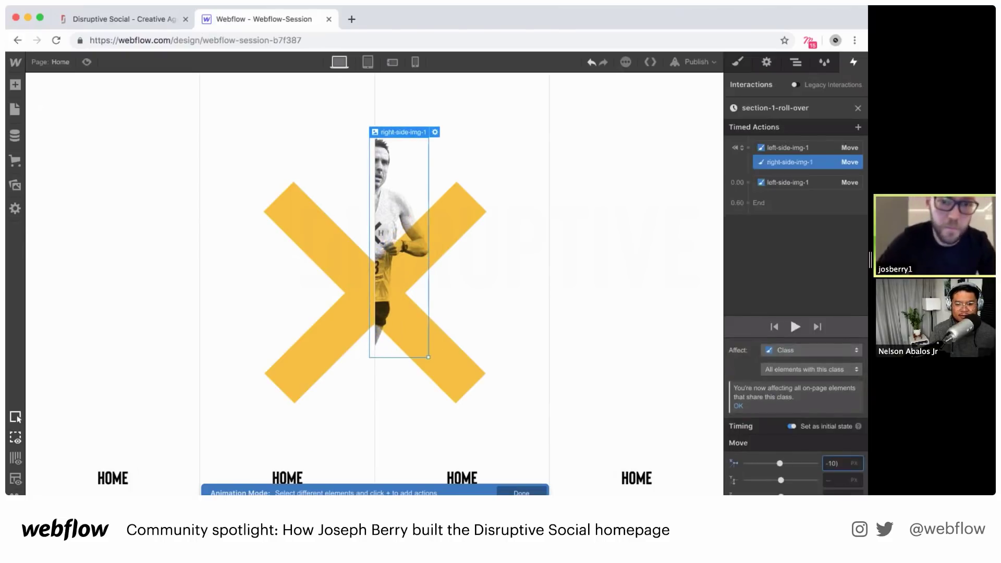
key("BackSpace")
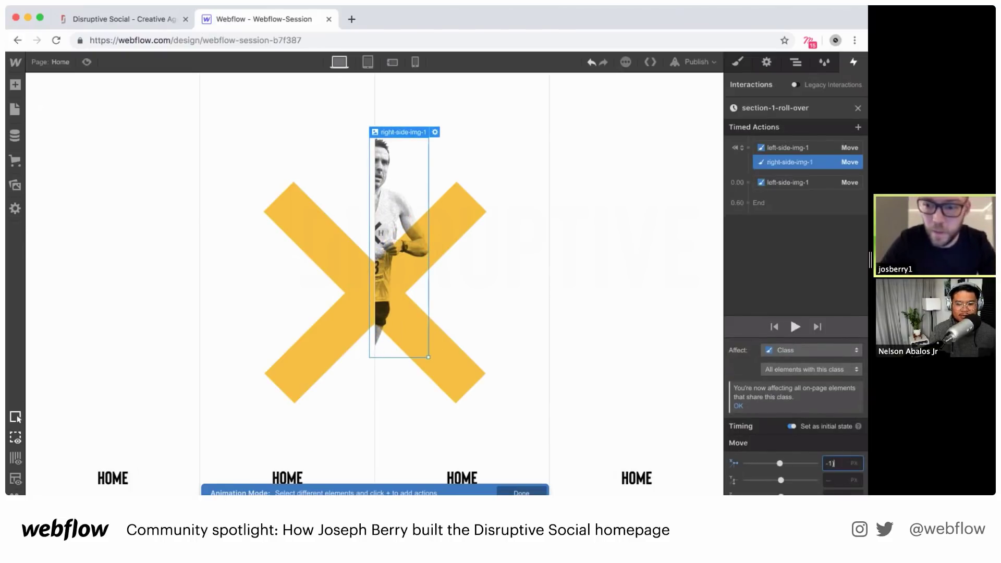
type("0%")
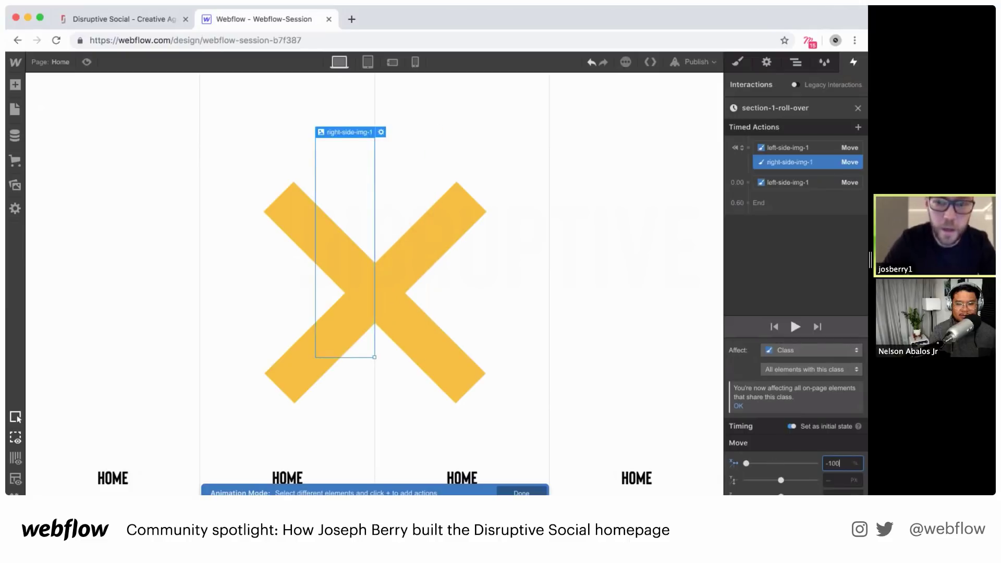
Add a Move for right-side-img-1 alongside the left-side-img-1 Move at 0.00, with an X offset of 0%
left_click(748, 182)
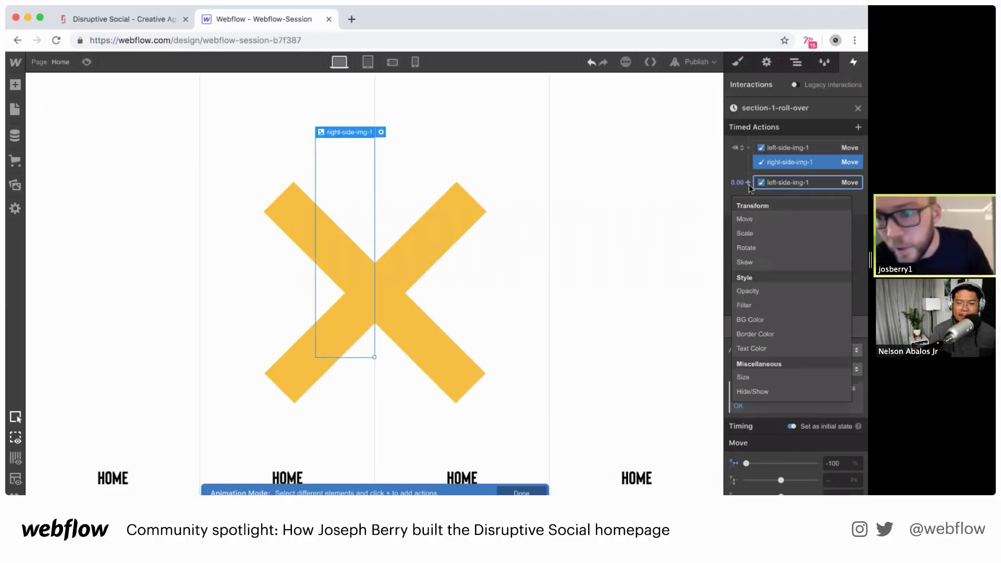
left_click(749, 221)
left_click(841, 482)
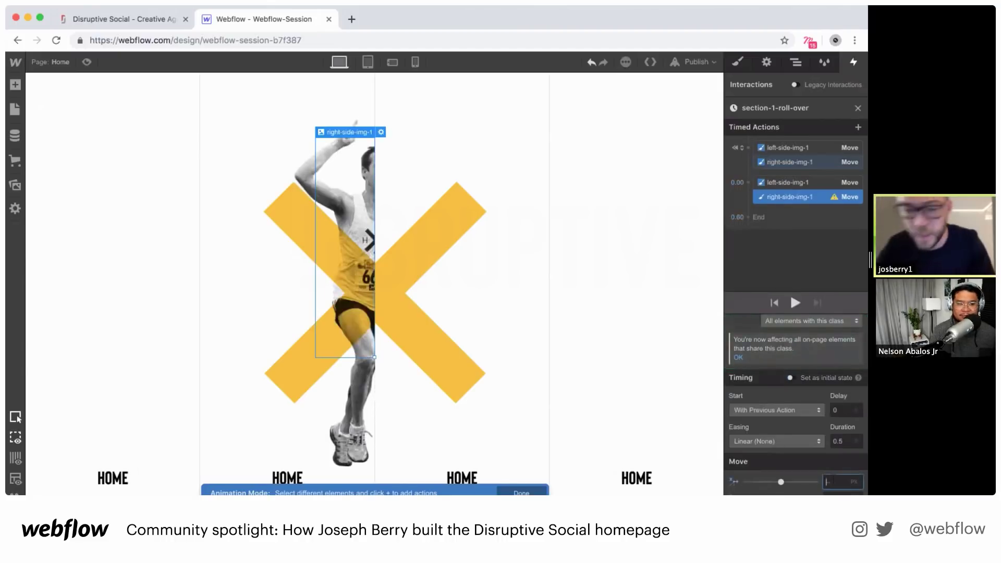
type("0")
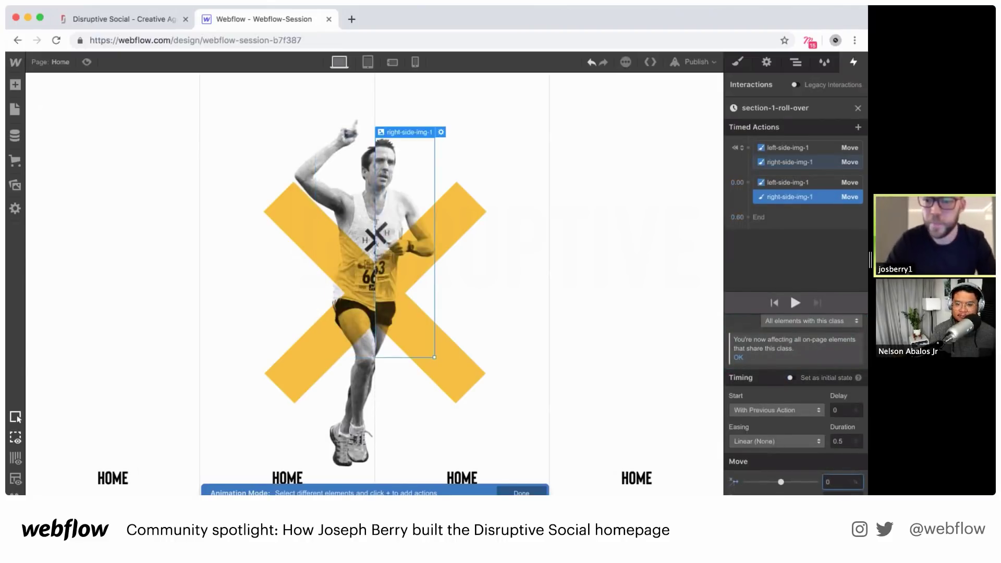
Give the second right-side-img-1 Move In Out Circ easing and a 0.6 s duration, and play the animation
left_click(780, 441)
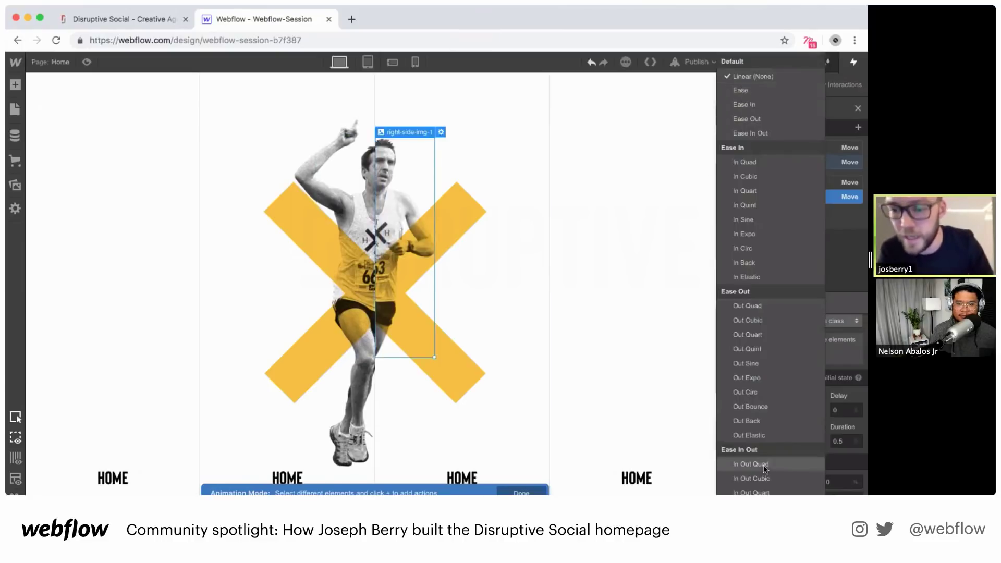
scroll(763, 465, "down", 3)
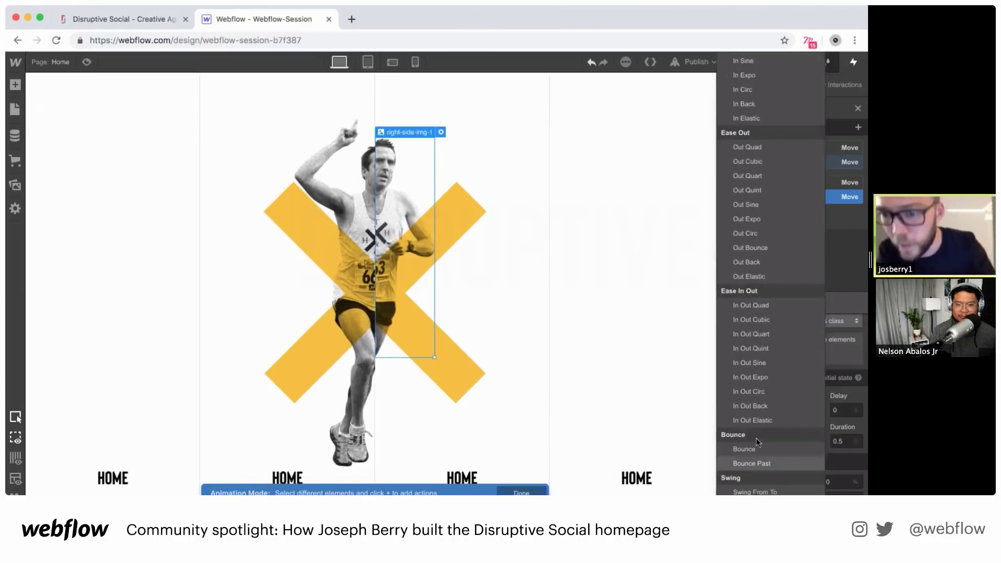
left_click(744, 396)
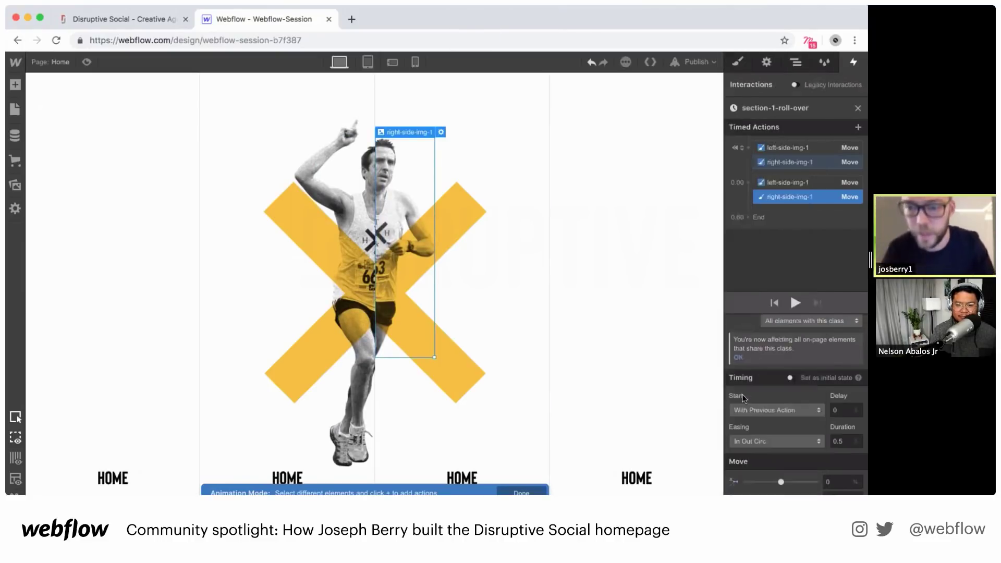
left_click(842, 441)
key("BackSpace")
type("6")
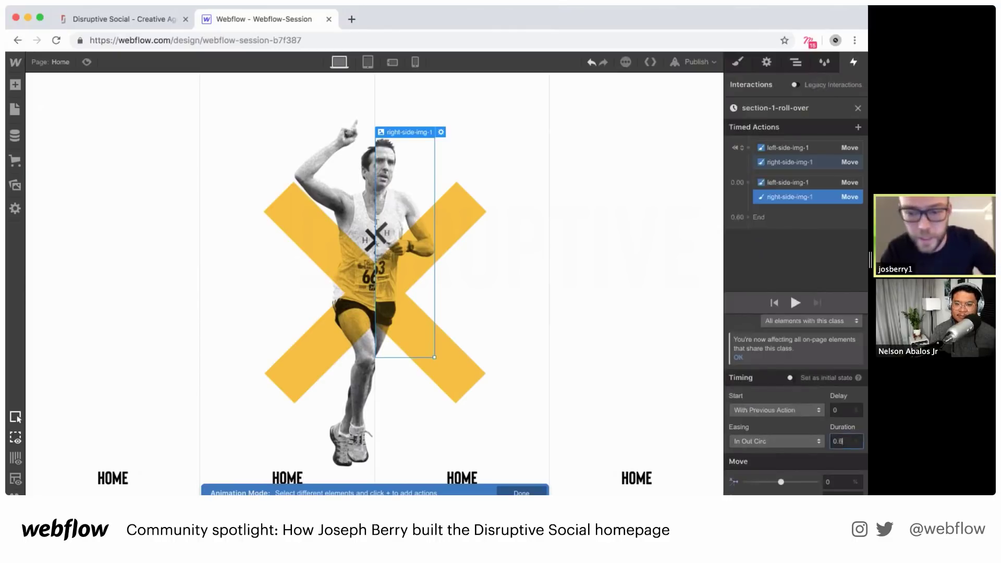
left_click(795, 305)
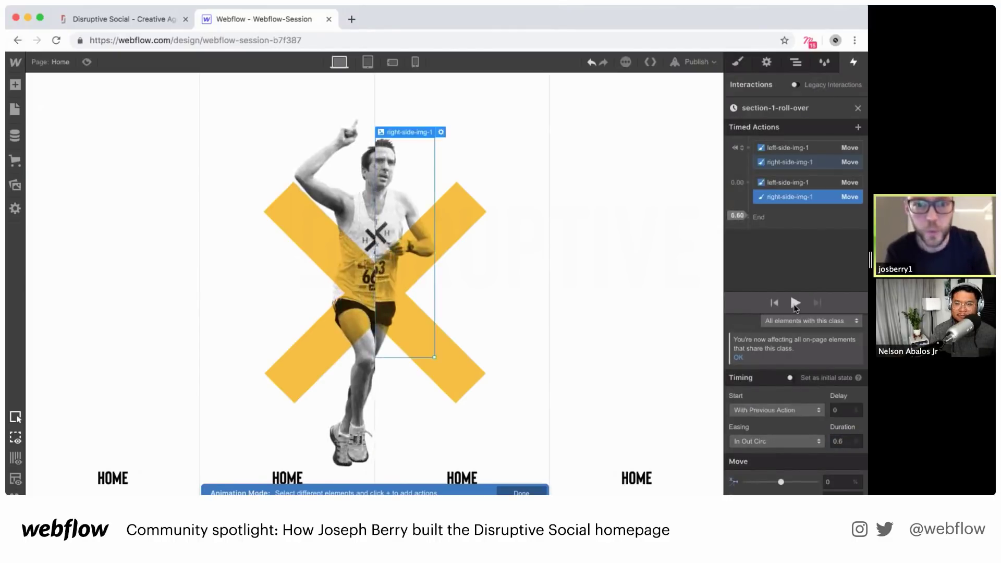
left_click(794, 305)
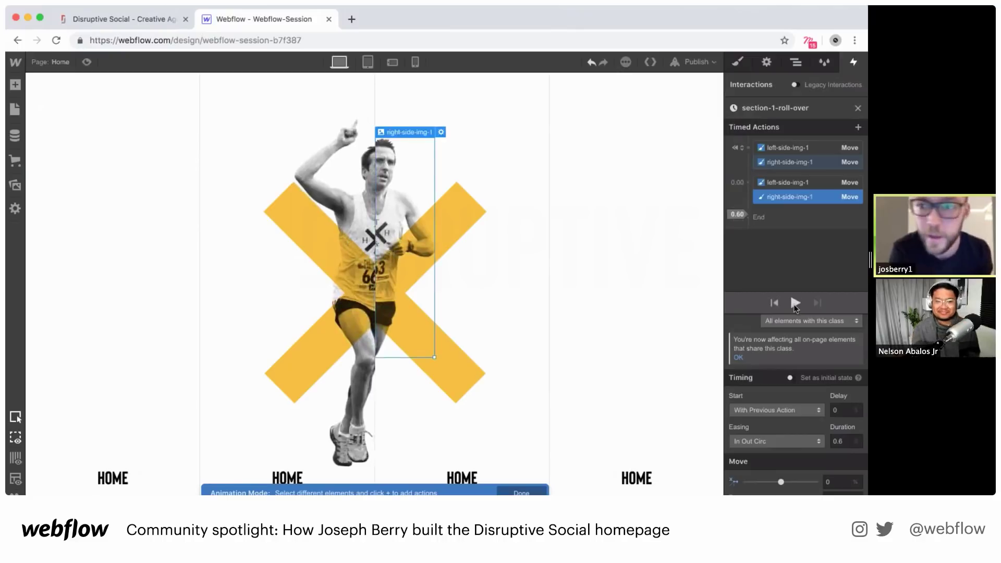
Add an initial-state Scale action for img-x with X and Y scale set to 0
left_click(795, 62)
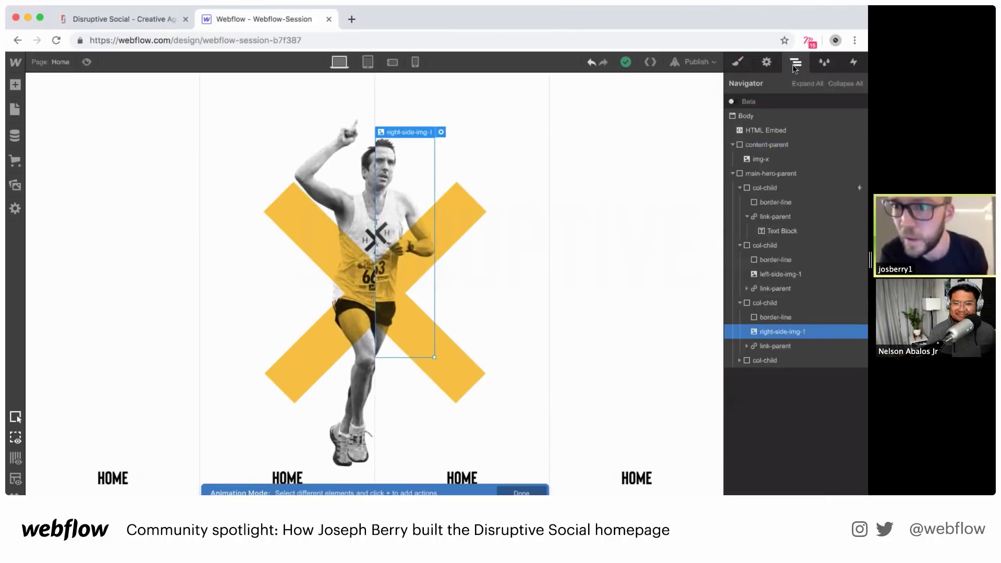
left_click(766, 160)
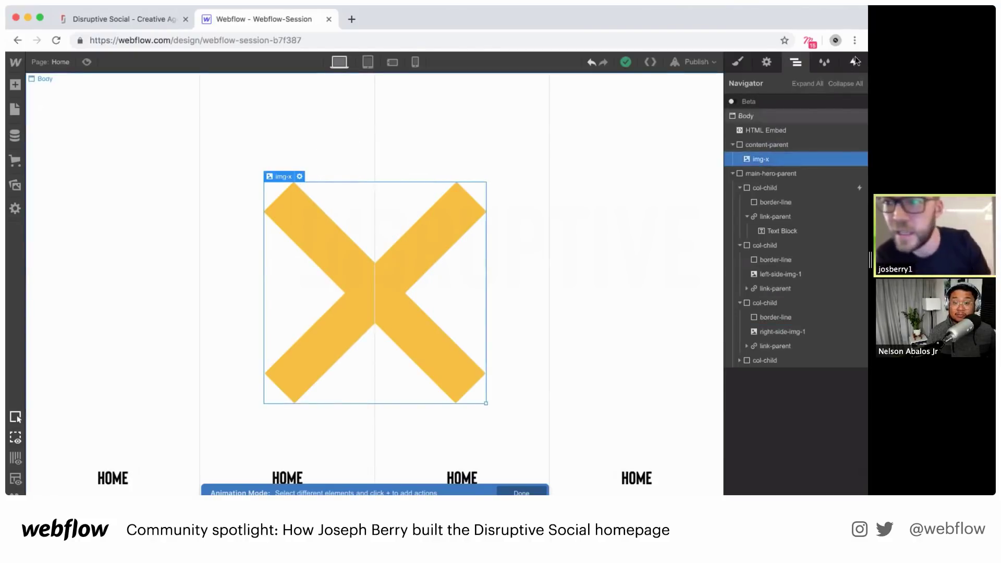
left_click(855, 62)
left_click(748, 147)
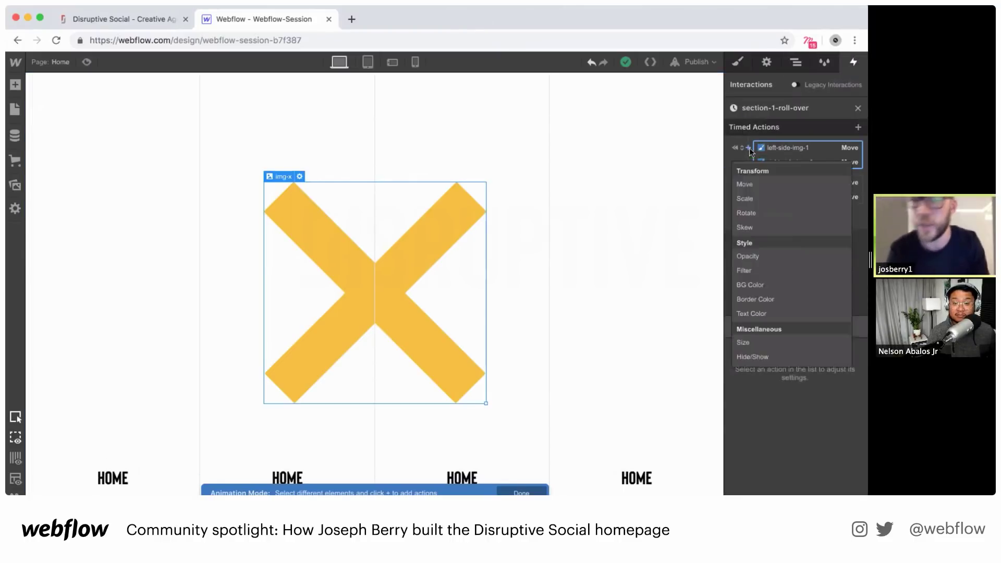
left_click(745, 199)
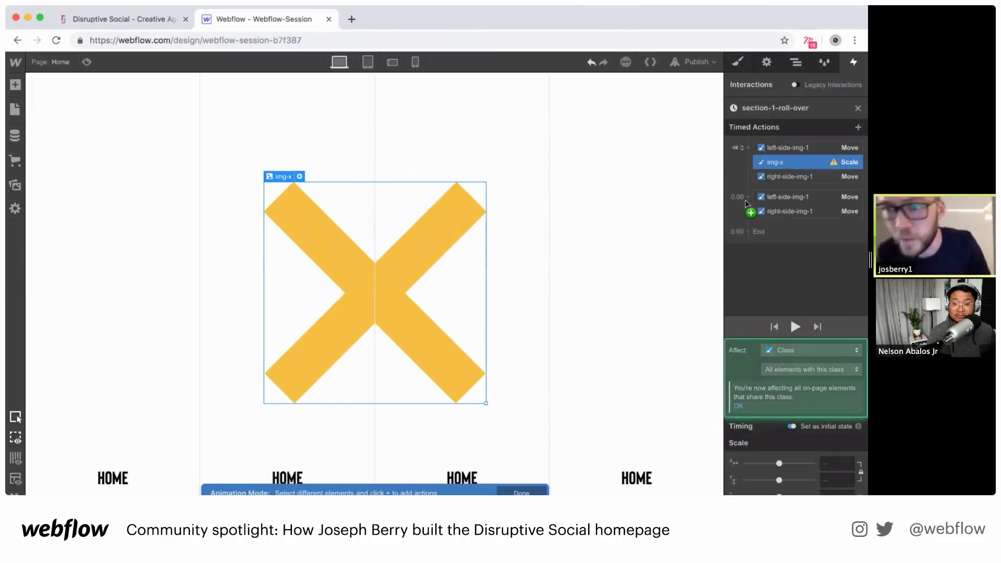
left_click(829, 461)
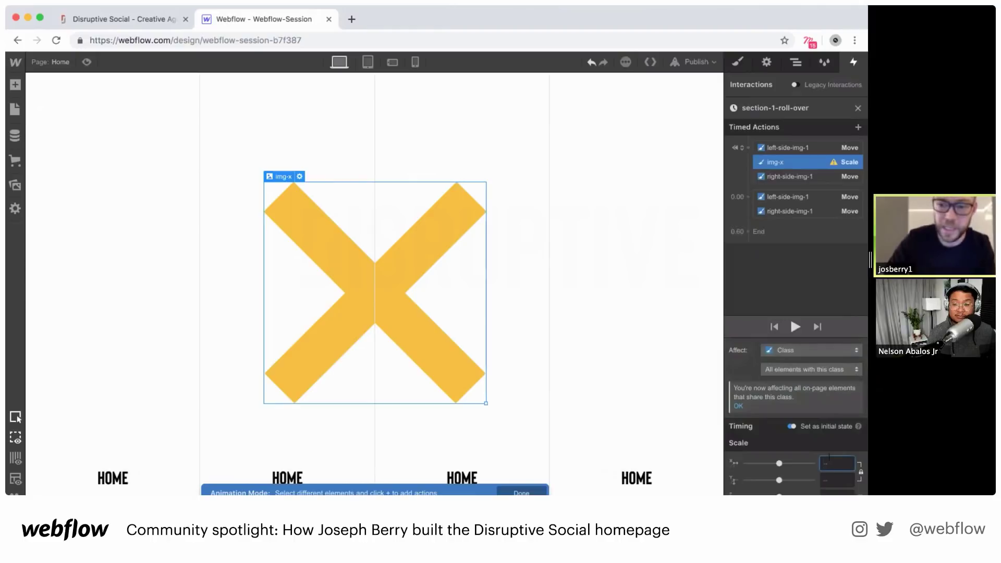
type("0")
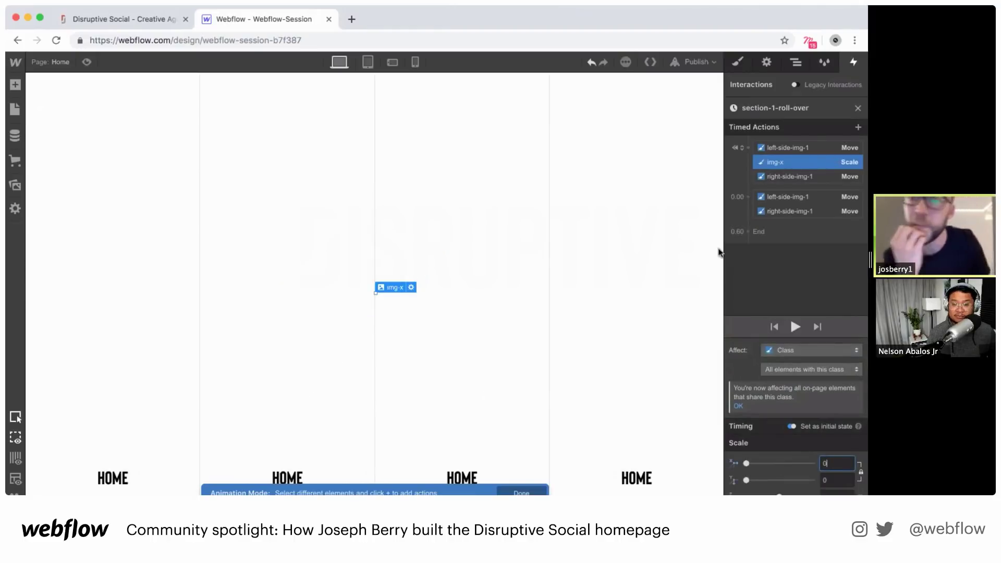
Add a Scale action for img-x alongside the Moves at 0.00, with the scale set to 1
left_click(747, 197)
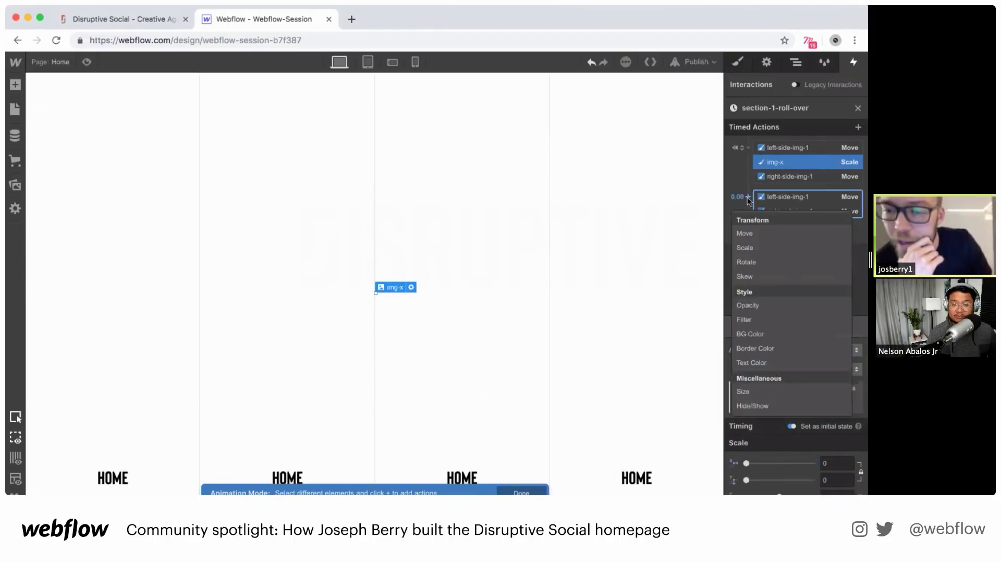
left_click(740, 248)
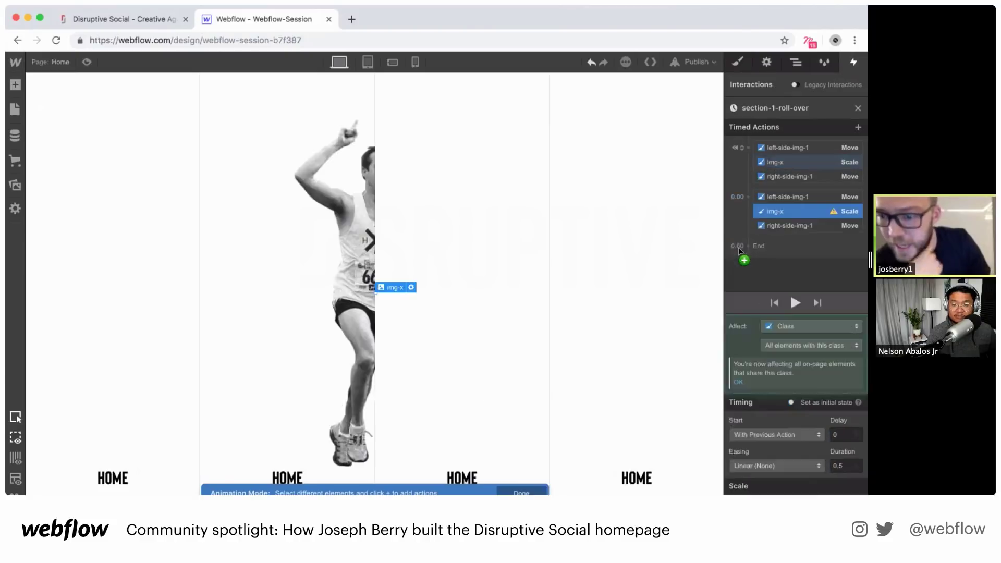
scroll(827, 464, "down", 1)
left_click(836, 484)
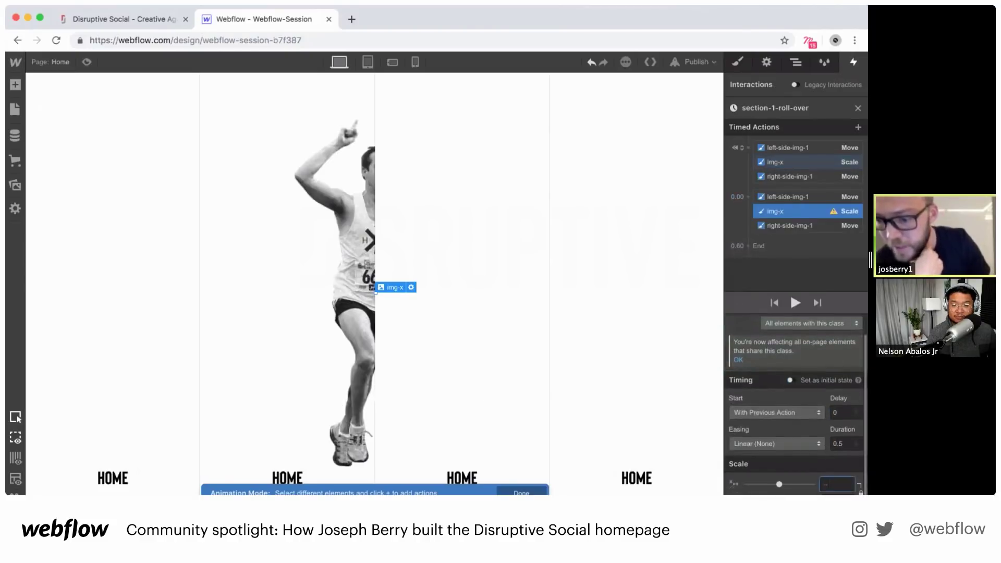
type("1")
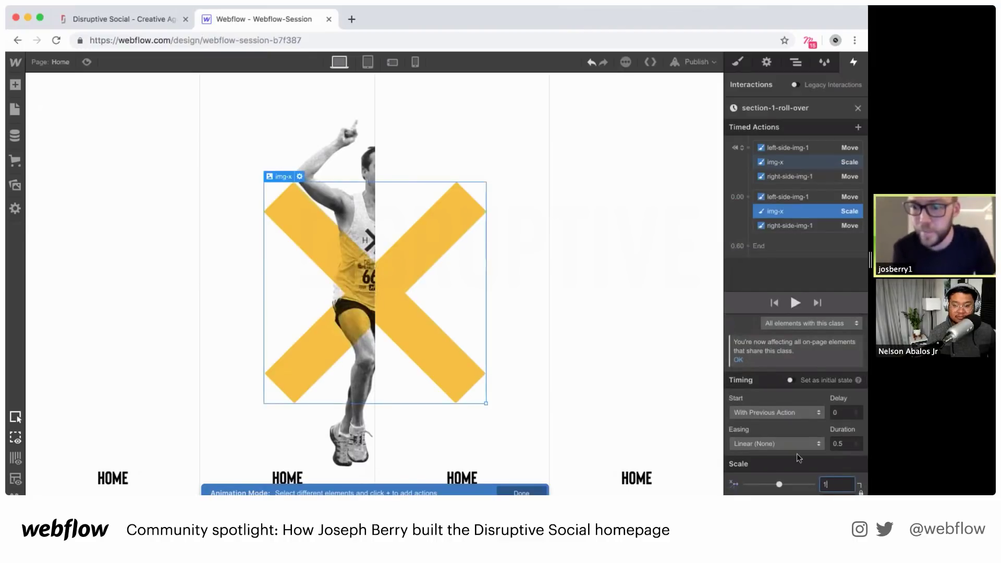
Give the second img-x Scale In Out Circ easing and a 0.6 s duration, and play the animation
left_click(777, 442)
scroll(776, 354, "down", 5)
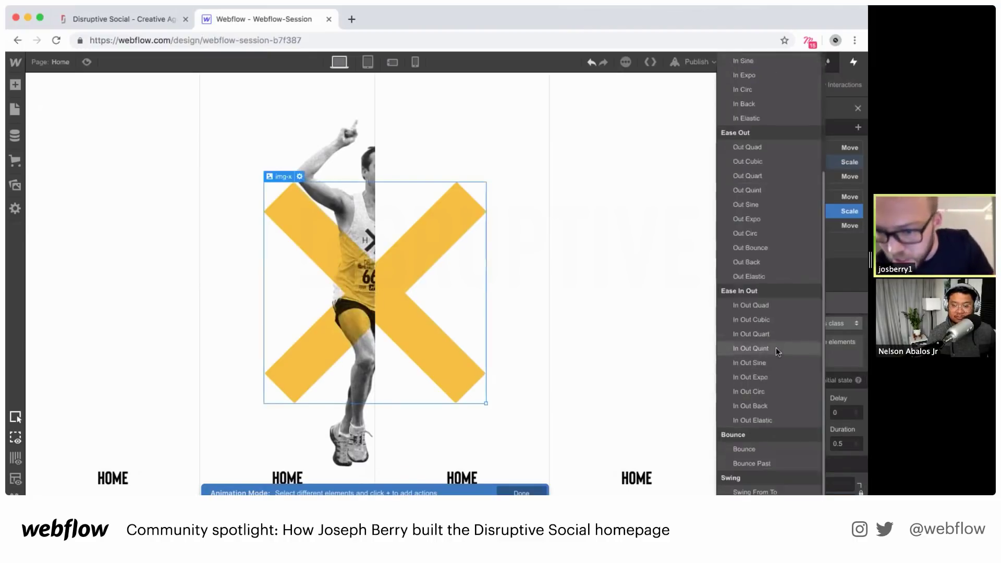
left_click(738, 392)
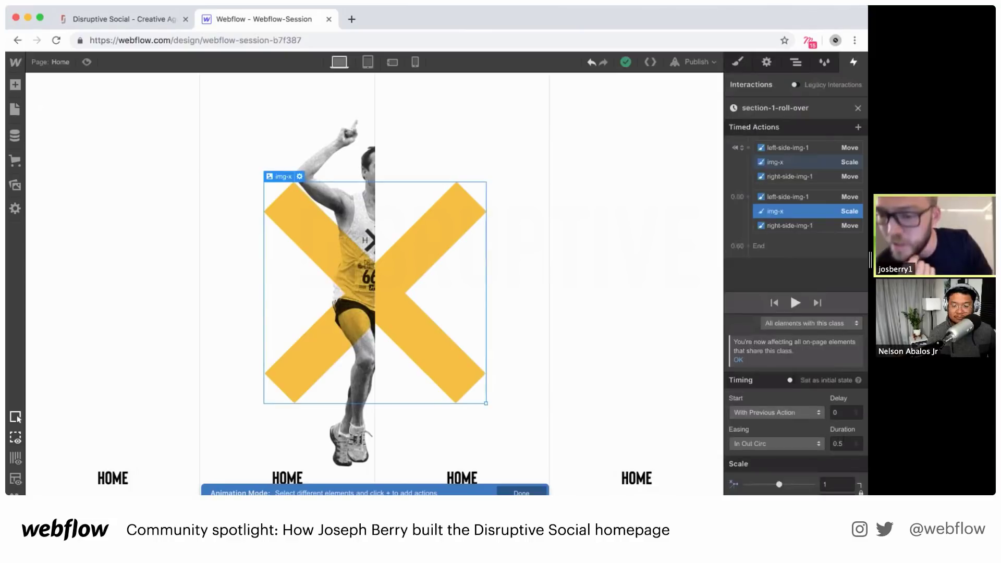
left_click(841, 444)
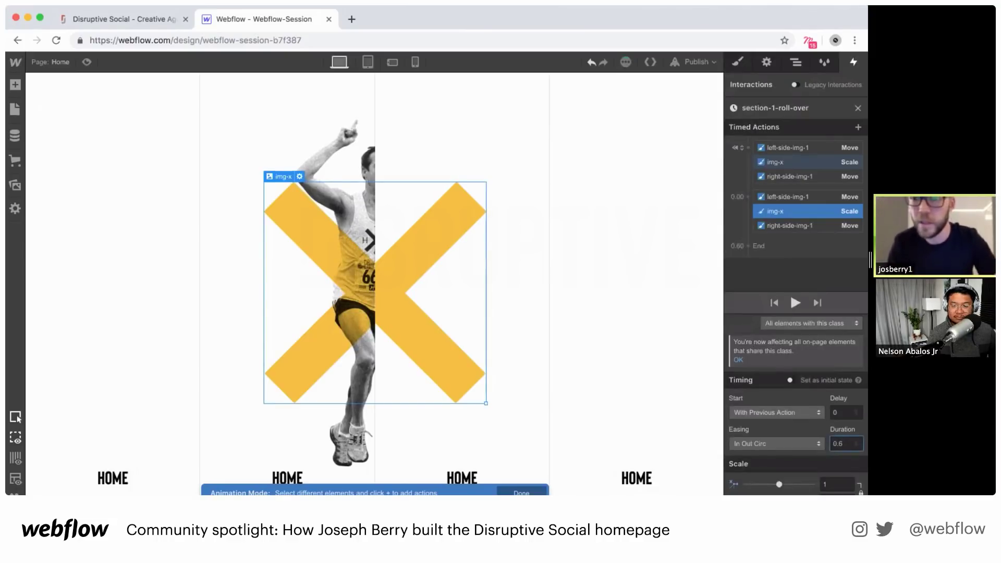
left_click(796, 302)
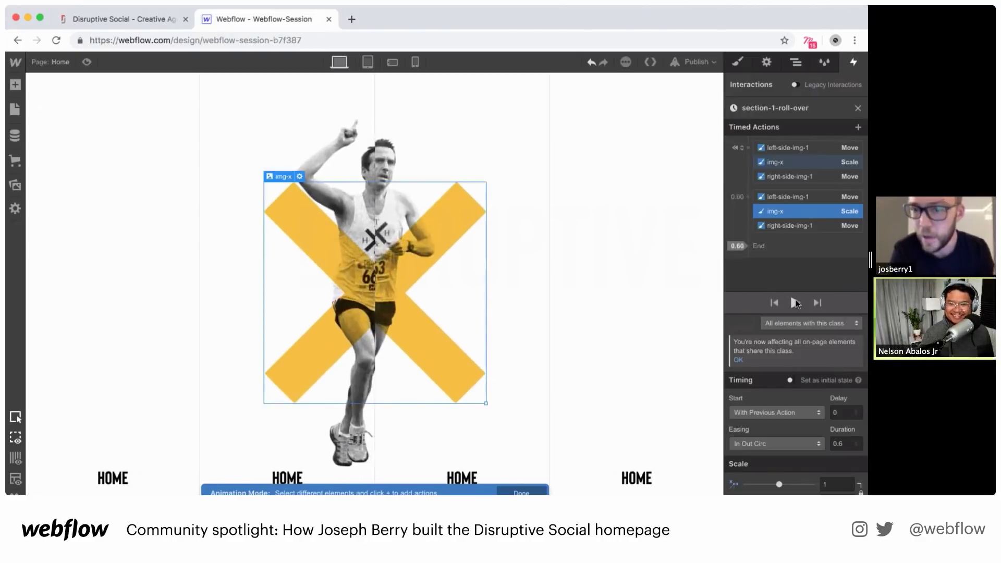
Add an initial-state Opacity action for img-x with the opacity set to 0
left_click(768, 166)
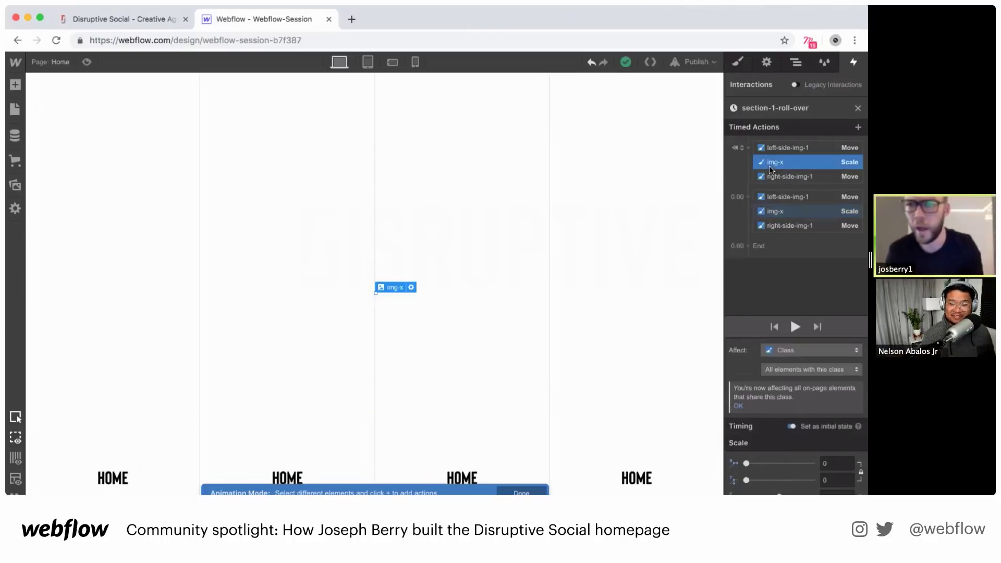
left_click(747, 147)
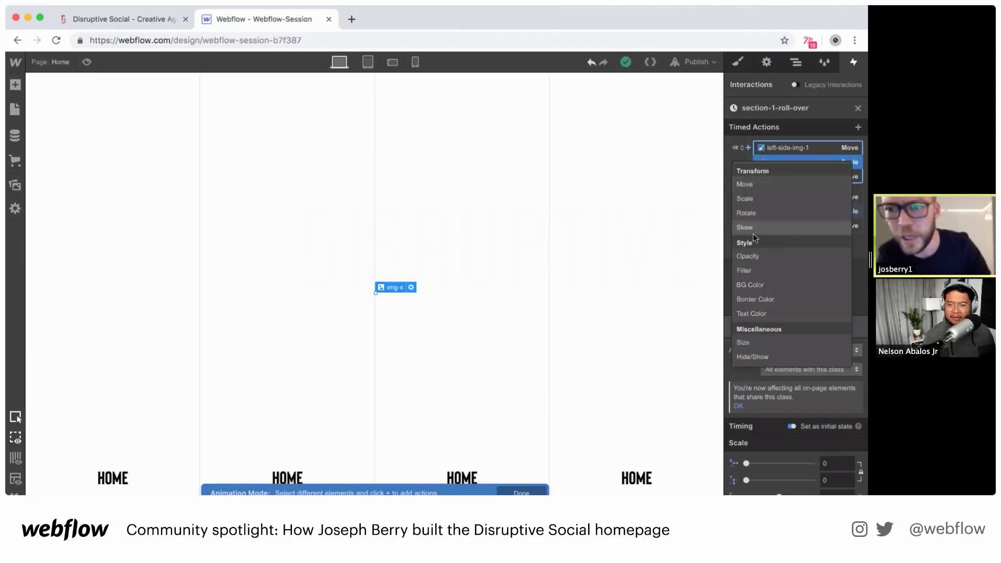
left_click(757, 255)
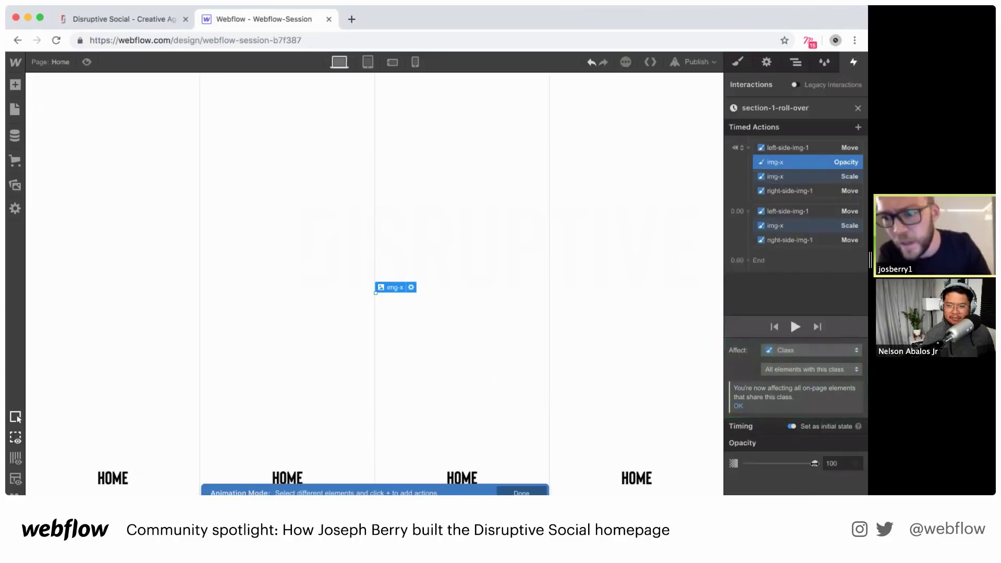
left_click_drag(814, 463, 727, 465)
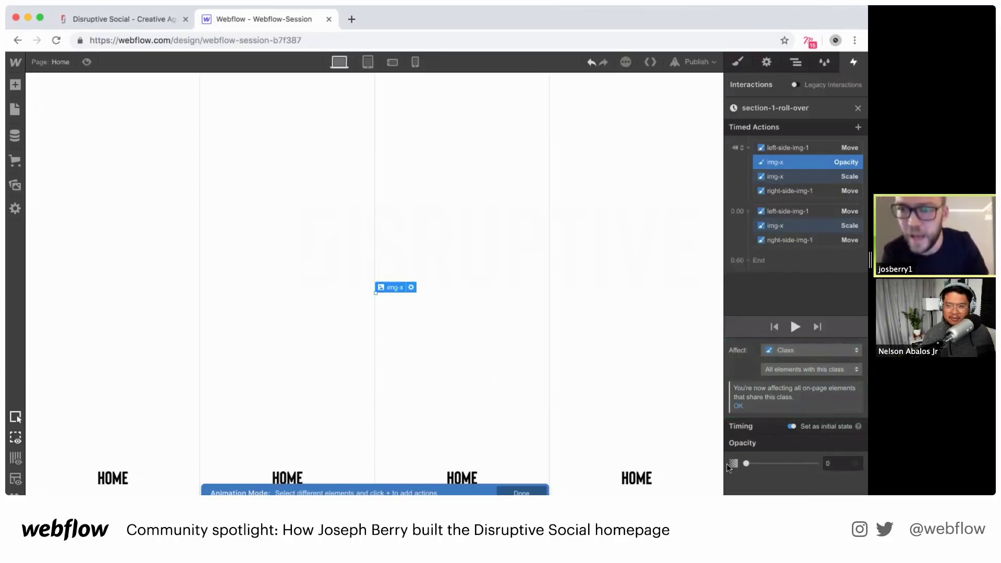
Add an Opacity action for img-x at 0.00 with Ease easing and a 0.4 s duration, and play the animation
left_click(749, 211)
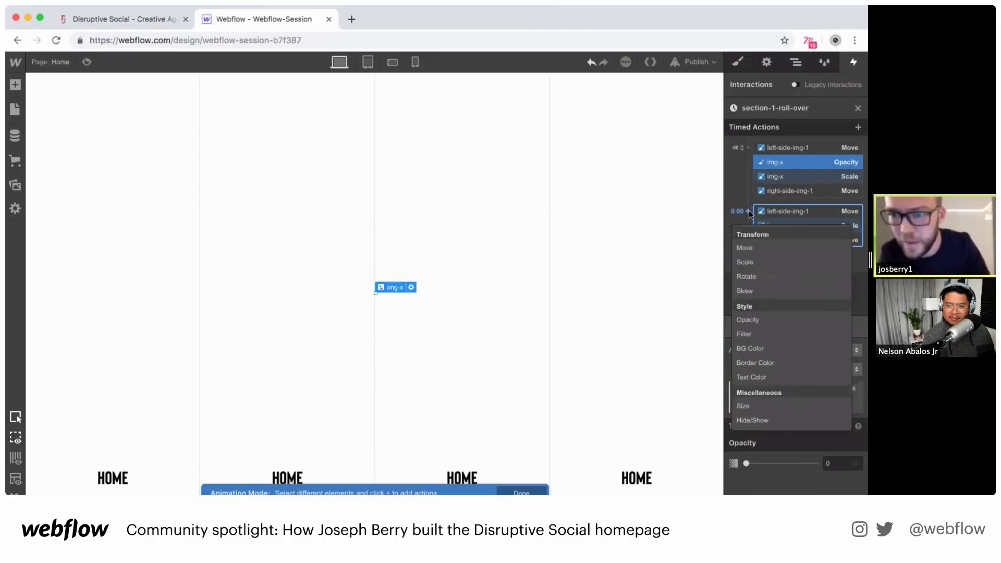
left_click(750, 319)
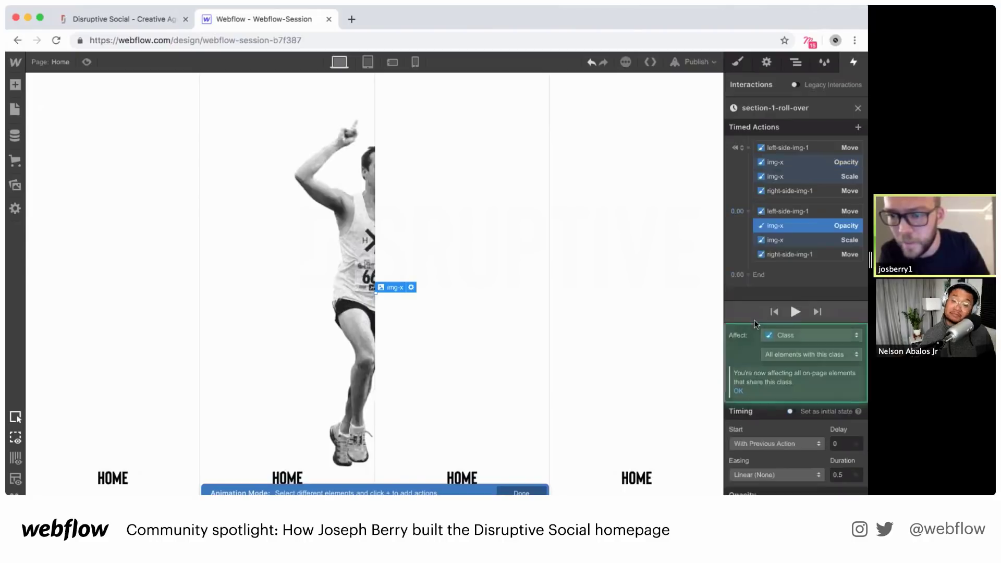
left_click(784, 468)
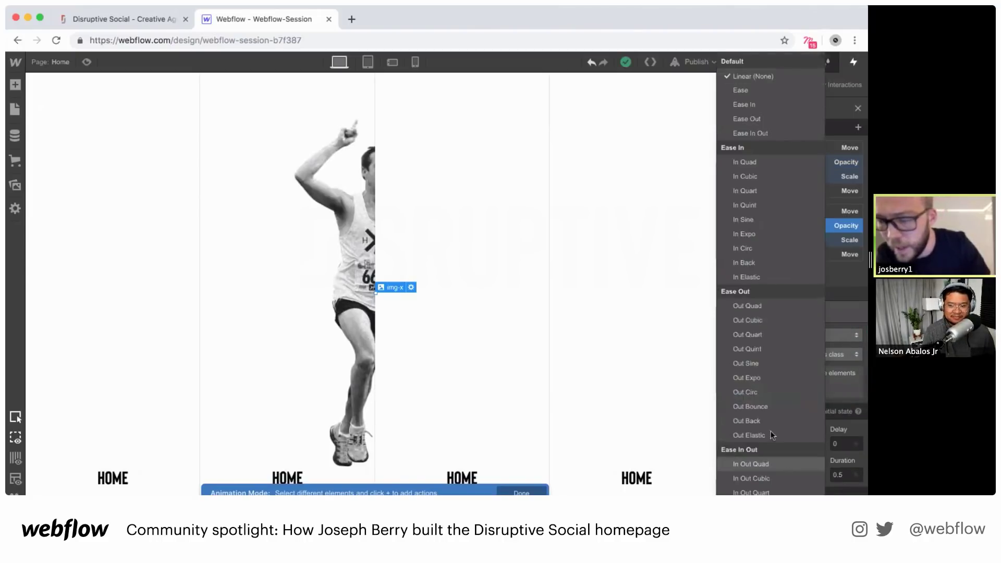
left_click(737, 91)
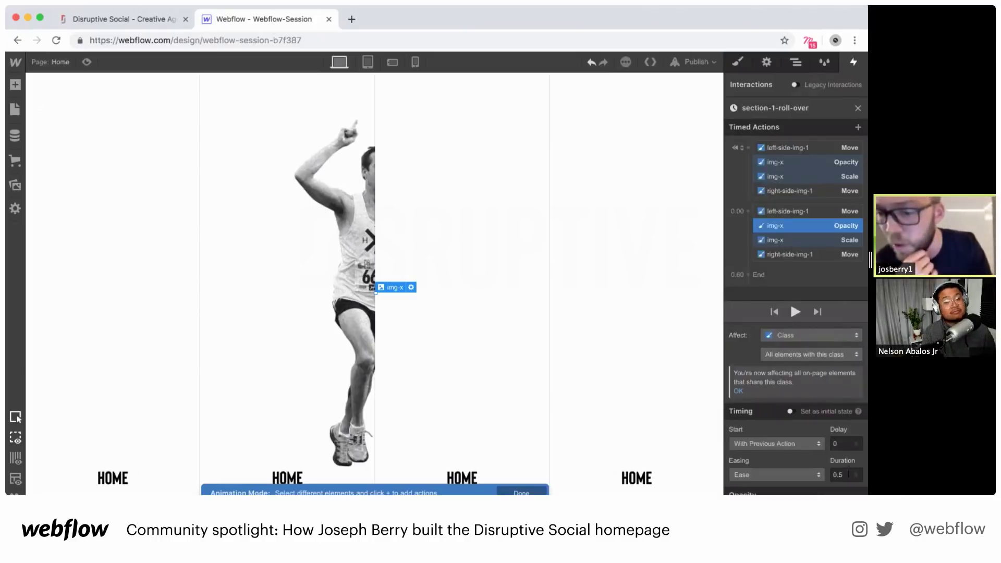
left_click(841, 474)
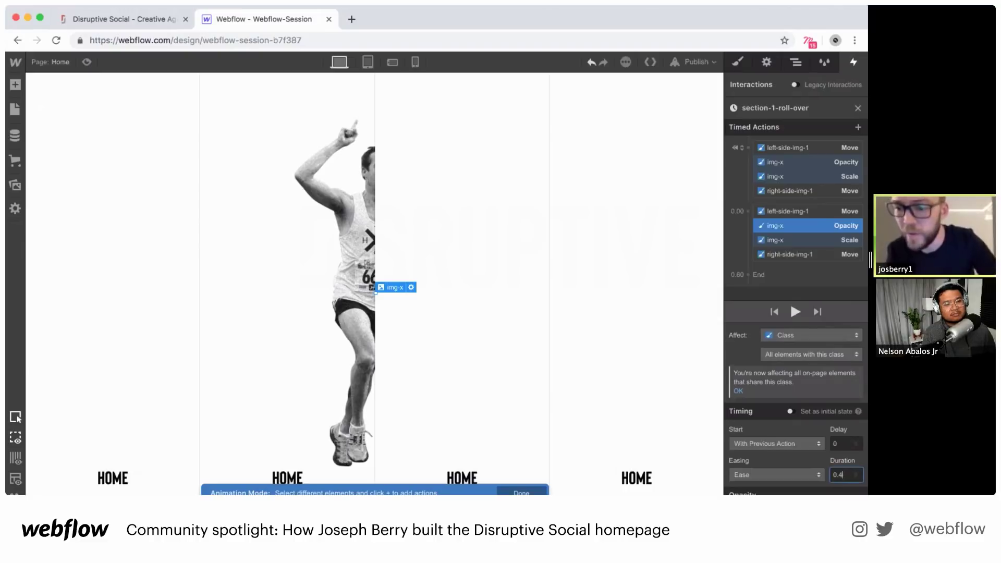
left_click(794, 311)
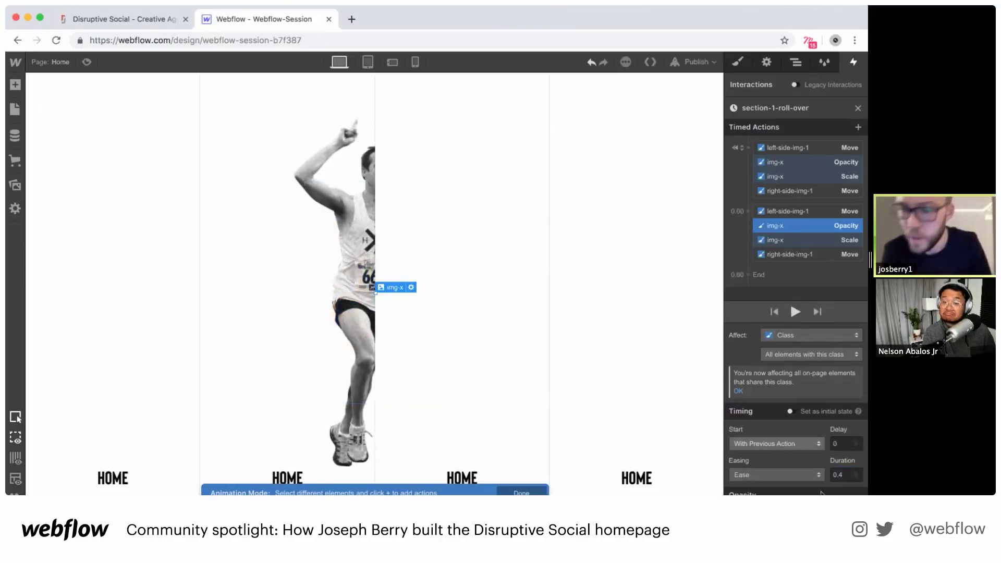
Set the duration of the second img-x Opacity action to 0.5 s
left_click(844, 483)
key("BackSpace")
type("5")
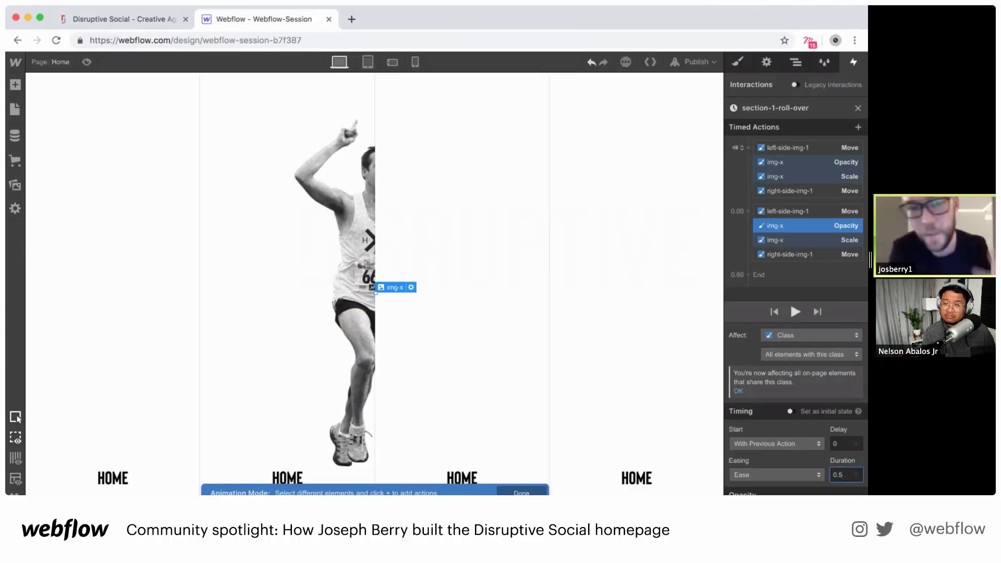
Check the live Disruptive Social homepage, and play the Webflow animation and preview the page for comparison
left_click(124, 21)
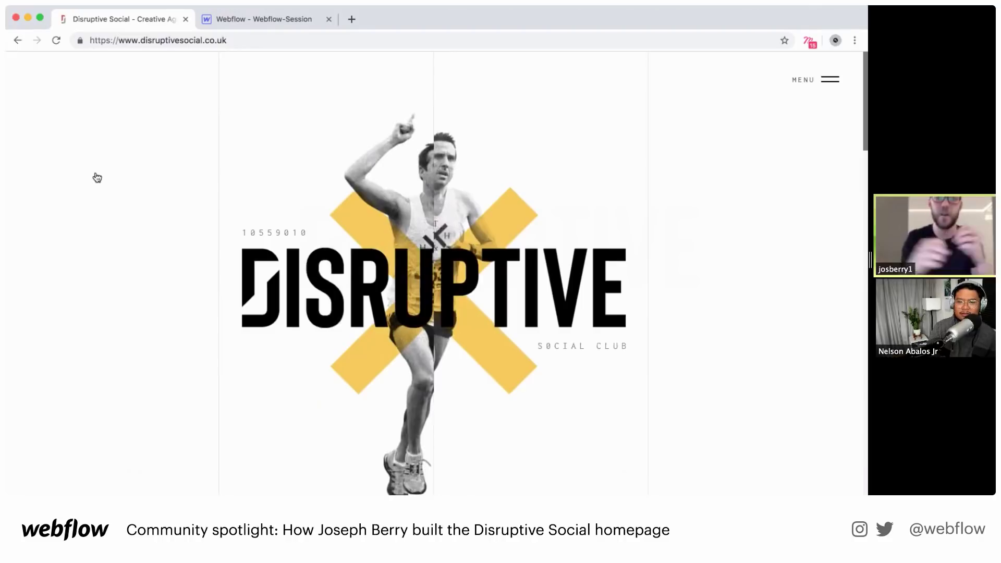
left_click(268, 19)
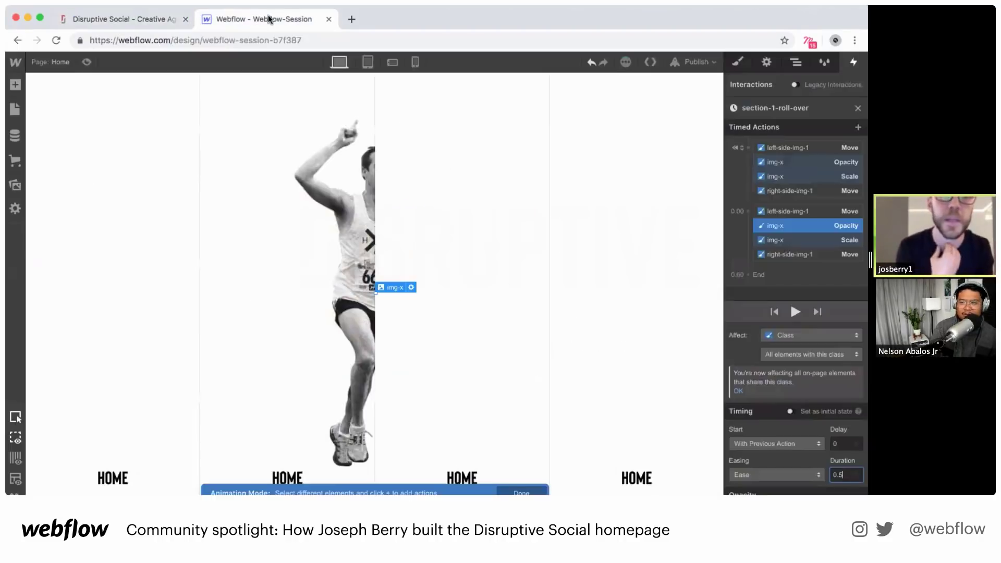
left_click(795, 312)
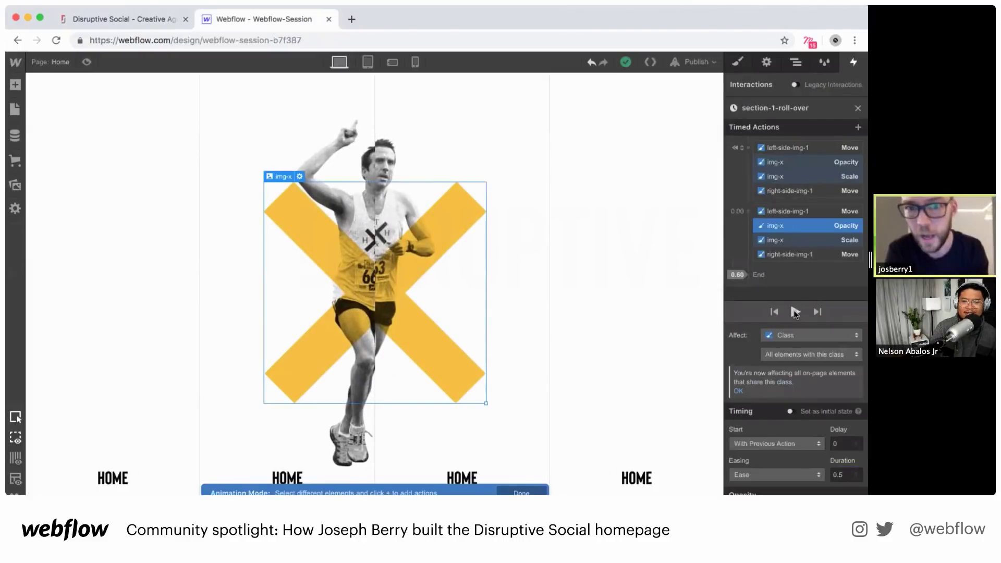
left_click(85, 63)
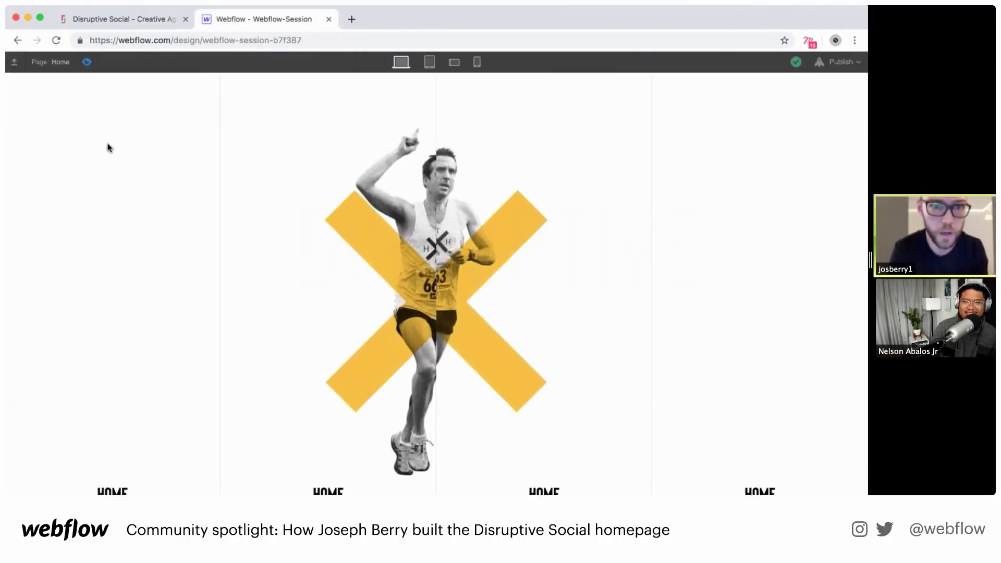
left_click(82, 63)
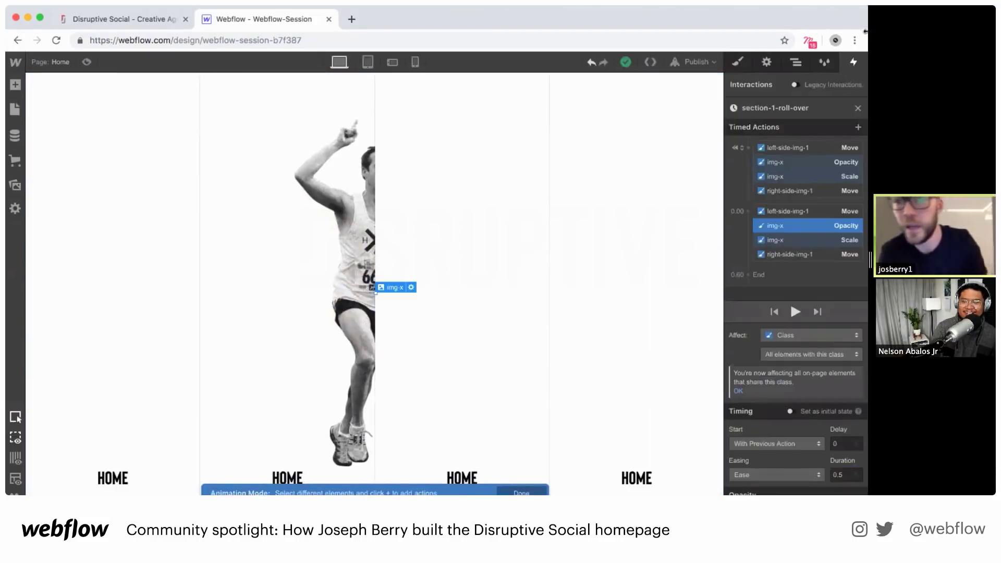
Set the hover-out action to Start an Animation and assign it a duplicate of section-1-roll-over
left_click(856, 109)
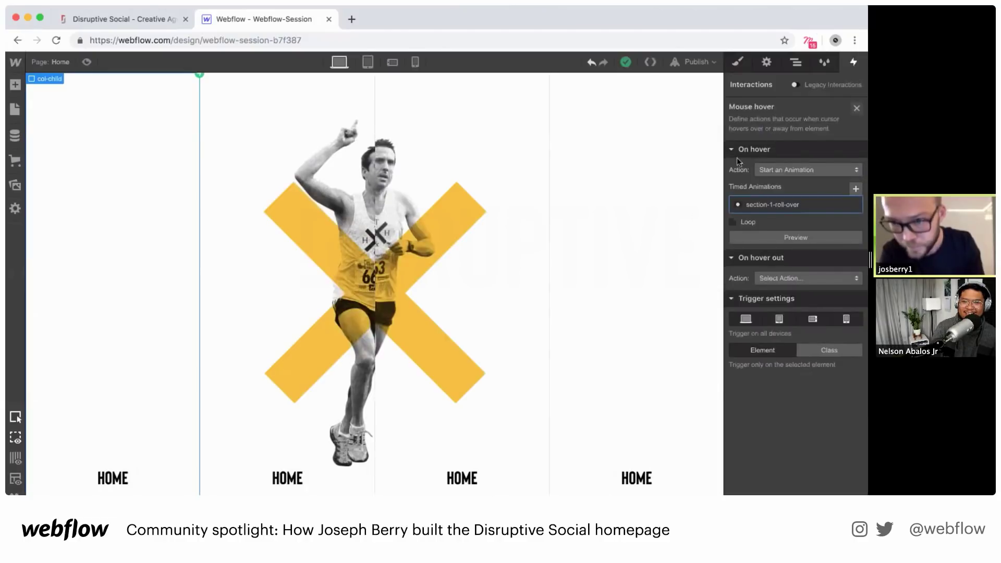
left_click(787, 279)
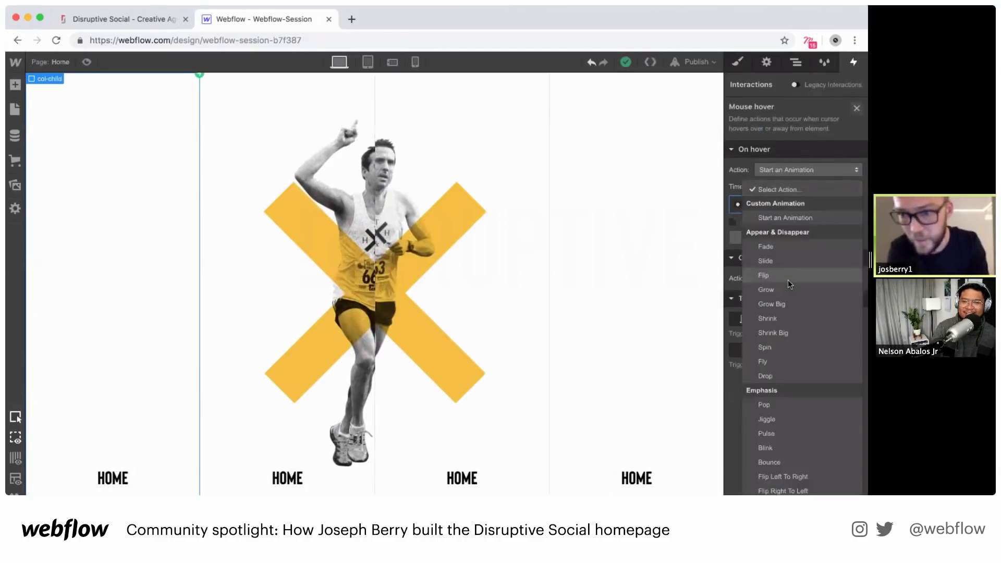
left_click(756, 218)
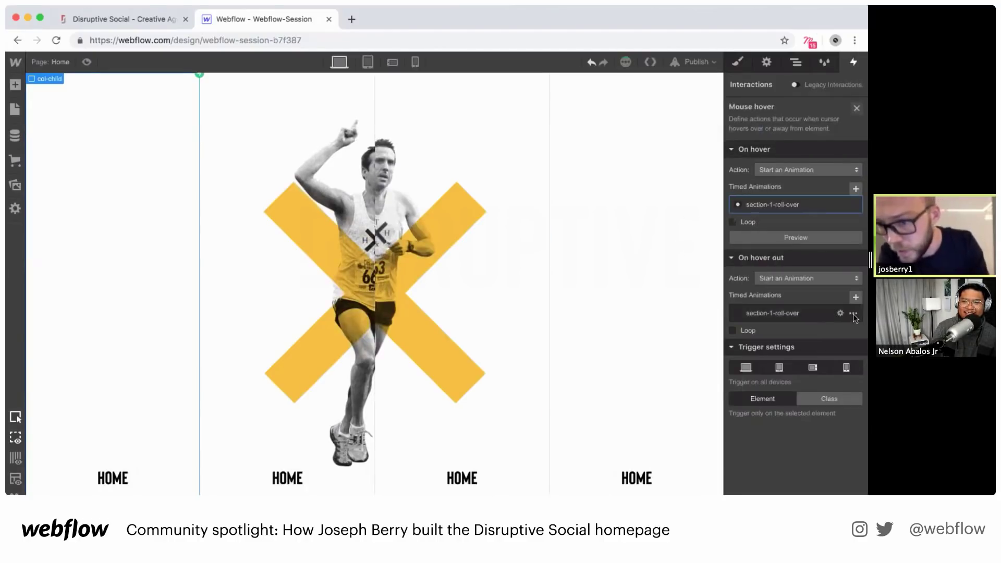
left_click(853, 313)
left_click(822, 359)
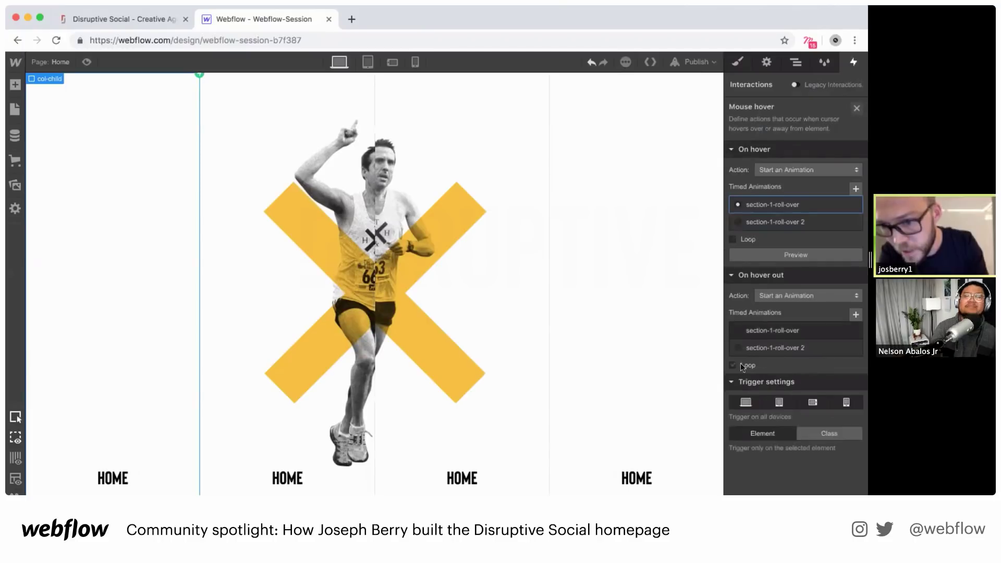
left_click(738, 347)
Open the duplicated hover-out animation, section-1-roll-over 2, and make its name editable
left_click(770, 350)
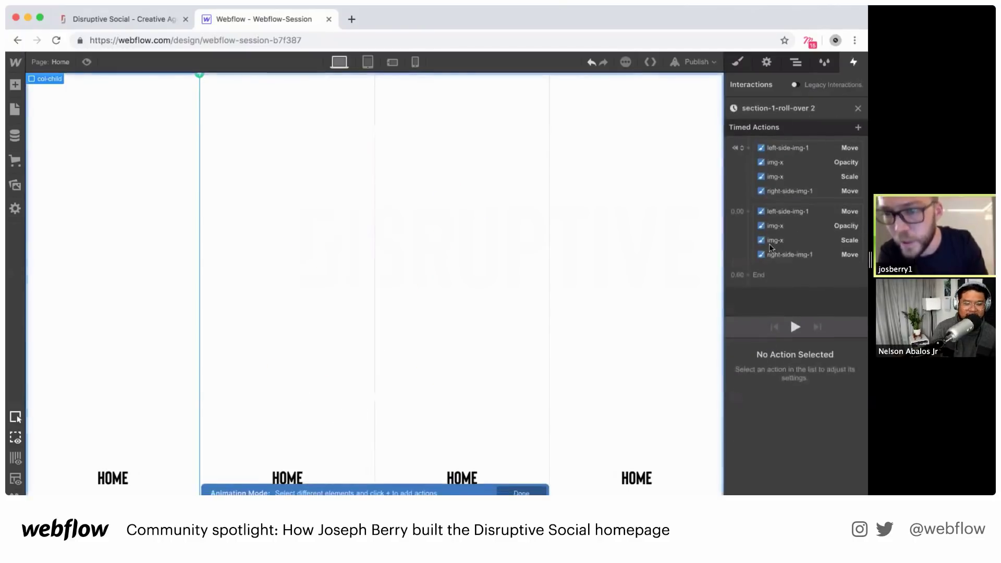
left_click(805, 108)
left_click(805, 109)
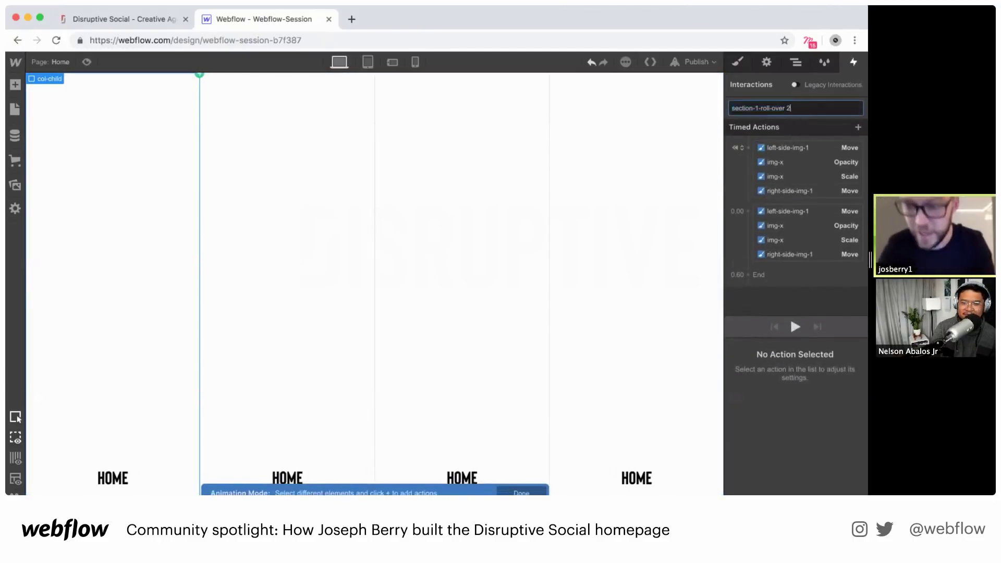
Rename the duplicated timed animation as section-1-roll-out
key("BackSpace")
key("BackSpace")
key("BackSpace")
key("BackSpace")
key("BackSpace")
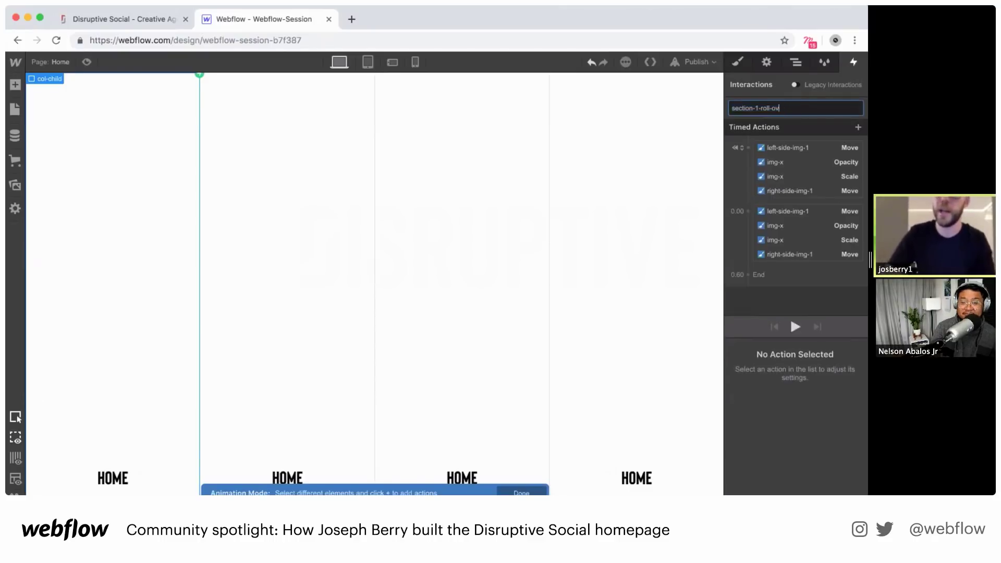
type("ut")
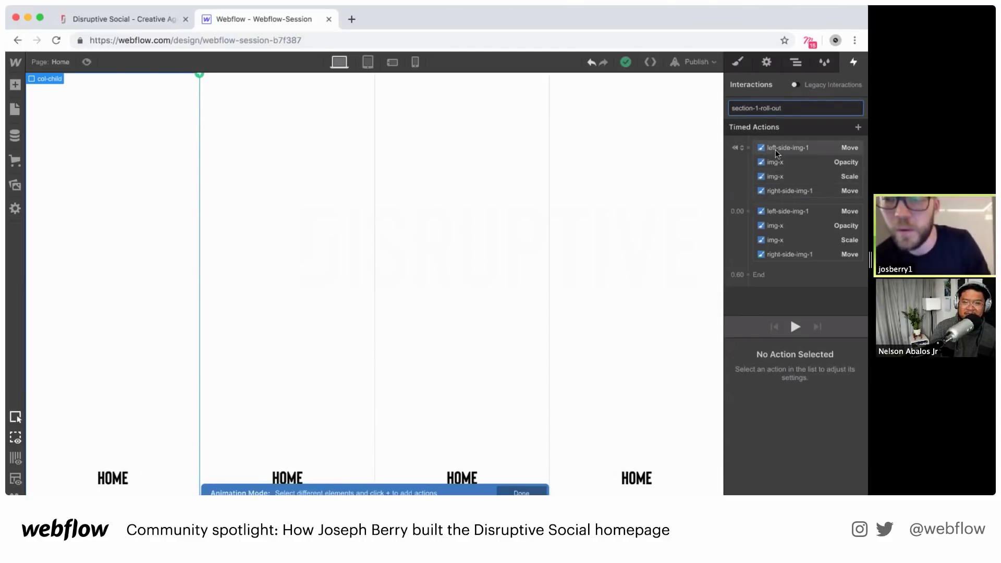
Delete the four actions in the 0.00 group of the section-1-roll-out animation, from the left-side-img-1 move through the right-side-img-1 move
left_click(780, 206)
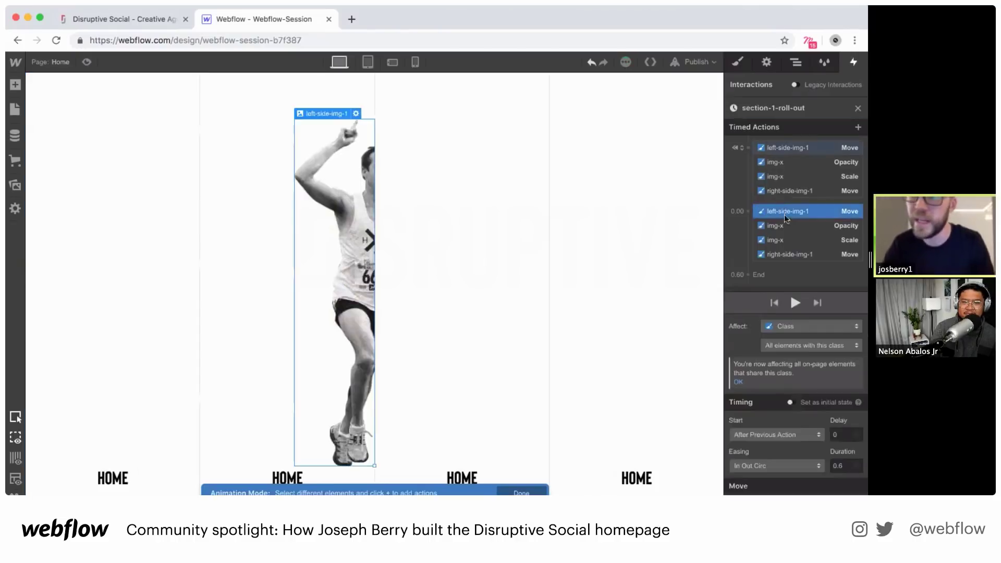
left_click(783, 254, "shift")
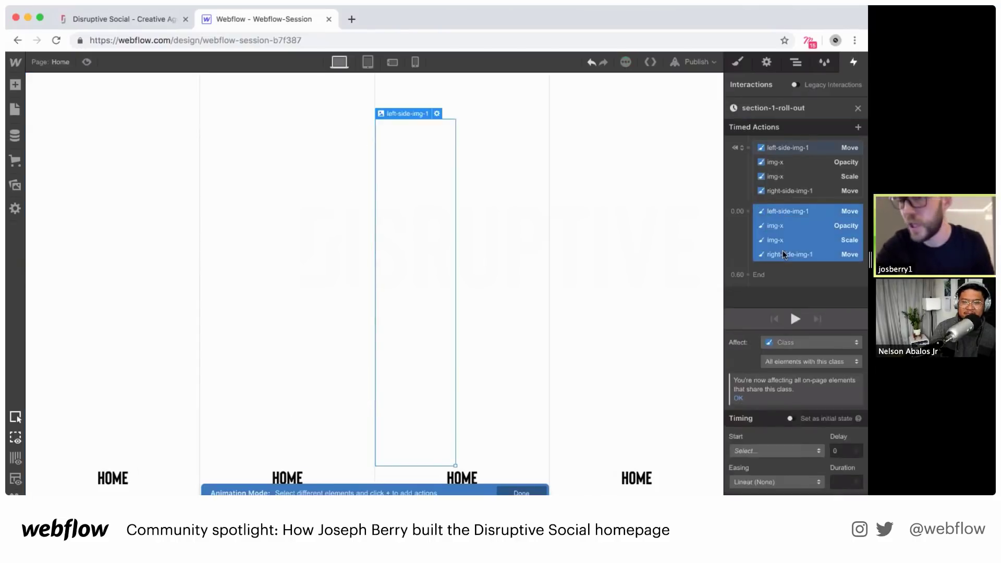
right_click(783, 254)
left_click(783, 267)
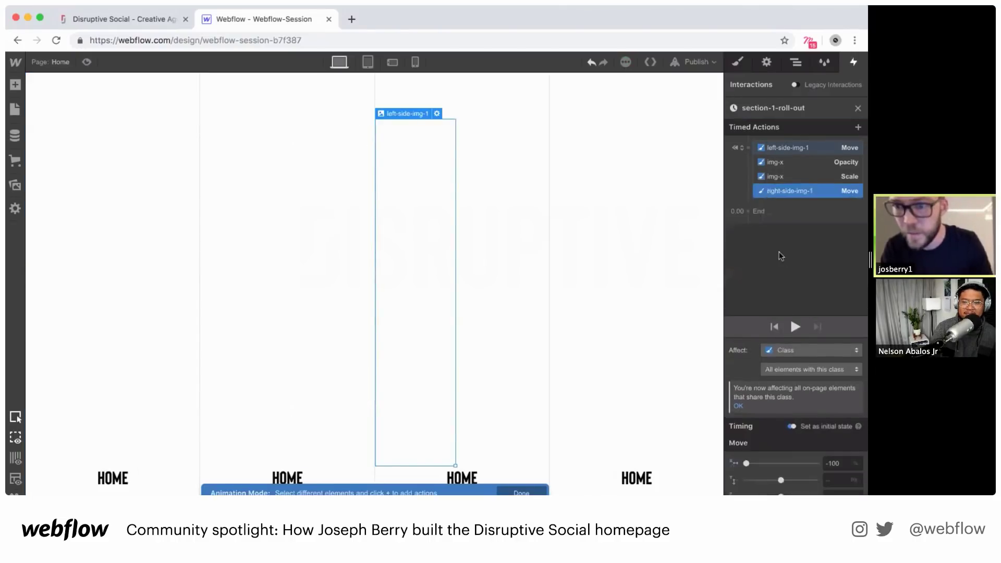
Turn off the initial state for the four remaining roll-out actions and give them In Out Circ easing with a 0.6 duration
left_click(784, 142, "shift")
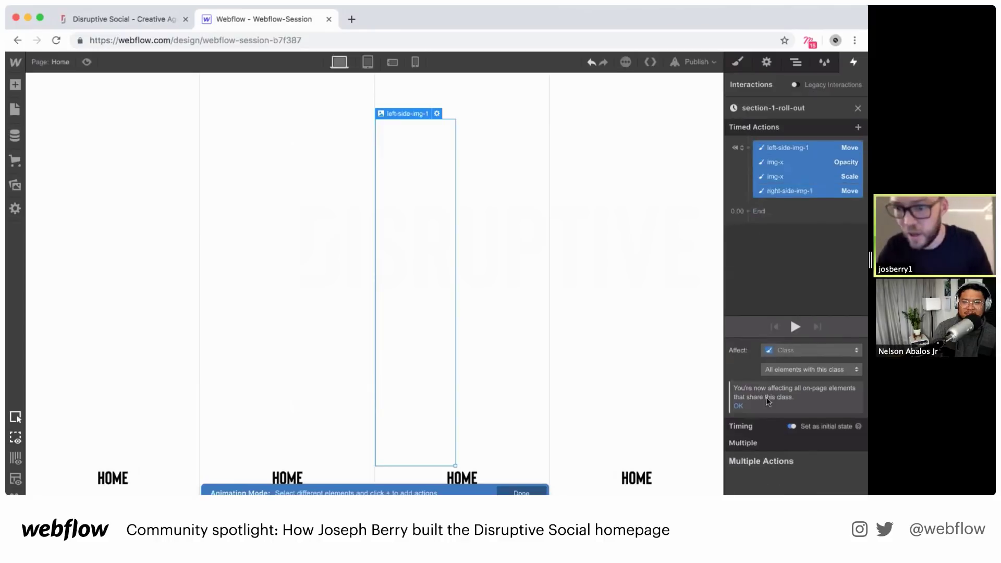
left_click(791, 428)
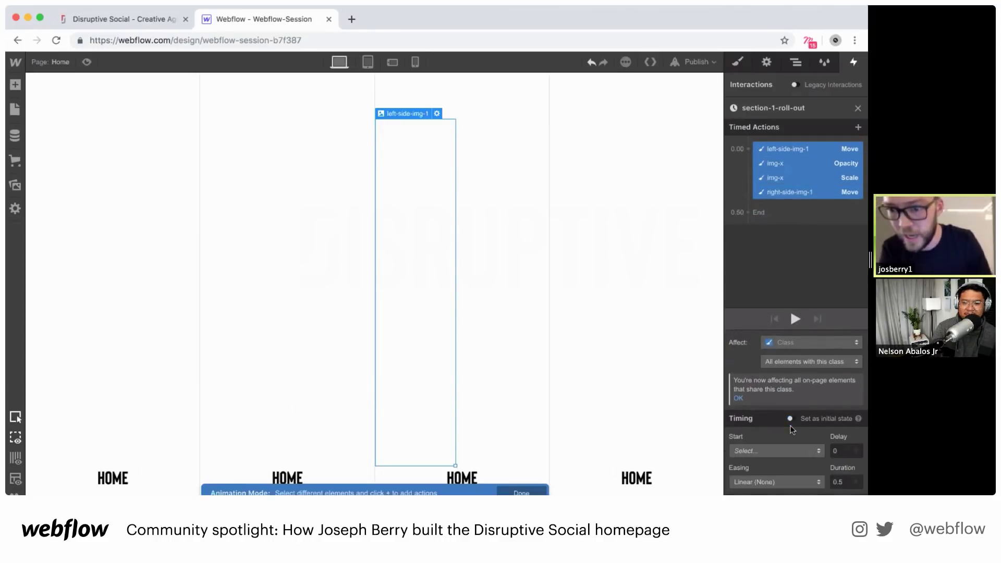
left_click(773, 477)
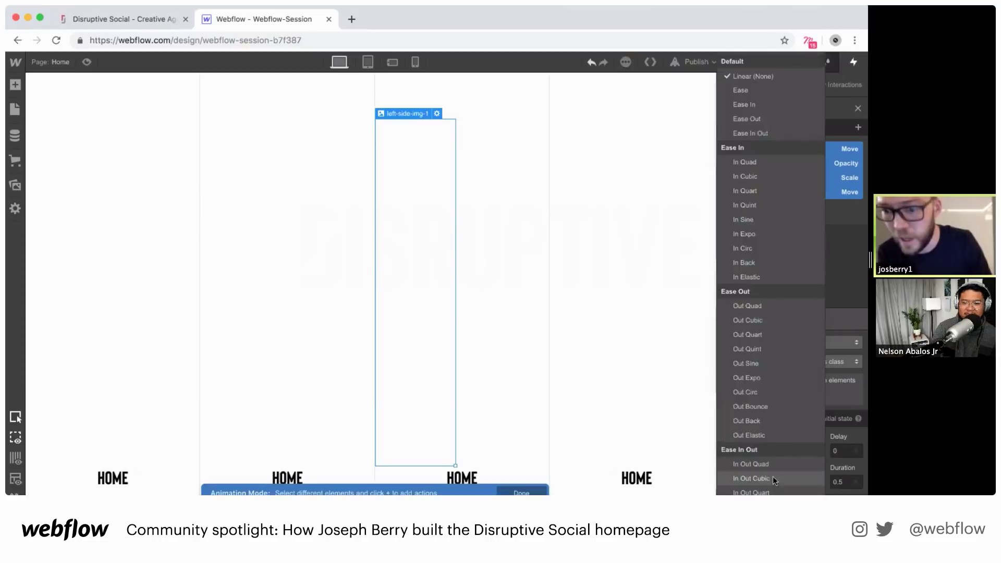
scroll(791, 226, "down", 3)
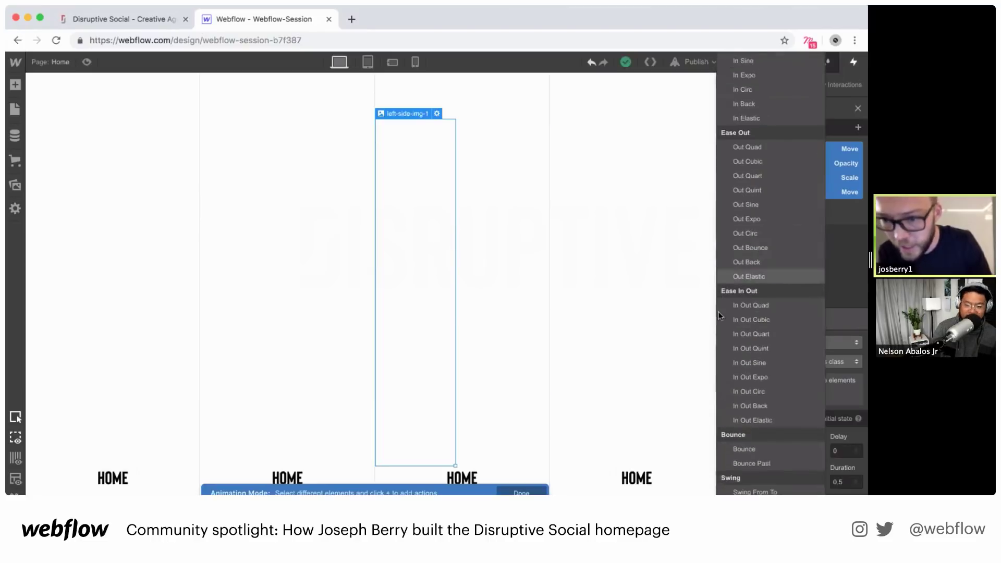
left_click(747, 391)
left_click(844, 482)
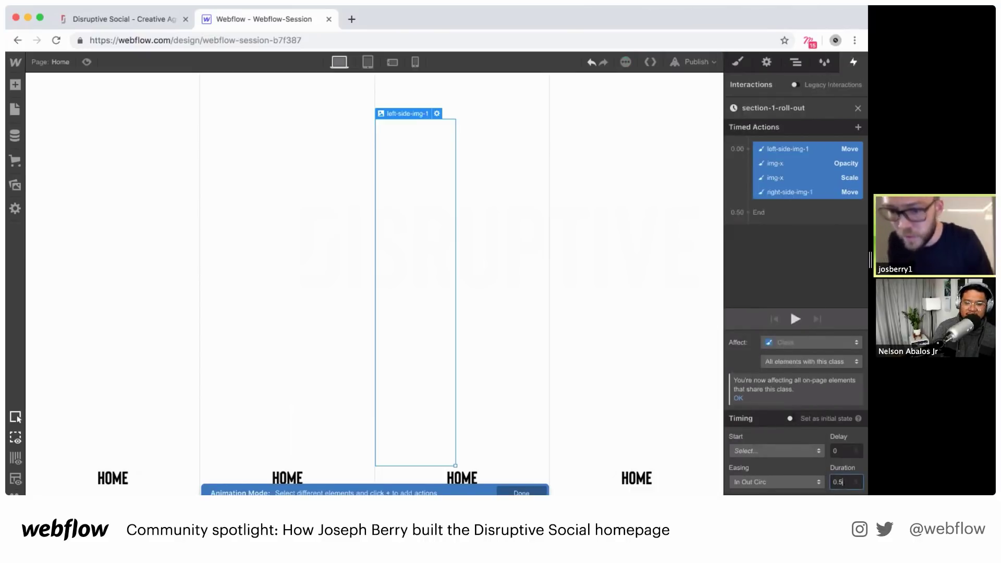
type("6")
key("Return")
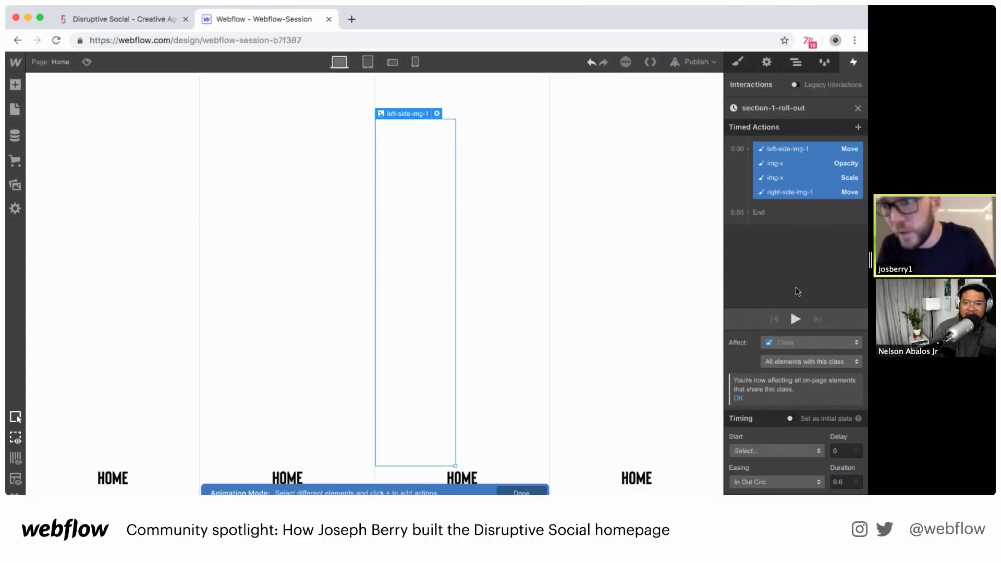
Set the img-x Opacity action to Ease easing with a duration of 0.5
left_click(796, 163)
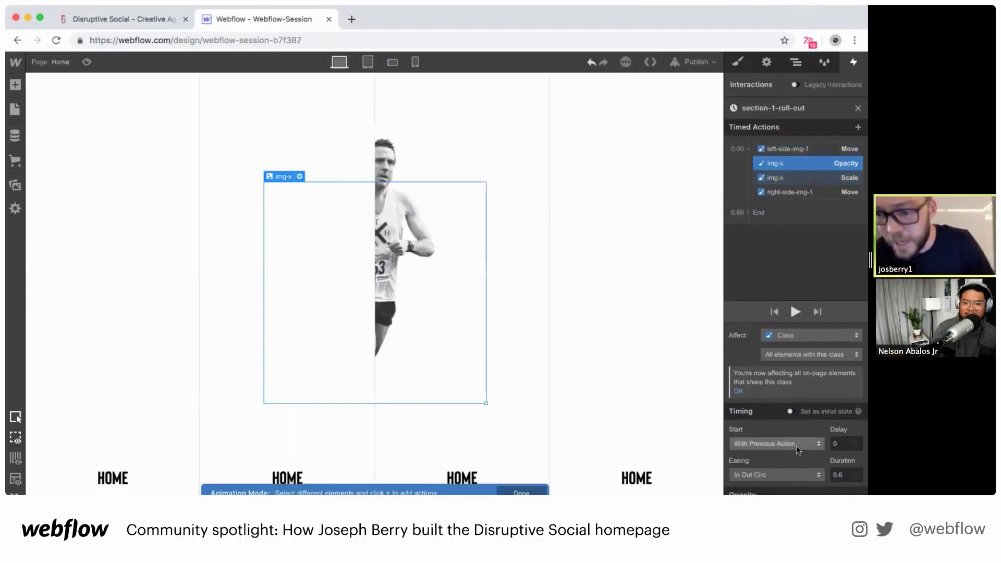
left_click(789, 474)
scroll(766, 157, "up", 5)
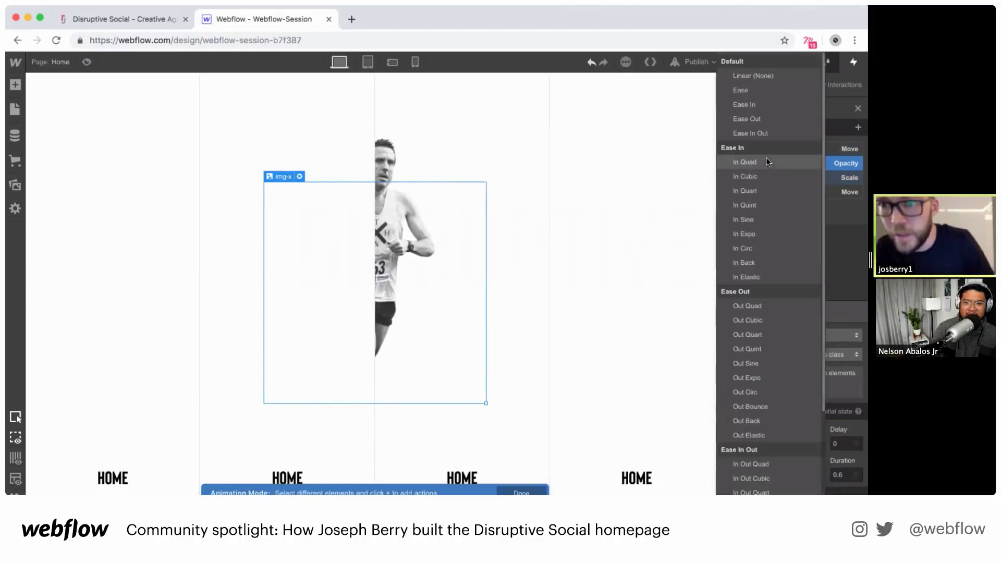
left_click(741, 90)
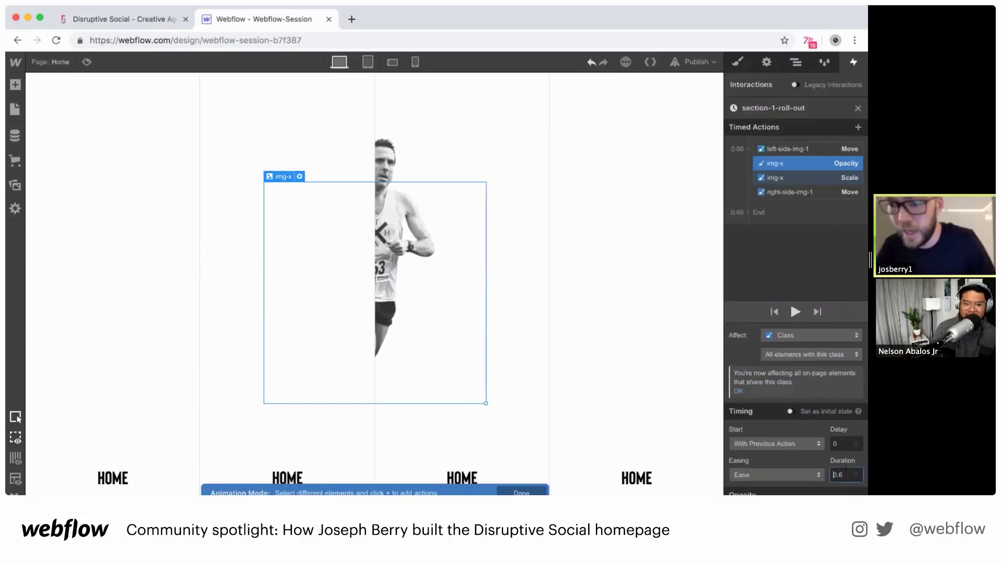
type("0.5")
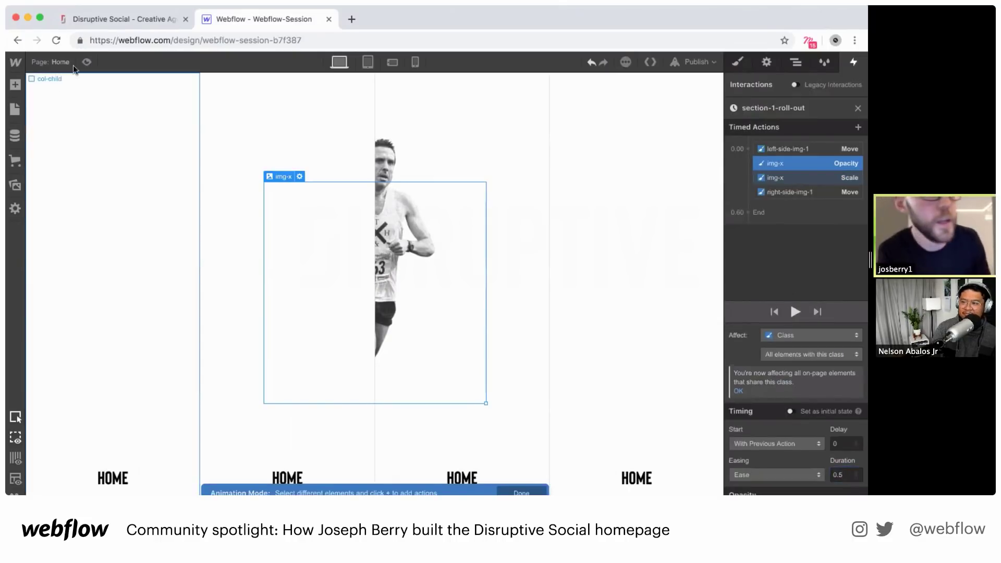
Preview the page, return to the designer and leave the section-1-roll-out animation's timeline
left_click(87, 61)
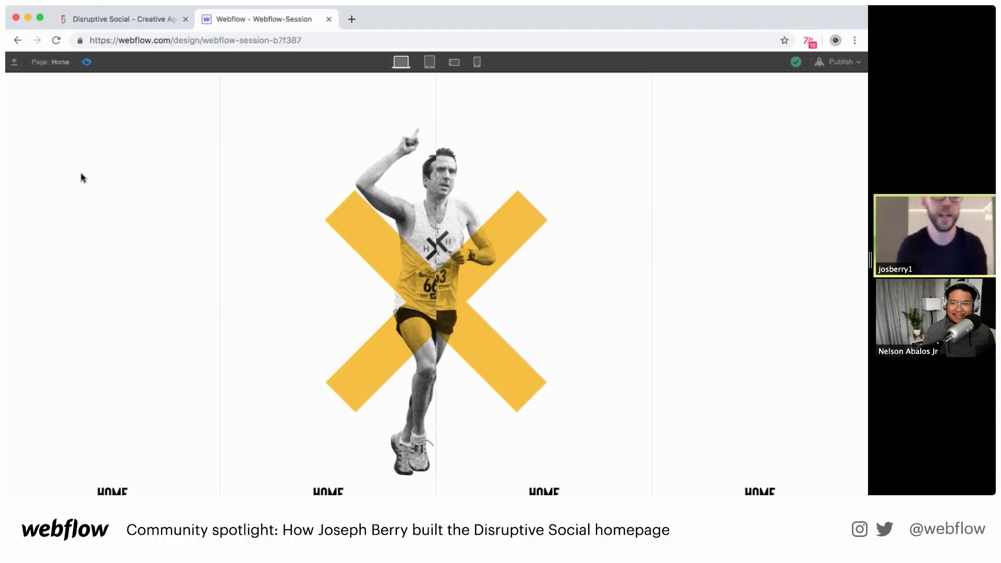
left_click(87, 61)
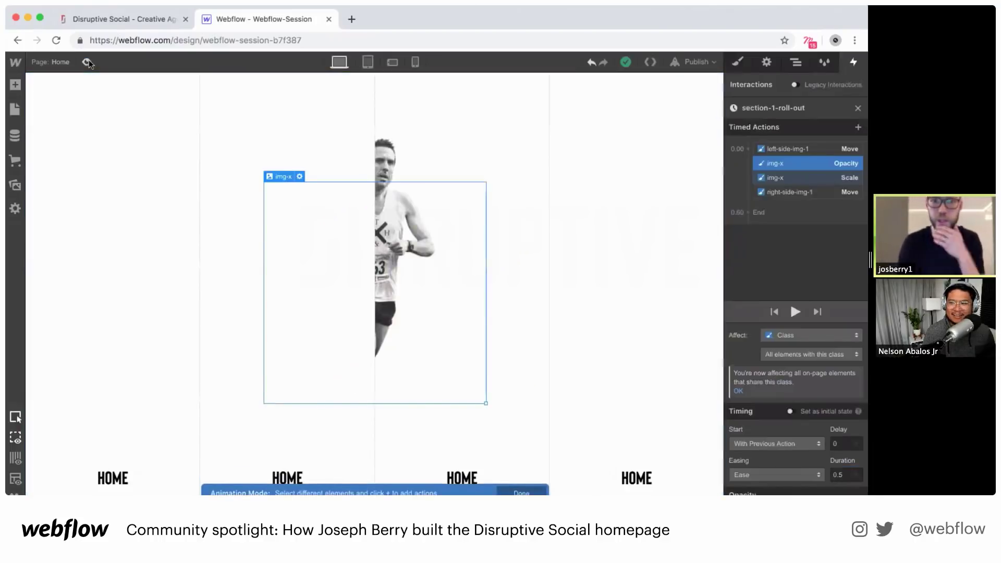
left_click(857, 109)
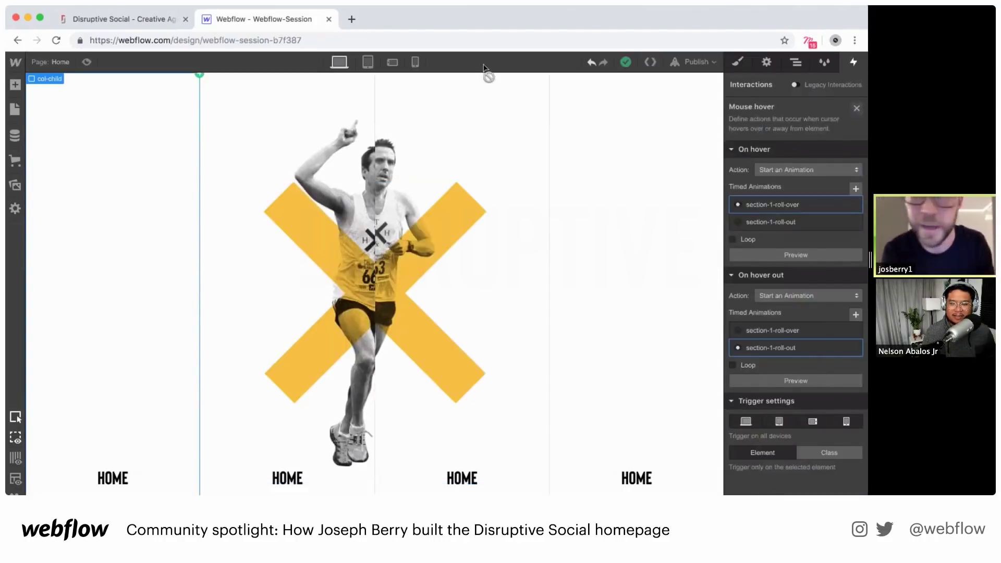
Glance at the live Disruptive Social site for reference and insert the 2-left.png asset into the second col-child column
left_click(803, 64)
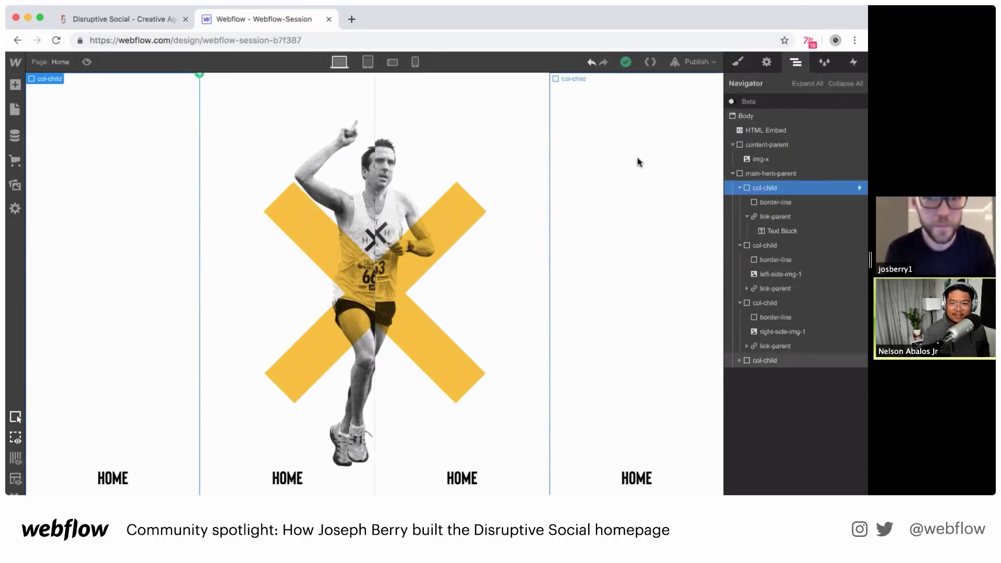
left_click(15, 185)
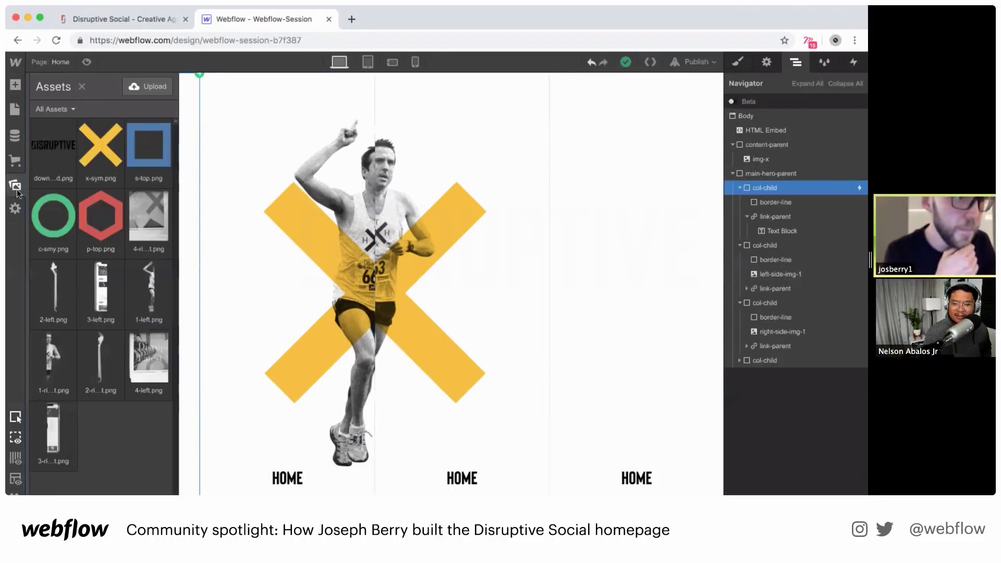
left_click(124, 20)
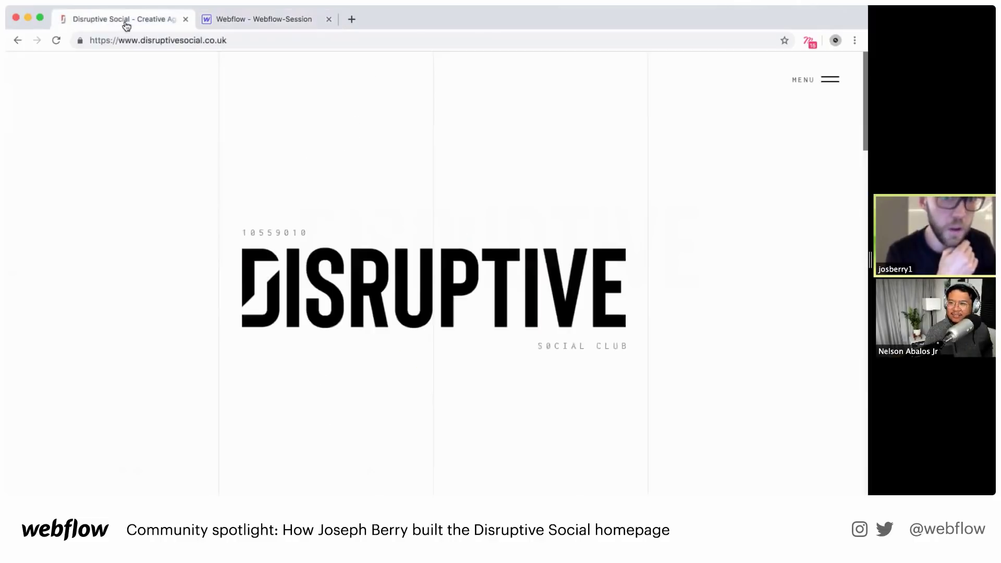
left_click(268, 19)
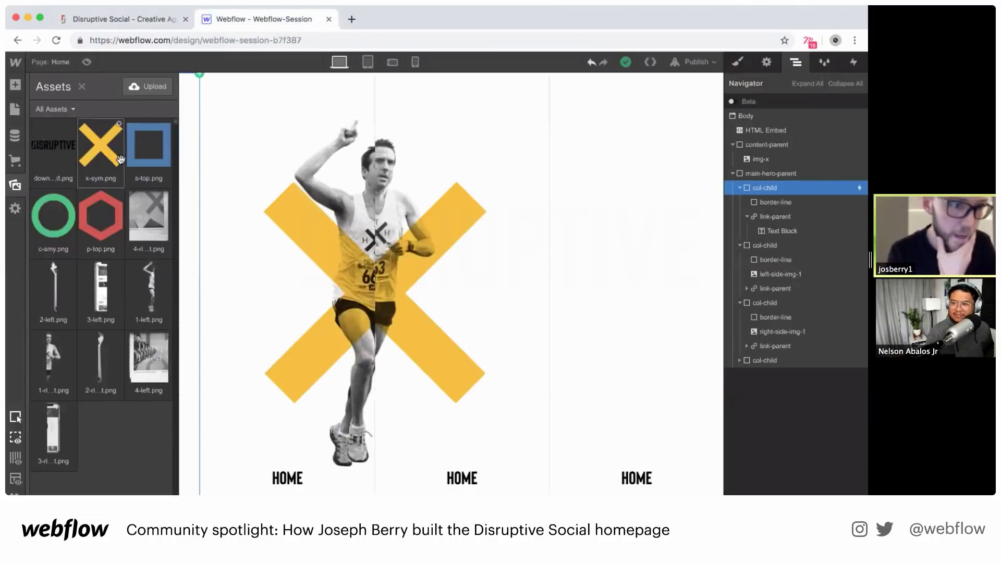
left_click_drag(63, 296, 221, 183)
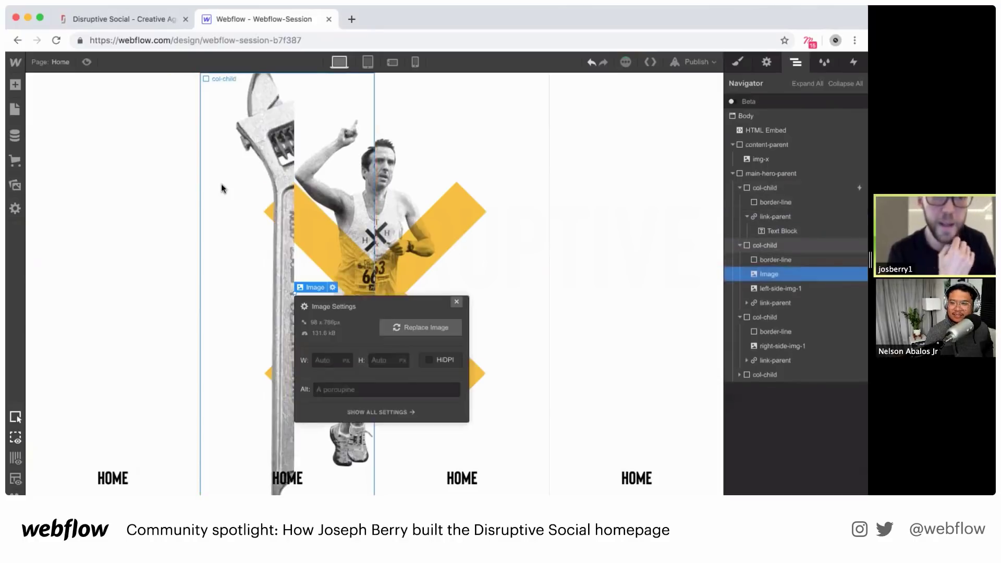
Set the new wrench image's width to 70 px with HiDPI off
left_click(428, 359)
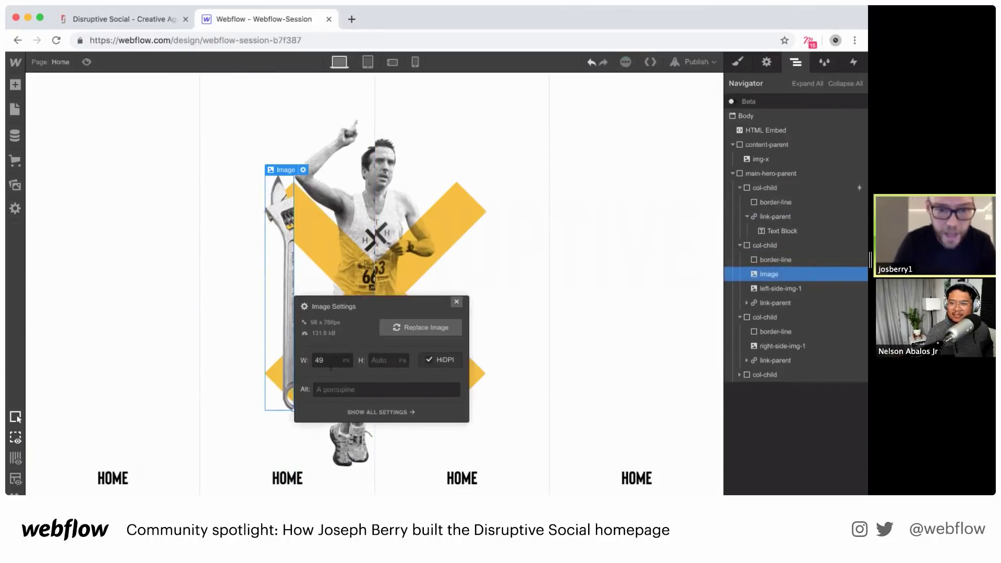
double_click(324, 362)
type("59")
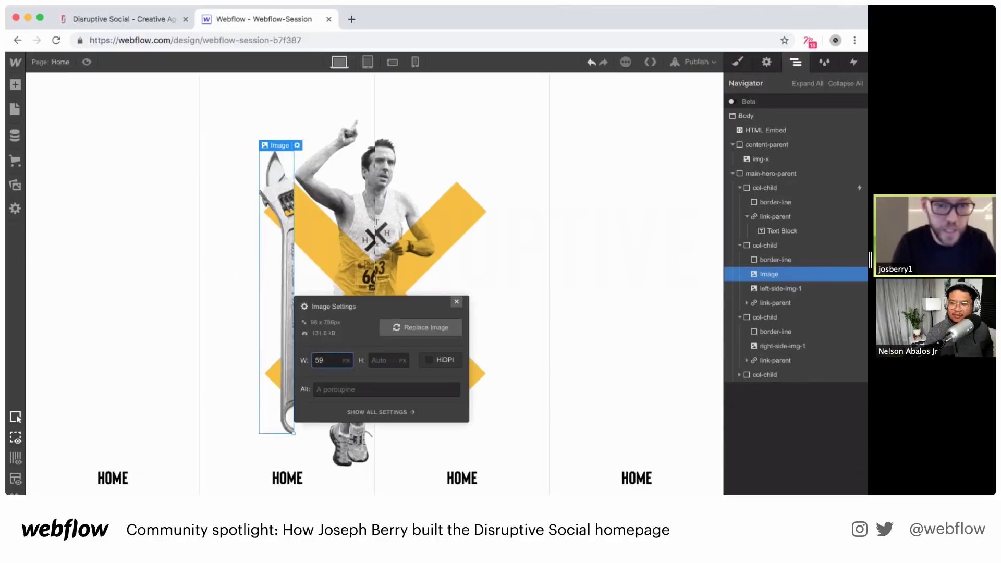
key("shift+Up")
key("Up")
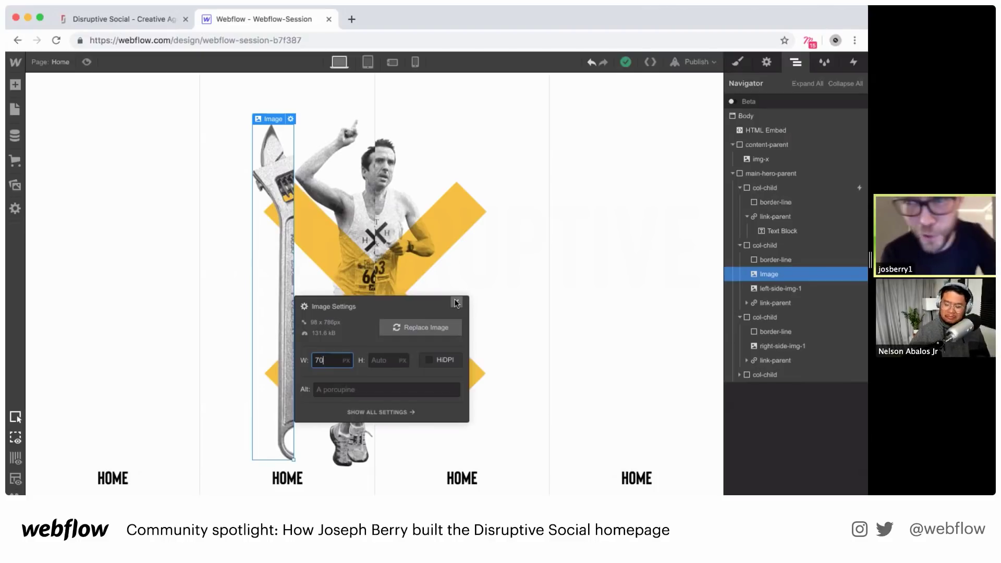
Look through the wrench image's style settings and open its bottom margin value without editing it
left_click(737, 62)
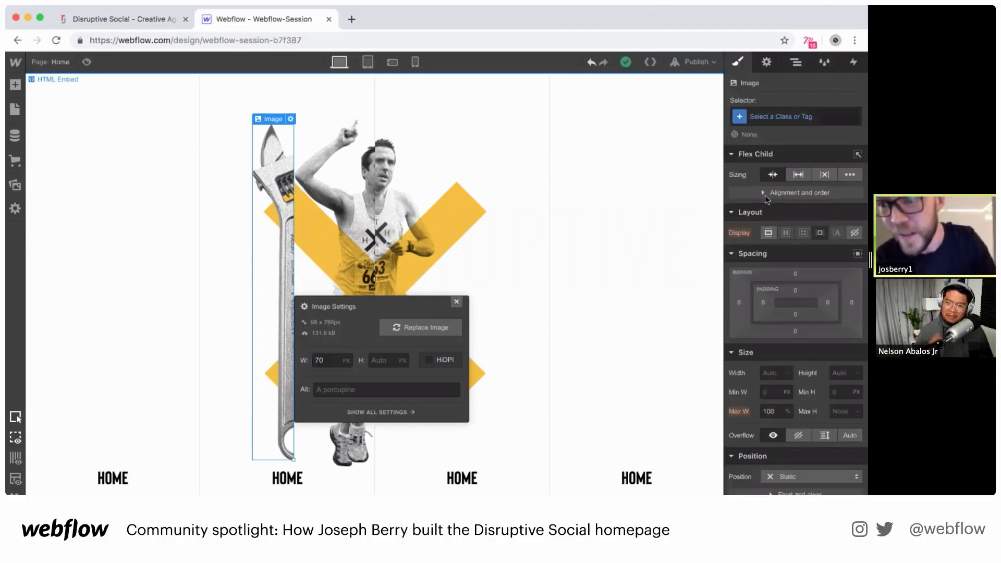
scroll(803, 276, "down", 4)
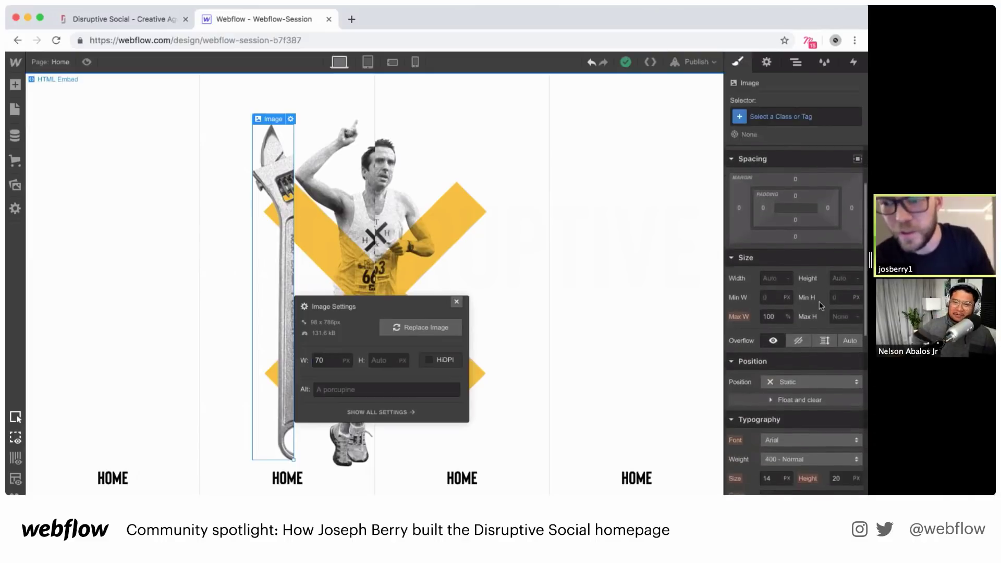
scroll(819, 304, "down", 1)
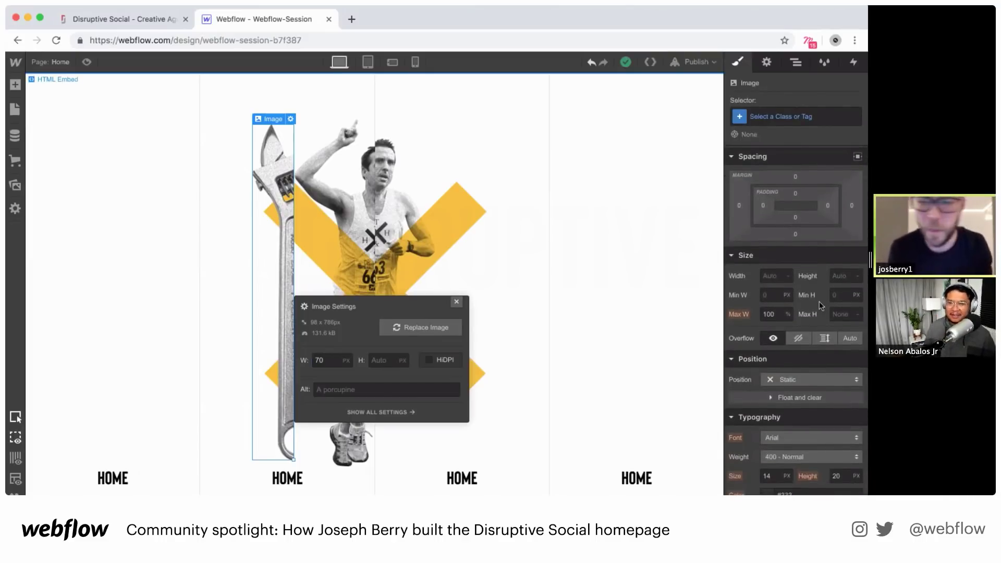
scroll(820, 305, "down", 2)
scroll(819, 304, "up", 3)
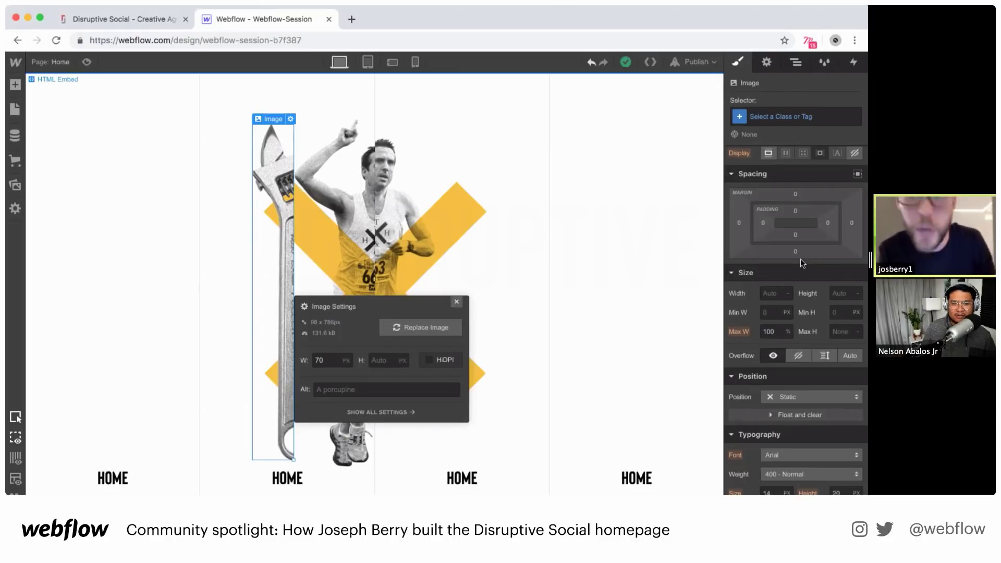
left_click(795, 252)
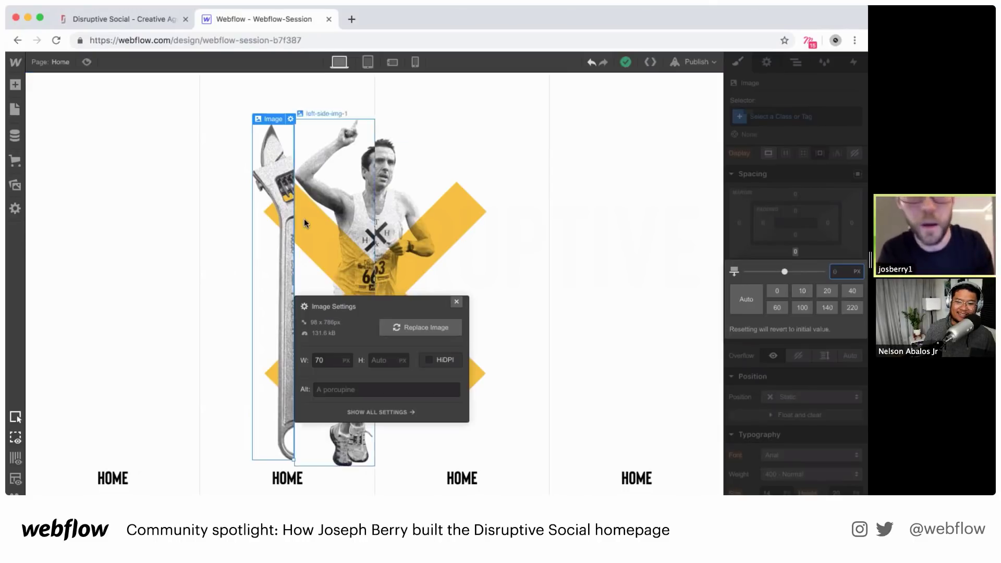
left_click(269, 164)
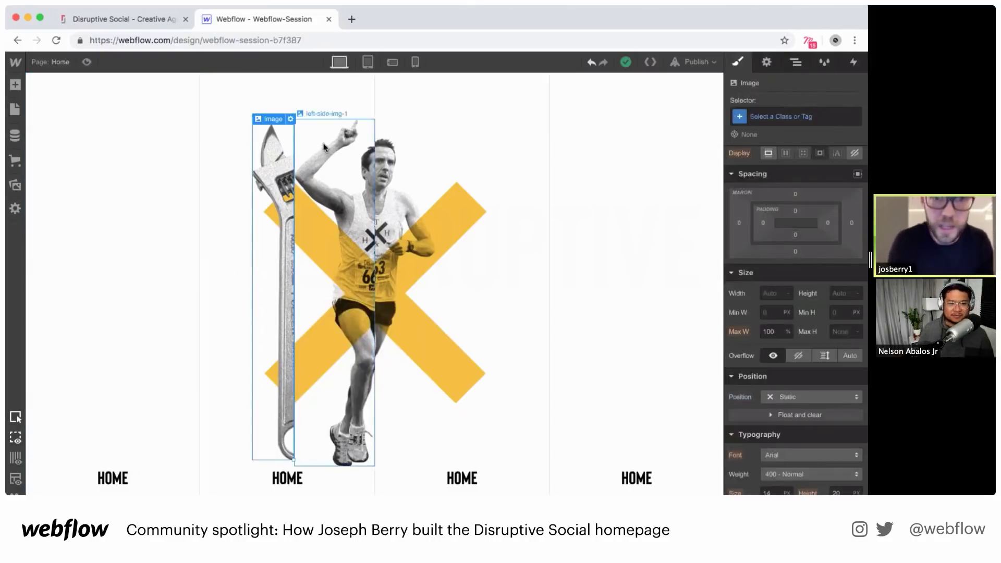
Create the class left-side-img-2 and apply it to the wrench image
left_click(788, 114)
type("left-")
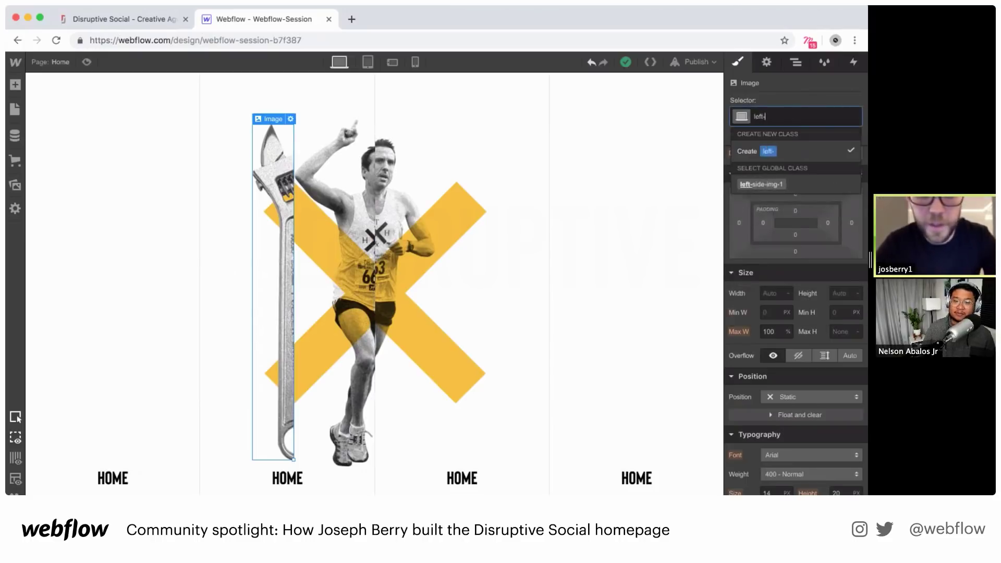
type("side-img-2")
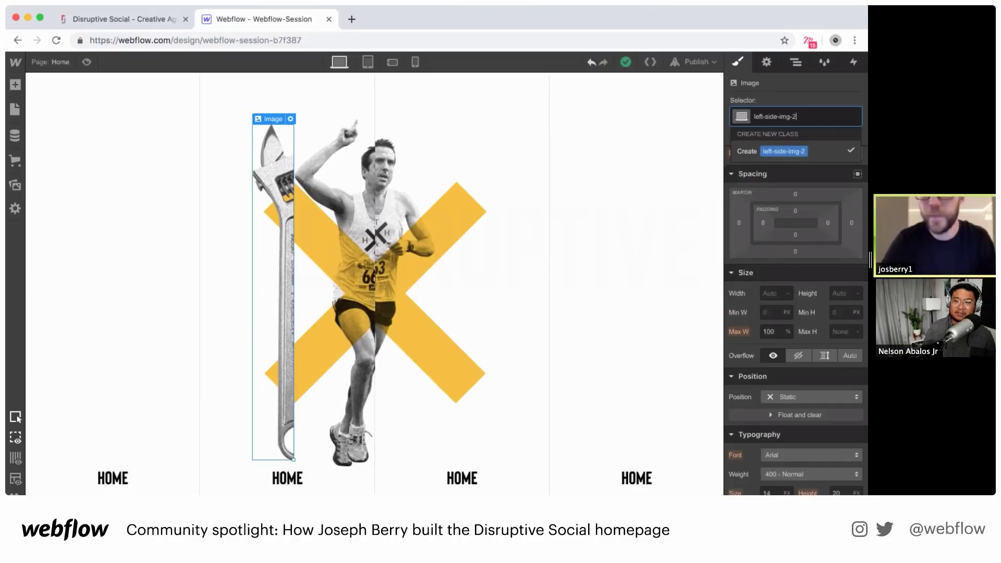
key("Return")
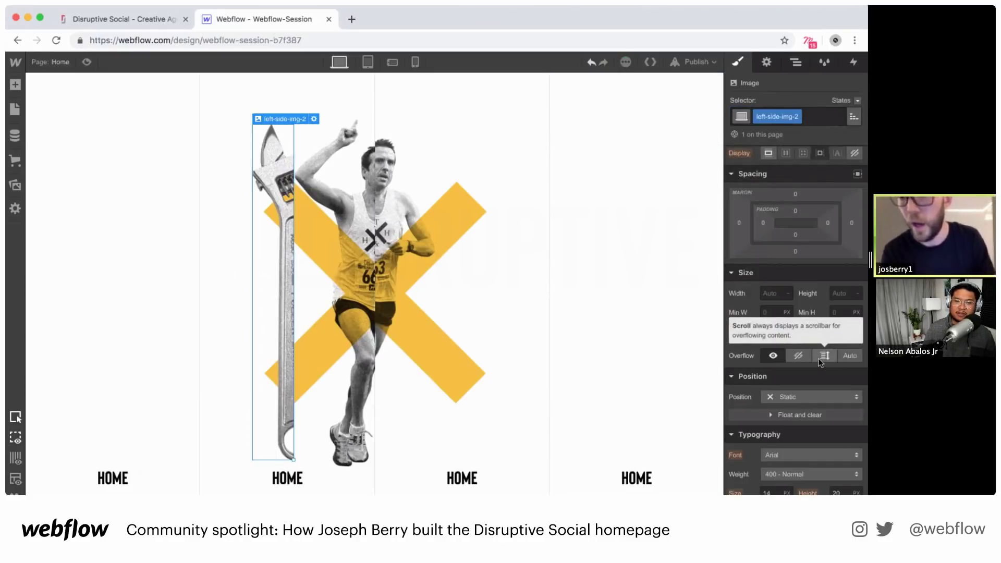
Examine the position, sizing and overflow settings of left-side-img-1 and its parent col-child left-hidden column
scroll(820, 362, "down", 1)
left_click(808, 372)
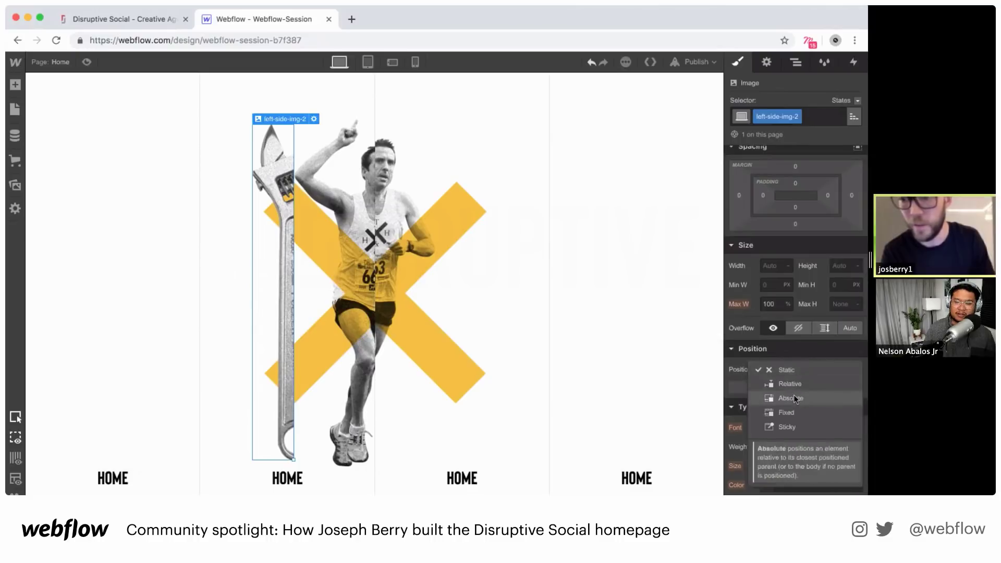
left_click(334, 167)
left_click(329, 167)
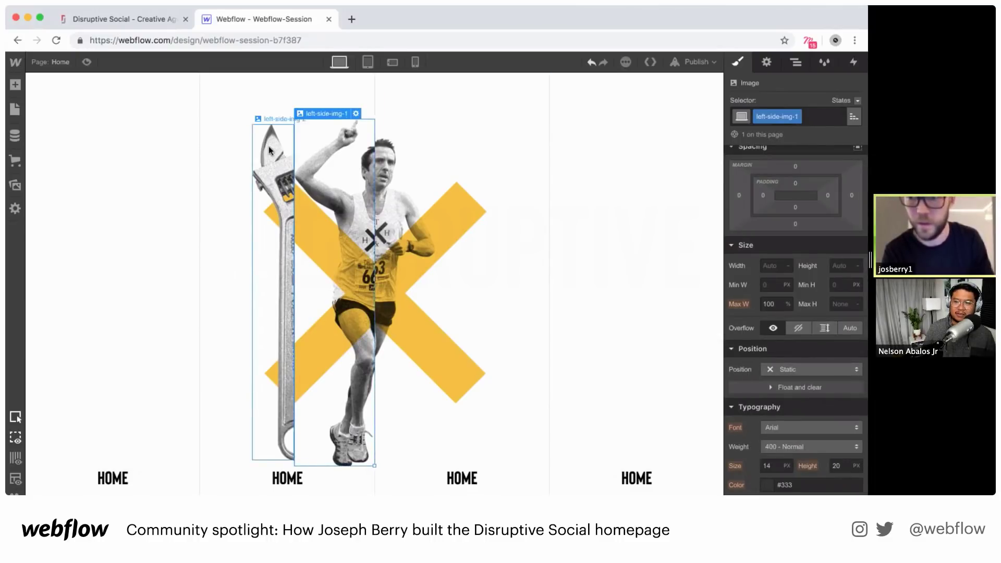
scroll(795, 371, "up", 4)
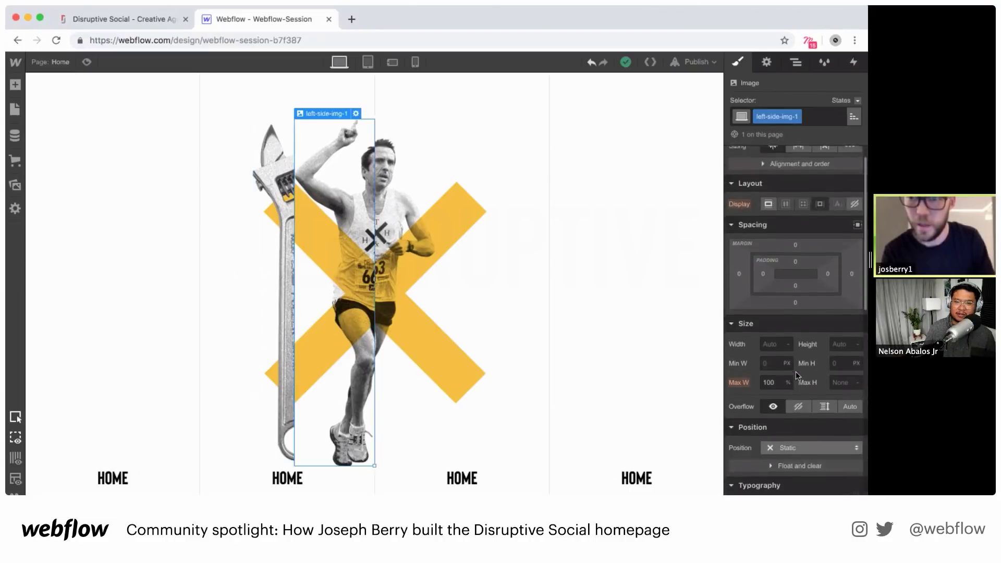
left_click(284, 97)
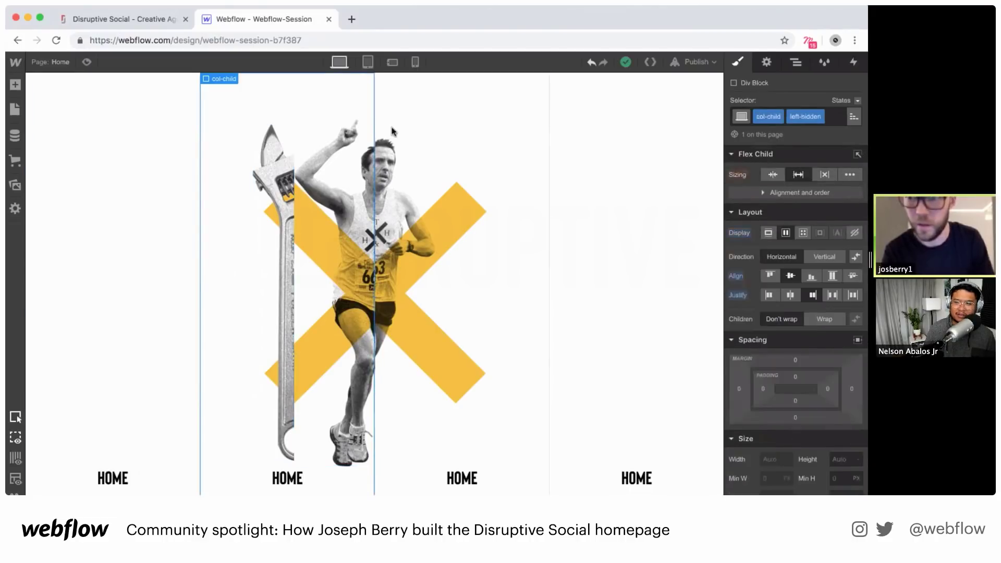
scroll(792, 232, "down", 5)
scroll(792, 232, "up", 4)
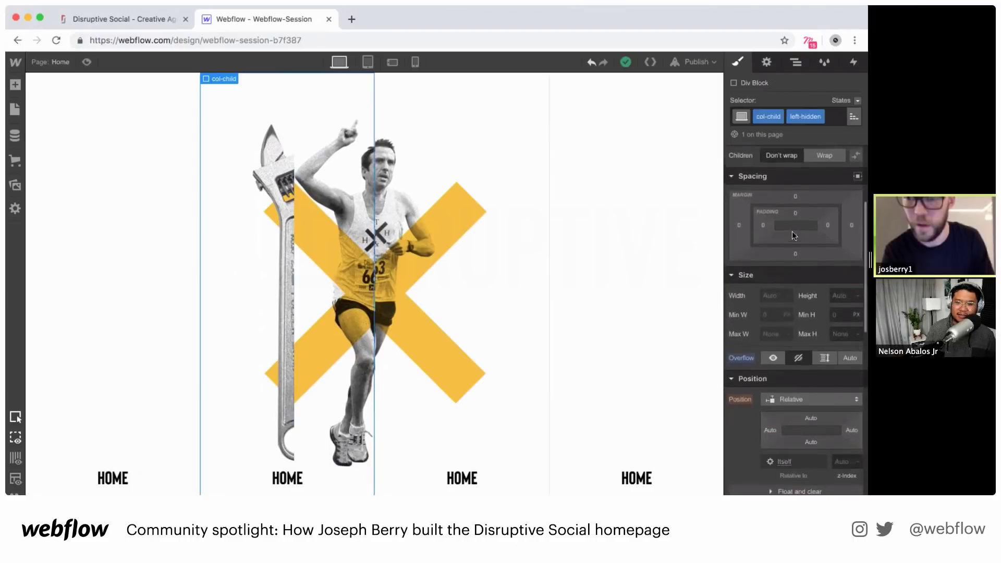
left_click(349, 151)
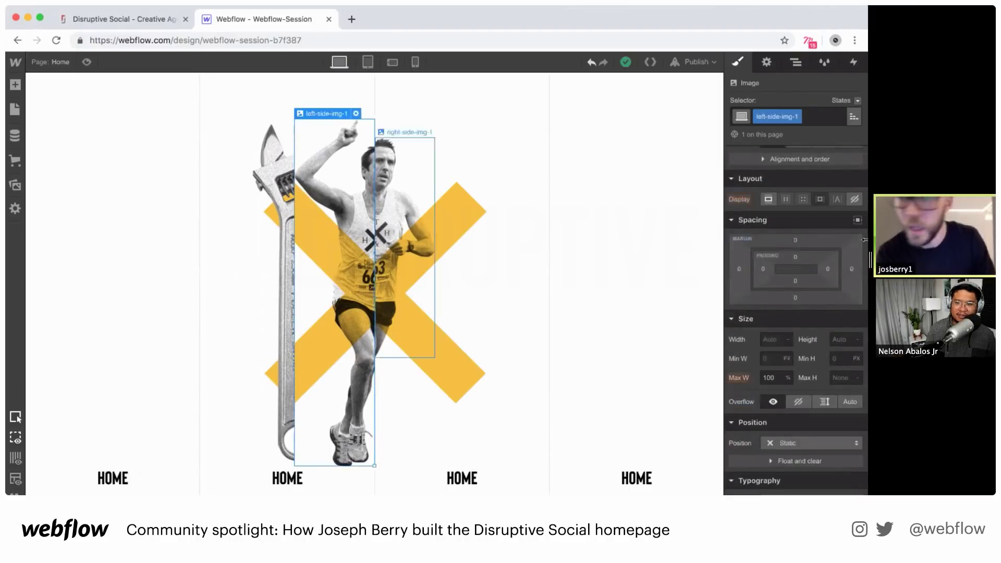
scroll(814, 270, "down", 3)
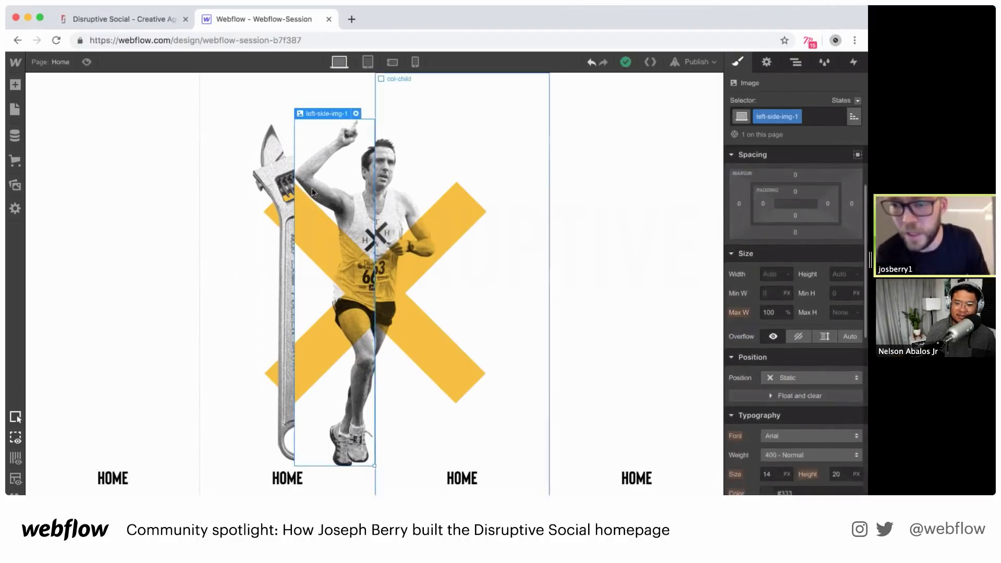
Set the position of the wrench image left-side-img-2 to Absolute
left_click(265, 168)
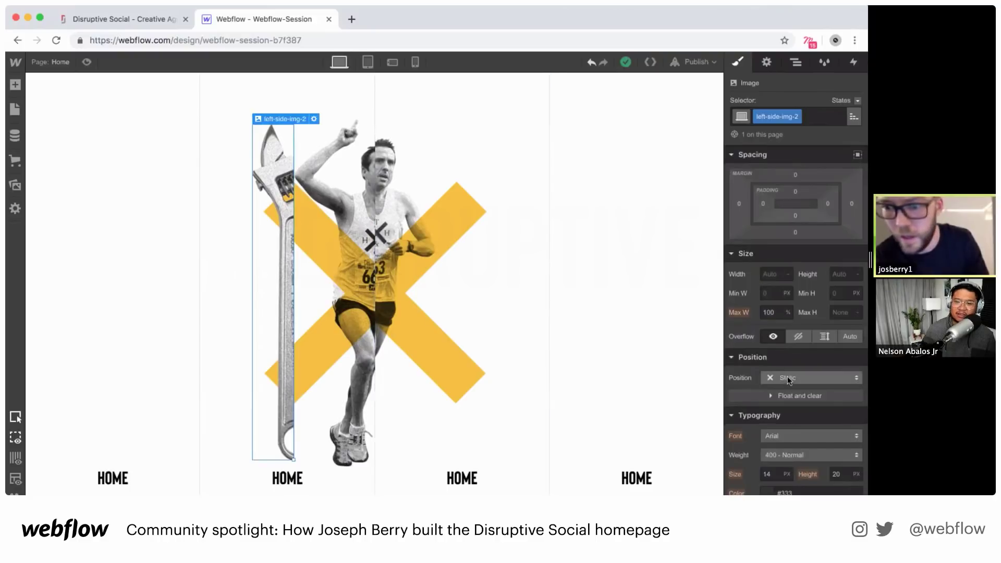
left_click(787, 377)
left_click(789, 406)
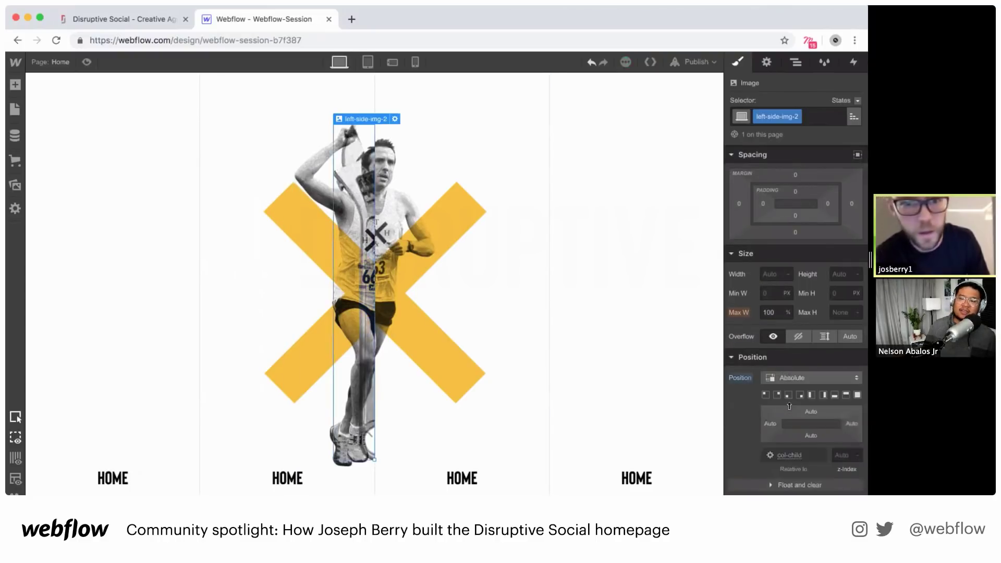
Check the order of the two left images in the element hierarchy and set the runner image left-side-img-1 to Absolute position
left_click(316, 149)
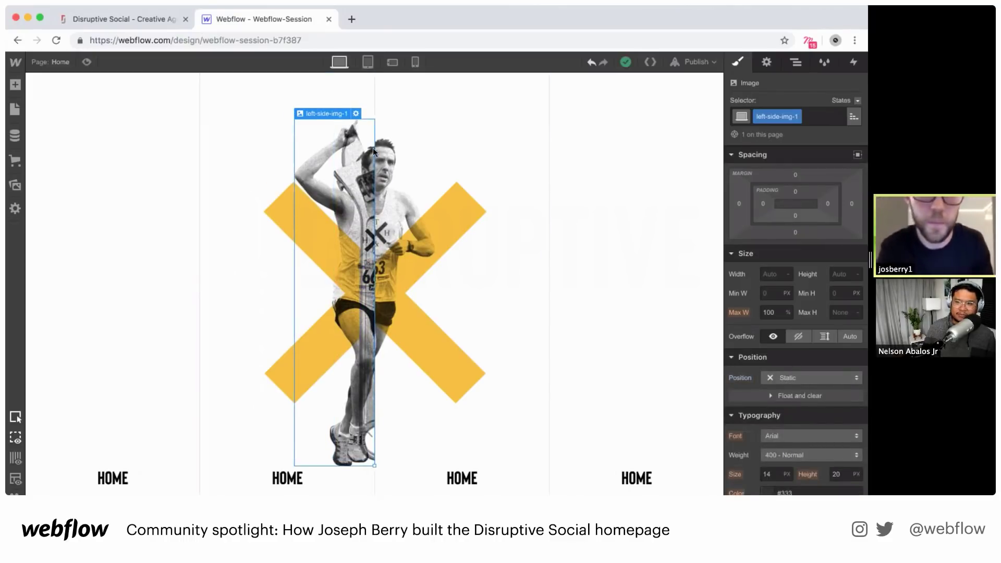
left_click(798, 61)
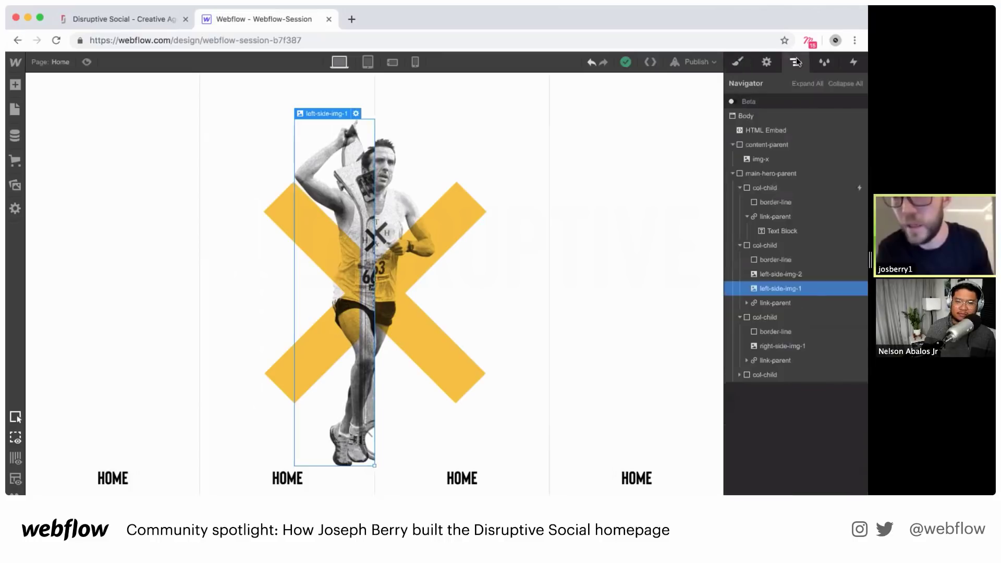
left_click(772, 277)
left_click(737, 62)
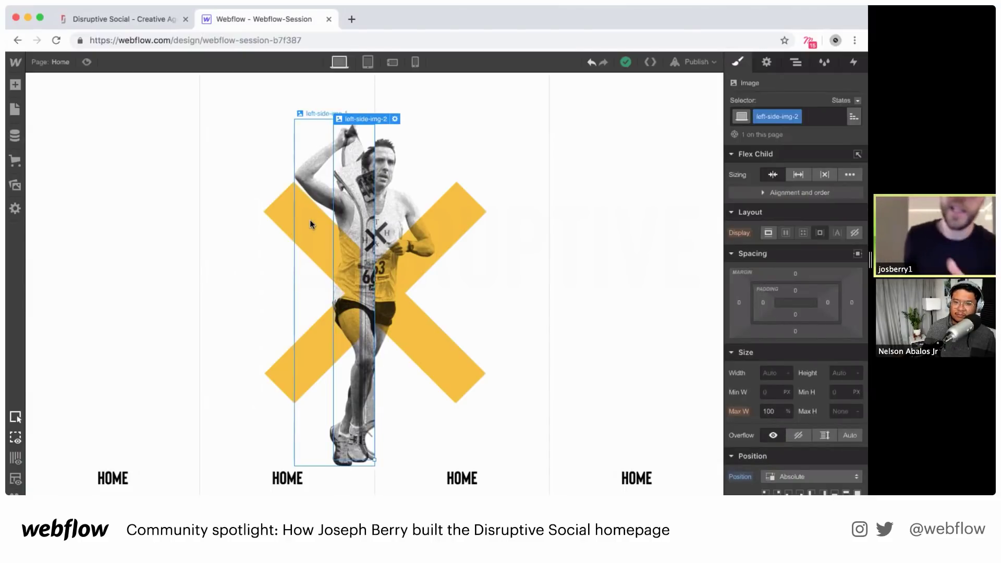
left_click(309, 158)
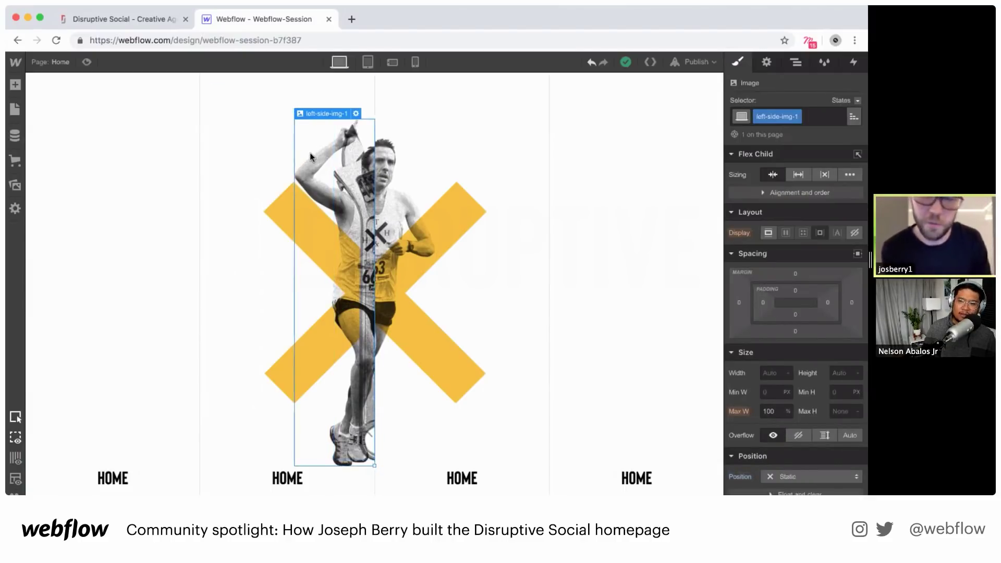
left_click(809, 471)
left_click(783, 442)
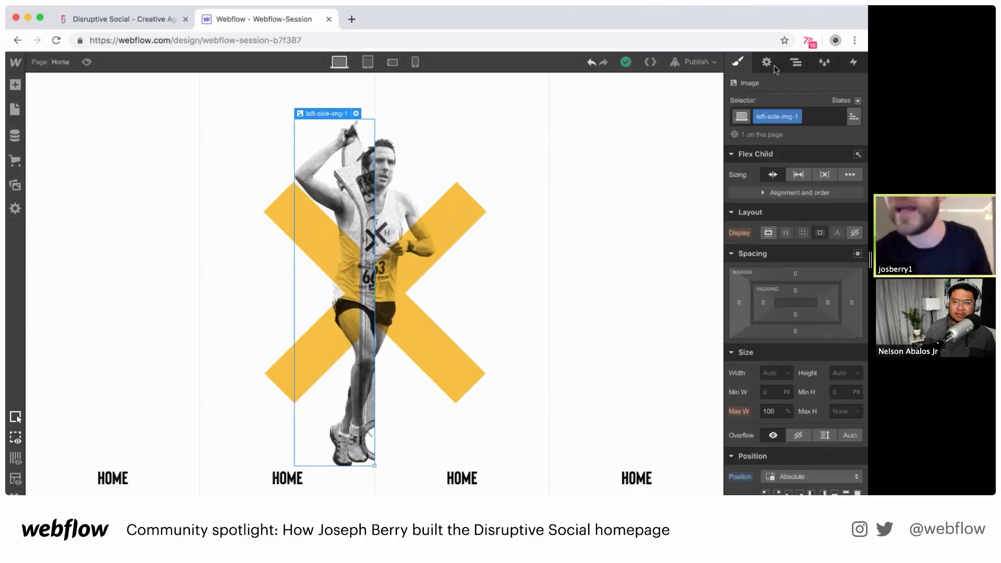
Insert the right wrench half asset (2-ri...t.png) into the third col-child column
left_click(795, 62)
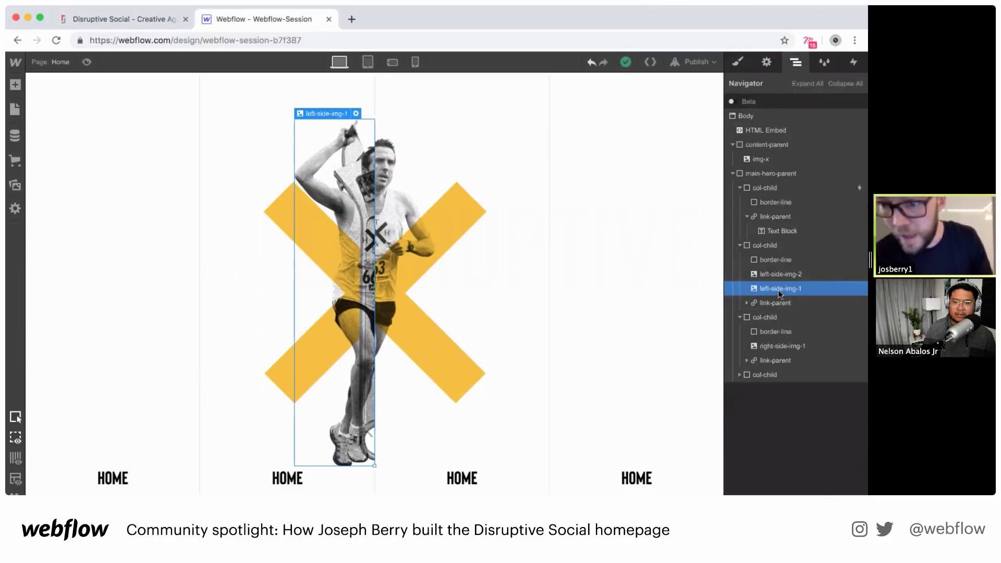
left_click(12, 91)
left_click(15, 85)
left_click(16, 185)
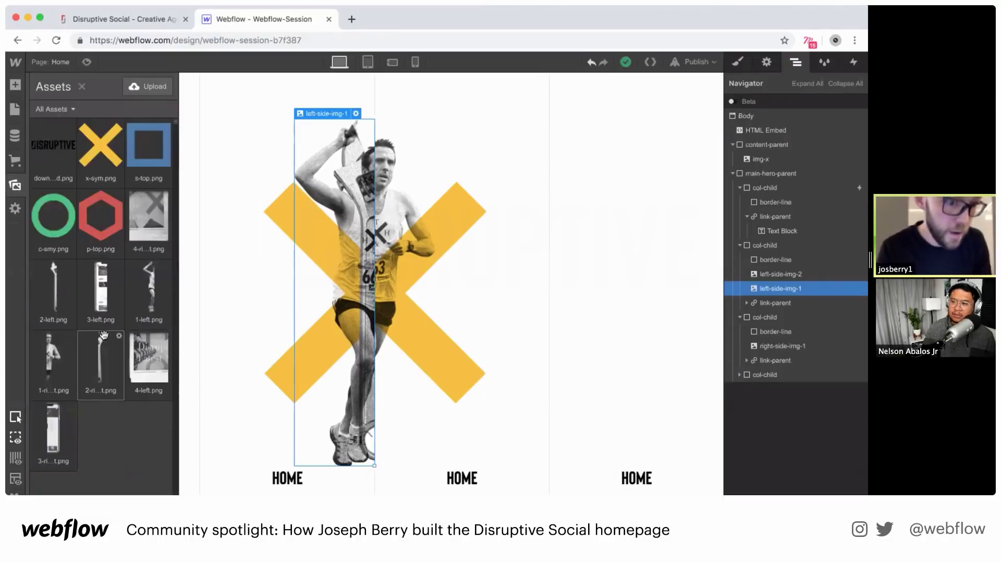
left_click_drag(103, 336, 469, 250)
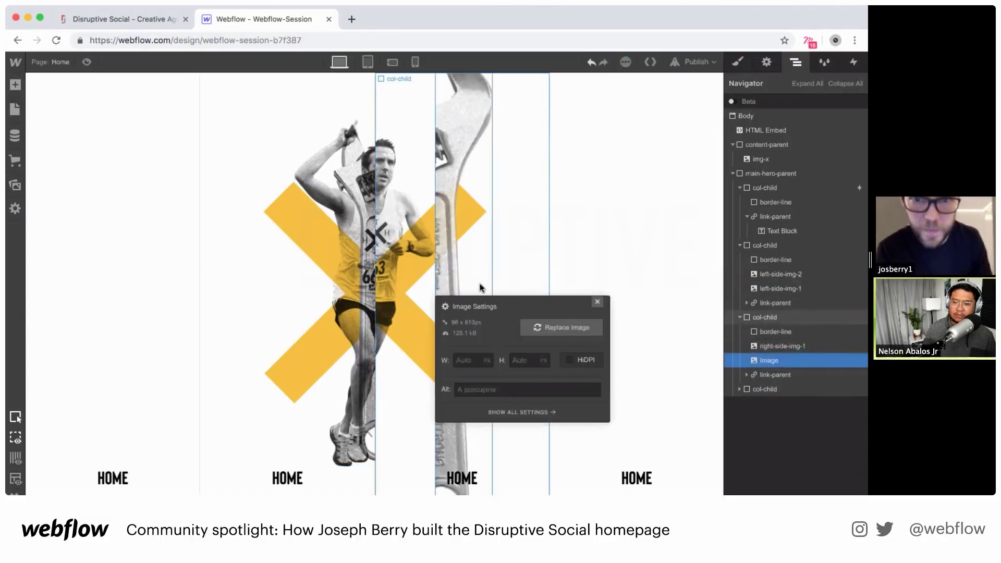
Set the newly inserted right wrench image's width to 70 px with HiDPI off
left_click(570, 359)
left_click(469, 360)
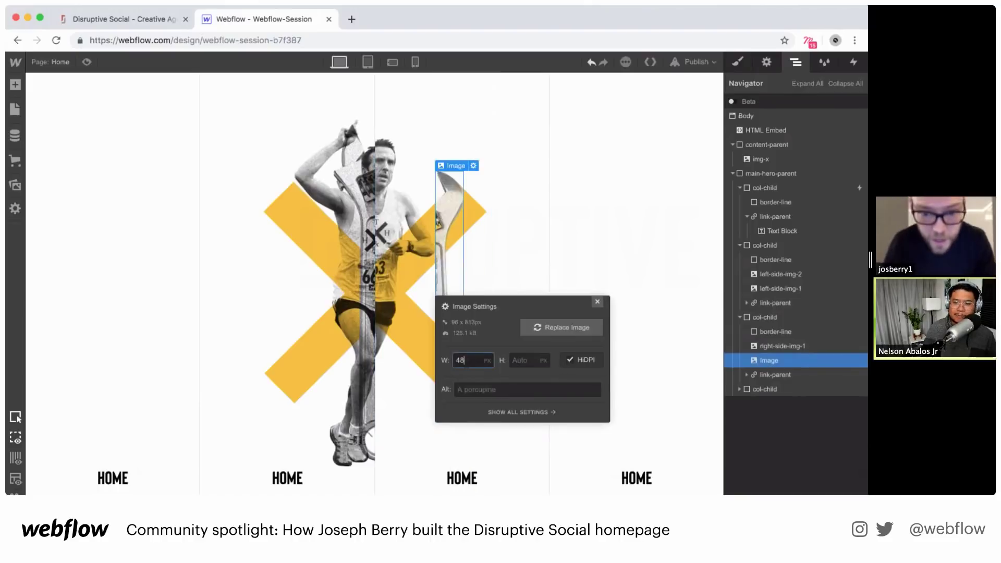
key("BackSpace")
key("BackSpace")
type("59")
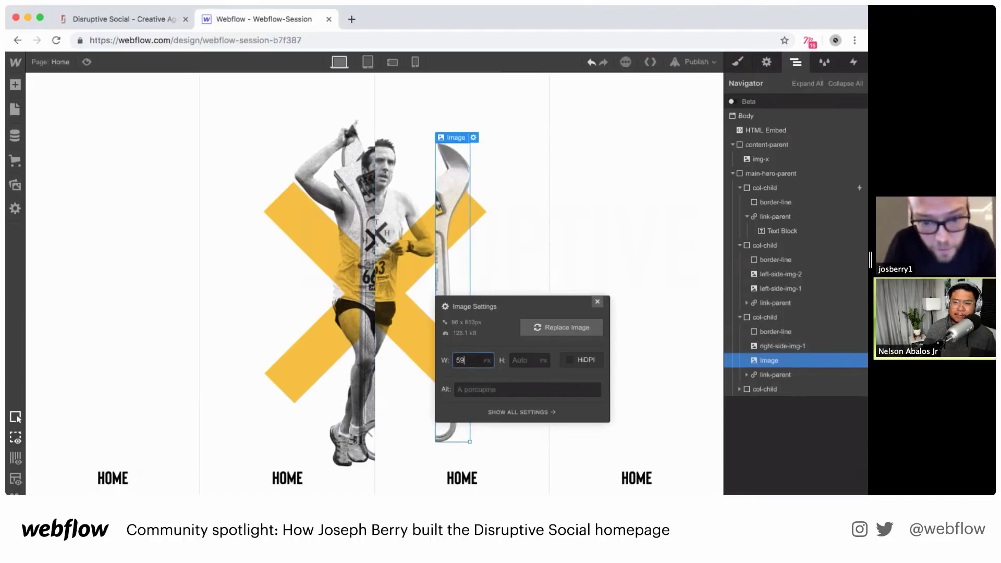
key("Up")
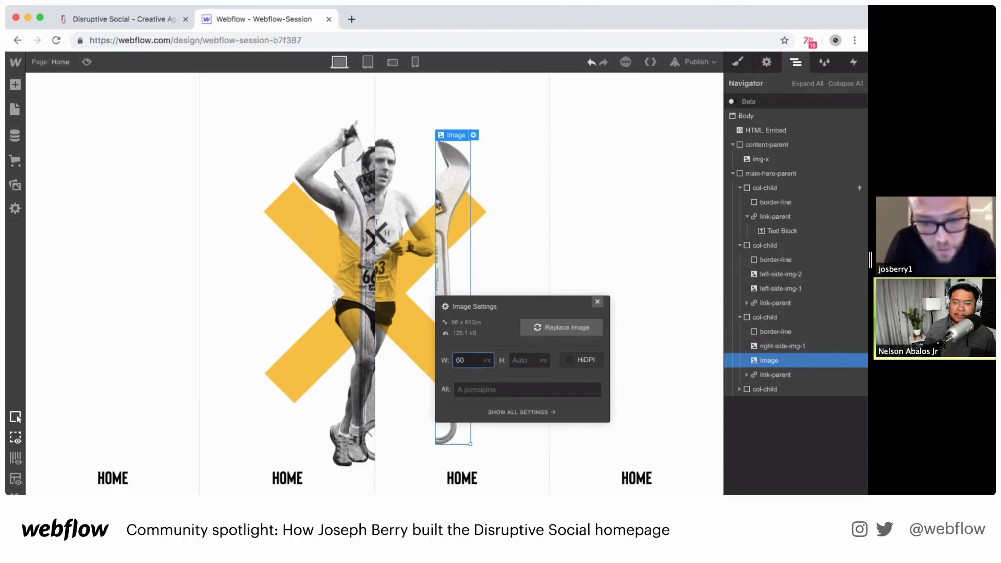
key("shift+Up")
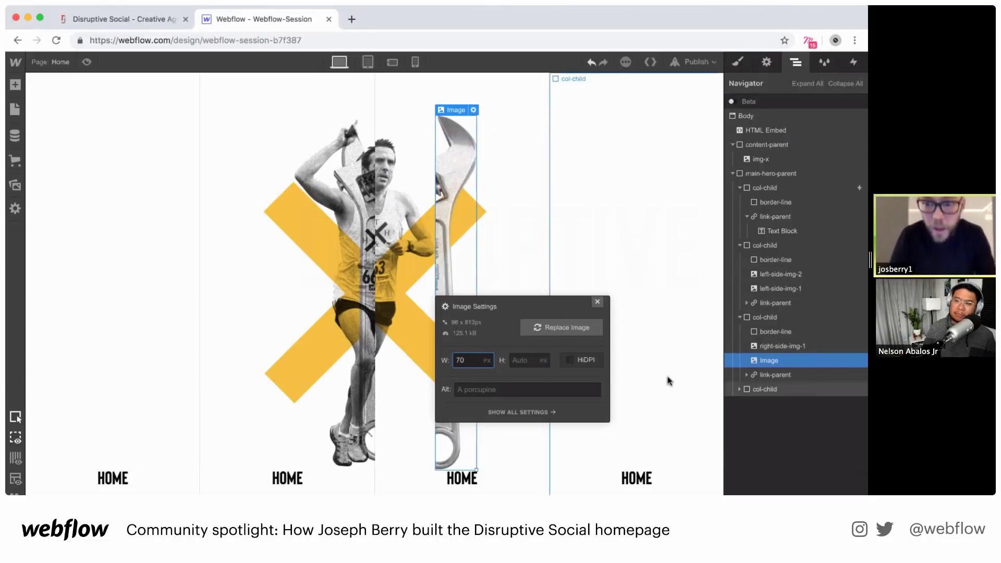
Create the class right-side-img-2 and apply it to the right wrench image
left_click(737, 64)
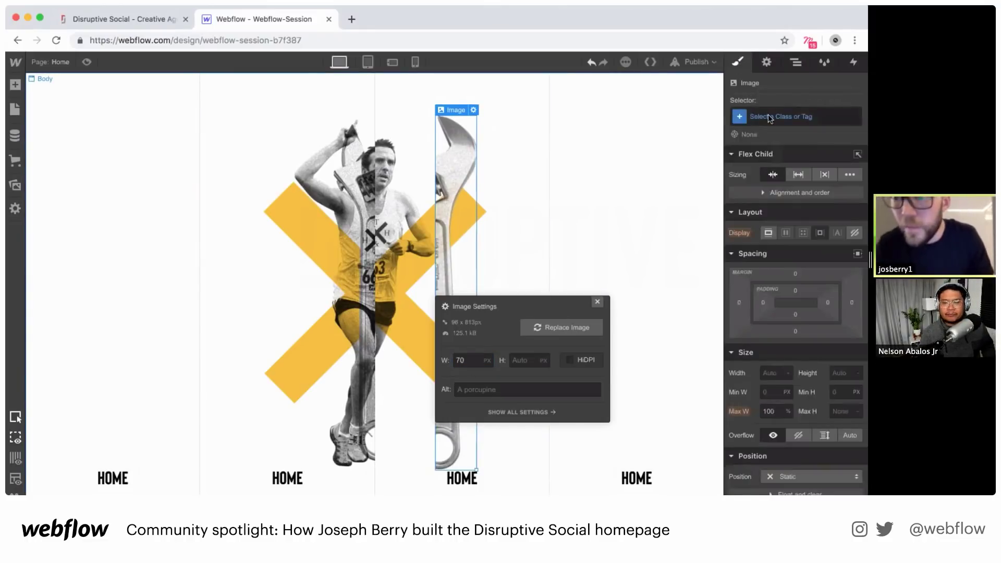
left_click(768, 115)
type("right")
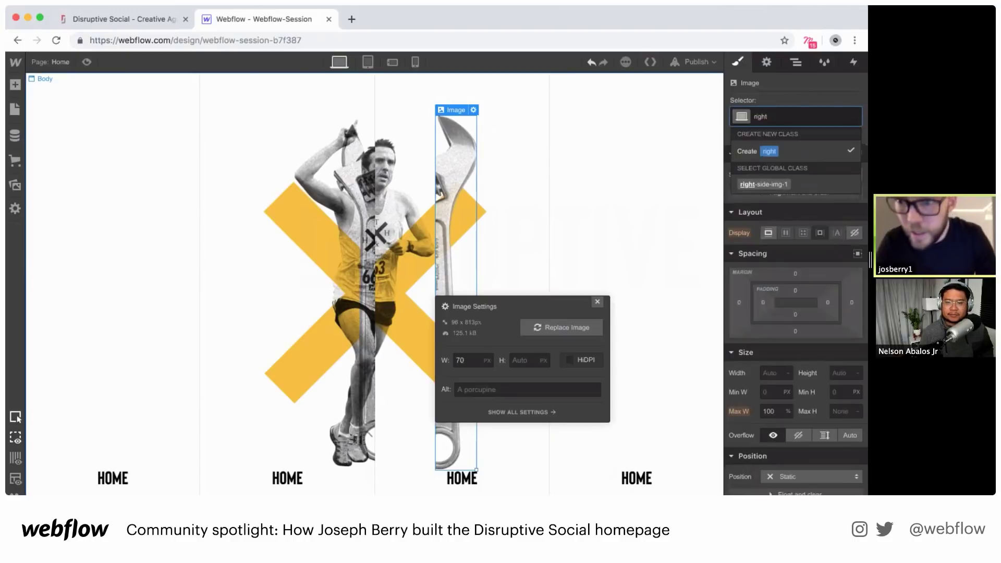
type("-side-")
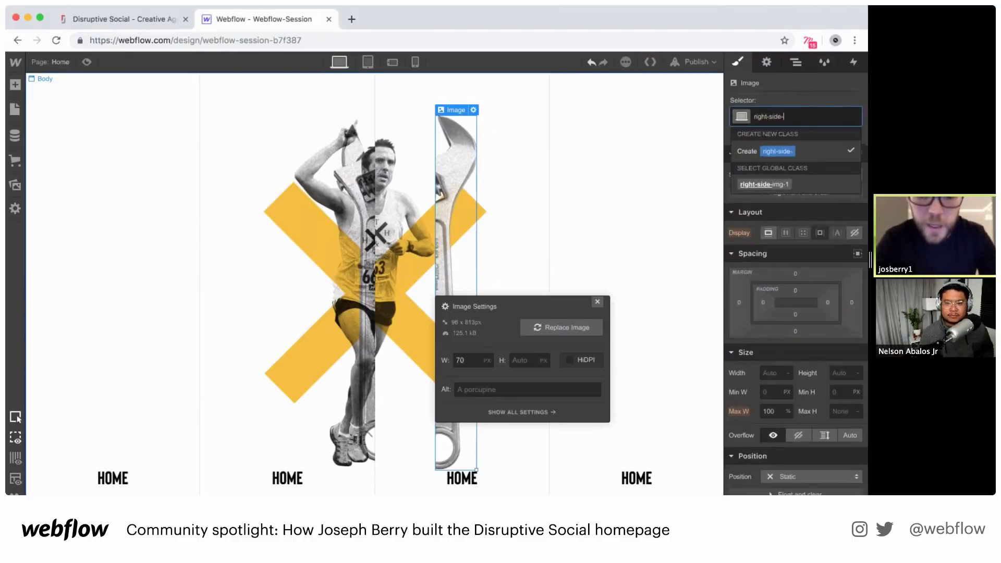
type("img-2")
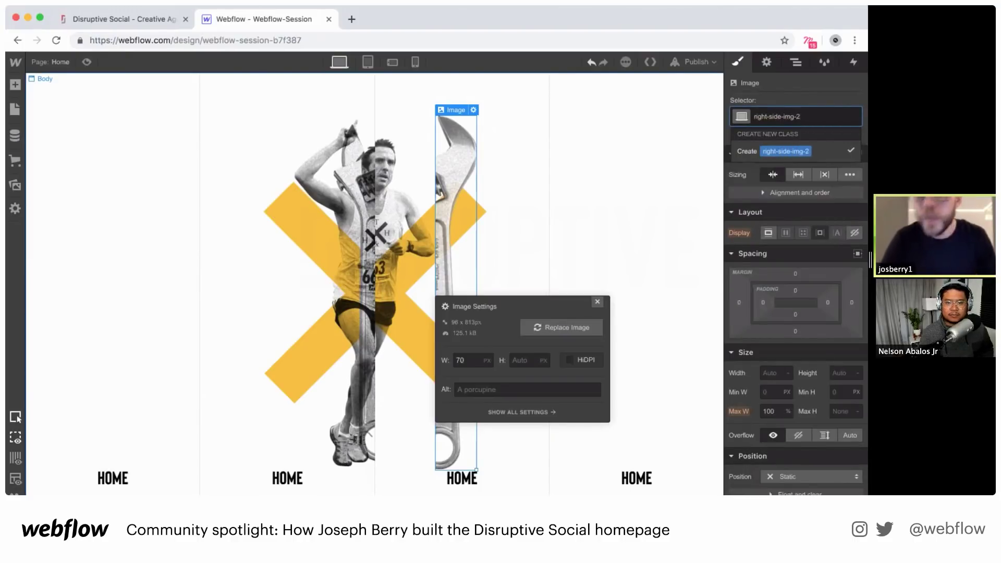
key("Return")
Set right-side-img-2 to Absolute position and preview how the two wrench halves line up on the page
left_click(796, 471)
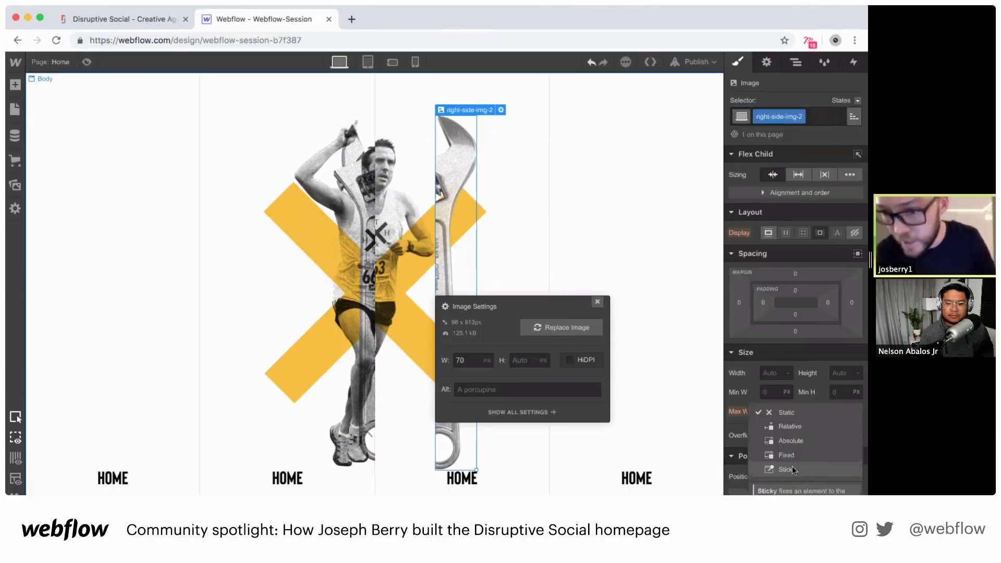
left_click(783, 438)
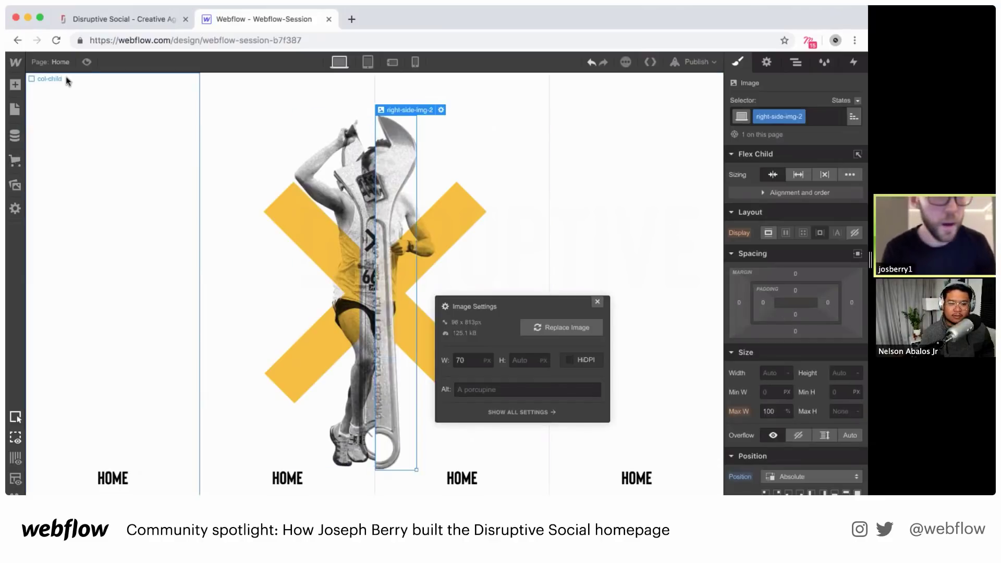
left_click(87, 61)
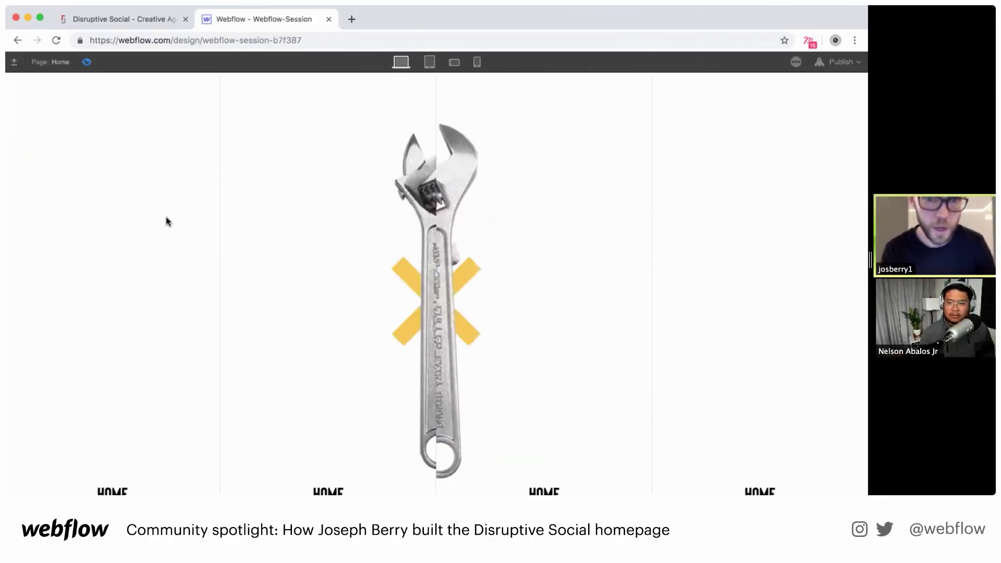
left_click(87, 62)
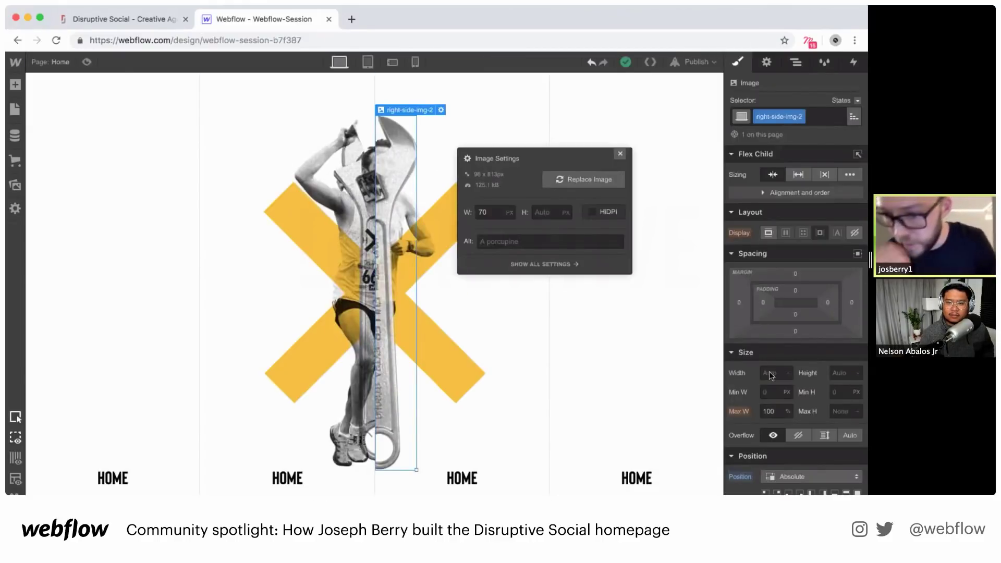
Set the top margin of right-side-img-2 to -20 px, glancing at the live Disruptive Social site for reference
scroll(792, 362, "down", 3)
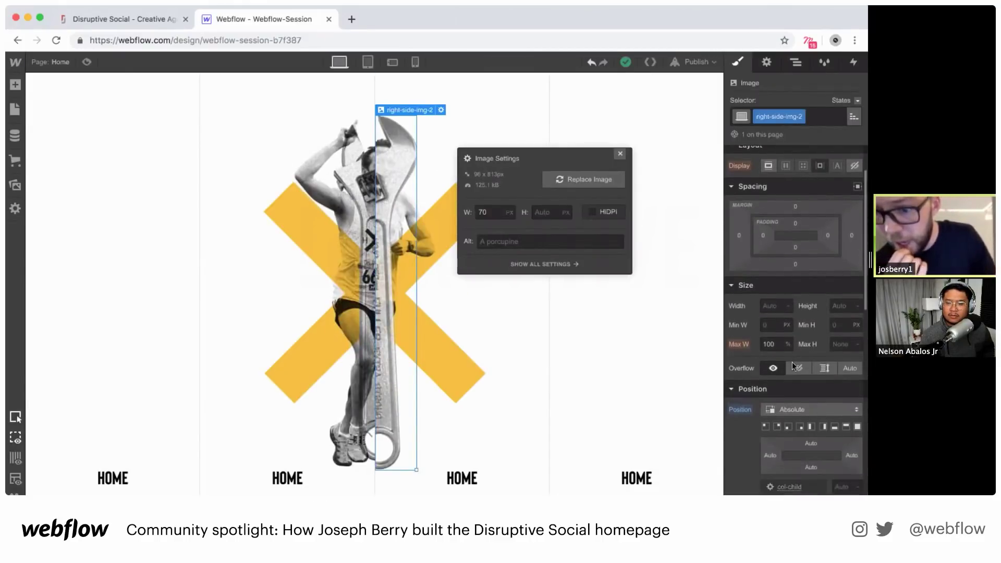
scroll(792, 365, "up", 2)
left_click(796, 248)
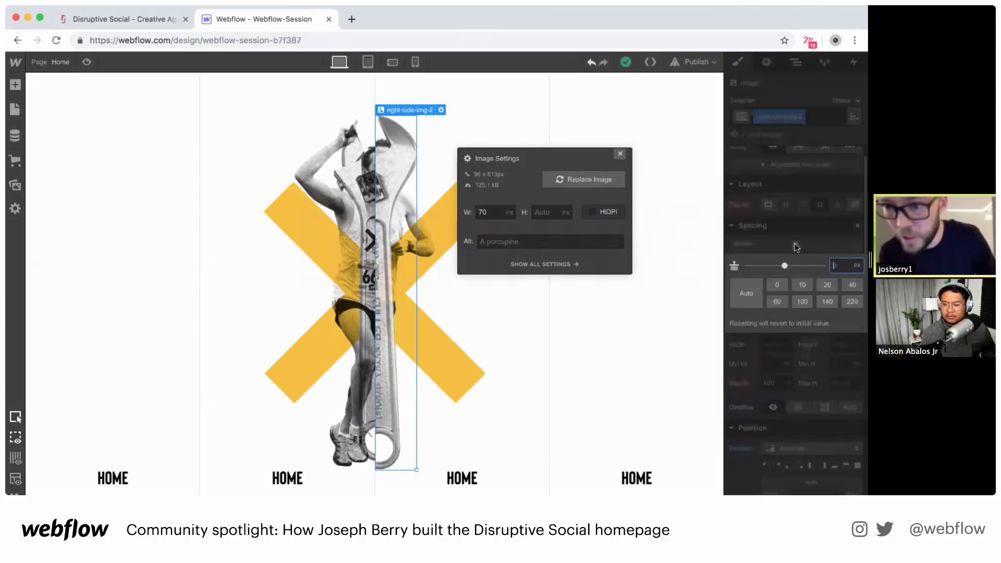
type("-10")
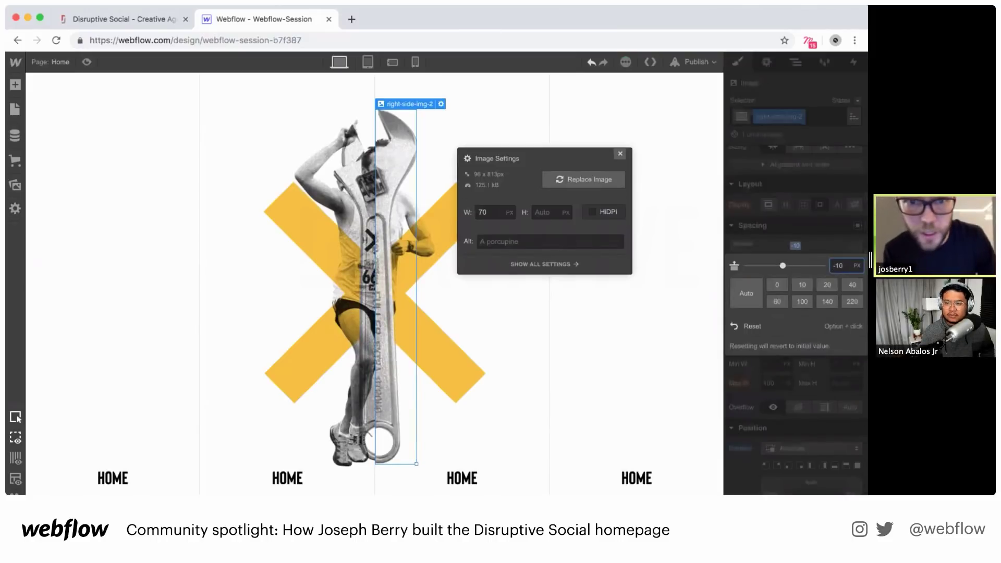
left_click(107, 20)
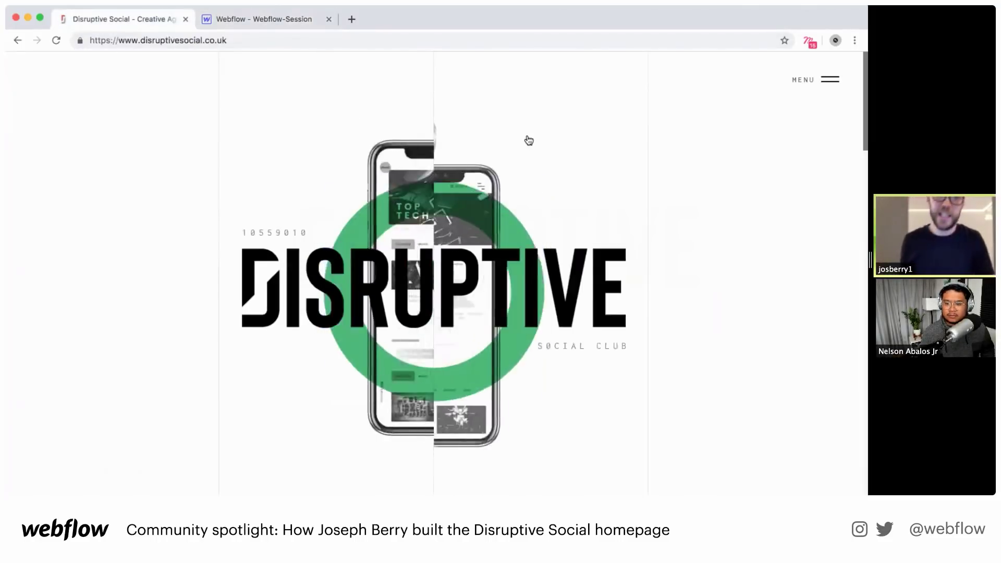
left_click(256, 19)
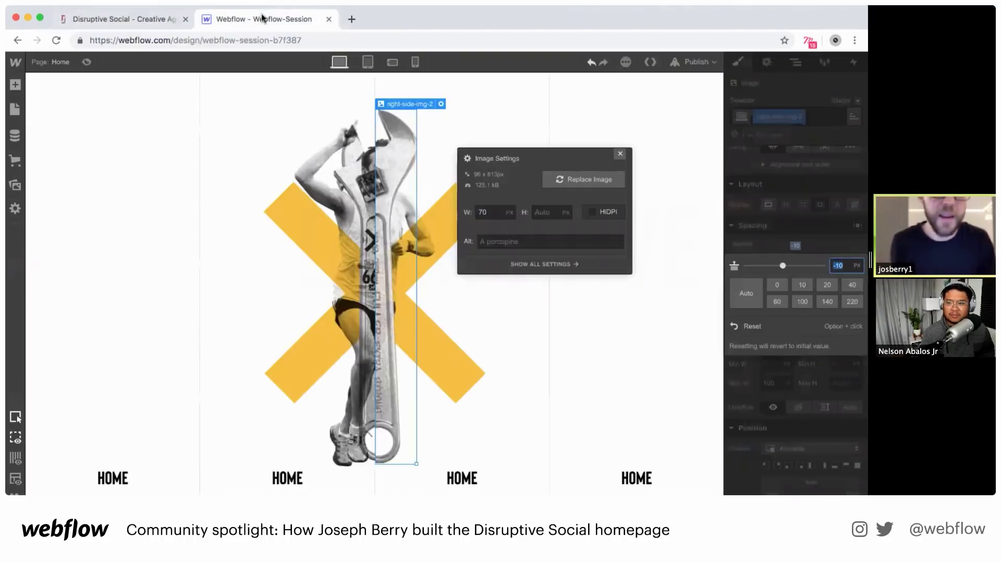
type("20")
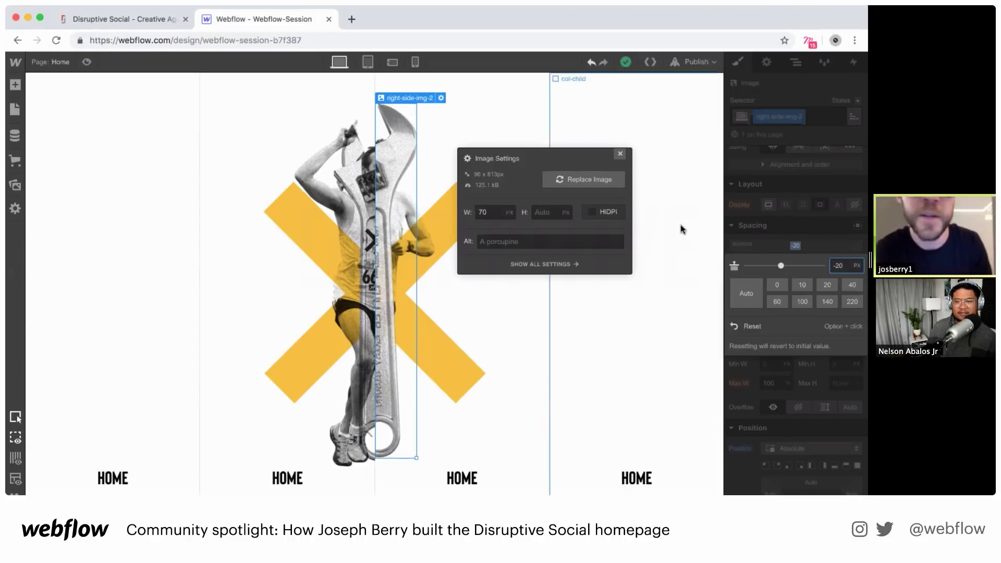
Duplicate the left-side-img-1 and right-side-img-1 blend-mode rules below the originals in the HTML Embed's style code
left_click(619, 153)
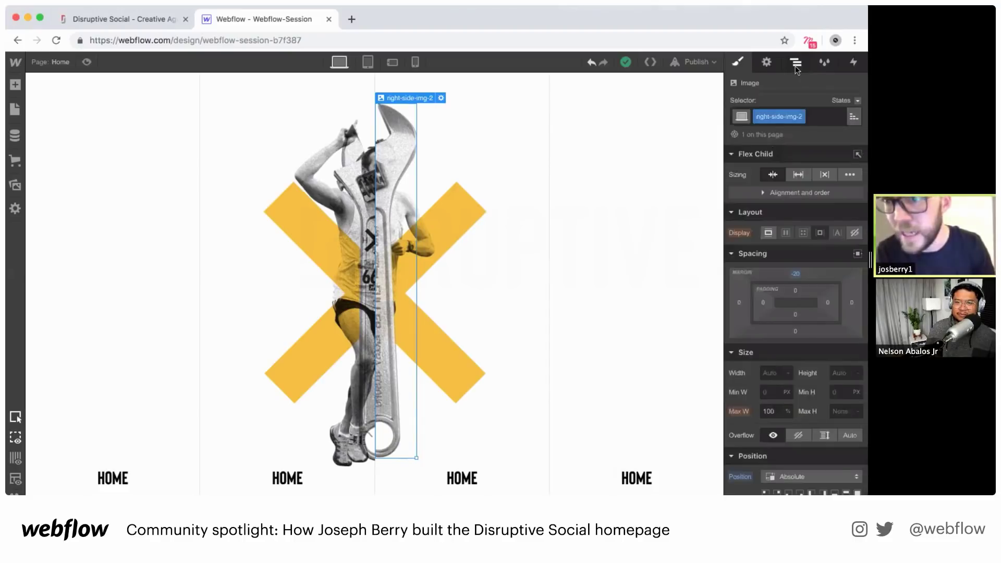
left_click(795, 67)
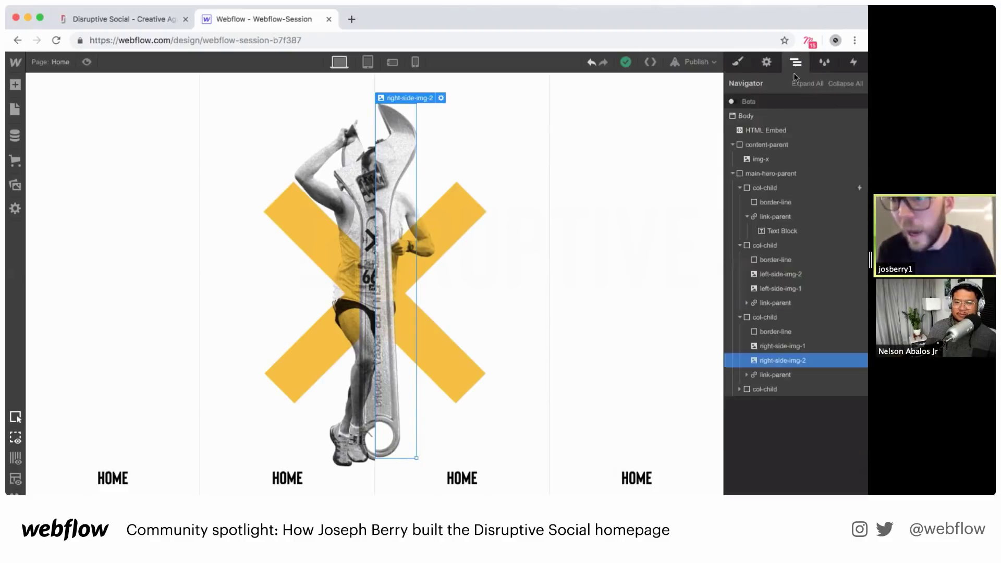
left_click(747, 129)
left_click(766, 62)
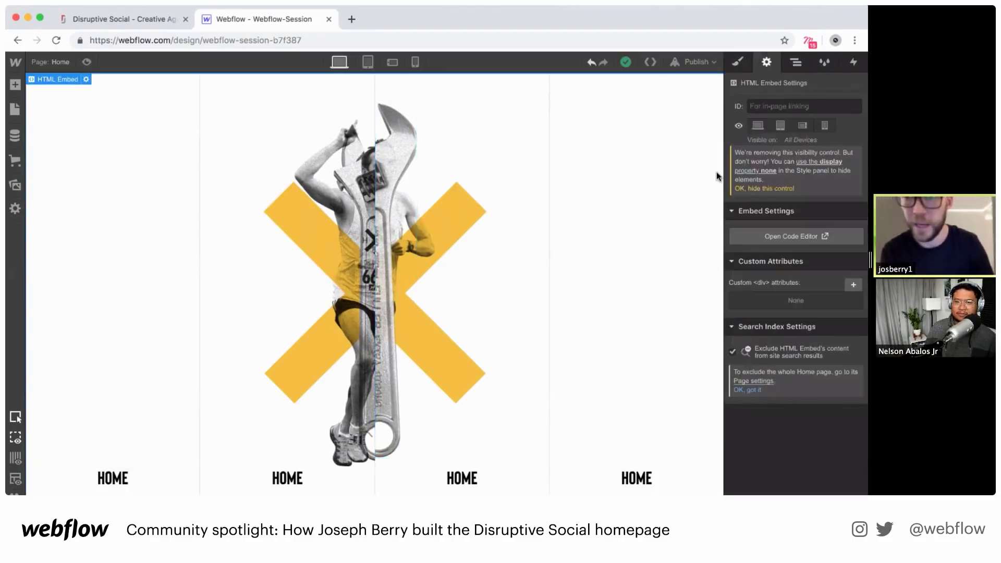
left_click(752, 239)
left_click_drag(230, 258, 227, 167)
key("super+c")
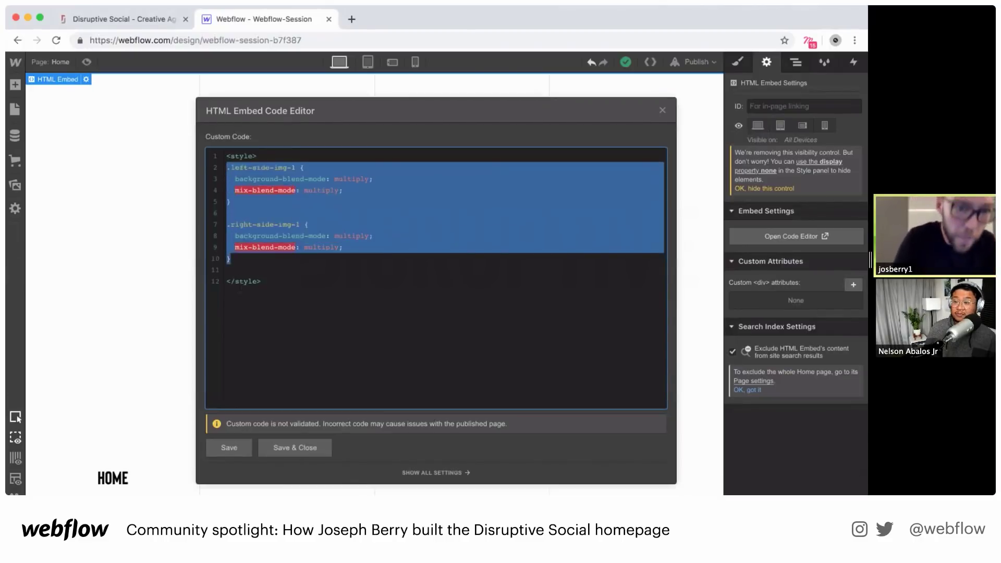
left_click(240, 287)
key("Return")
key("Return")
key("super+v")
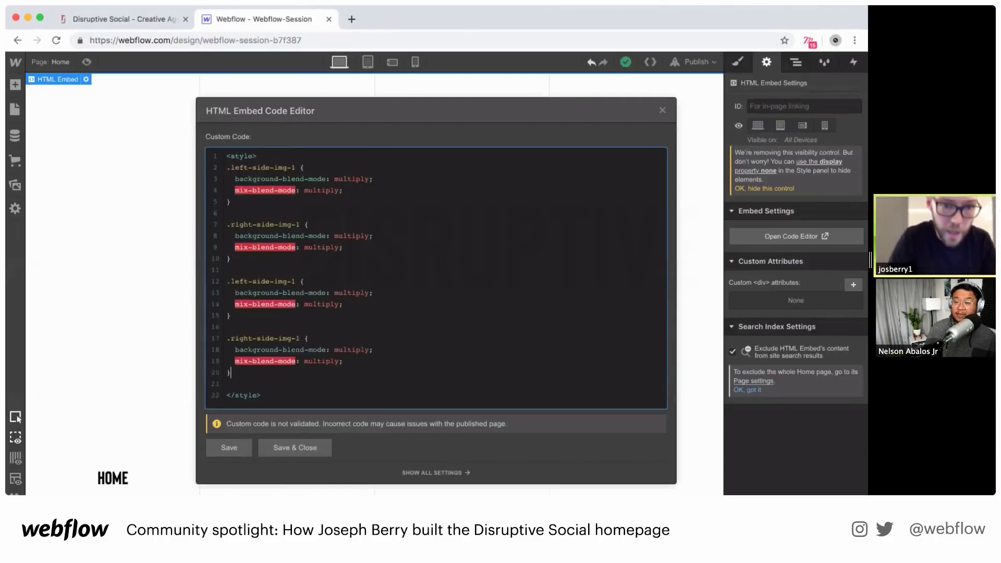
Rename the duplicated selectors to .left-side-img-2 and .right-side-img-2, then save and close the embed code
key("BackSpace")
type("2")
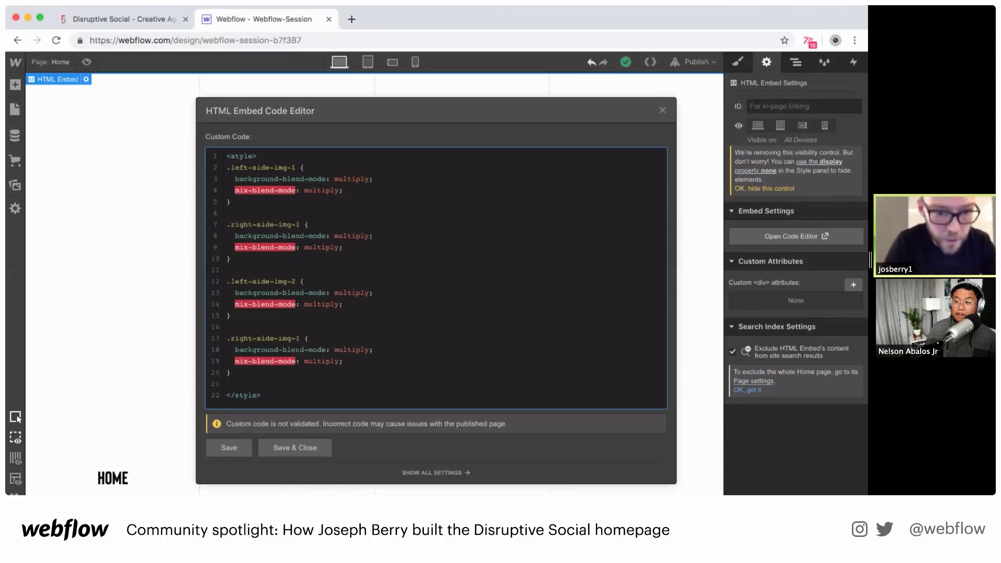
key("BackSpace")
type("2")
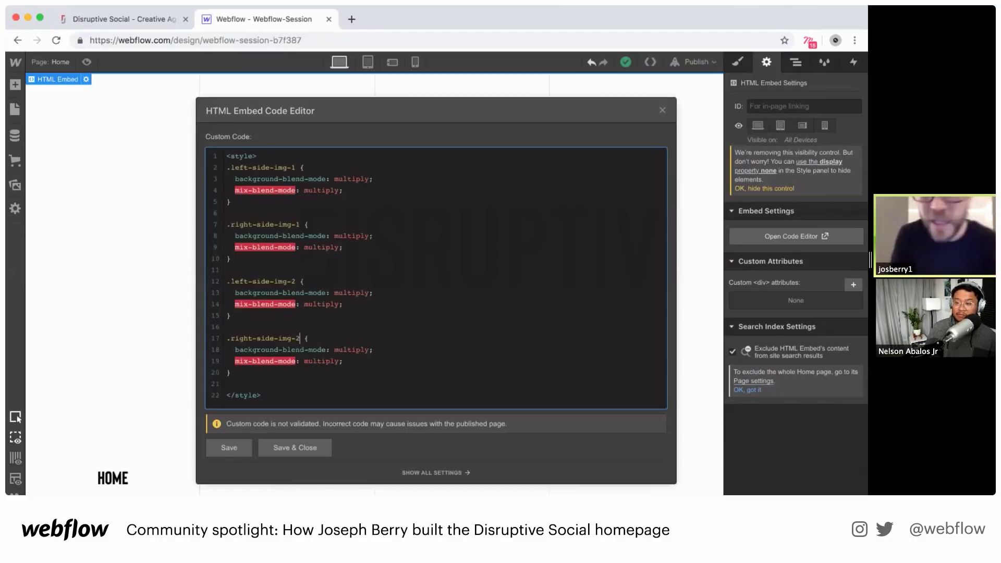
left_click(286, 442)
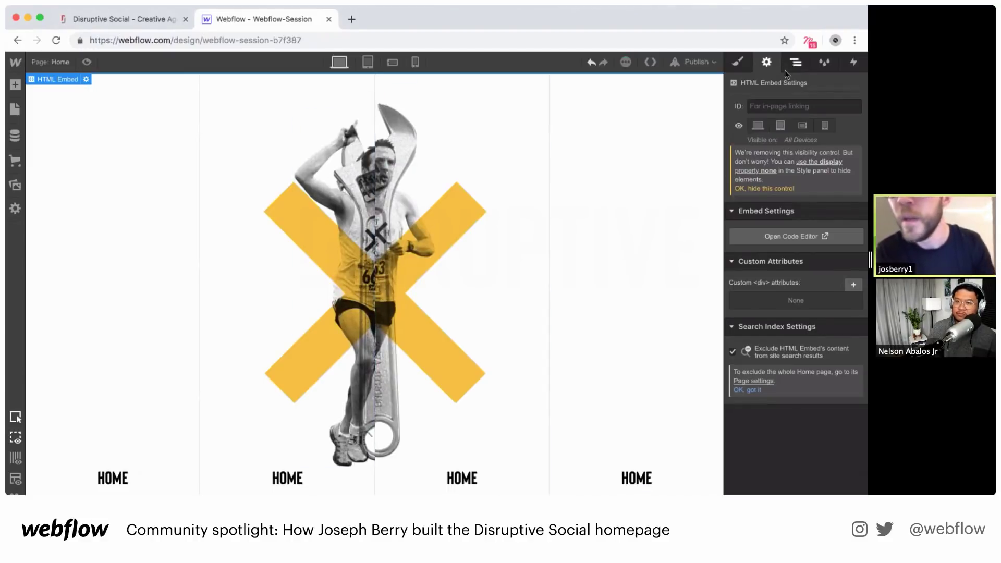
Insert the s-top.png asset into content-parent above img-x, checking the live Disruptive Social site for reference
left_click(795, 62)
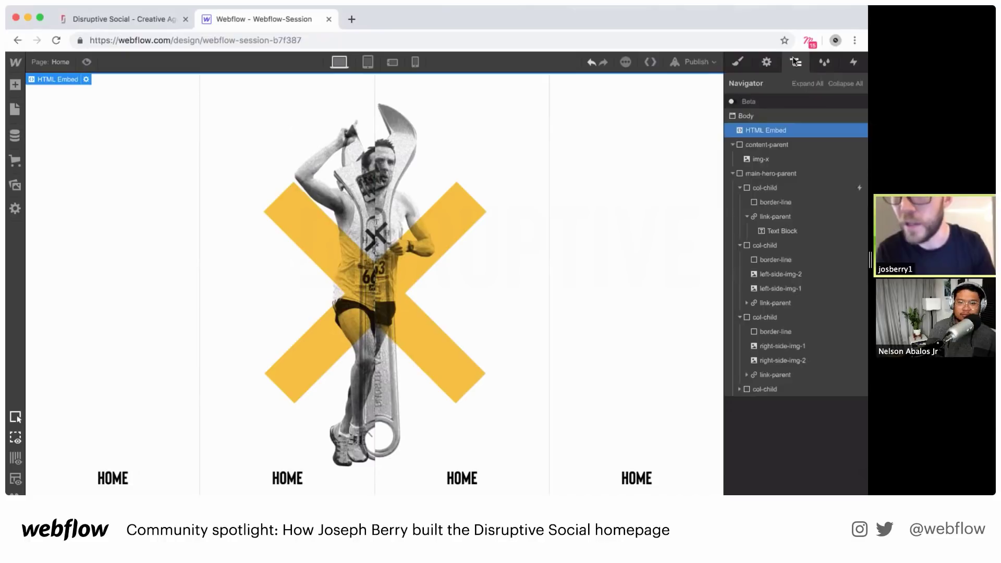
left_click(15, 189)
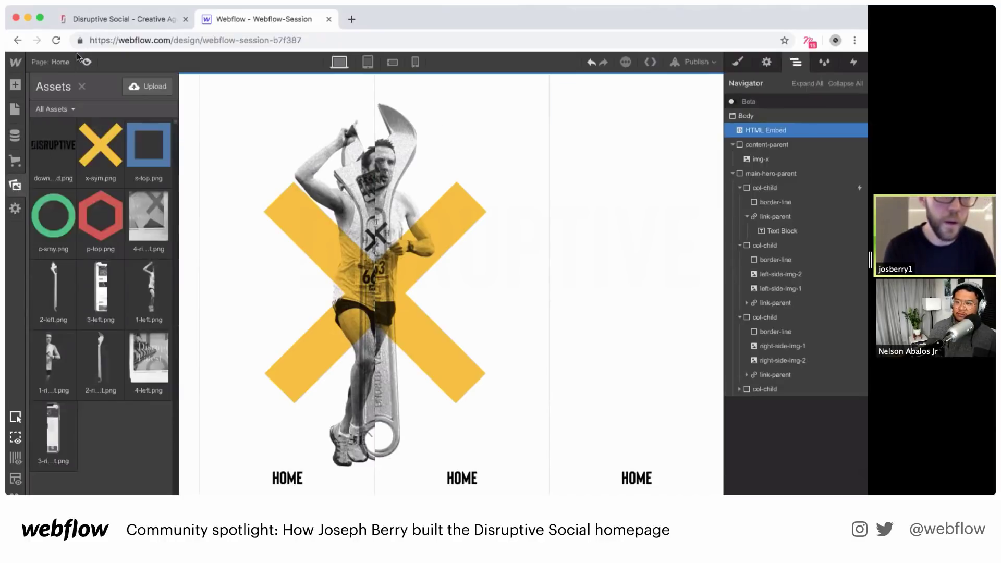
left_click(97, 21)
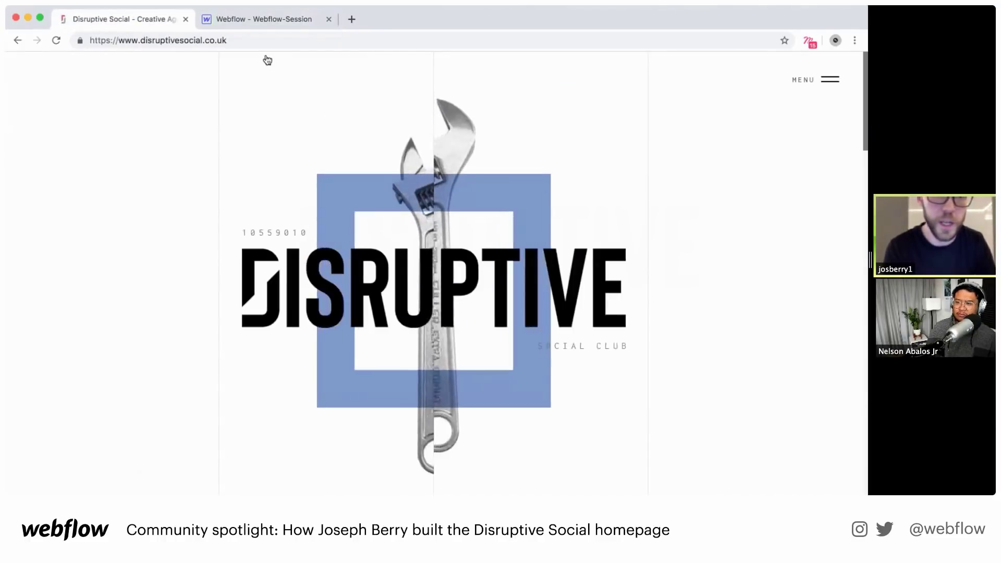
left_click(262, 20)
left_click_drag(150, 140, 776, 156)
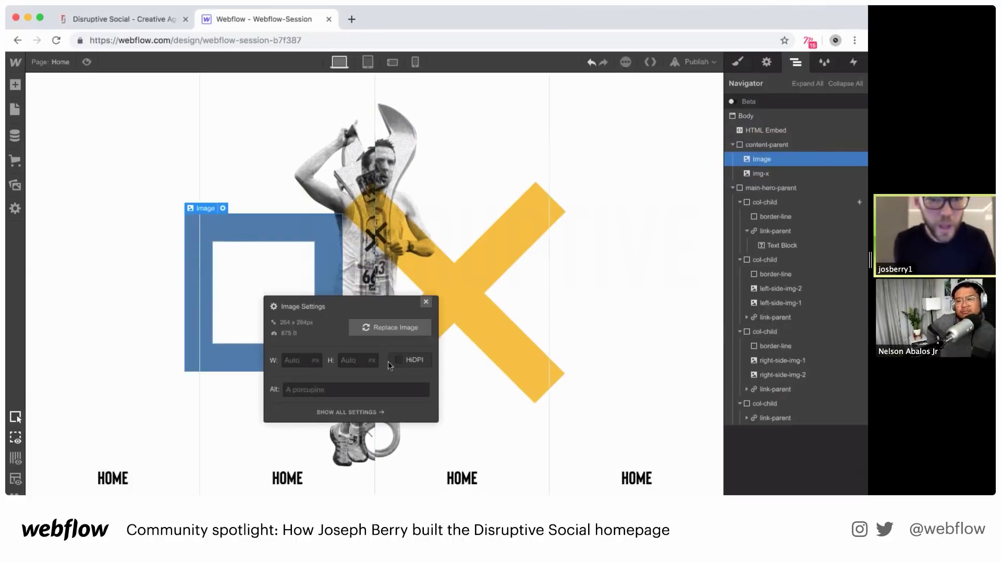
Set the blue square image's width to 350 px with HiDPI off
left_click(297, 361)
type("40")
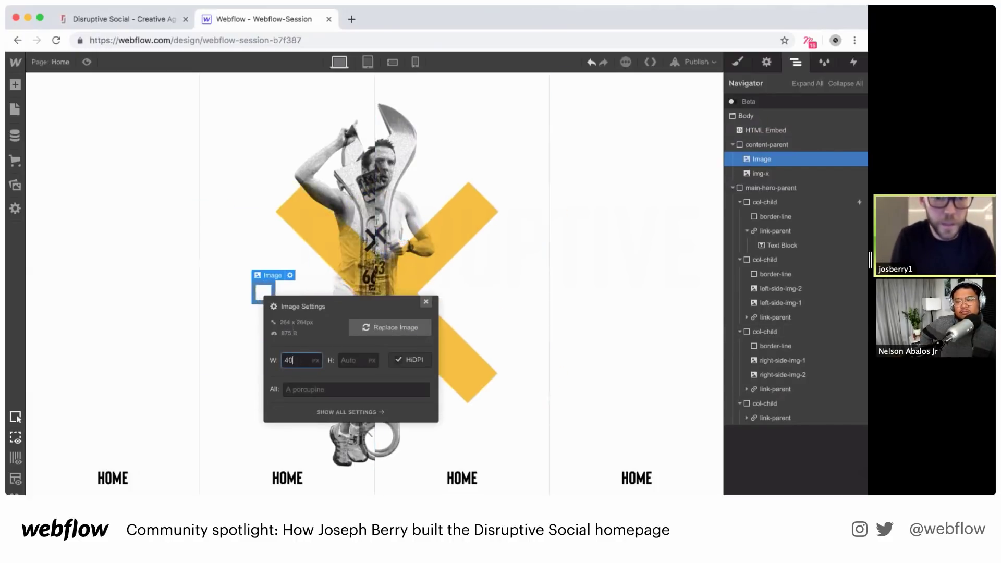
key("shift+Up")
key("shift+Up")
key("shift+Up")
key("shift+Up")
key("shift+Up")
key("shift+Up")
key("shift+Up")
key("shift+Up")
key("shift+Up")
key("shift+Up")
key("shift+Up")
key("shift+Up")
key("shift+Up")
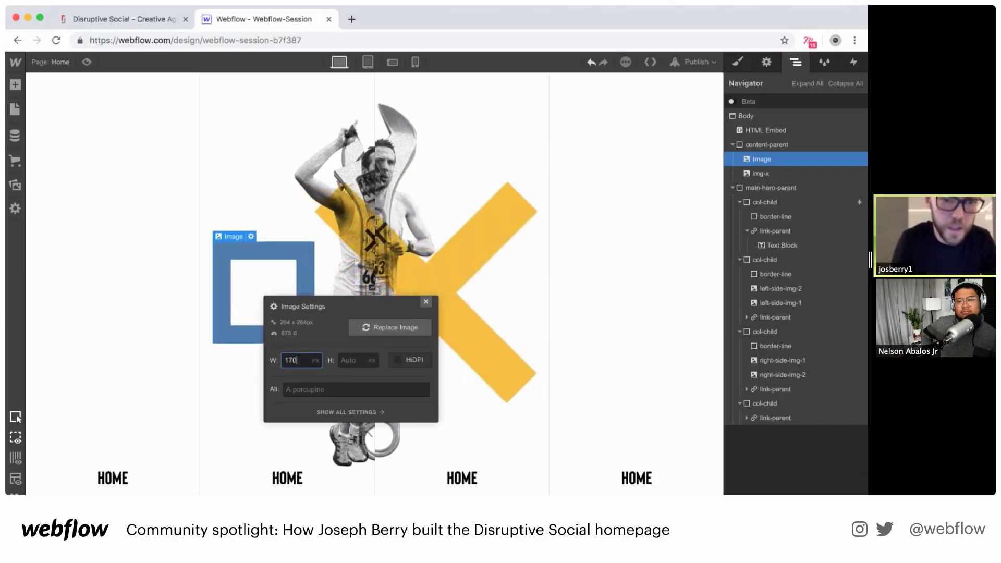
key("shift+Up")
key("shift+Up")
key("shift+Up")
key("shift+Up")
key("shift+Up")
key("shift+Up")
key("shift+Up")
key("shift+Up")
key("shift+Up")
key("shift+Up")
key("shift+Up")
key("shift+Up")
key("shift+Up")
key("shift+Up")
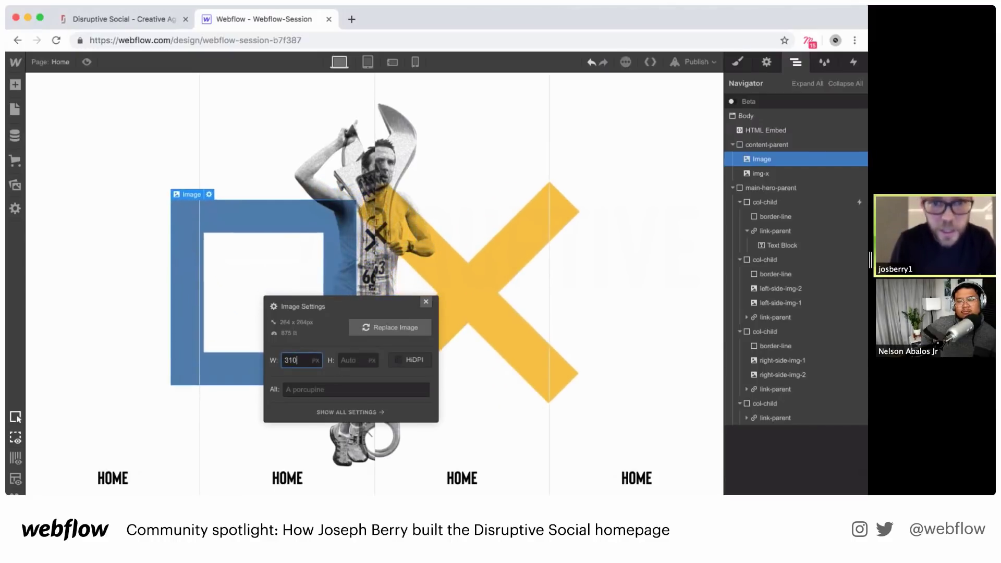
key("shift+Up")
key("shift+Up")
key("shift+Up")
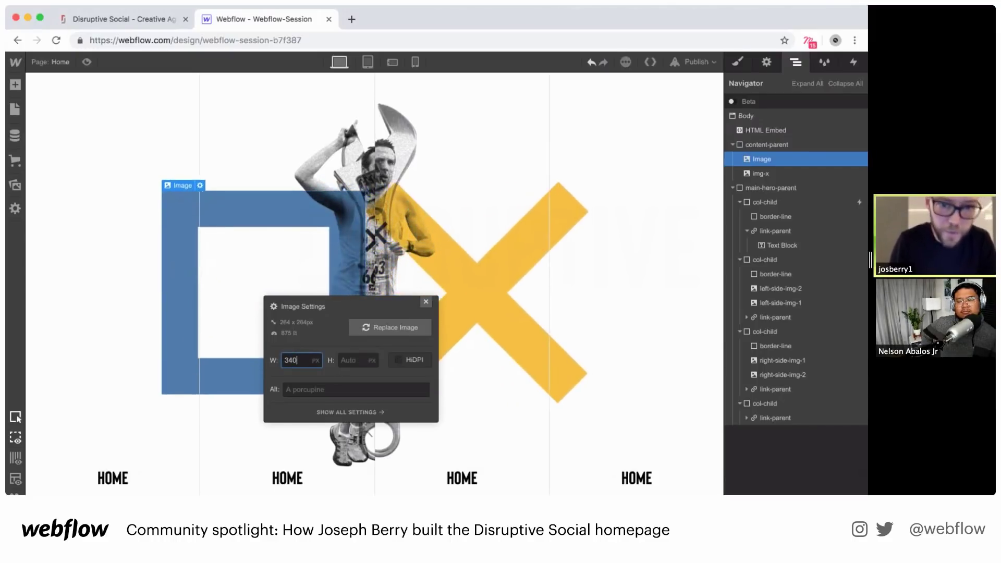
key("shift+Up")
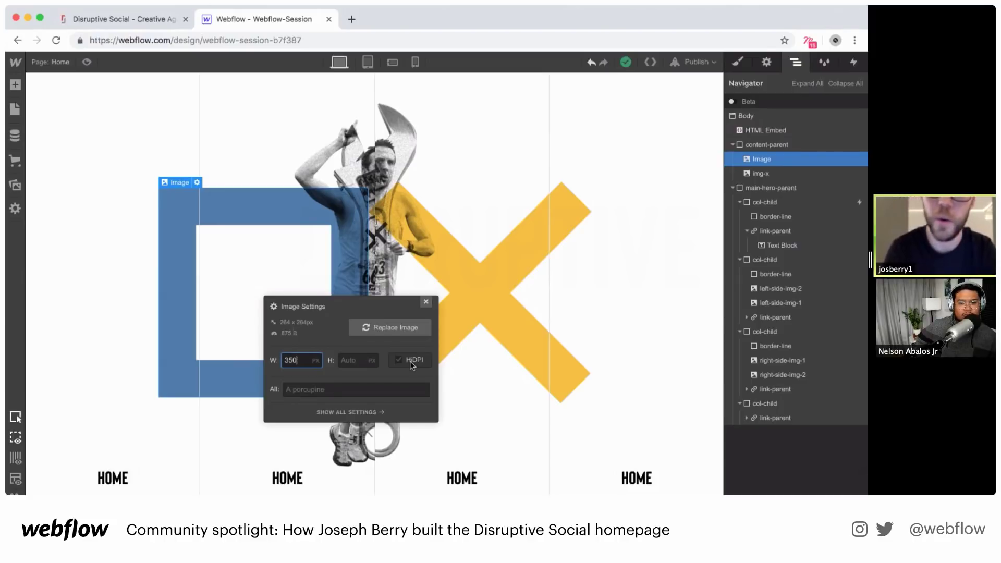
left_click(410, 360)
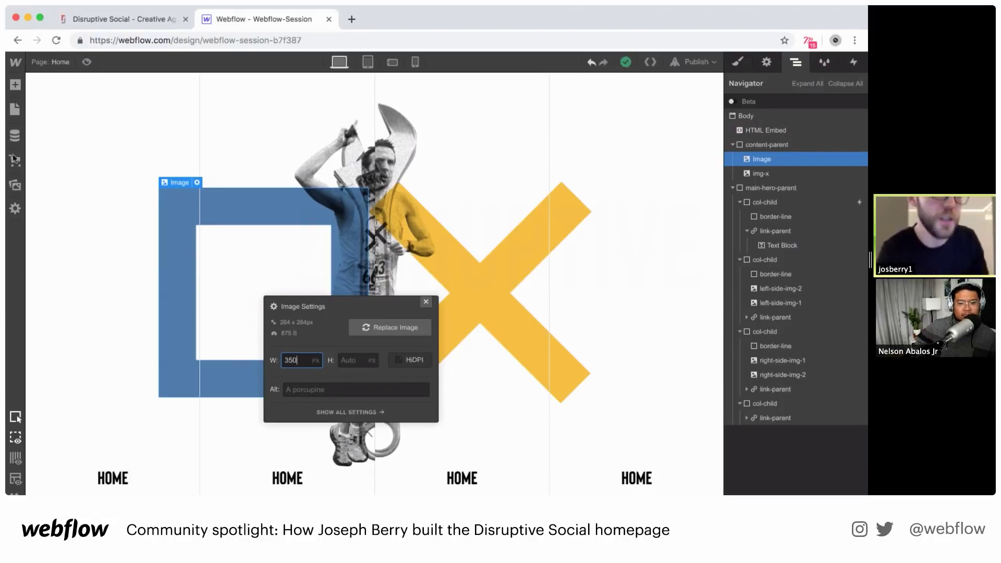
left_click(15, 185)
left_click(69, 126)
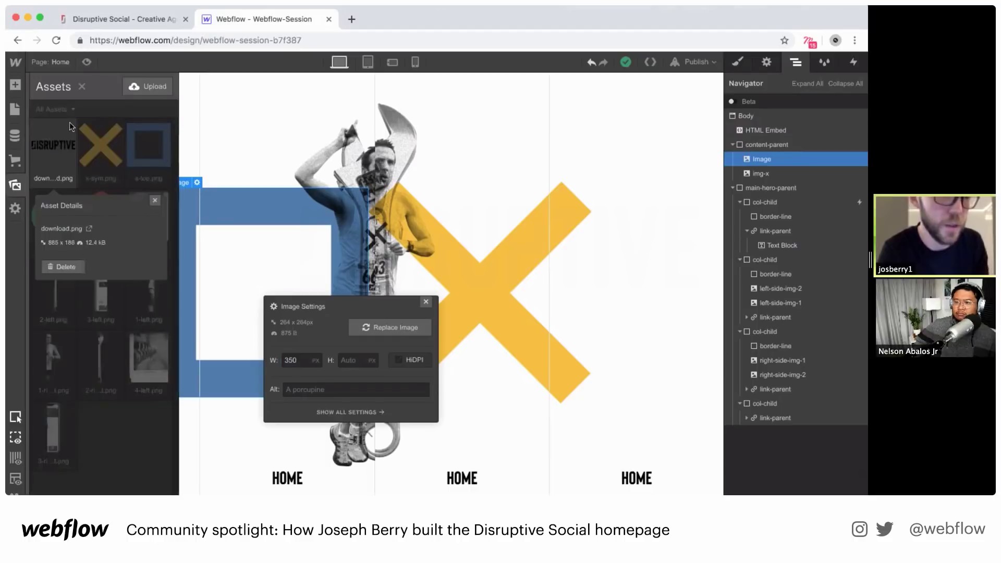
left_click(153, 200)
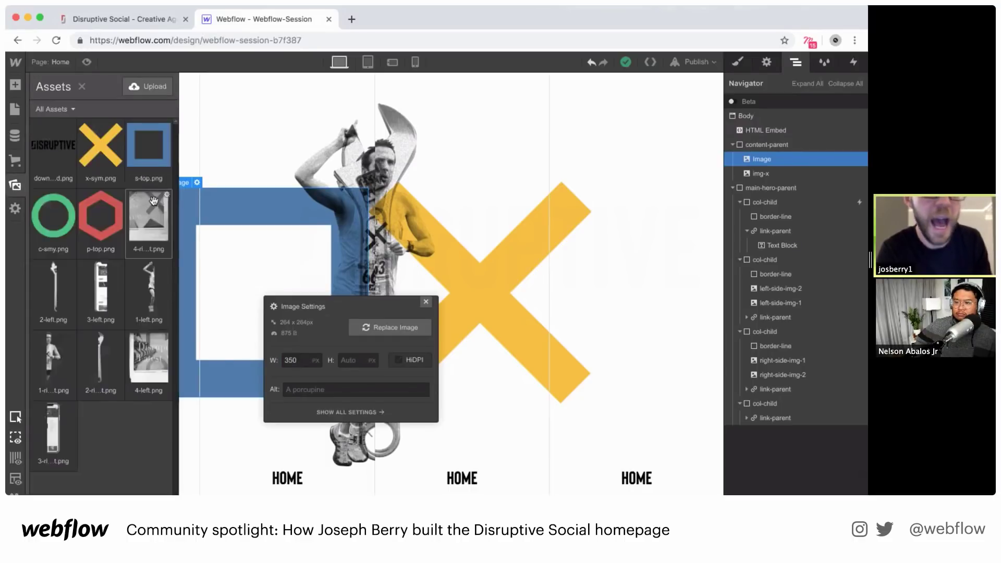
left_click(224, 147)
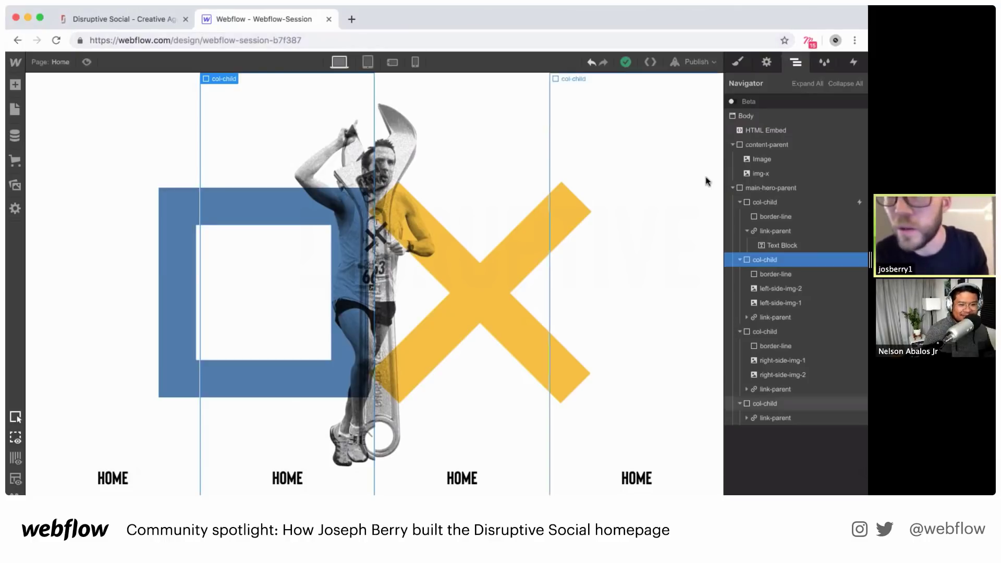
Create the class img-s and apply it to the blue square image in content-parent
left_click(761, 159)
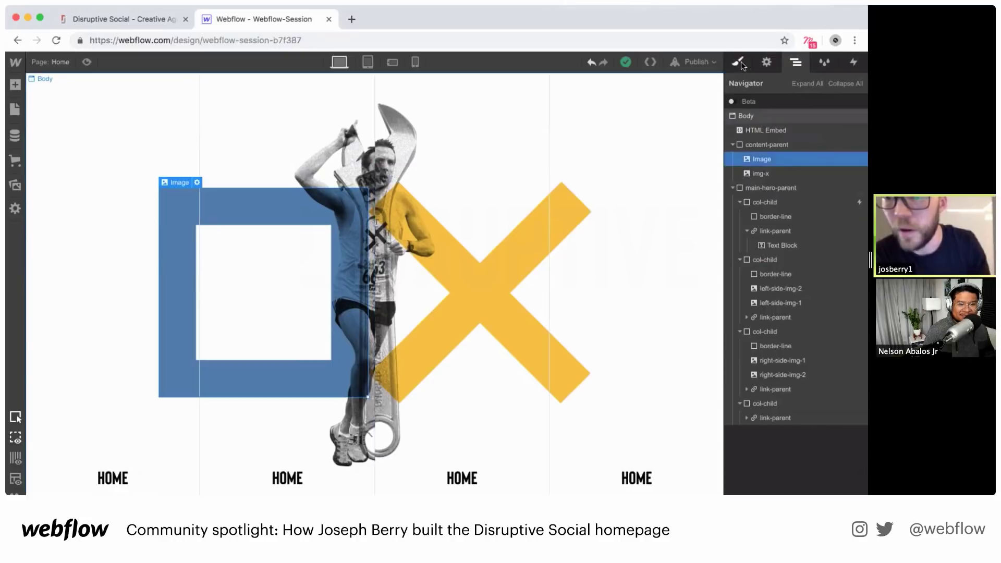
left_click(737, 62)
left_click(780, 116)
type("img-")
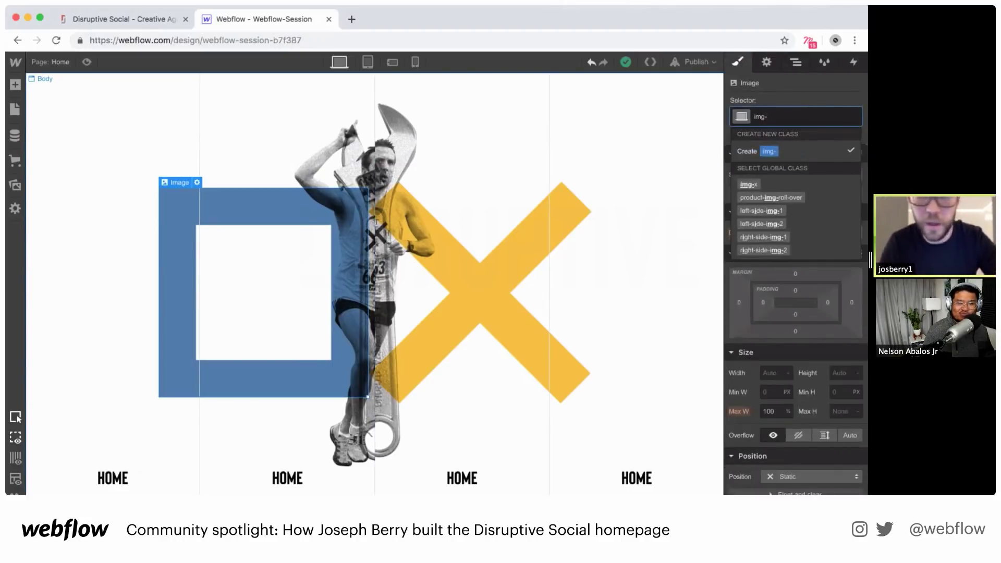
type("s")
key("Return")
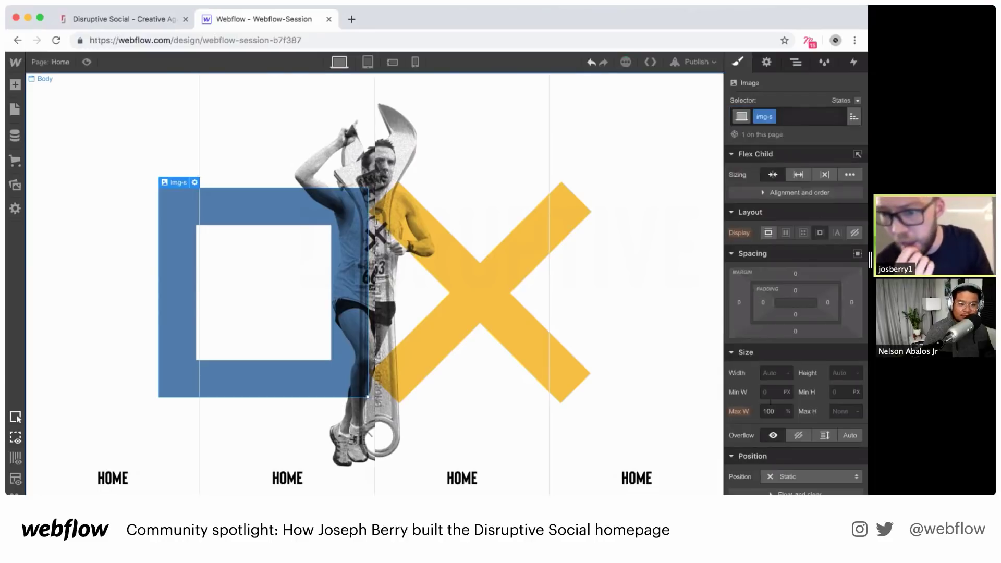
Set the img-s image to Absolute position so it overlaps the yellow X
scroll(793, 312, "down", 3)
left_click(784, 404)
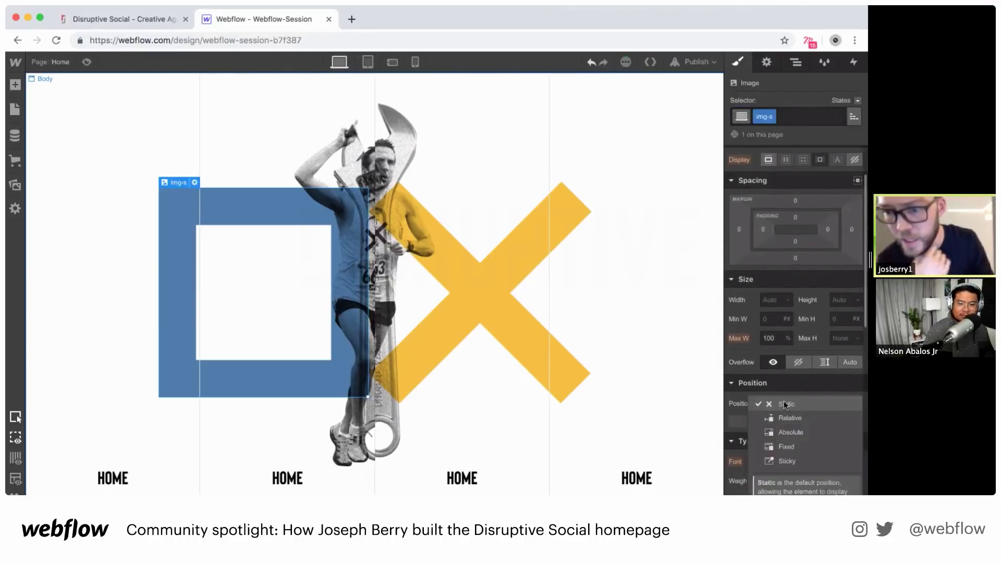
left_click(788, 432)
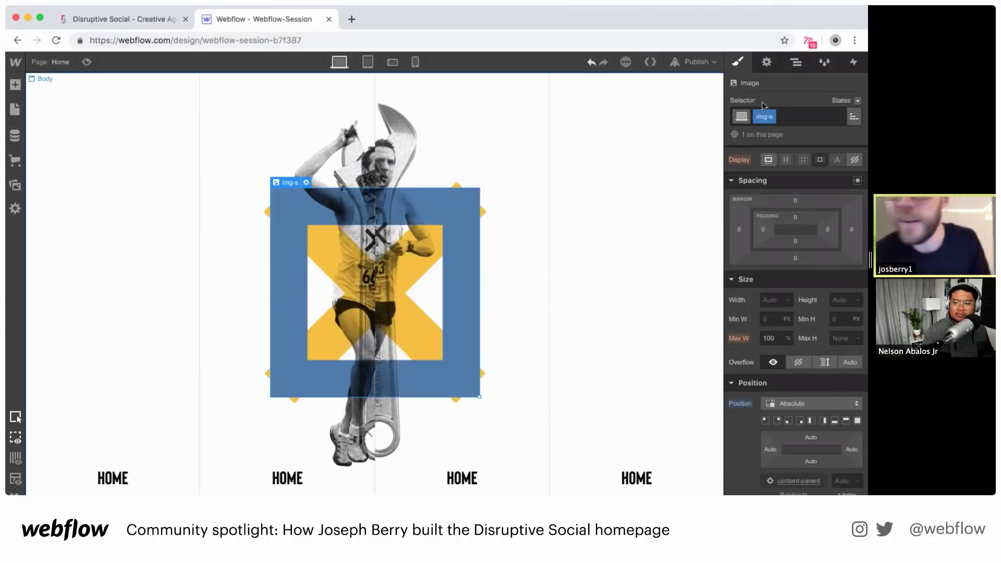
Examine the style settings and interactions of the img-x image
left_click(795, 62)
left_click(767, 168)
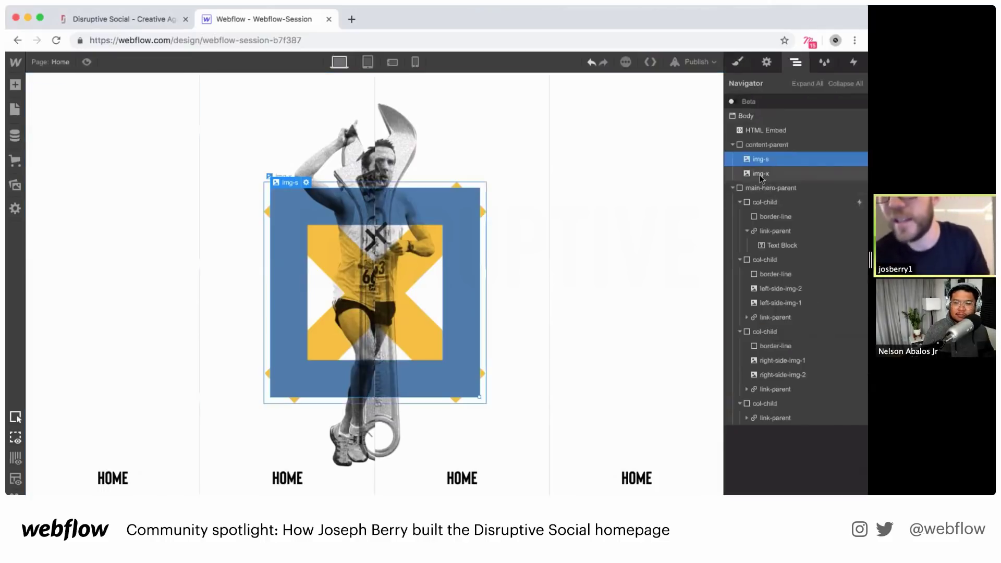
left_click(737, 62)
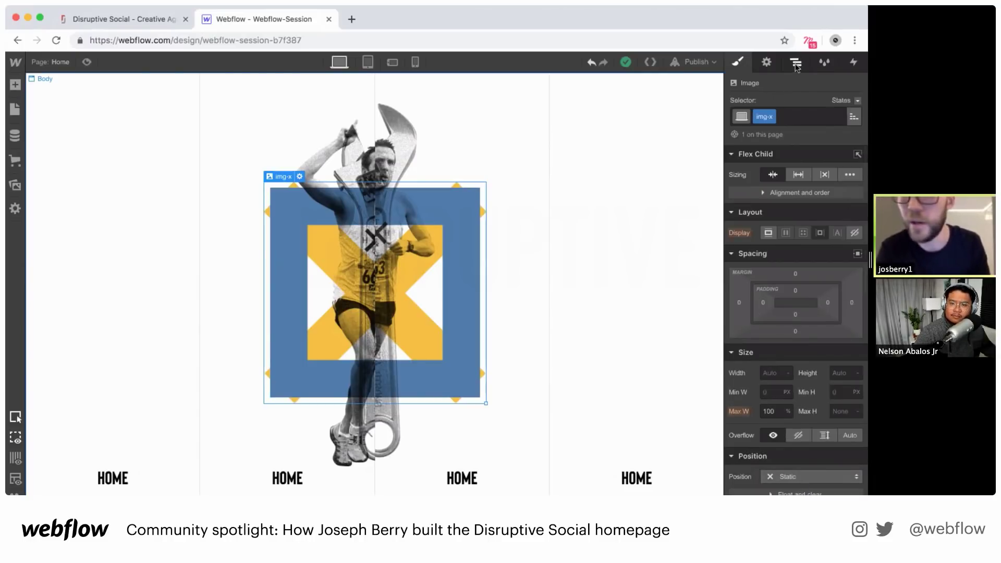
left_click(852, 61)
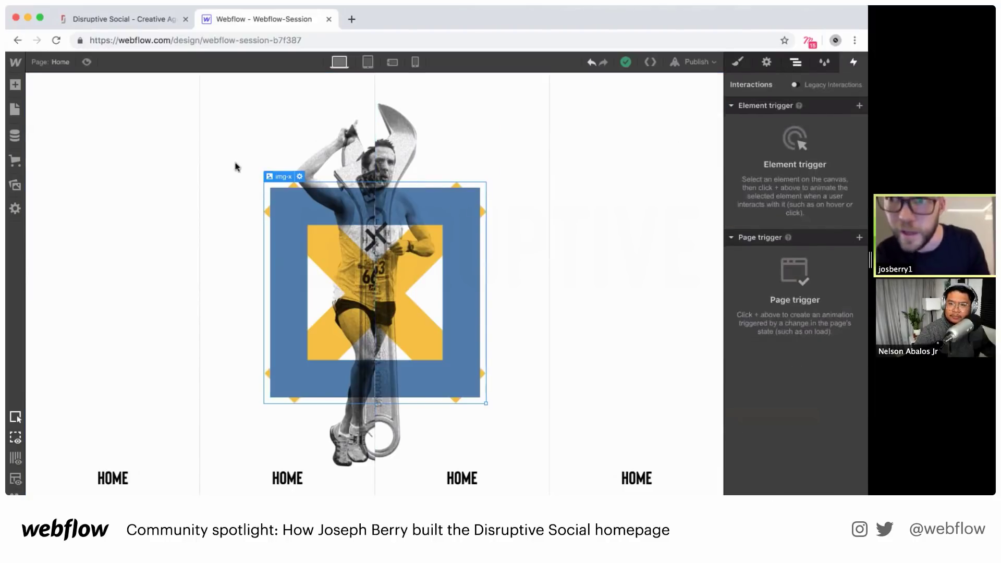
Add a mouse hover trigger to the second column's col-child with Start an Animation as its on-hover action
left_click(256, 107)
key("z")
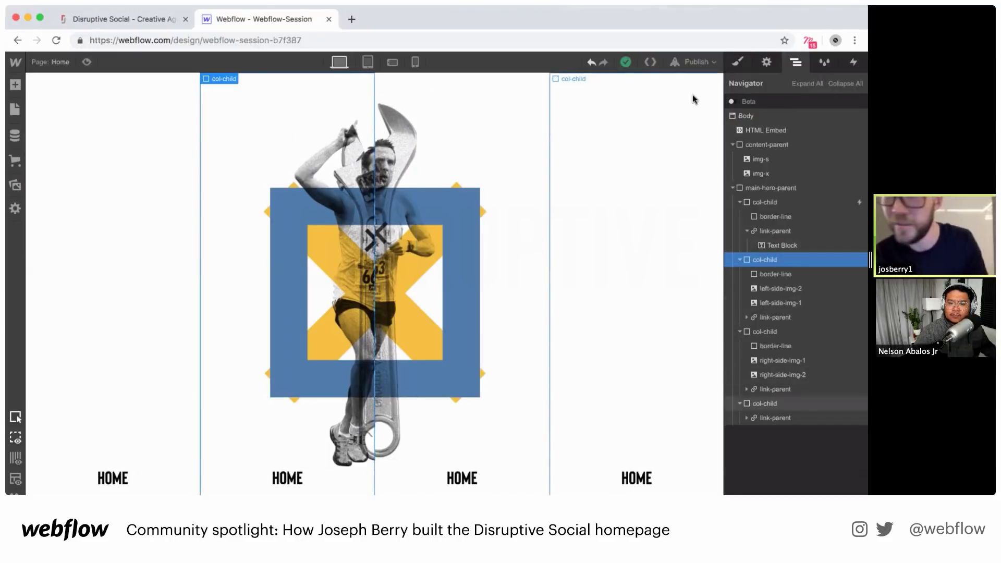
left_click(854, 62)
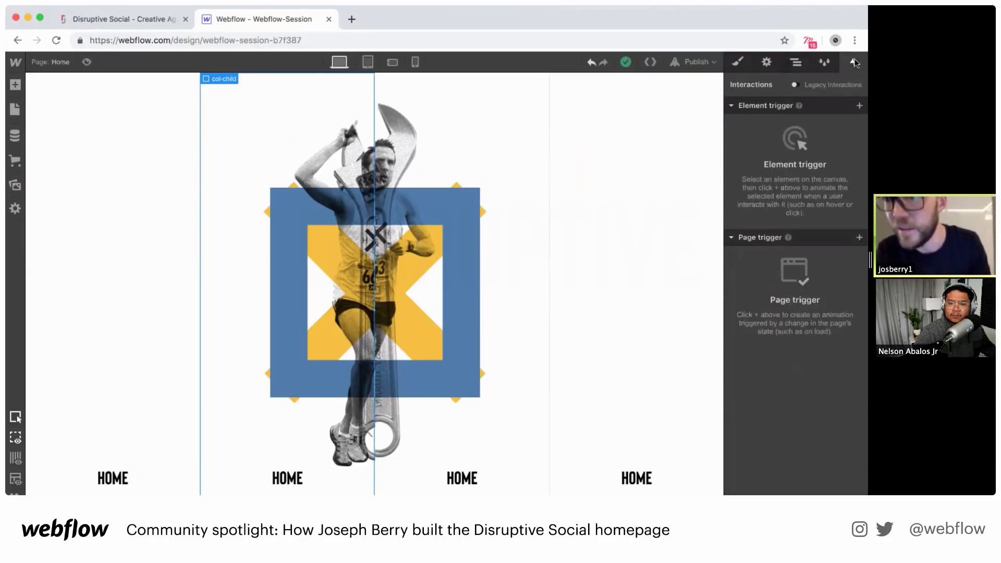
left_click(858, 106)
left_click(759, 140)
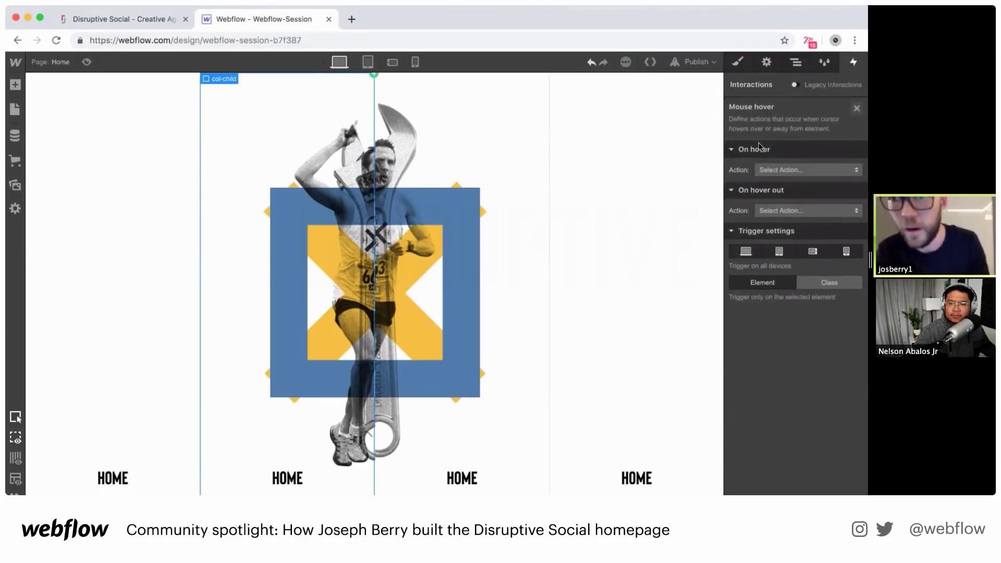
left_click(773, 168)
left_click(771, 197)
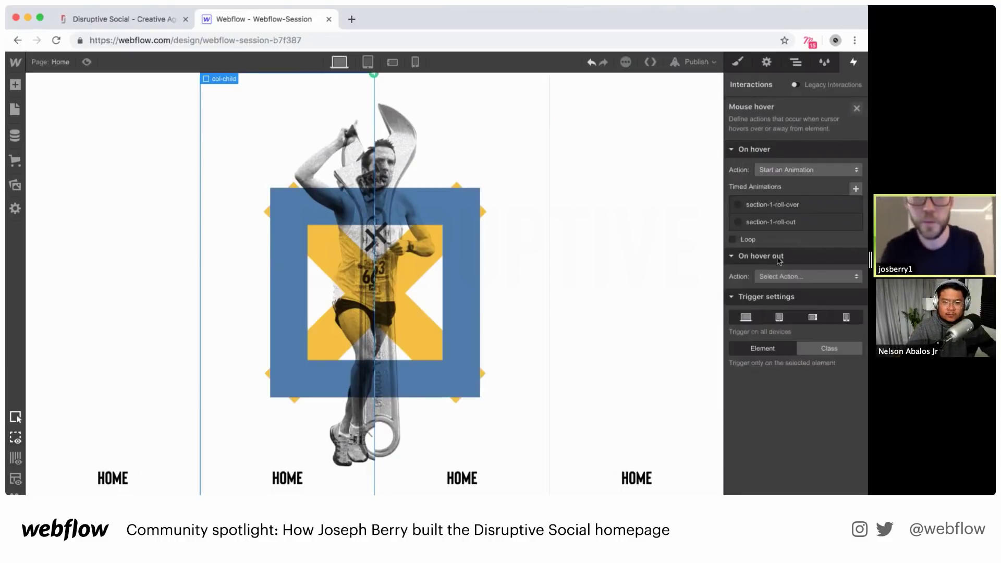
Duplicate the section-1-roll-over timed animation for the second column's on-hover action
mouse_move(855, 210)
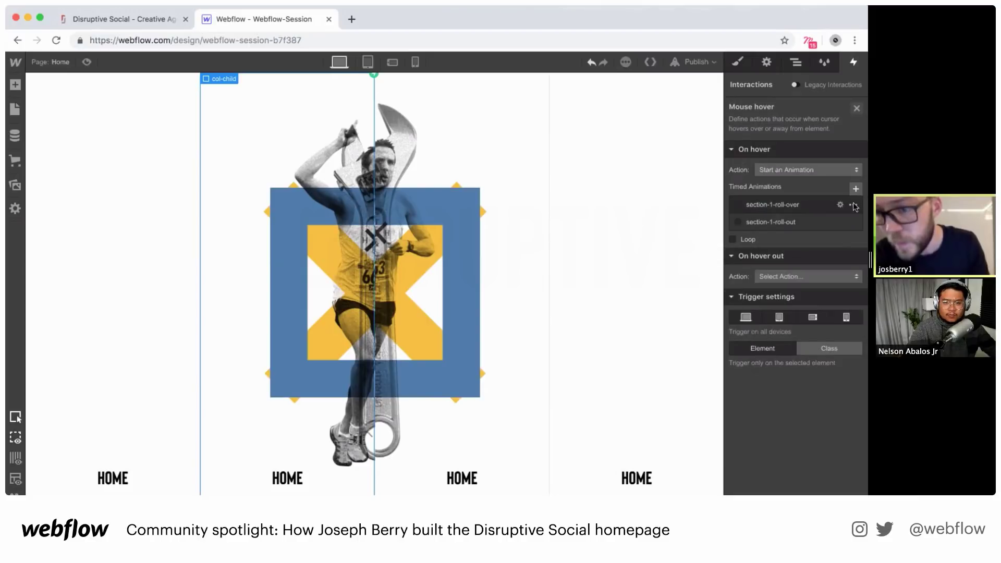
left_click(853, 205)
left_click(812, 252)
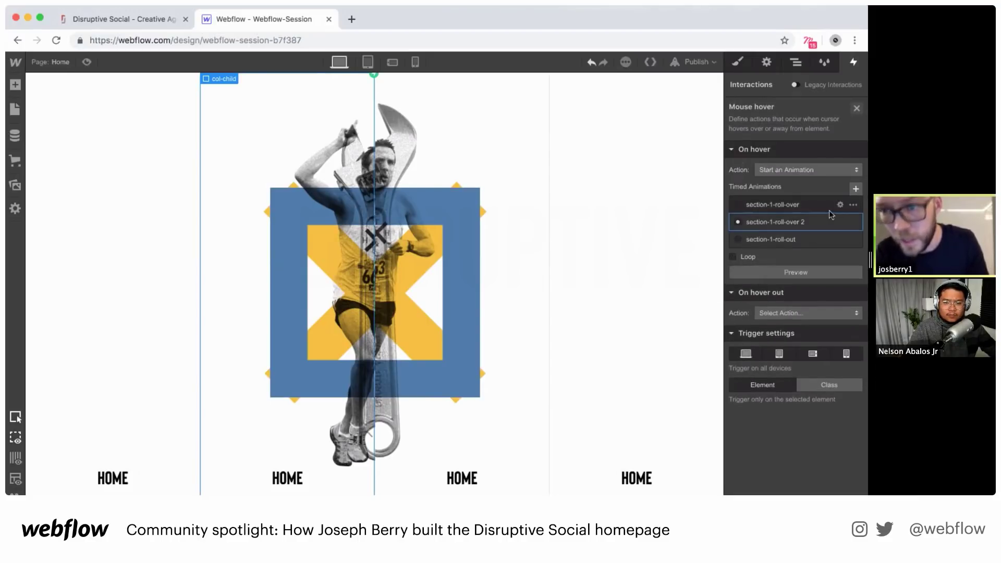
Open the section-1-roll-over 2 animation and retarget its initial-state Move actions to left-side-img-2 and right-side-img-2
left_click(840, 222)
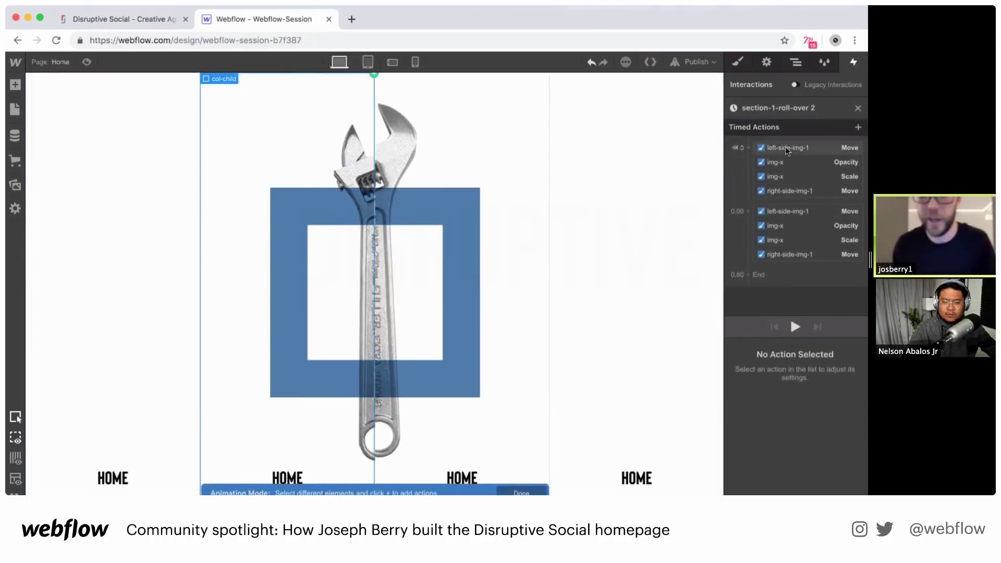
left_click_drag(785, 146, 781, 175)
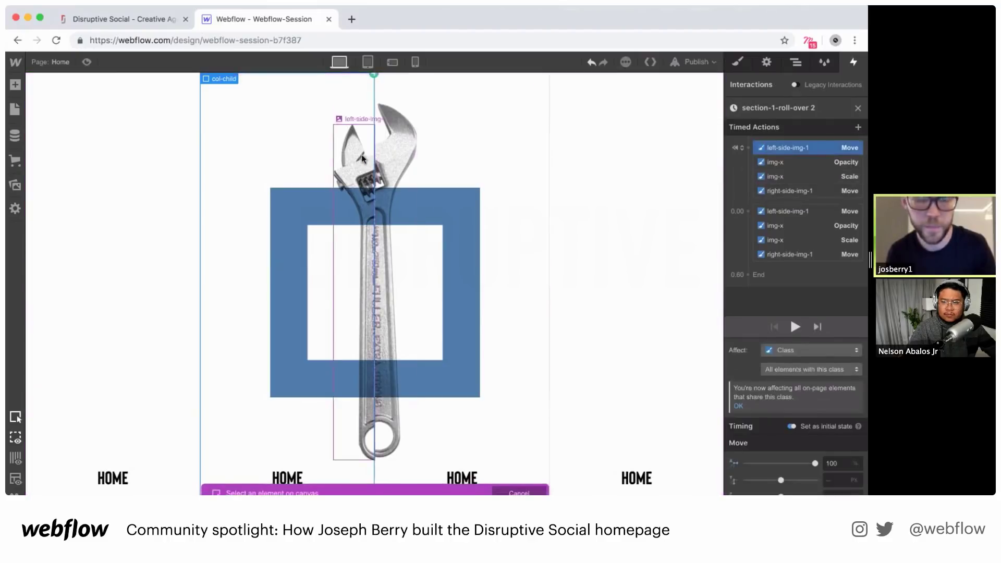
left_click(354, 130)
left_click(783, 187)
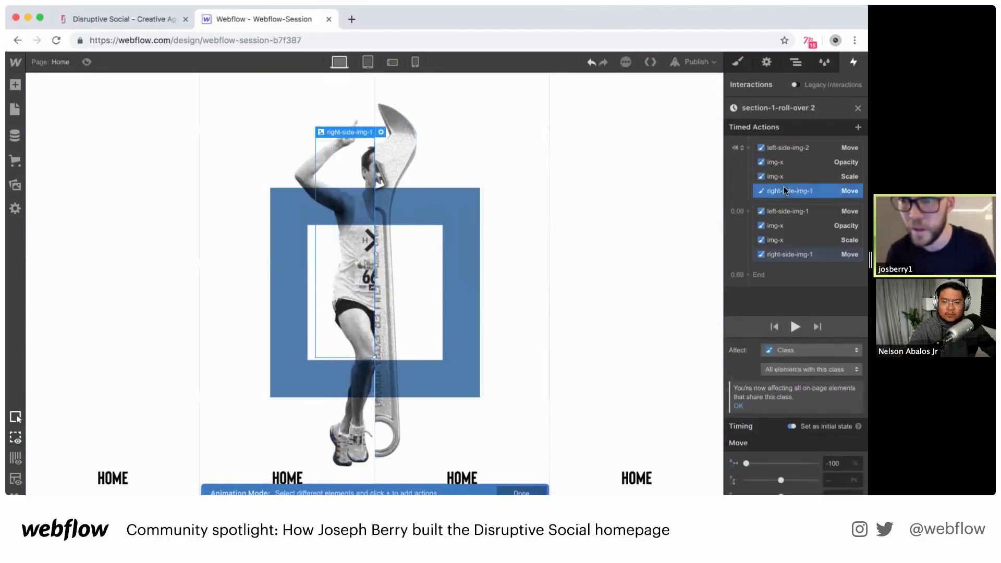
right_click(784, 187)
left_click(788, 218)
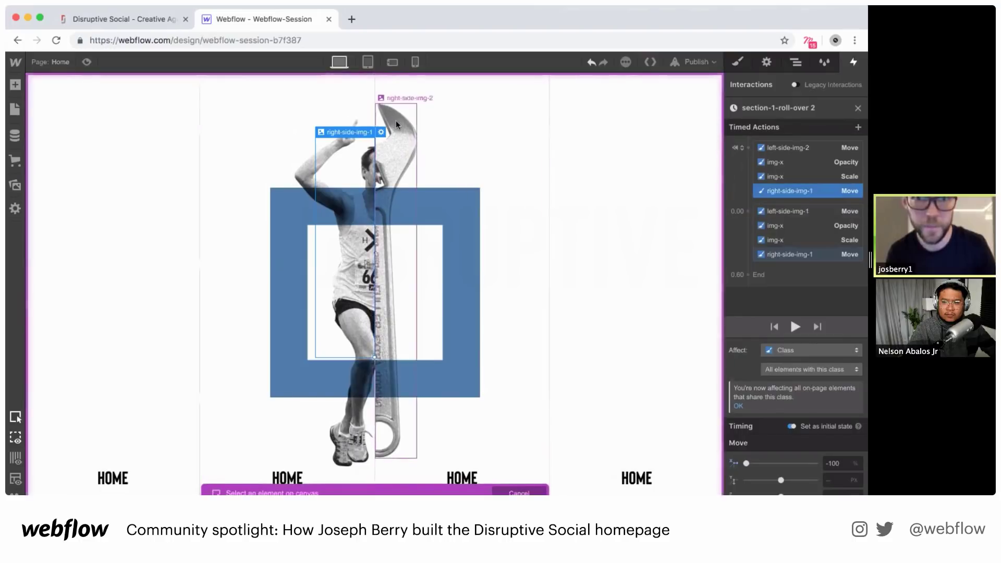
left_click(359, 125)
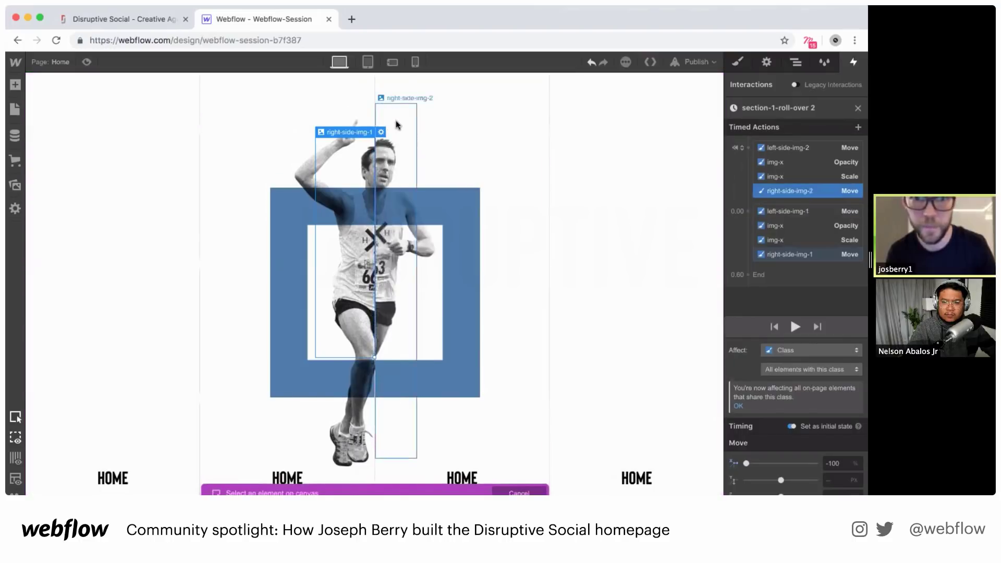
Change the target of the initial-state Opacity action from img-x to img-s
left_click(778, 162)
right_click(778, 162)
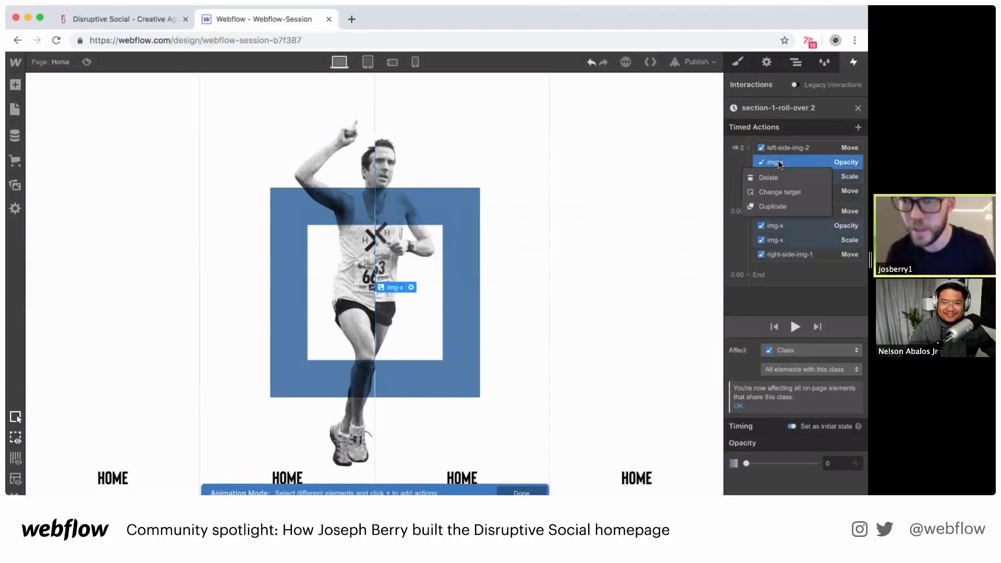
left_click(764, 192)
left_click(795, 62)
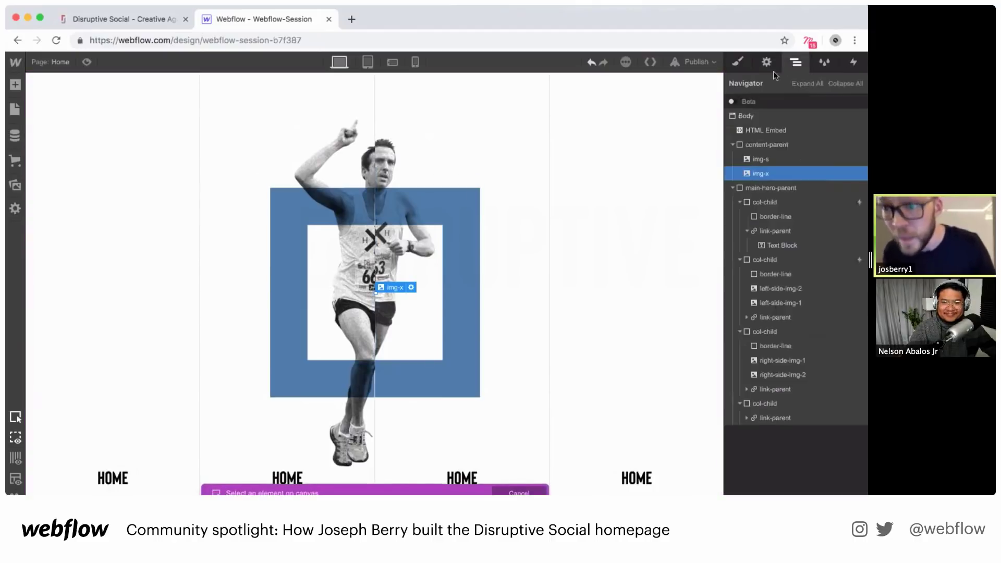
left_click(758, 160)
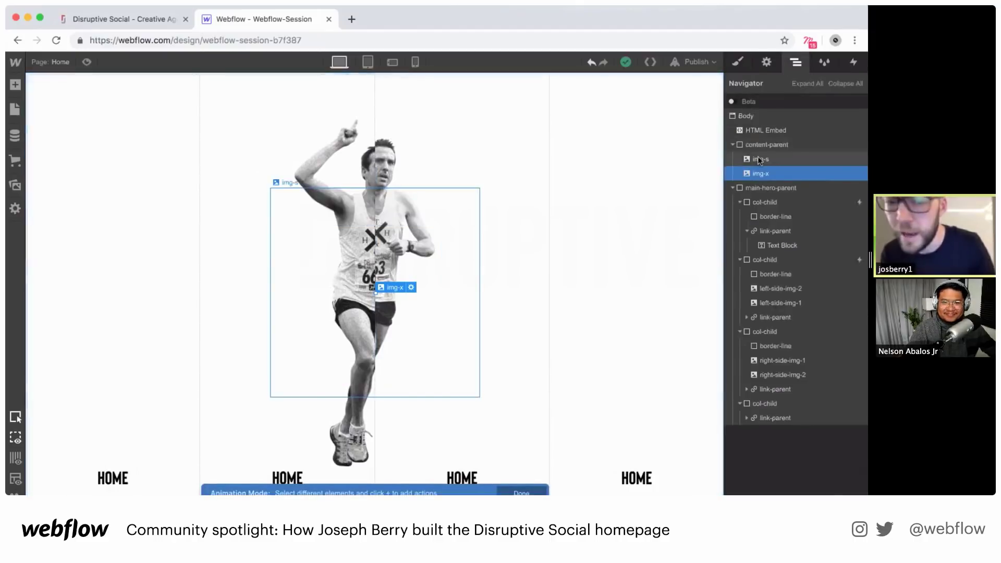
left_click(852, 63)
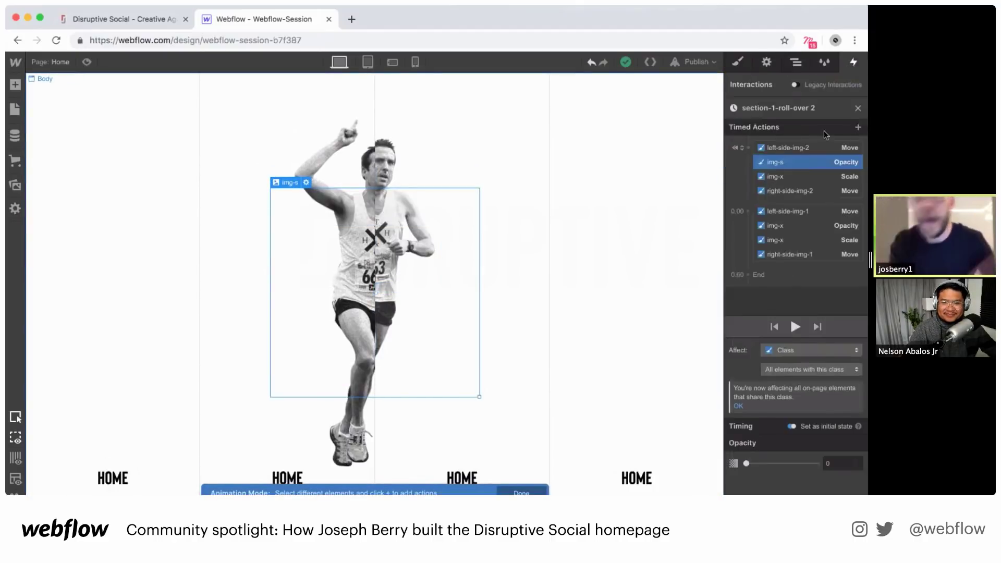
Change the target of the initial-state Scale action from img-x to img-s
left_click(793, 174)
right_click(792, 175)
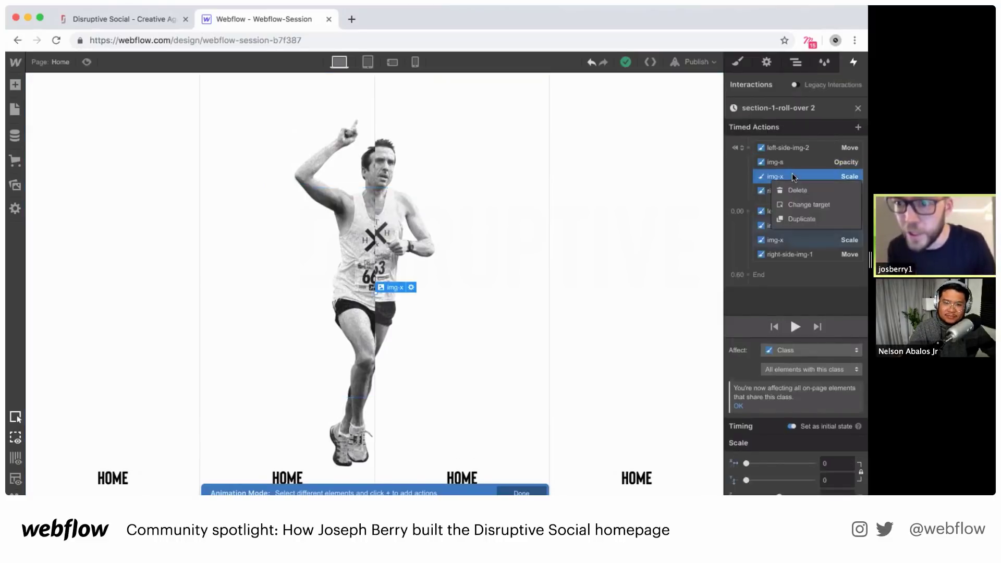
left_click(792, 201)
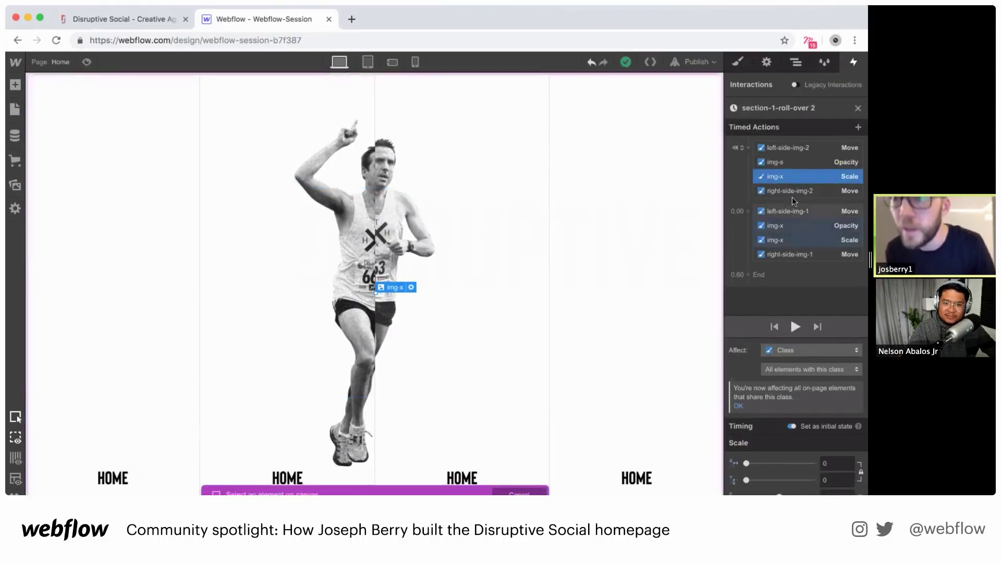
left_click(796, 63)
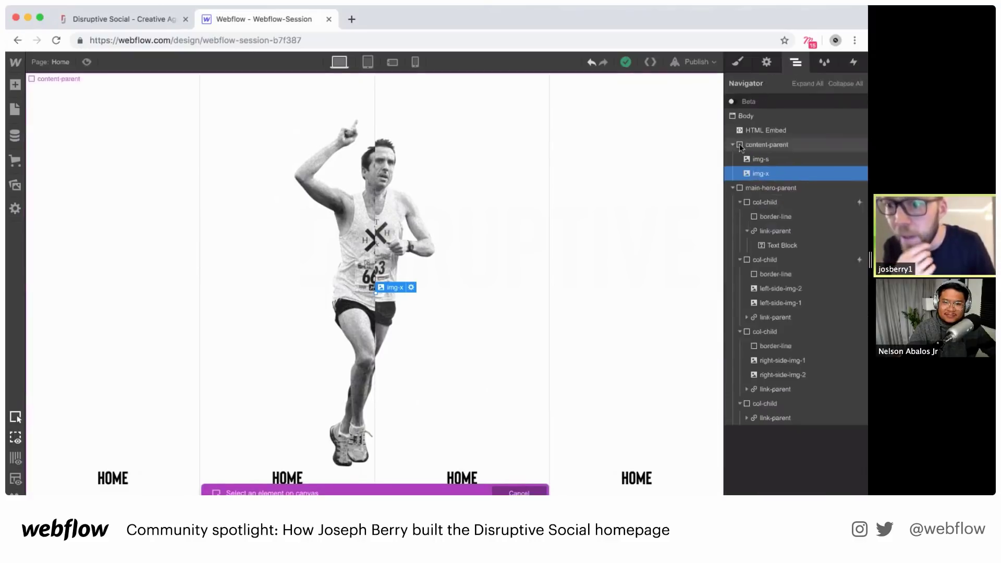
left_click(757, 158)
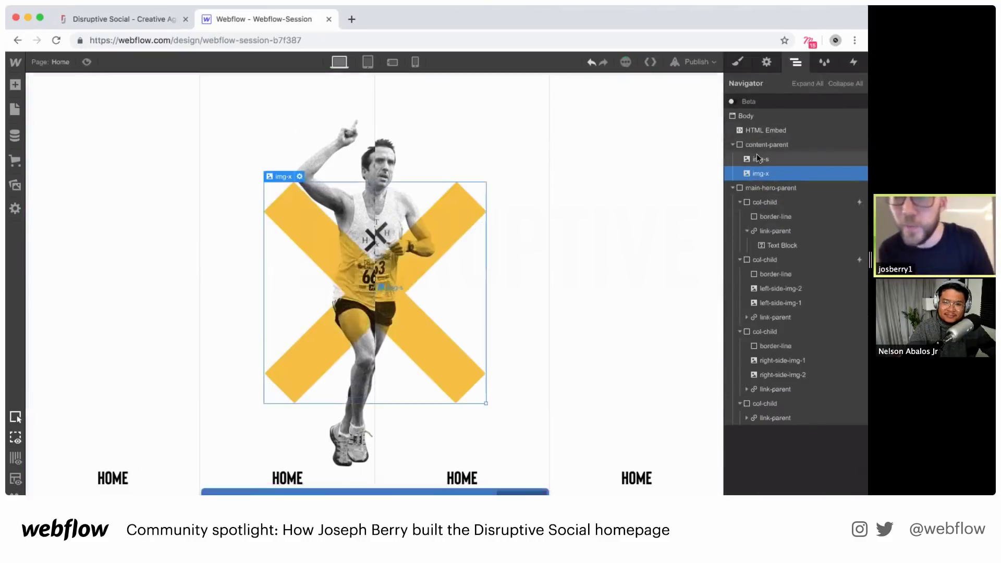
left_click(853, 61)
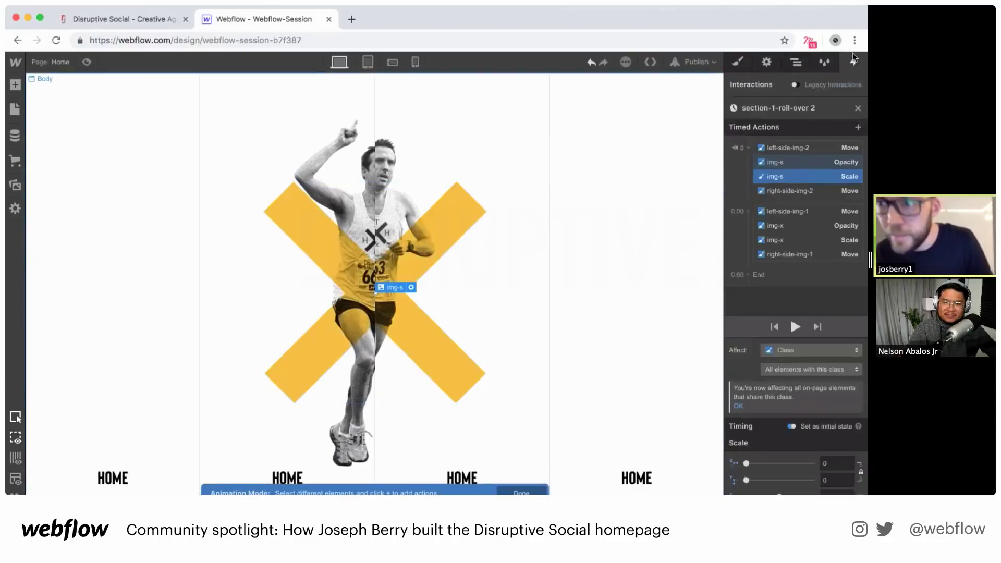
Retarget the left-side-img-1 Move action in the 0.00 s group to left-side-img-2
left_click(791, 228)
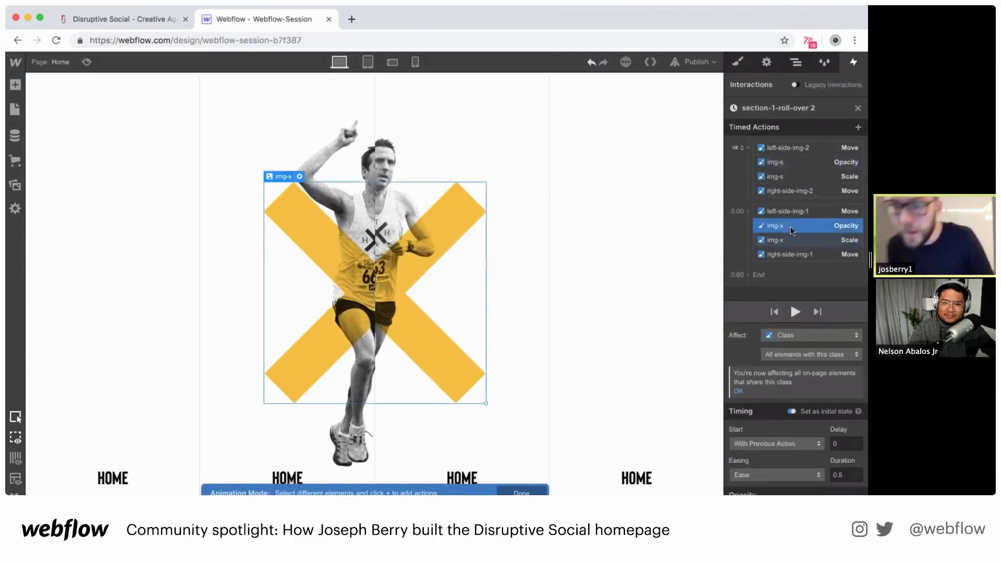
left_click(789, 214)
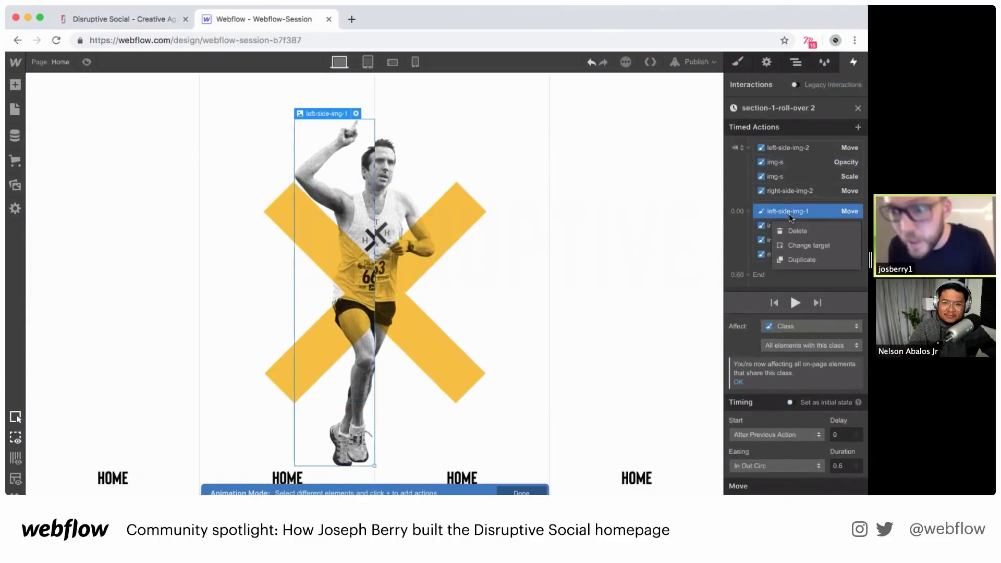
left_click(792, 242)
left_click(794, 66)
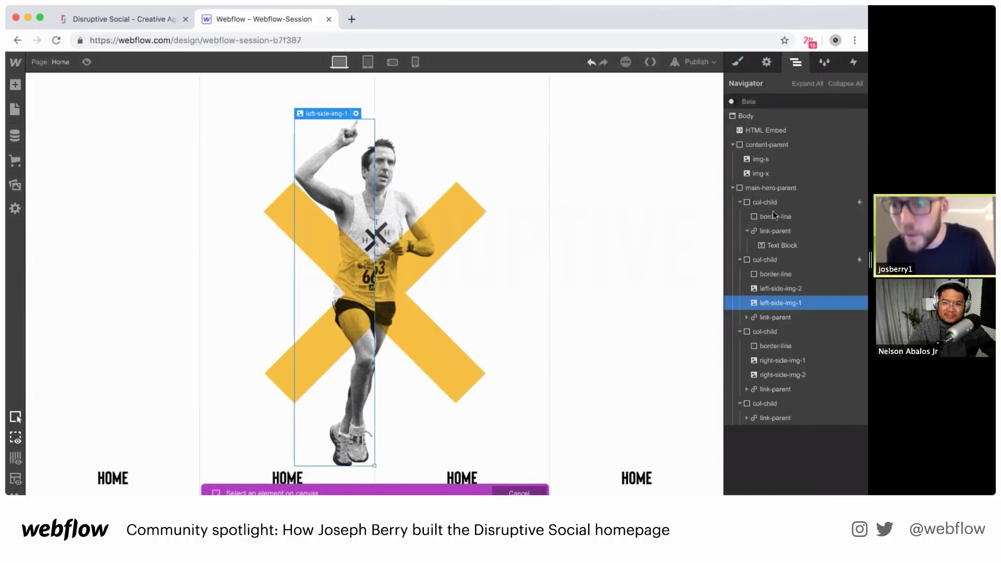
left_click(776, 289)
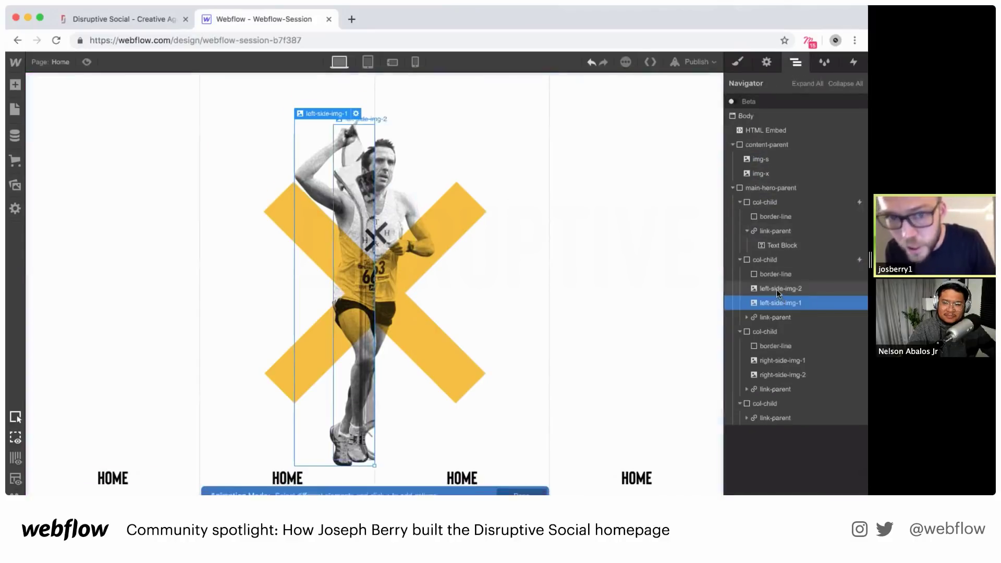
left_click(852, 61)
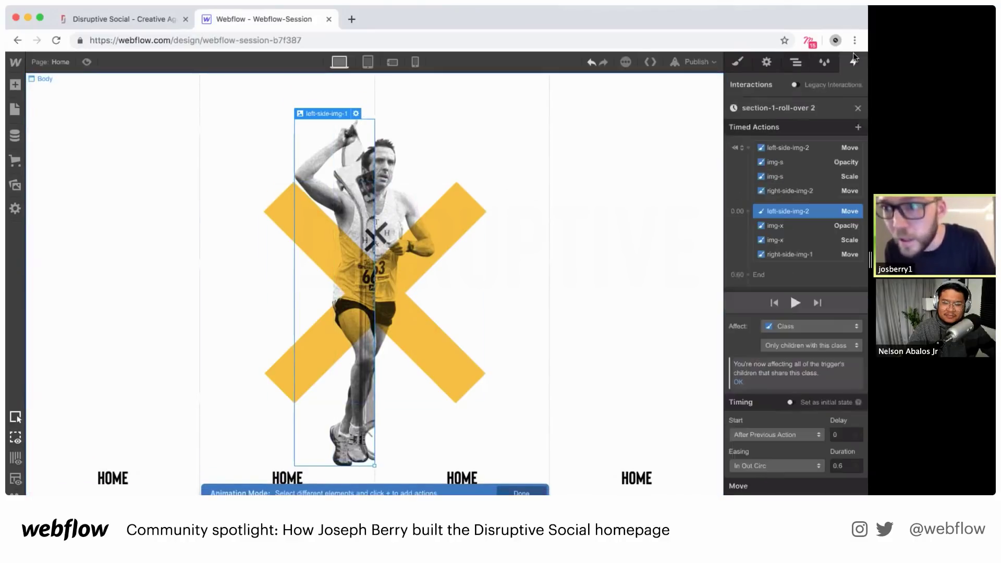
Retarget the right-side-img-1 Move action in the 0.00 s group to right-side-img-2
right_click(765, 255)
left_click(777, 255)
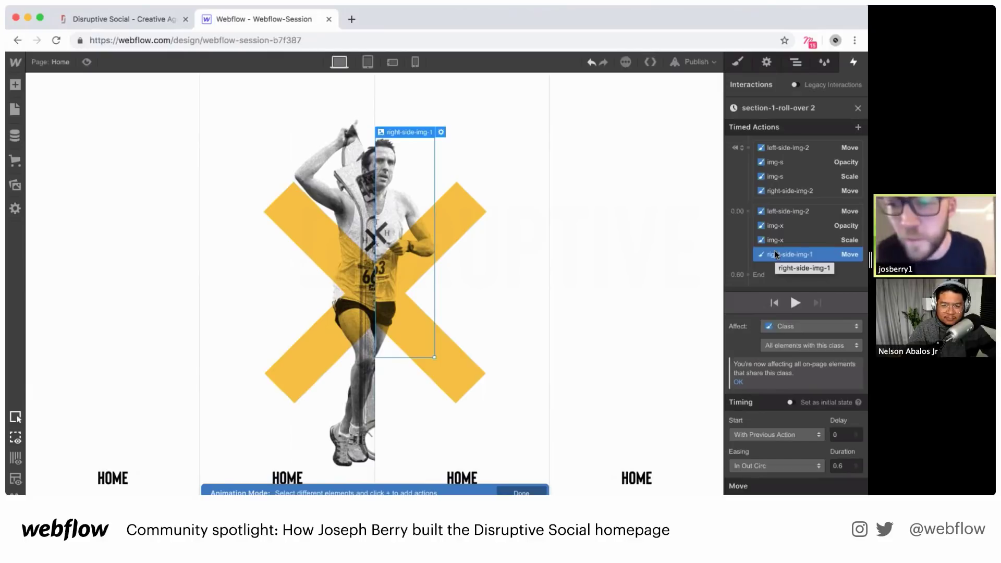
right_click(775, 253)
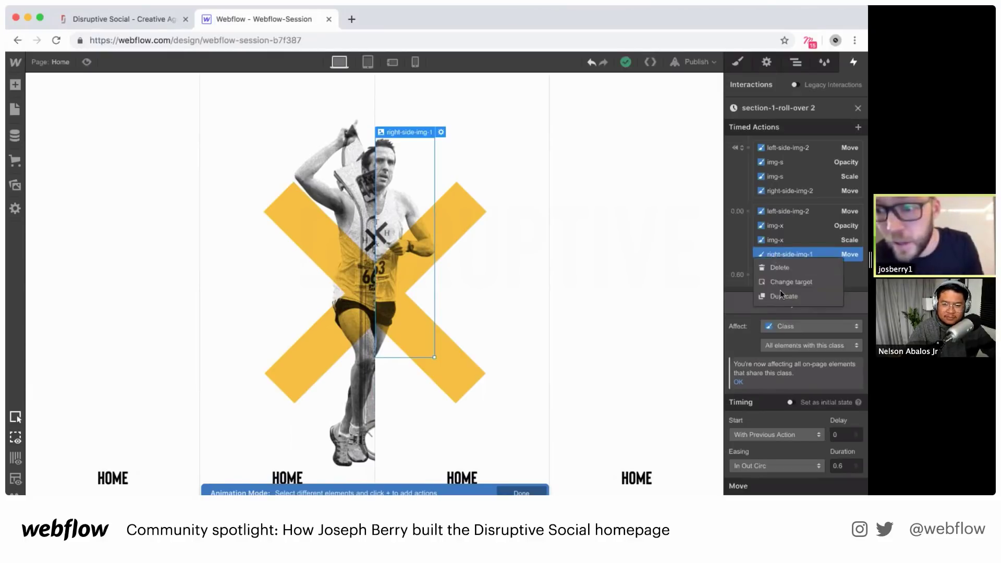
left_click(779, 285)
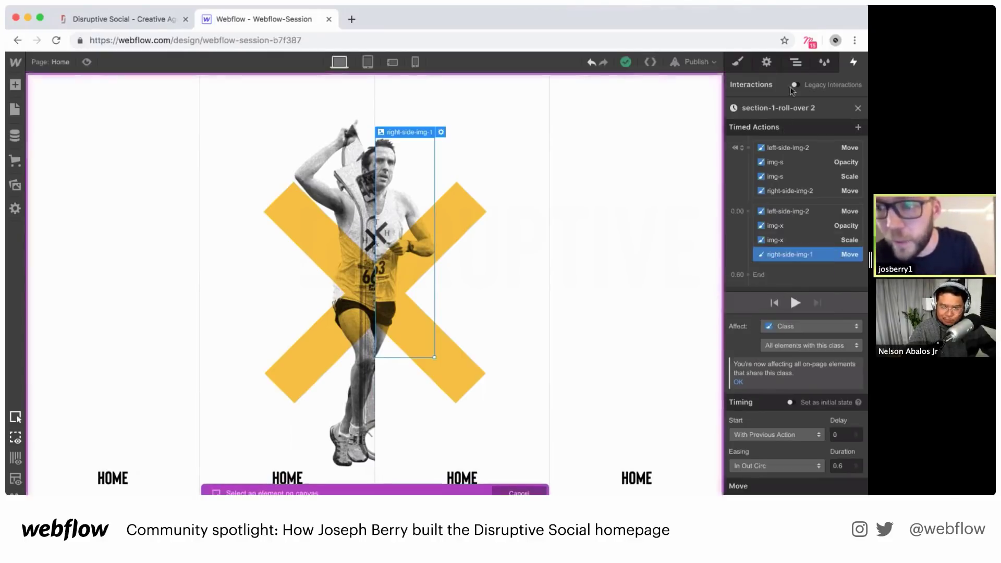
left_click(791, 376)
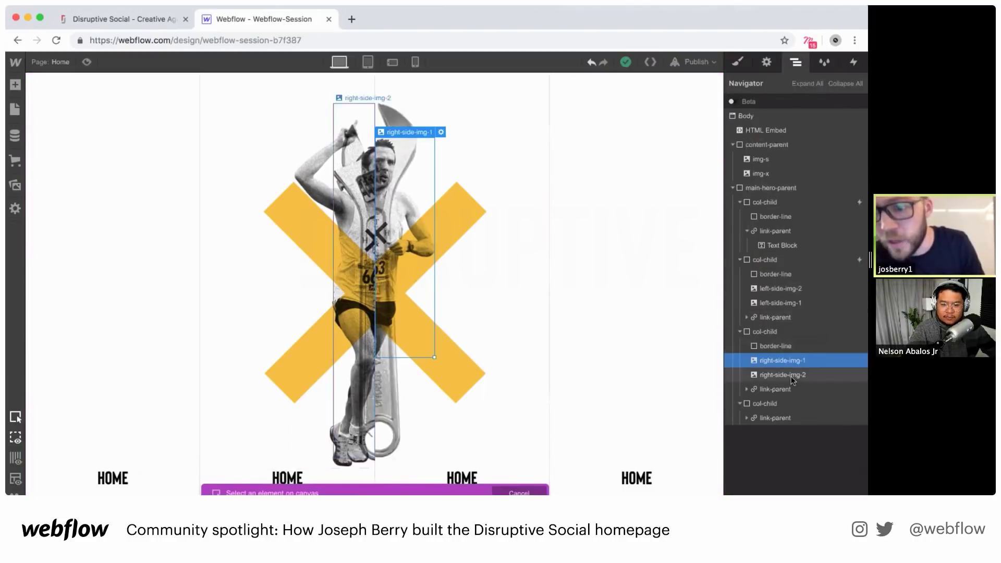
left_click(792, 380)
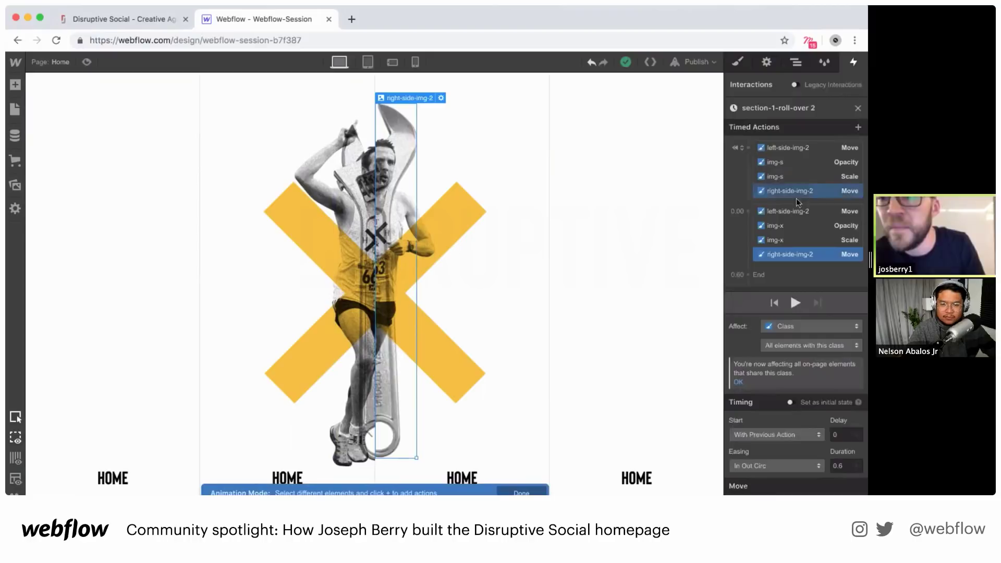
Change the target of the 0.00 s Opacity action from img-x to img-s
left_click(796, 225)
right_click(797, 225)
left_click(801, 256)
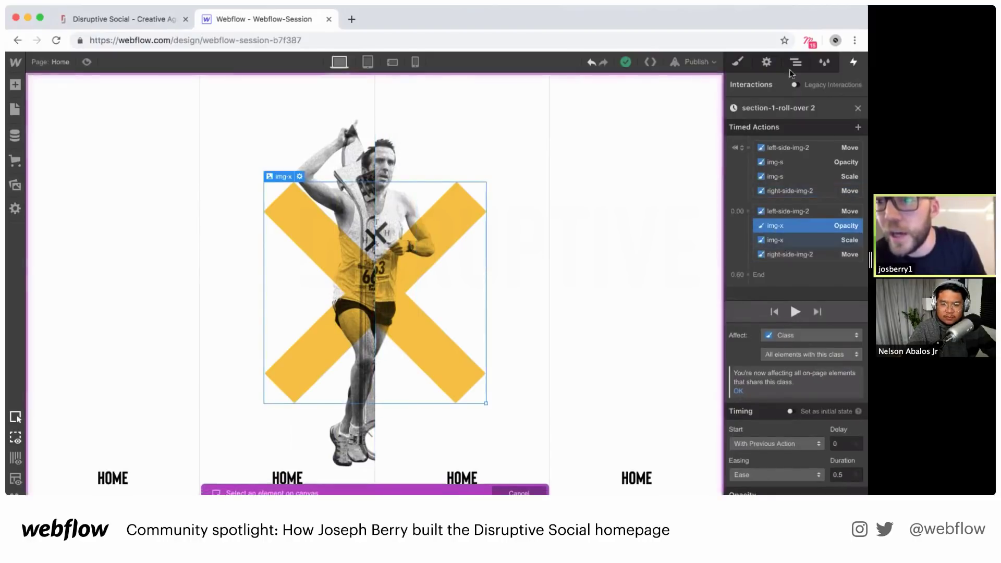
left_click(795, 62)
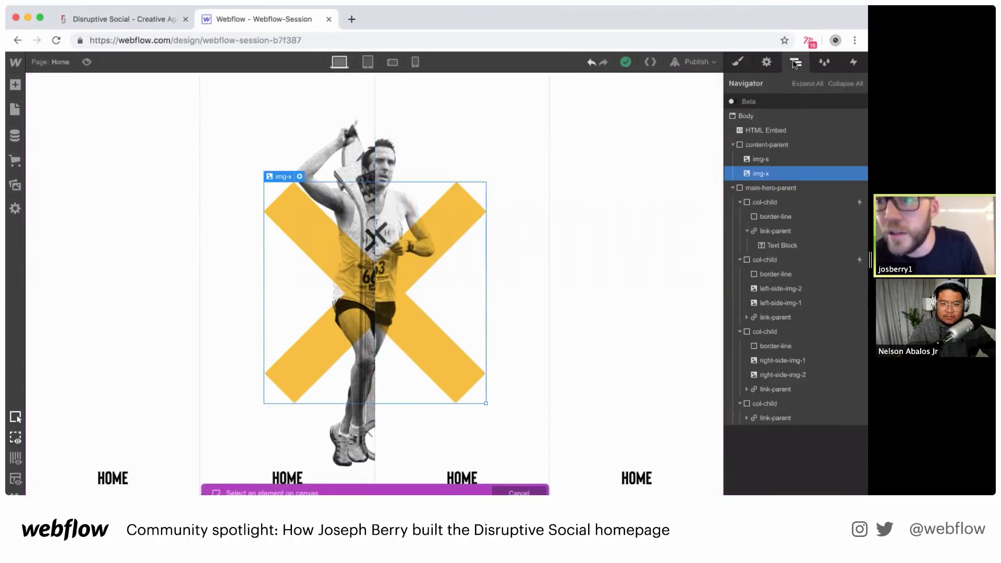
left_click(757, 159)
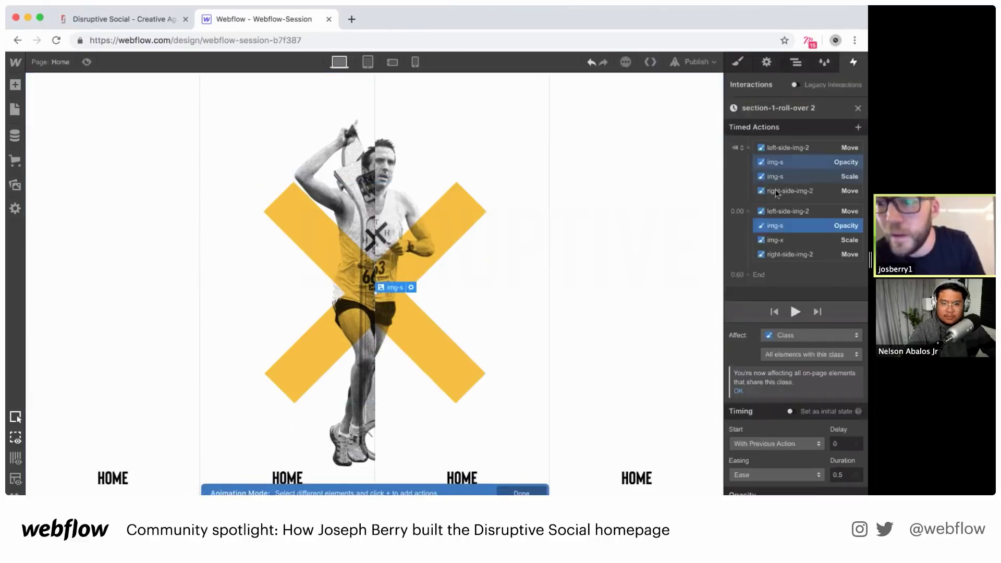
Change the target of the 0.00 s Scale action from img-x to img-s
left_click(774, 242)
right_click(775, 243)
left_click(793, 274)
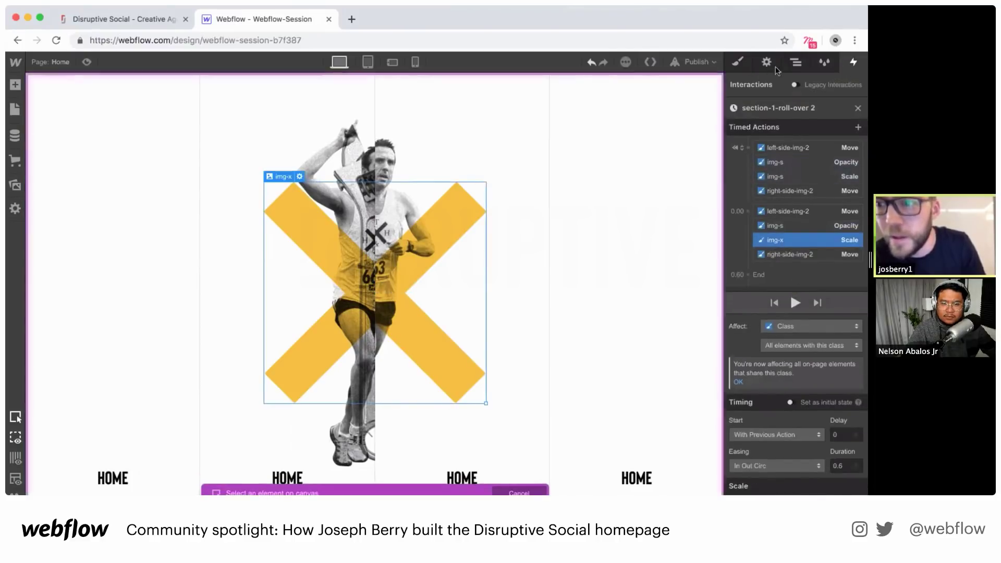
left_click(795, 62)
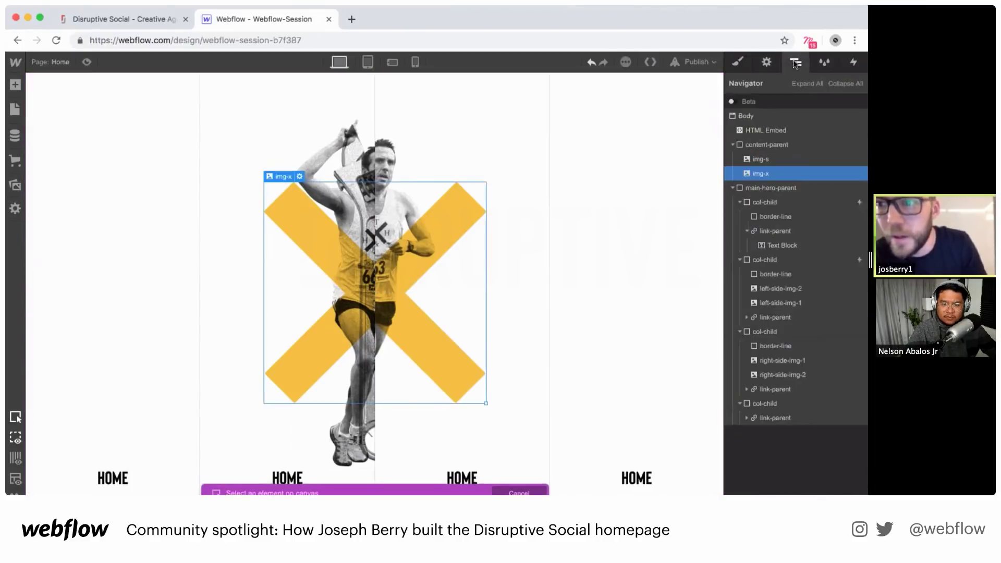
left_click(760, 159)
left_click(854, 58)
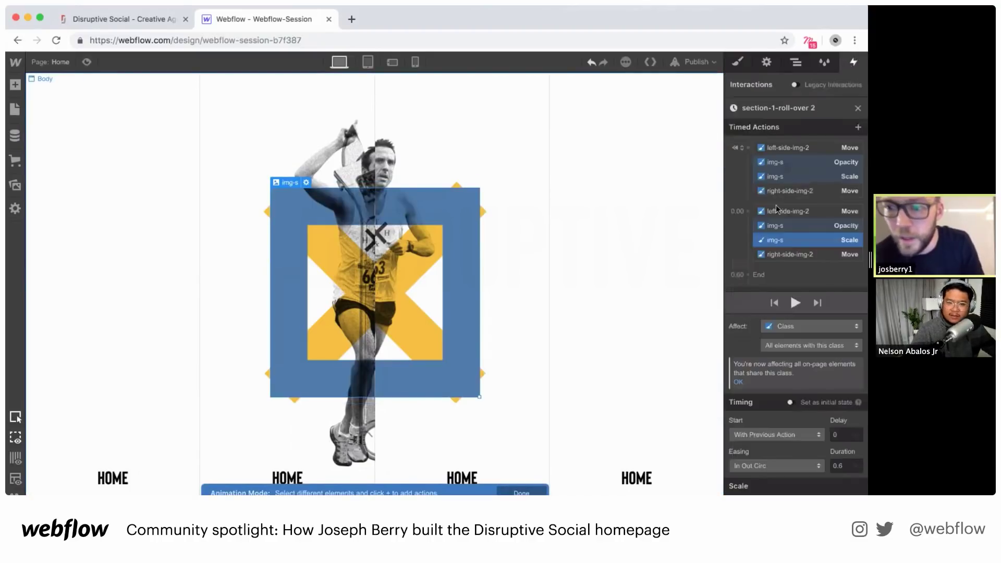
Play the section-1-roll-over 2 animation and check the column hover effects in the page preview
left_click(790, 302)
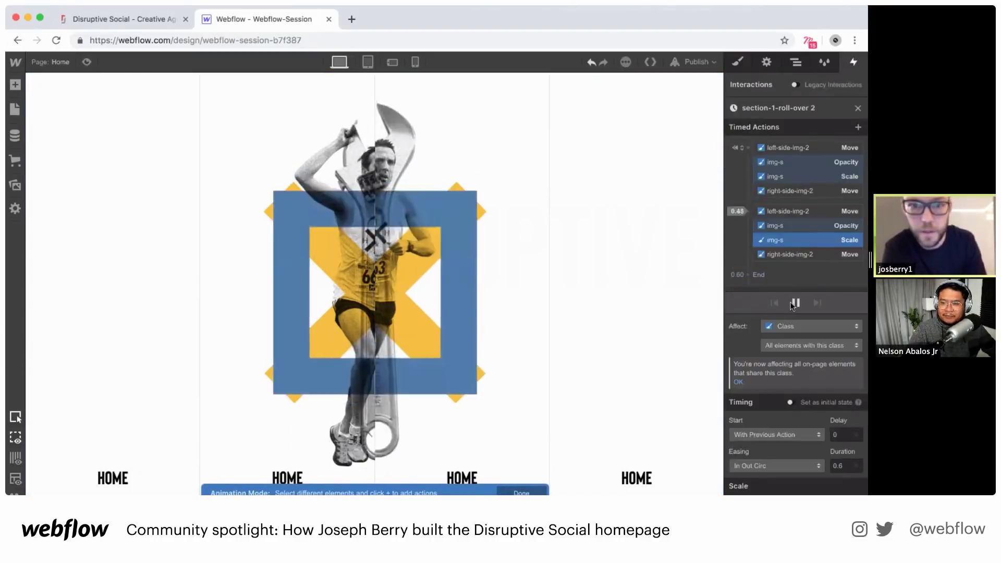
left_click(791, 303)
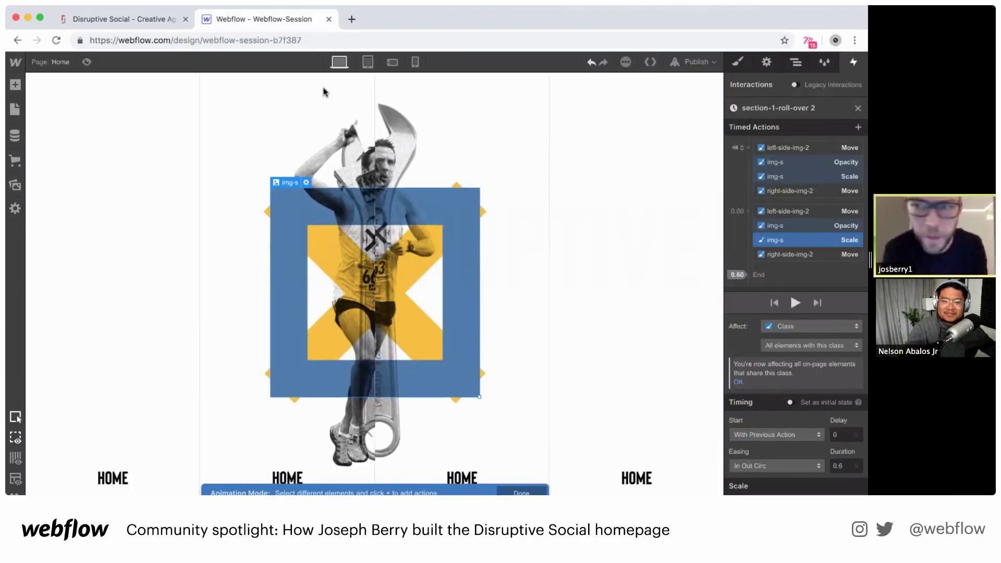
left_click(88, 62)
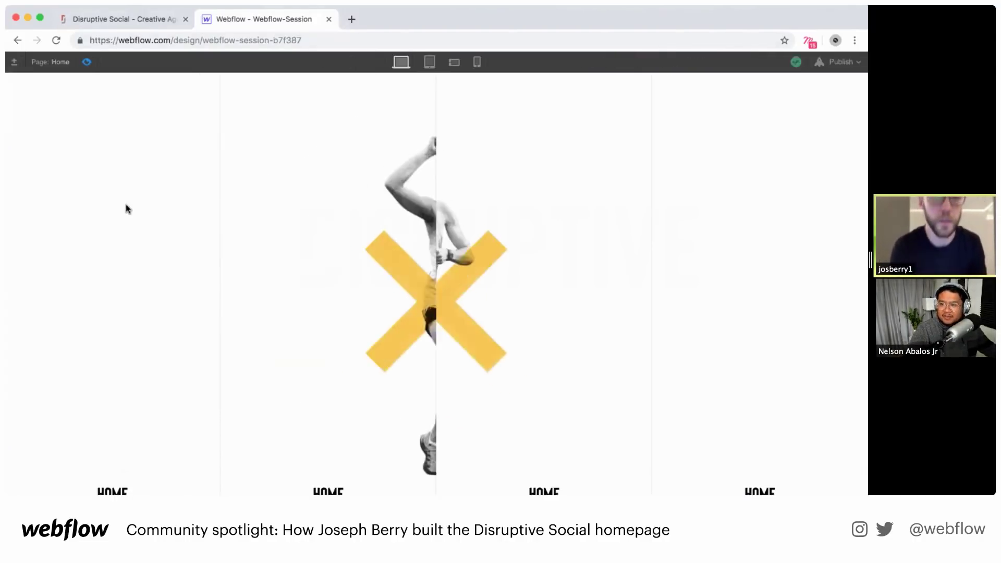
left_click(85, 59)
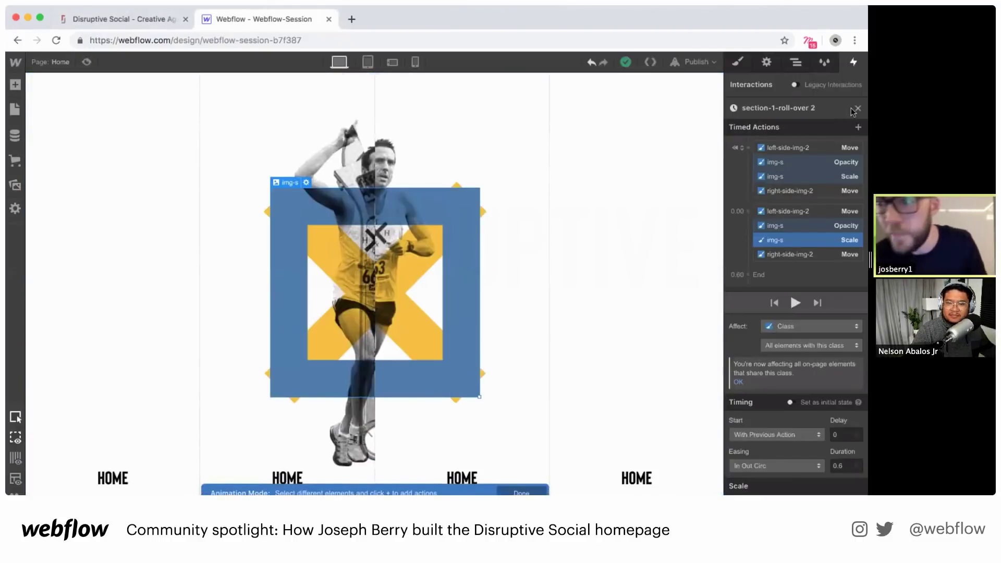
Set the second column's hover-out action to start an animation, duplicate section-1-roll-out and assign the copy to it
left_click(760, 313)
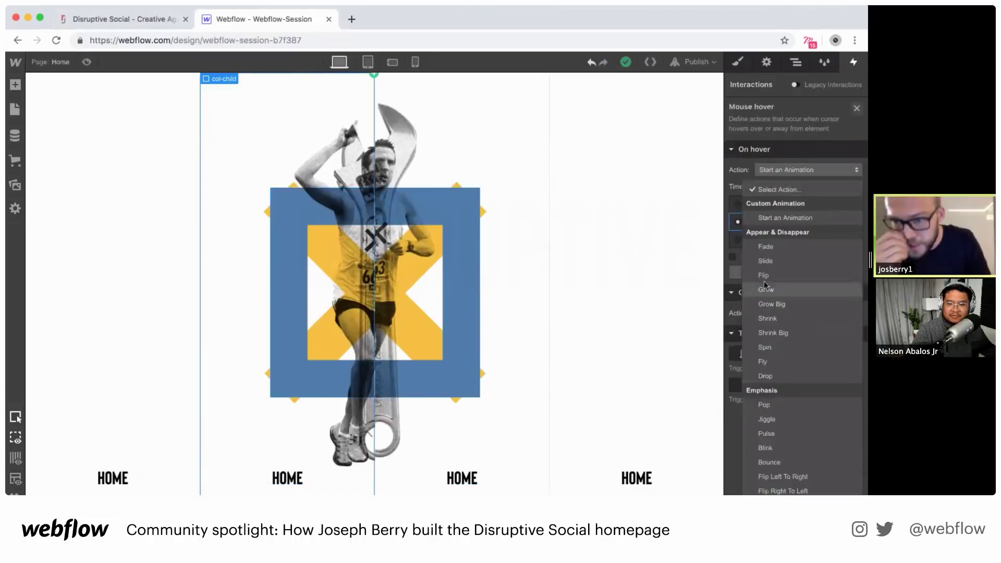
left_click(772, 217)
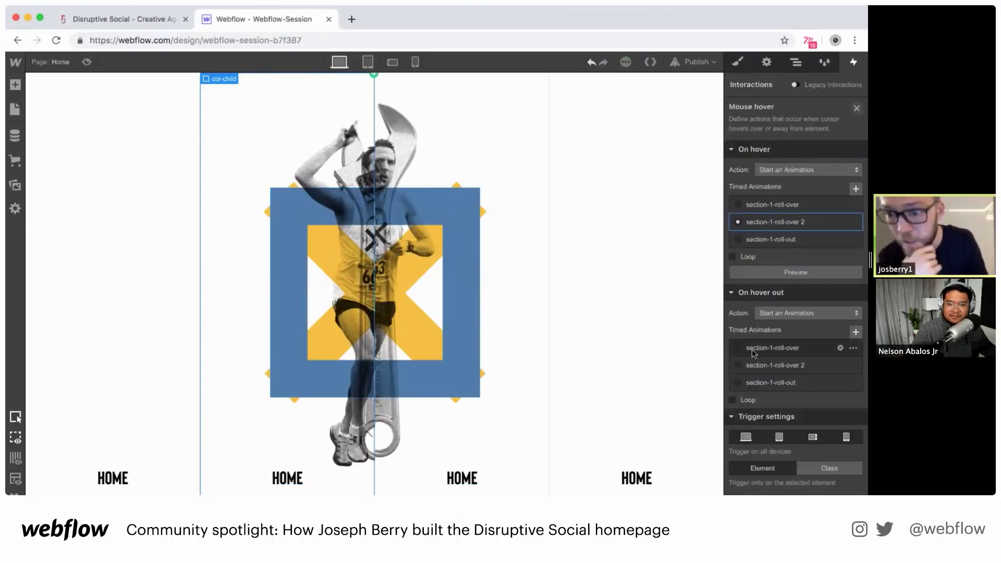
left_click(853, 383)
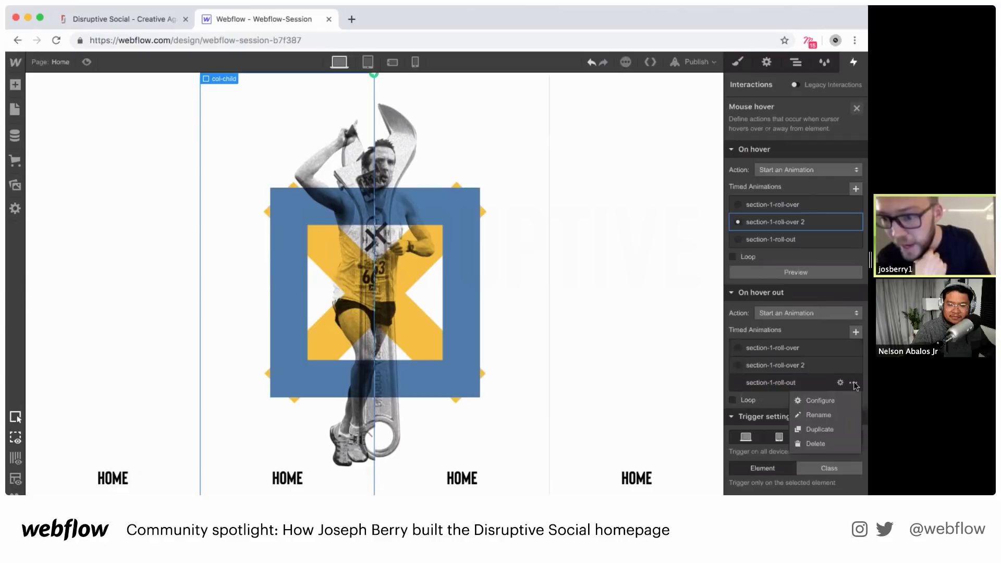
left_click(823, 429)
left_click(737, 417)
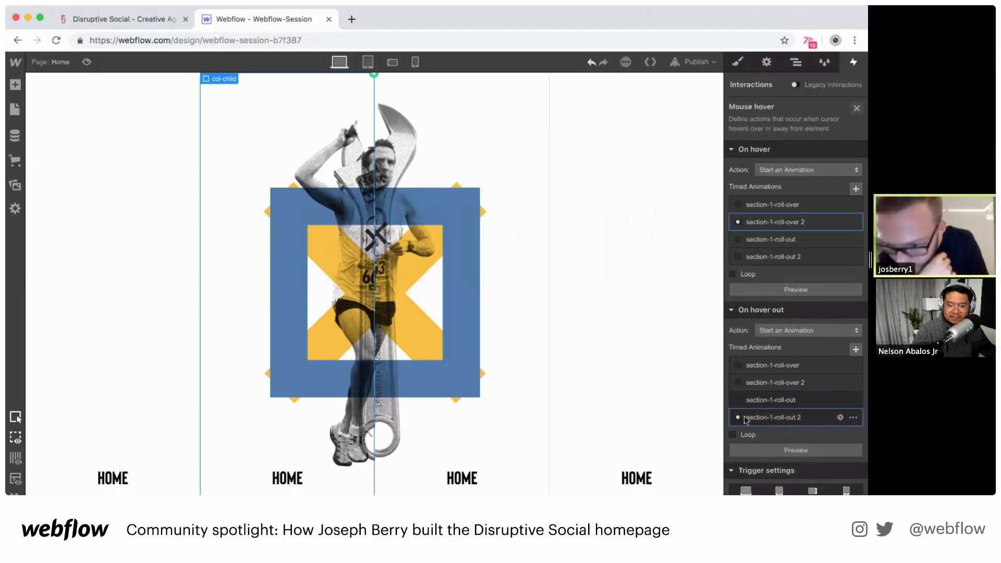
In section-1-roll-out 2, change the target of the left-side-img-1 Move action to left-side-img-2
left_click(840, 417)
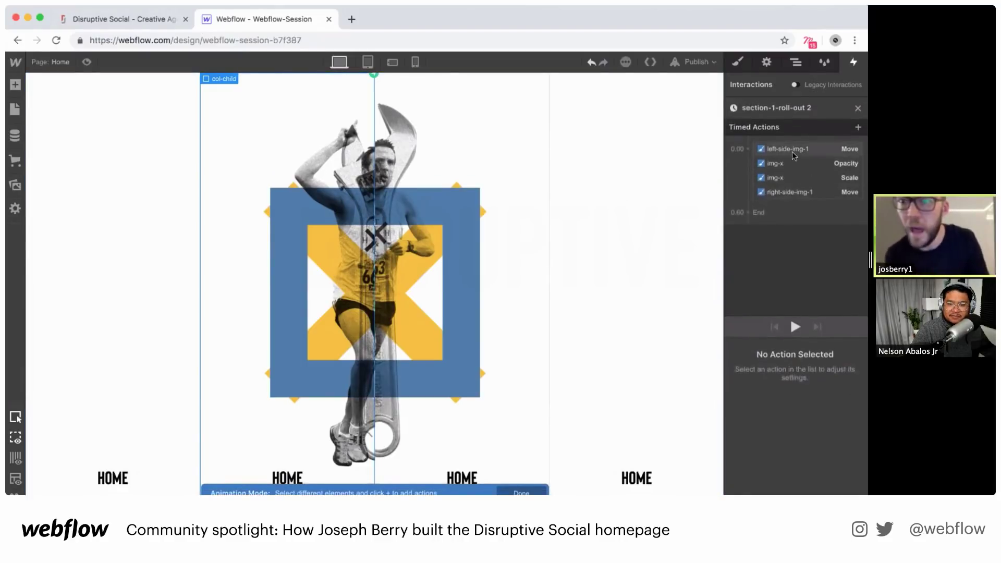
left_click(791, 151)
right_click(791, 152)
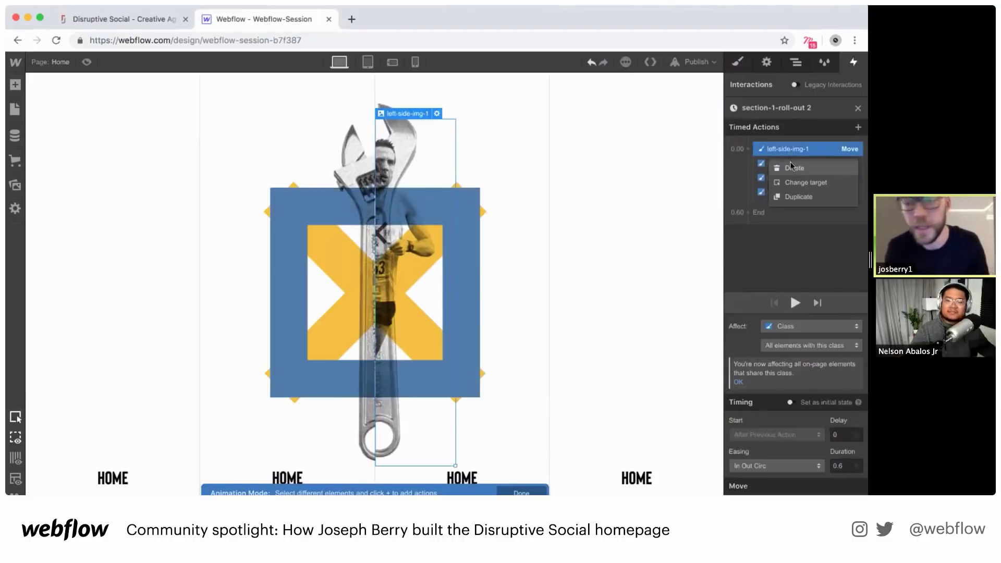
left_click(794, 180)
left_click(344, 141)
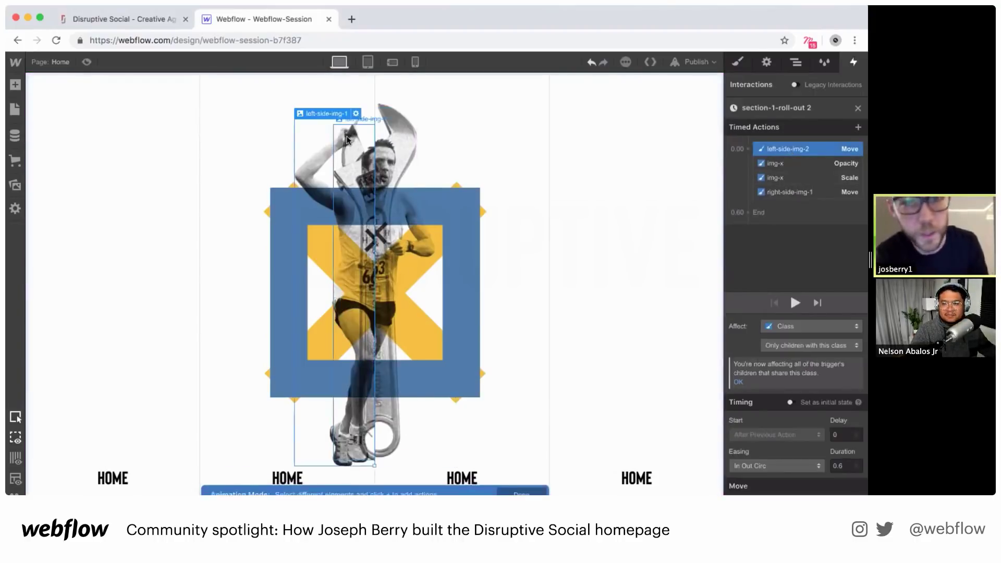
Change the target of the right-side-img-1 Move action to right-side-img-2
left_click(777, 191)
right_click(777, 192)
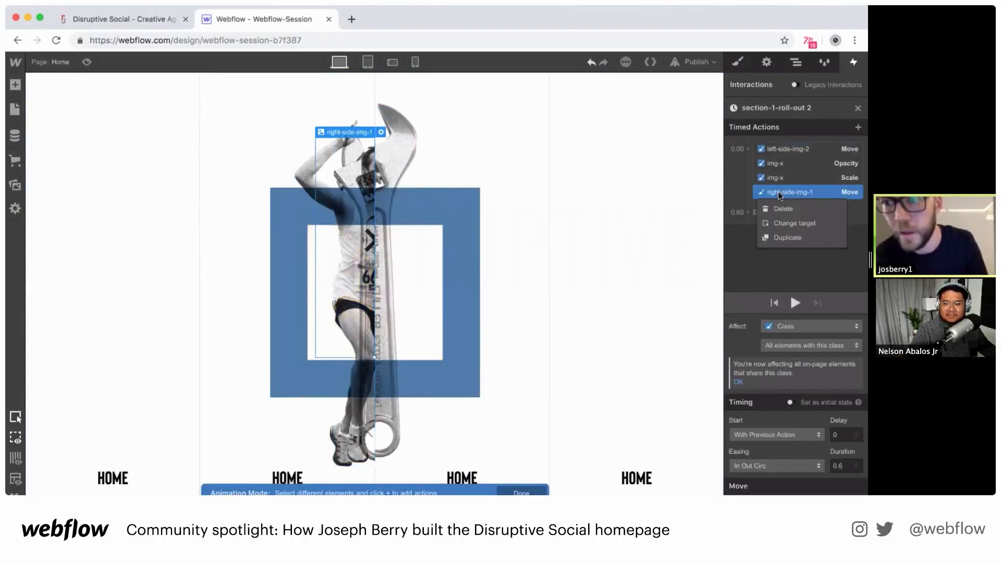
left_click(780, 223)
left_click(399, 148)
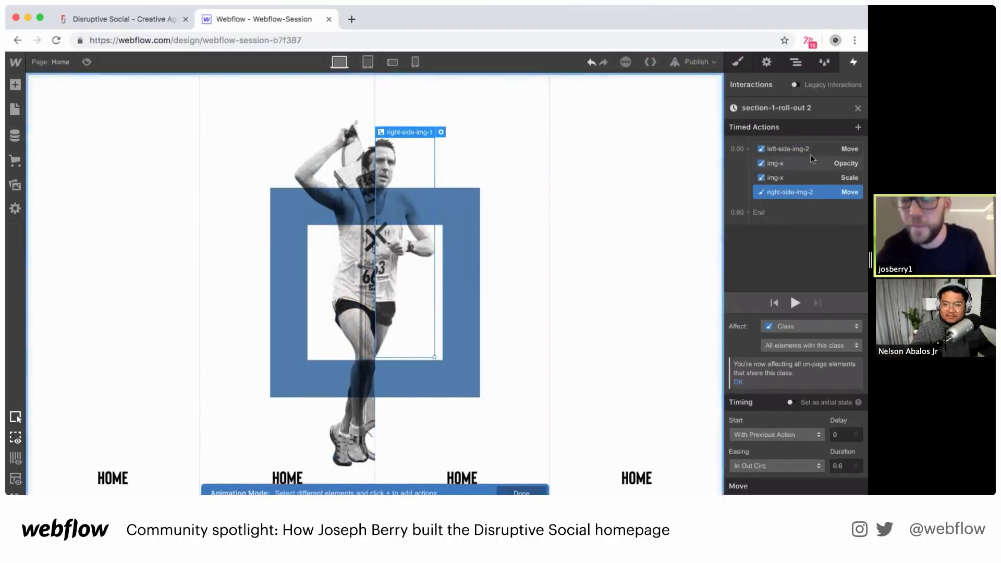
Change the target of the section-1-roll-out 2 Opacity action from img-x to img-s
left_click(797, 163)
right_click(797, 162)
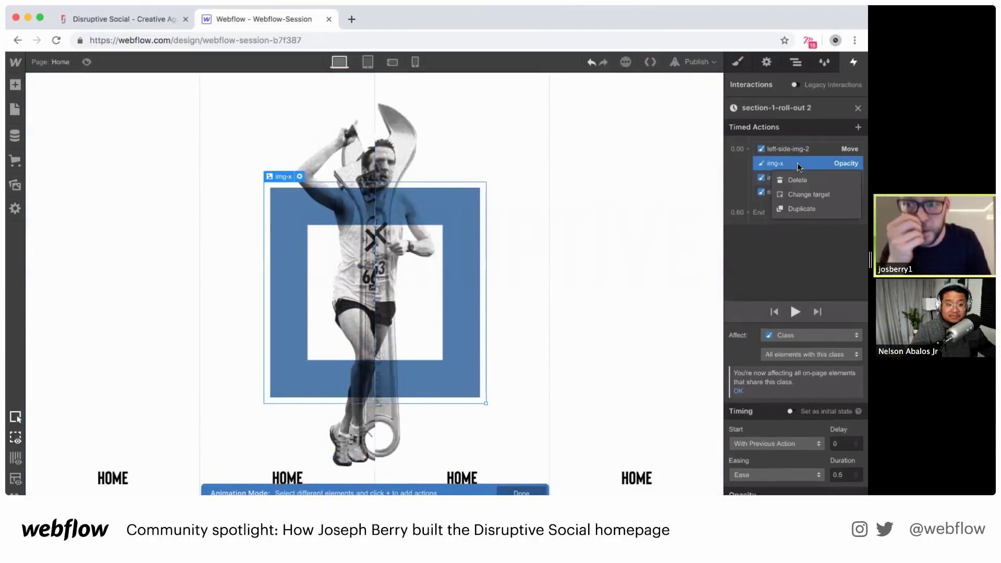
left_click(804, 193)
left_click(794, 53)
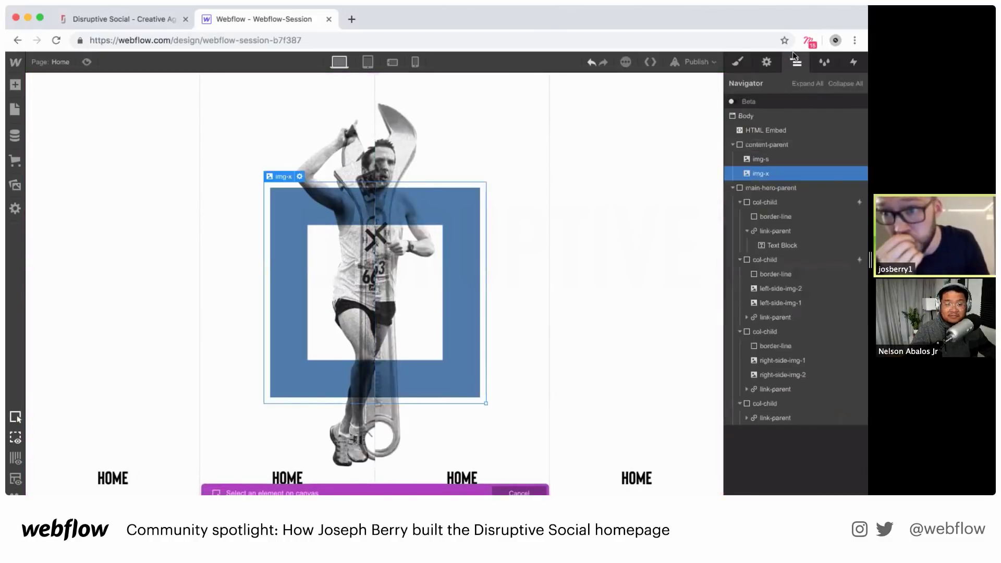
left_click(756, 155)
left_click(855, 62)
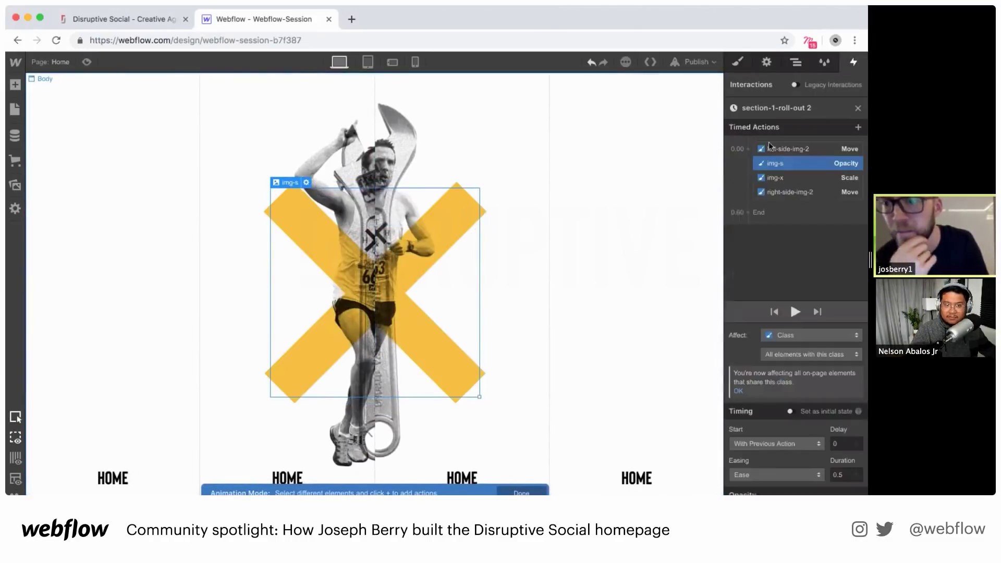
Change the target of the section-1-roll-out 2 Scale action from img-x to img-s
left_click(773, 177)
right_click(774, 177)
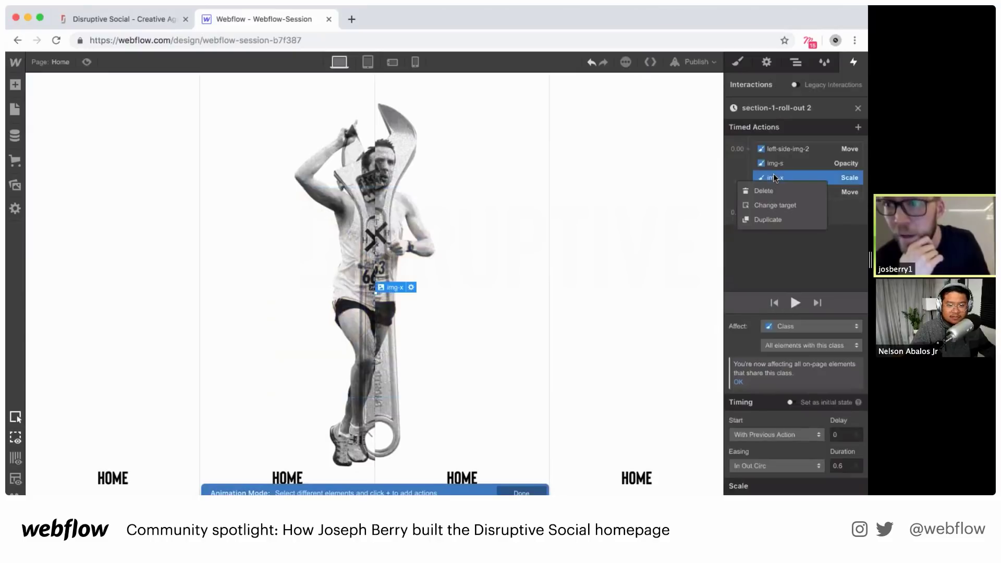
left_click(765, 205)
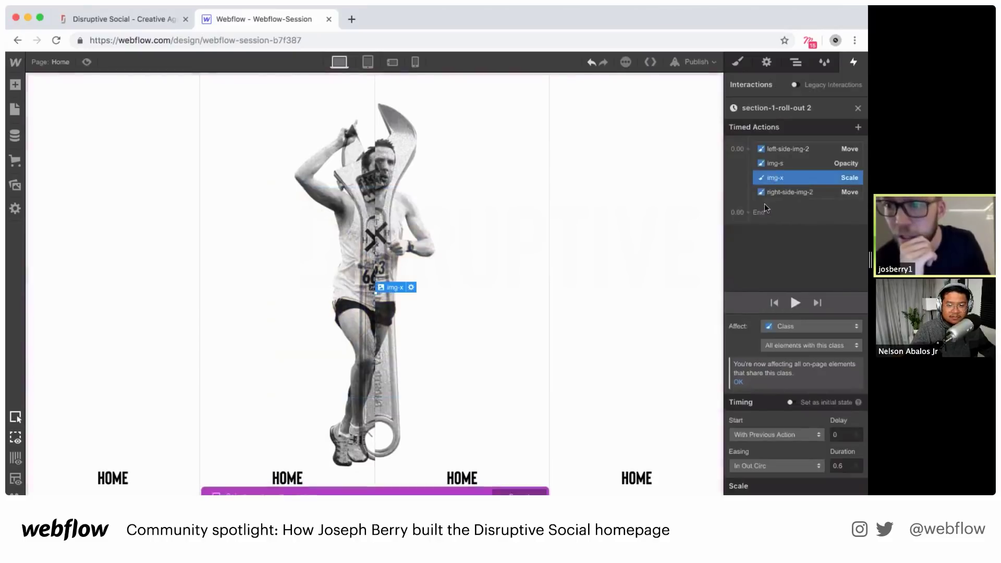
left_click(795, 62)
left_click(768, 157)
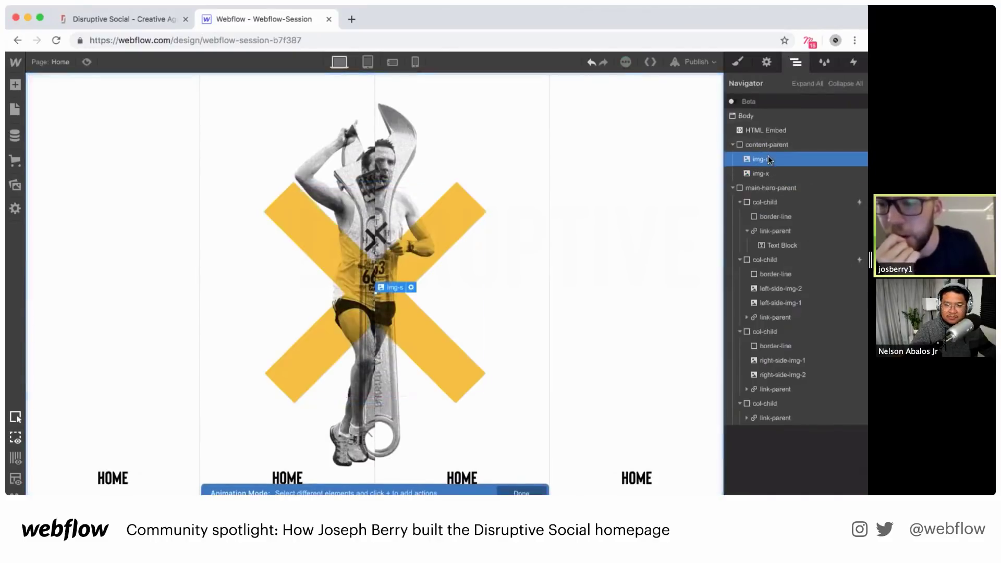
left_click(853, 62)
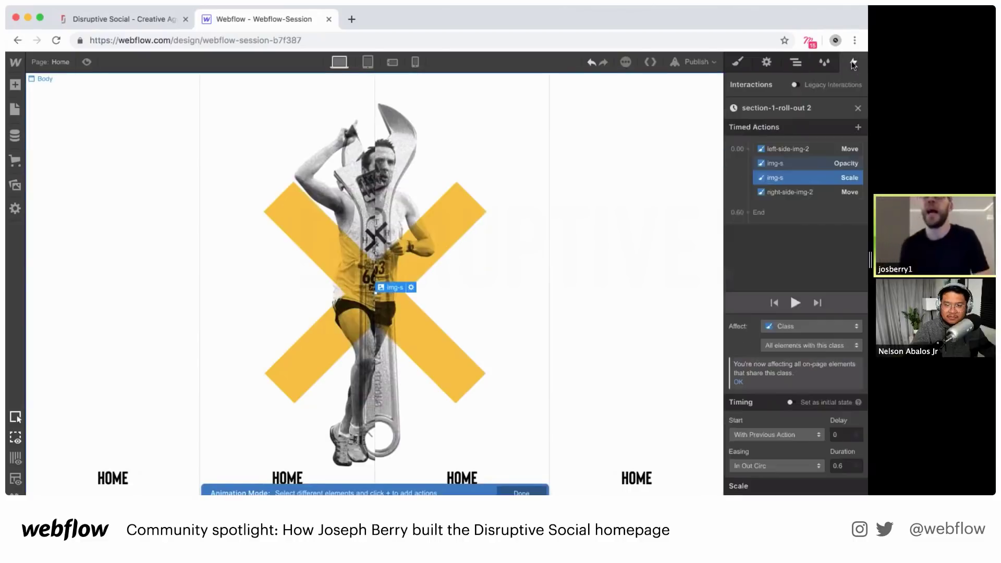
Check the column hover effects in the page preview and reload the live Disruptive Social site for comparison, finishing by leaving the animation's settings
left_click(86, 62)
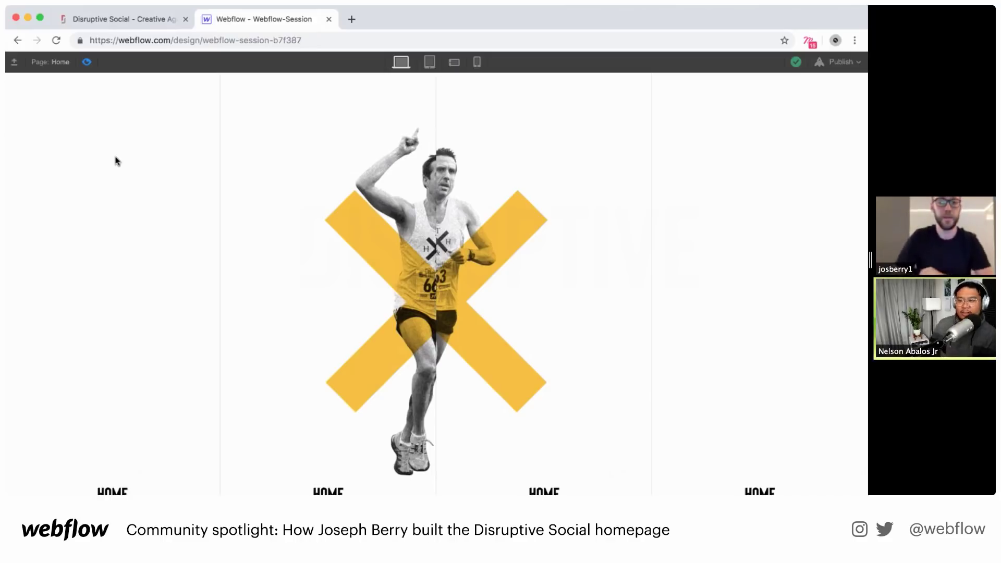
left_click(118, 21)
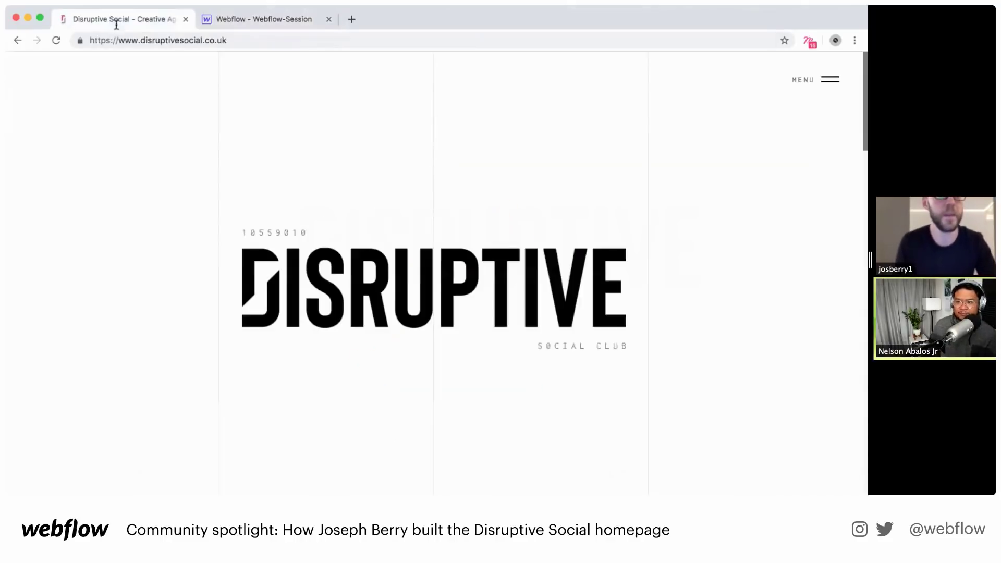
left_click(254, 41)
key("Return")
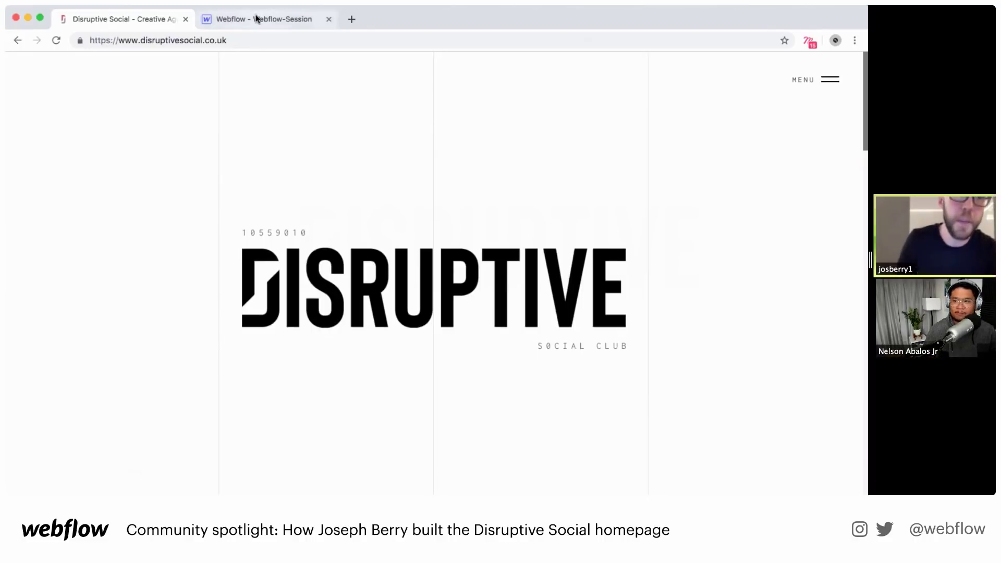
left_click(256, 18)
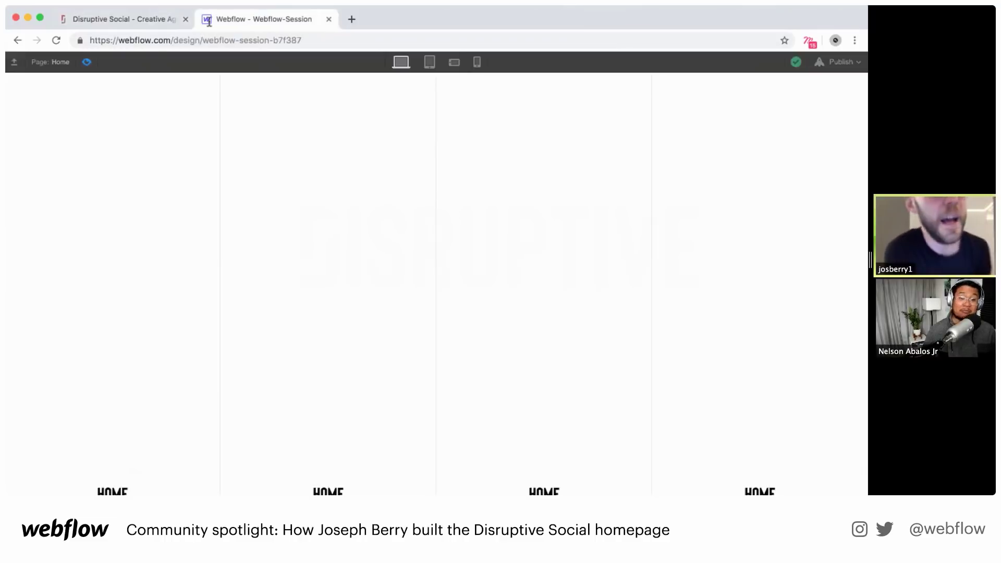
left_click(91, 60)
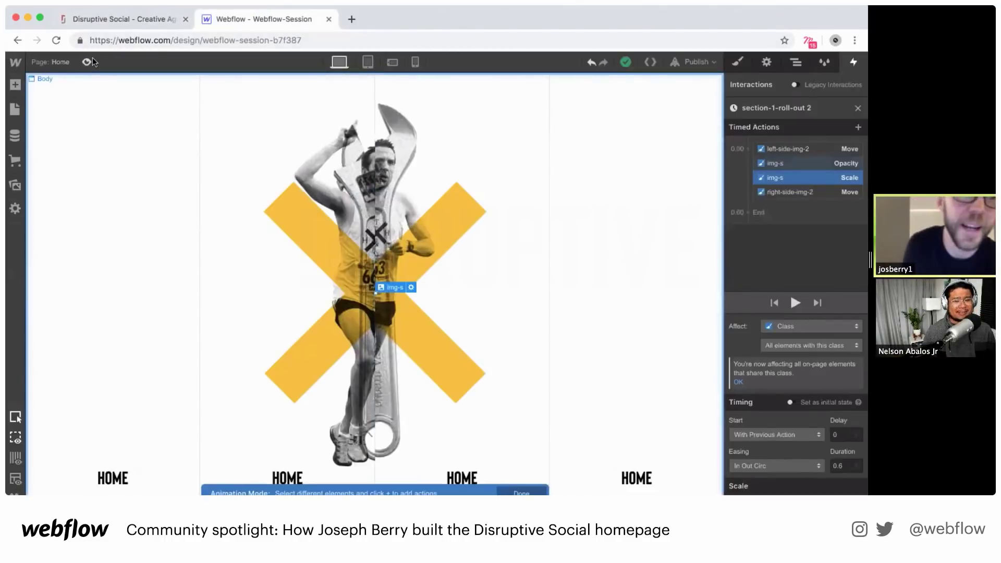
left_click(857, 109)
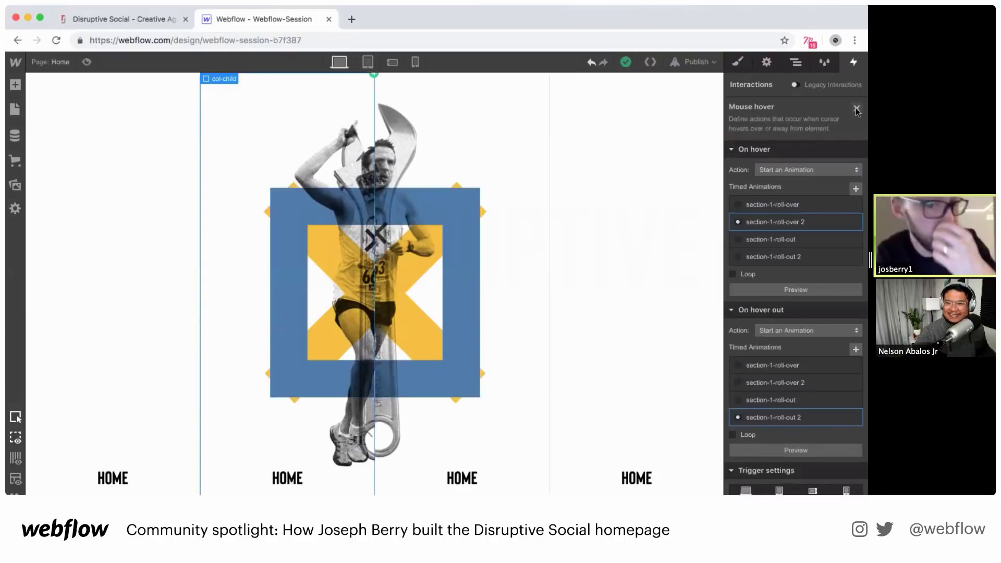
Reload the live Disruptive Social homepage and compare how its hero logo sits over the column images with the project's element structure
left_click(136, 18)
left_click(239, 39)
key("Return")
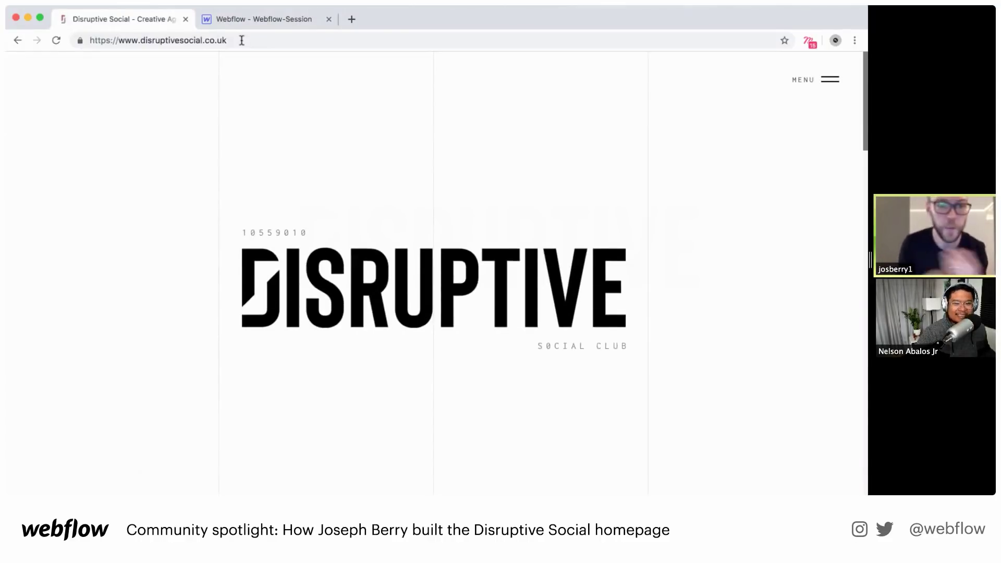
left_click(258, 19)
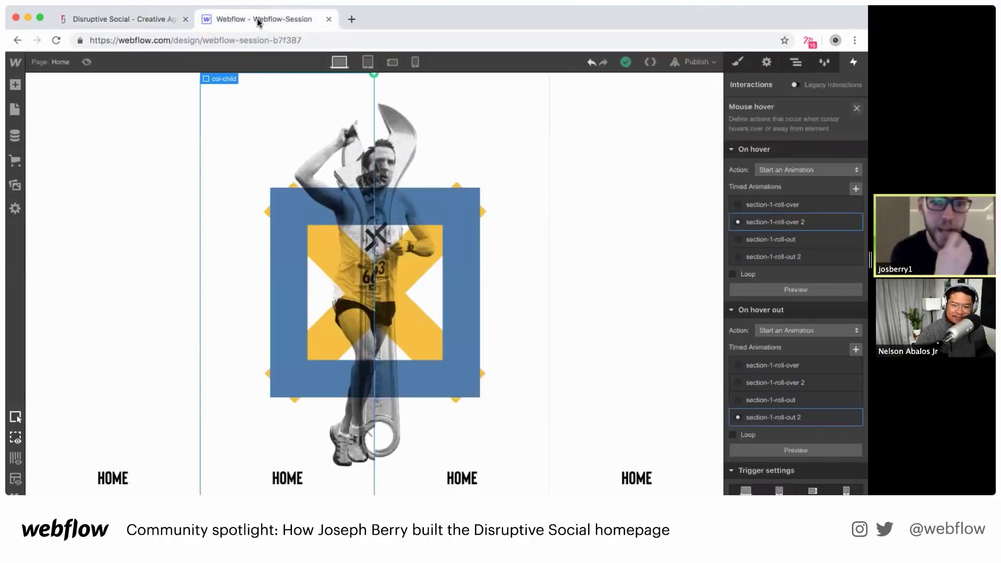
left_click(791, 59)
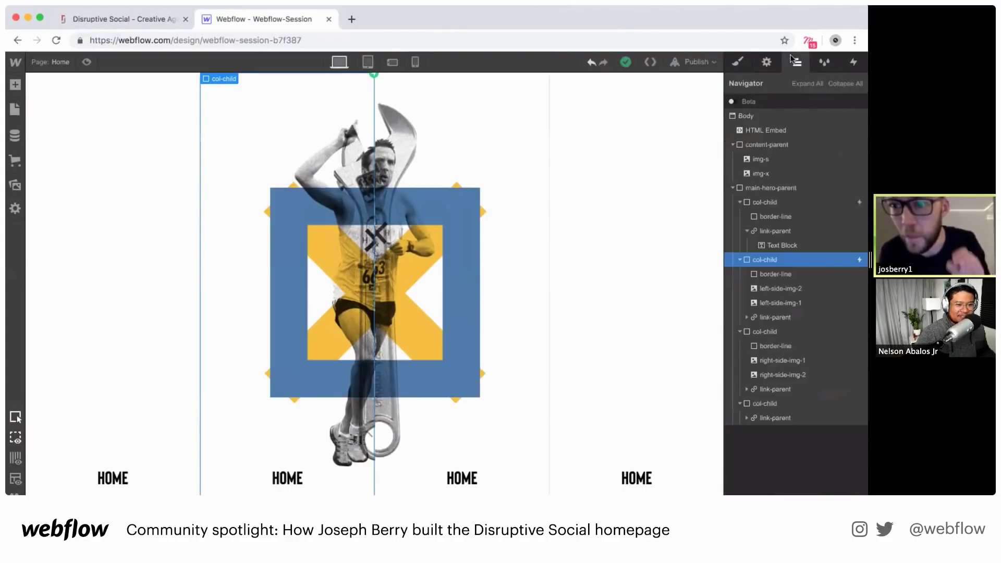
left_click(161, 23)
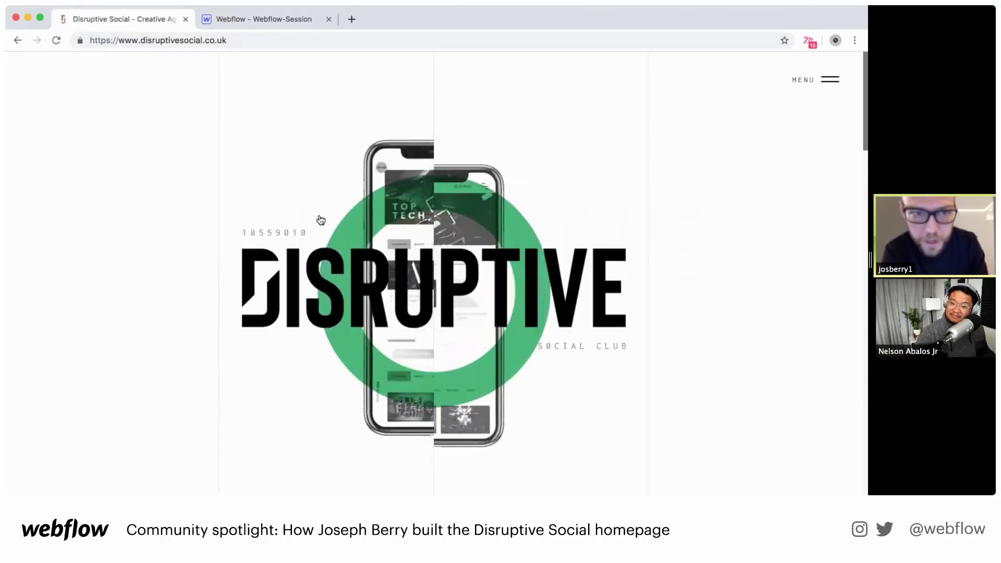
left_click(240, 18)
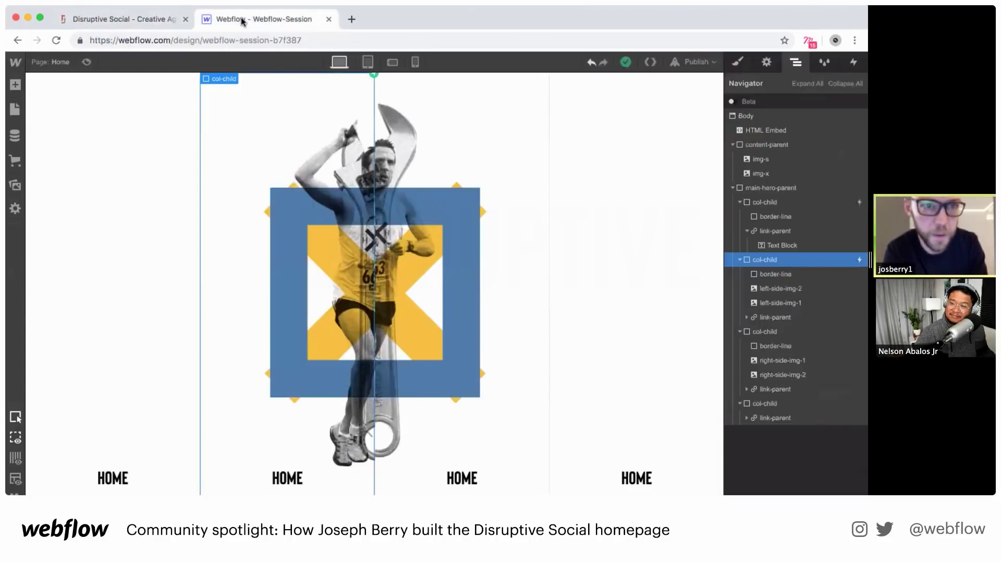
Add the black DISRUPTIVE logo from the assets as the first image in content-parent and mark it as HiDPI
left_click(15, 185)
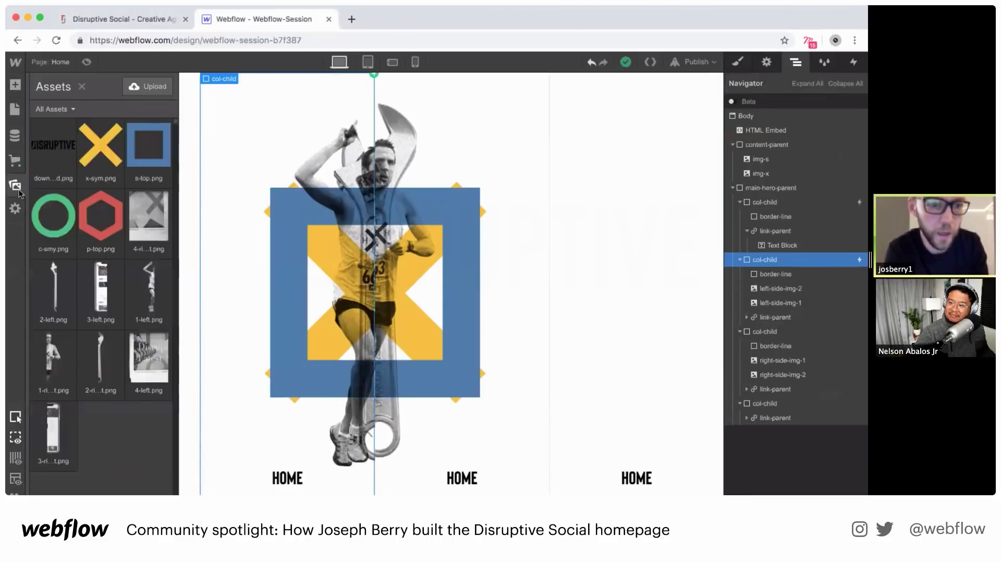
left_click_drag(52, 145, 783, 160)
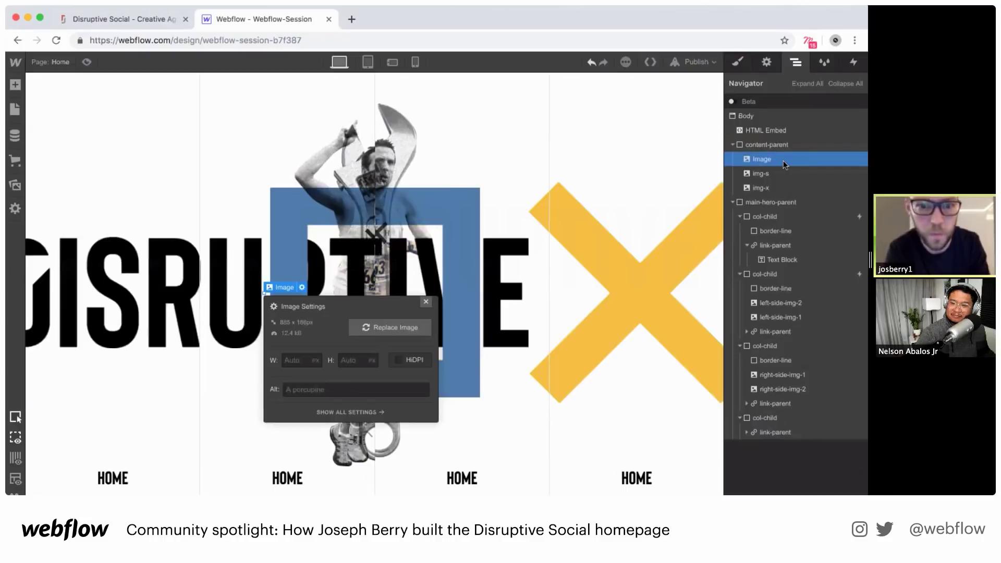
left_click(398, 359)
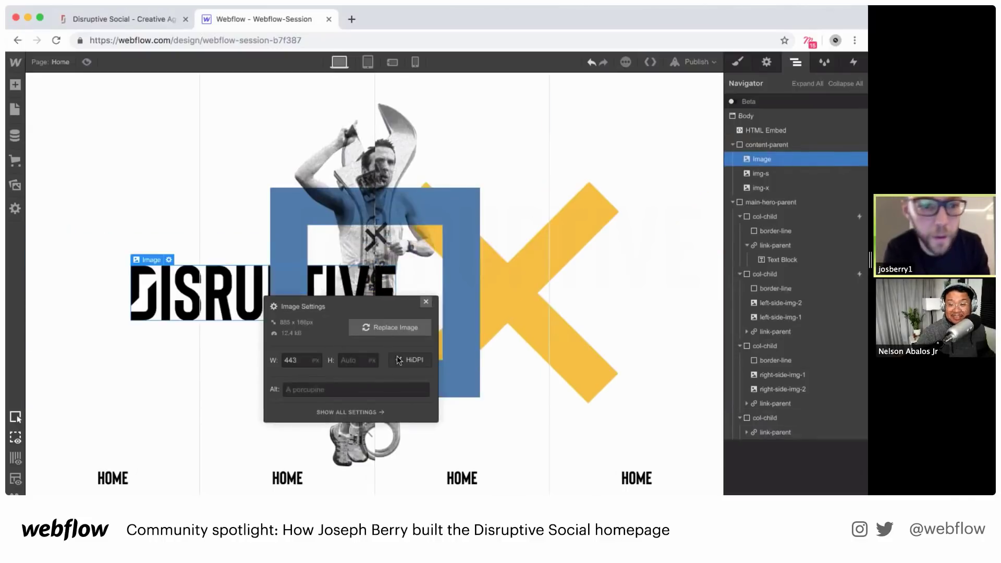
Increase the DISRUPTIVE logo image's width to about 570 px
left_click(300, 360)
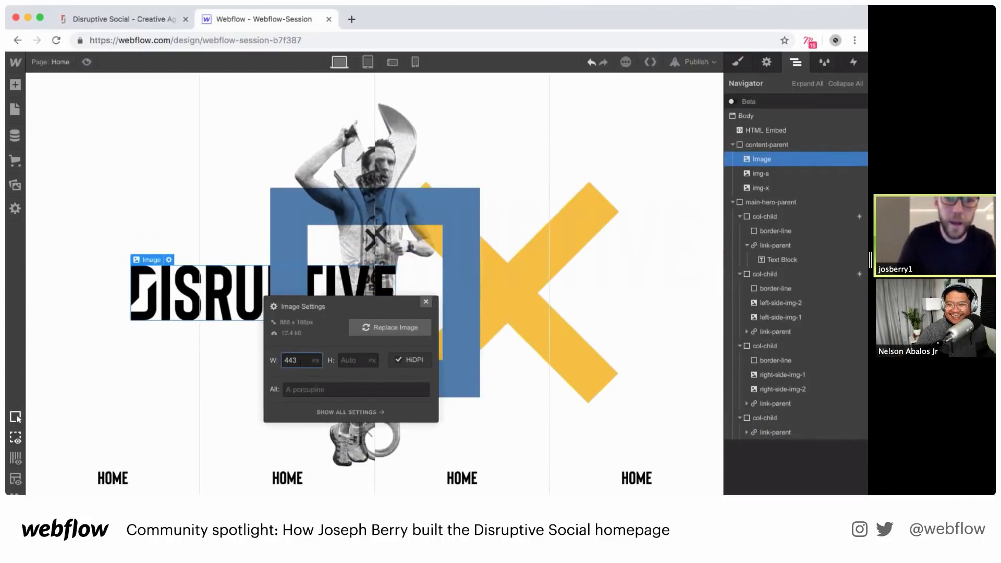
key("shift+Up")
key("shift+Up")
key("shift+Up")
key("shift+Up")
key("shift+Up")
key("shift+Up")
key("shift+Up")
key("shift+Up")
key("shift+Up")
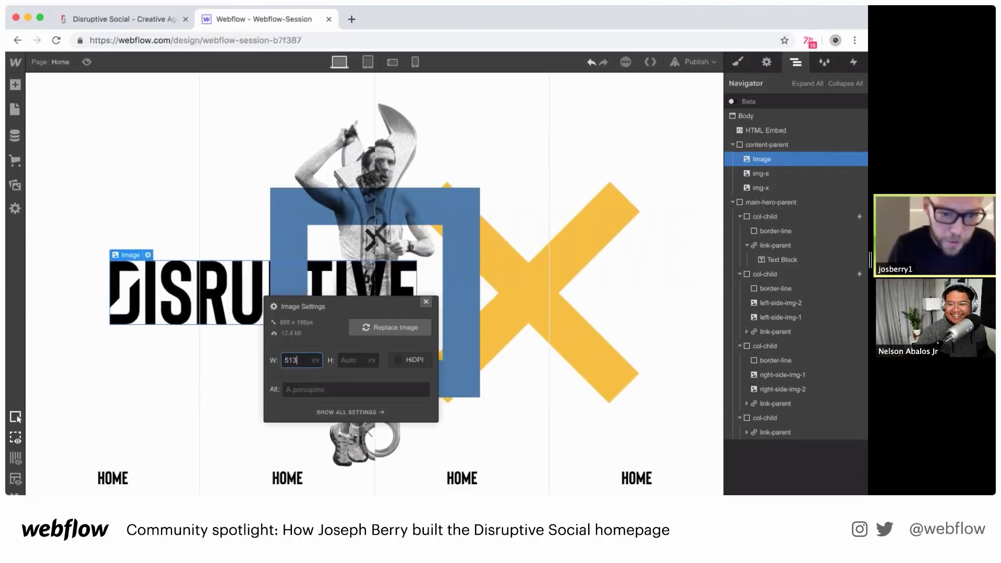
key("shift+Up")
key("shift+Up")
key("shift+Up")
key("shift+Up")
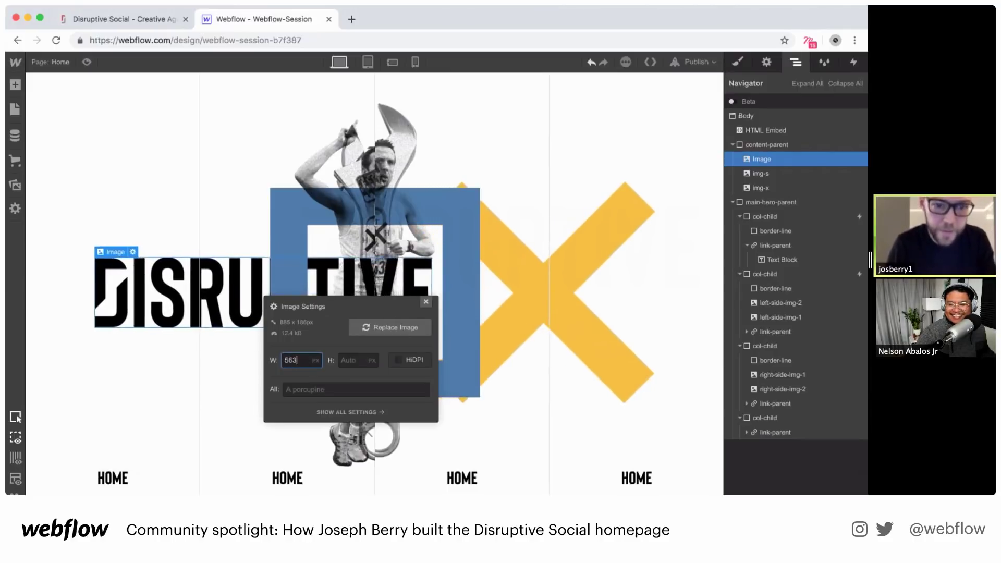
left_click(426, 301)
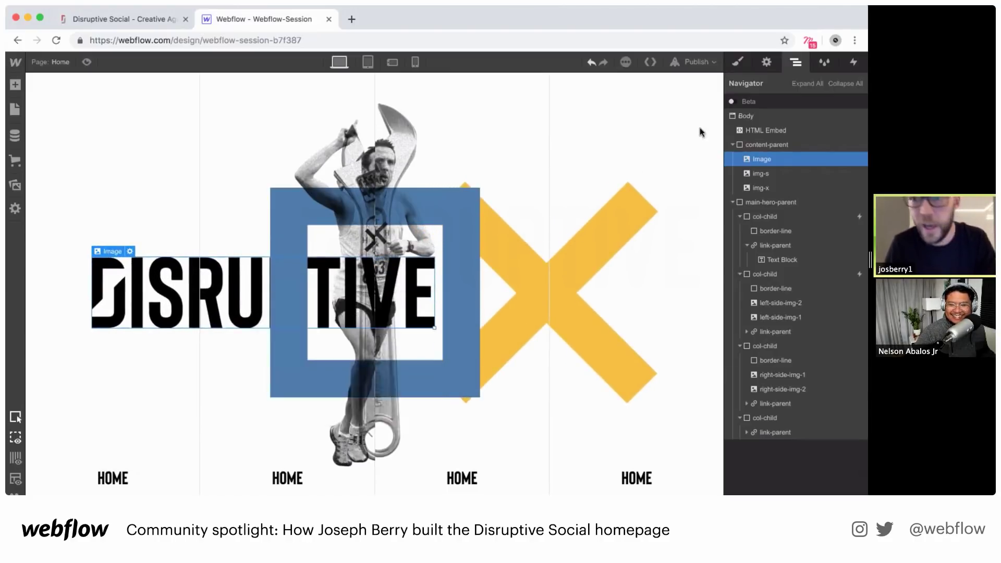
Assign the new class main-logo to the DISRUPTIVE logo image and set its position to Absolute
left_click(738, 62)
left_click(780, 117)
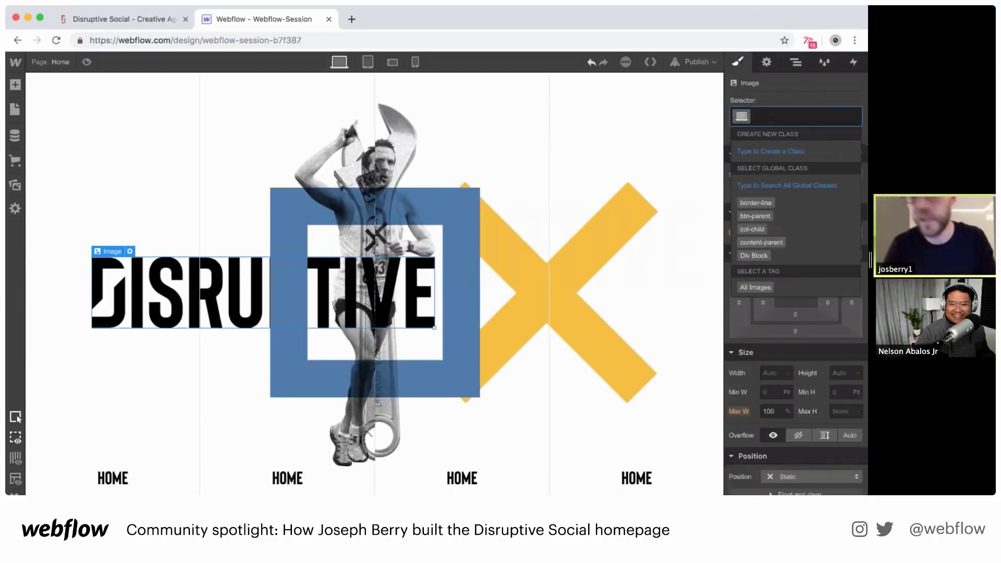
type("main")
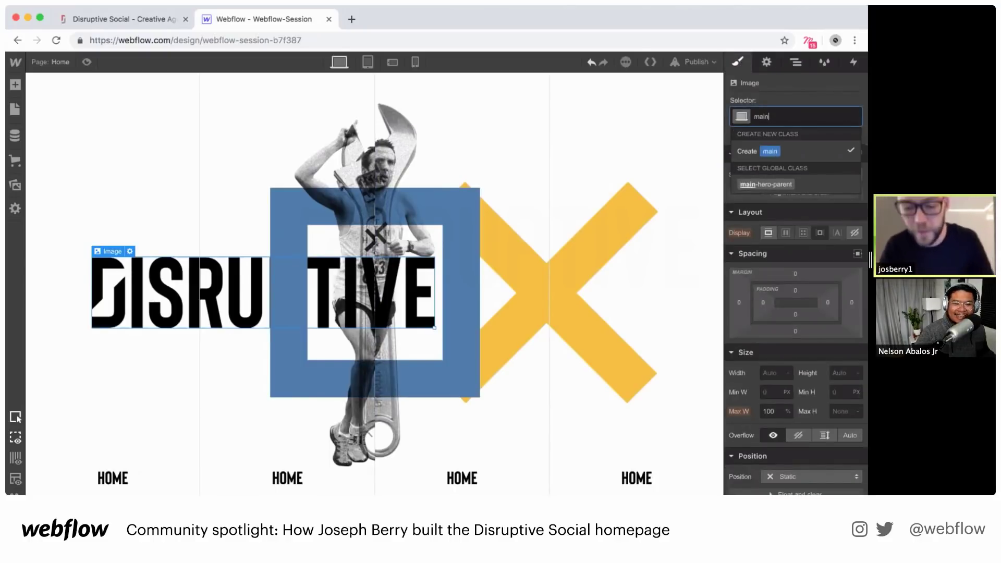
type("-logo")
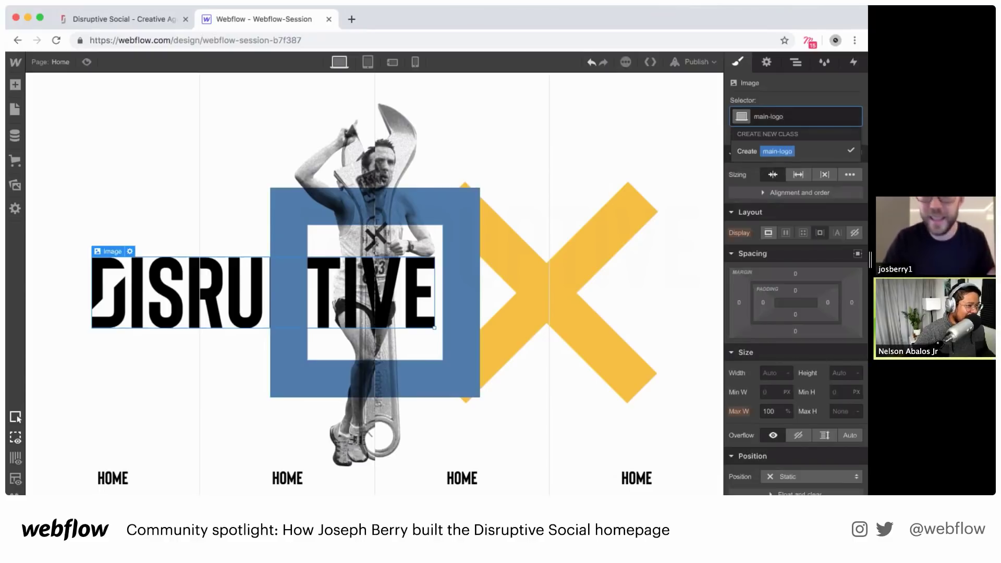
key("Return")
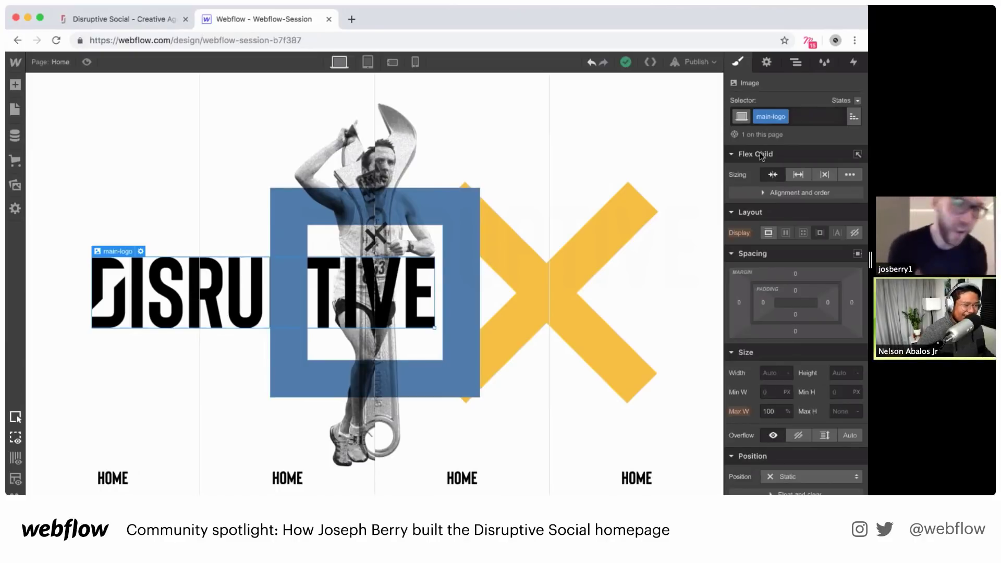
left_click(789, 477)
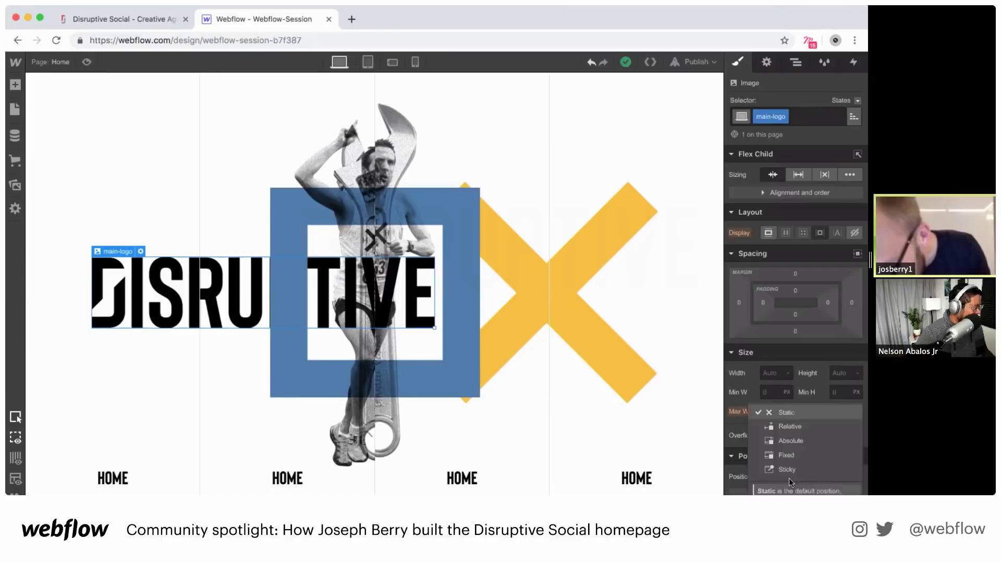
left_click(797, 439)
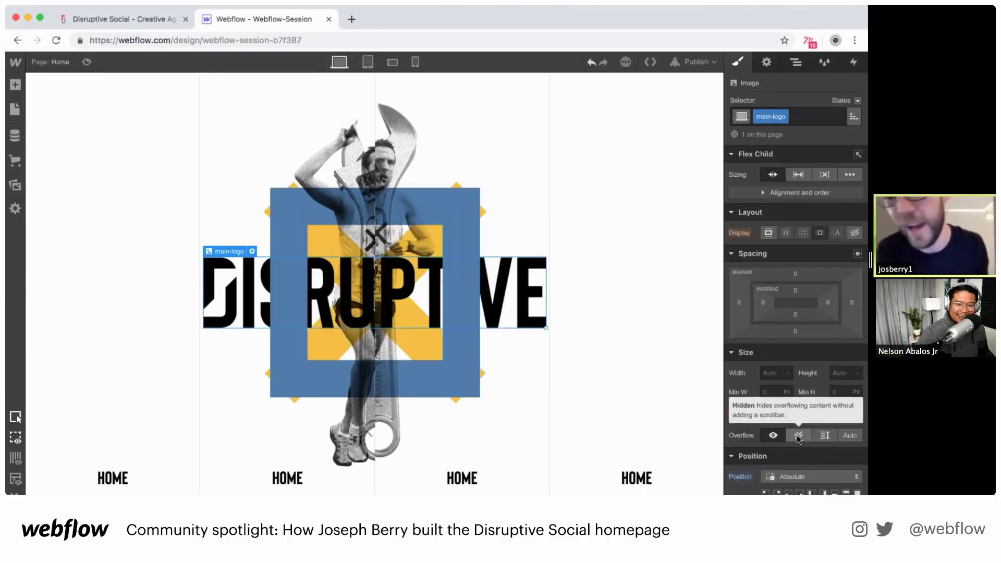
Increase the main-logo image's width to 603 px and preview the page
left_click(795, 62)
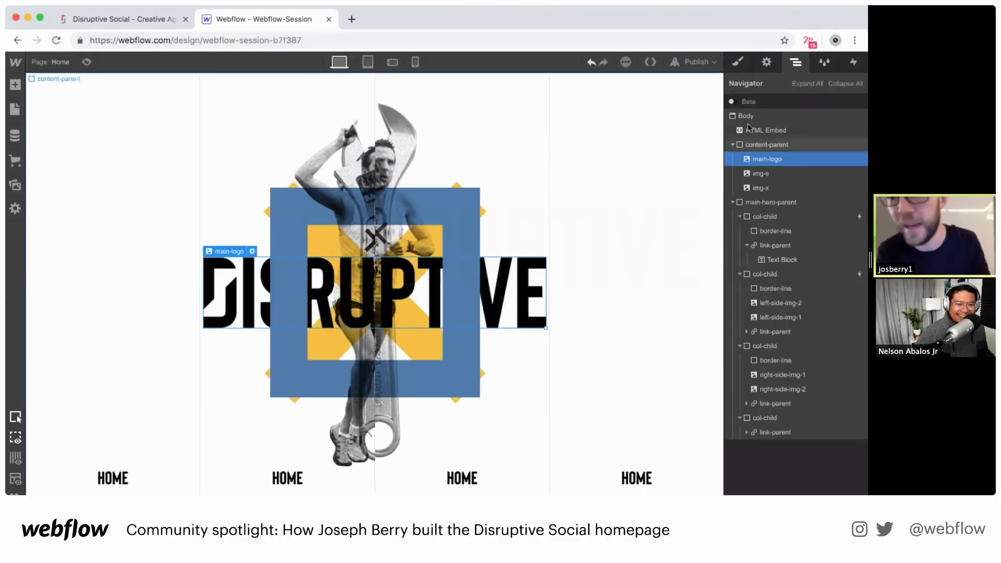
left_click(767, 62)
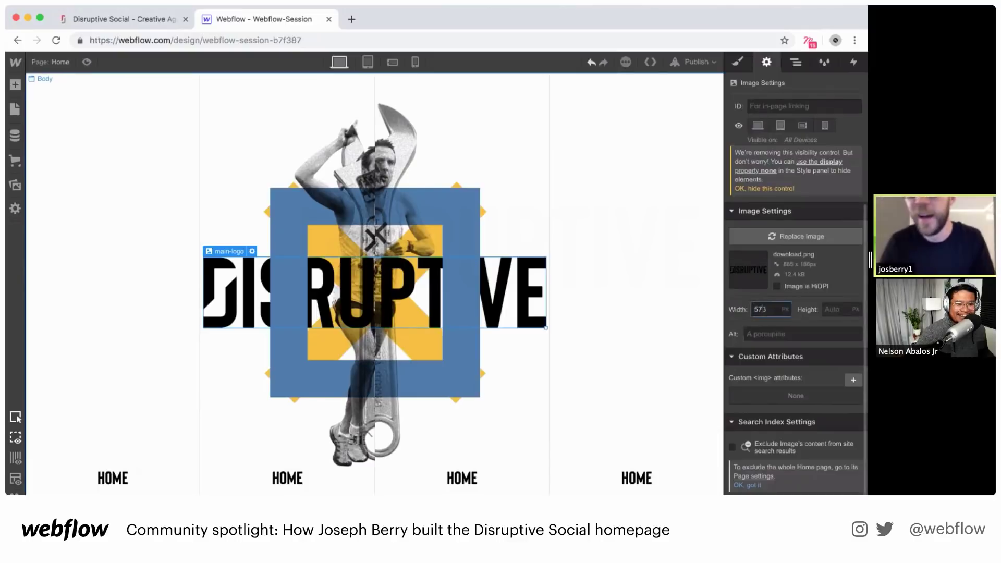
key("shift+Up")
key("shift+Up")
key("shift+Up")
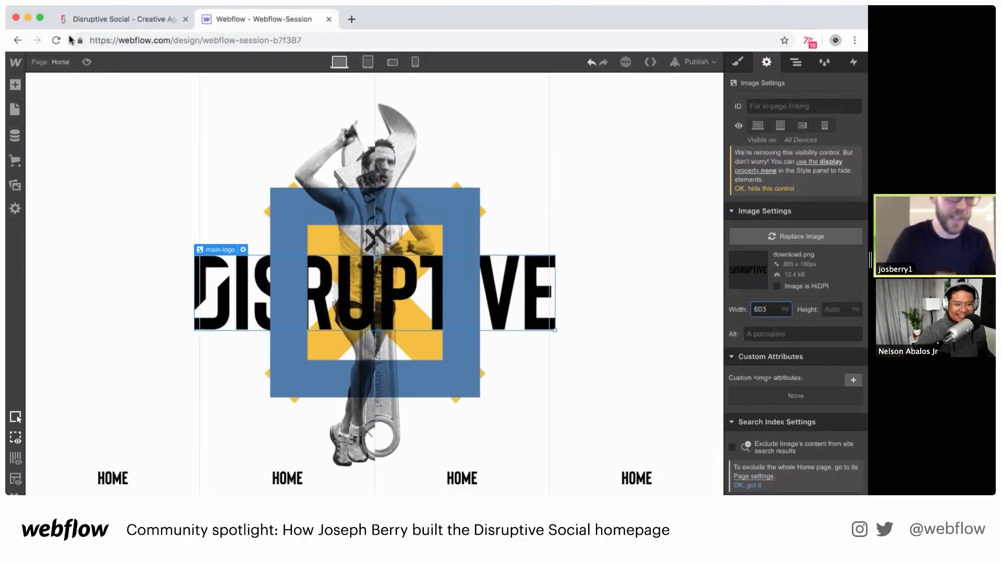
left_click(86, 62)
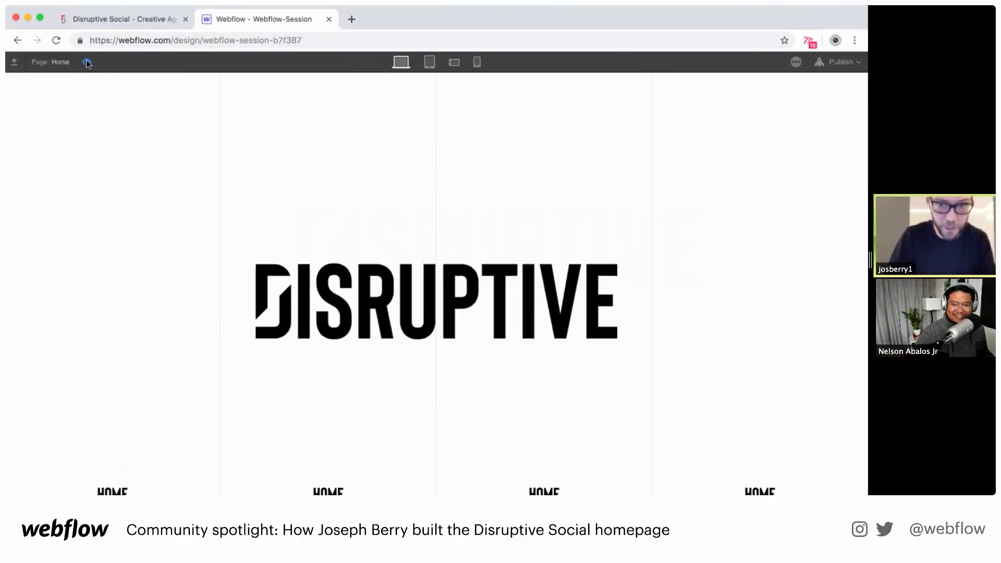
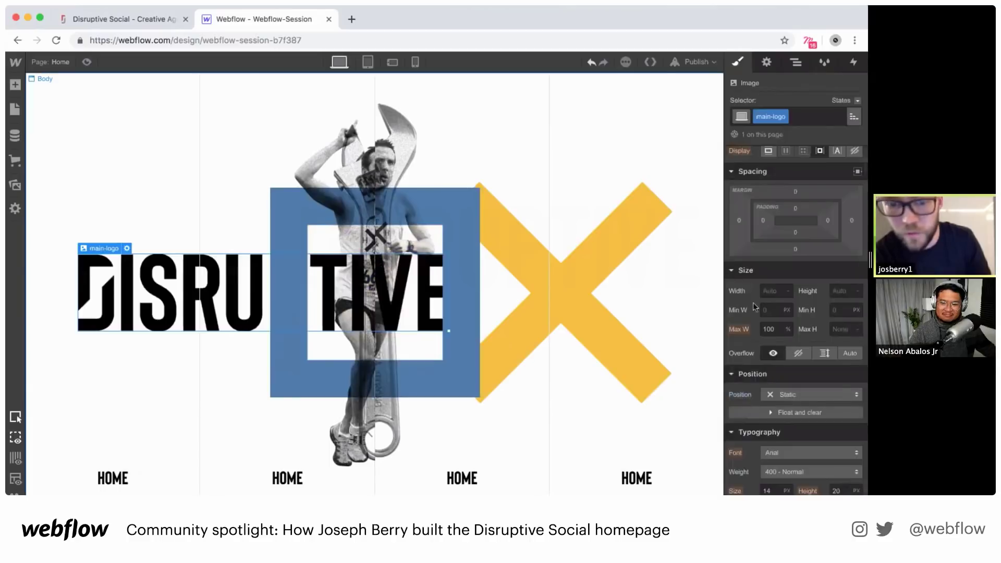
Give the div block that wraps main-logo the class text-hide and set its overflow to Hidden
left_click(795, 63)
left_click(763, 157)
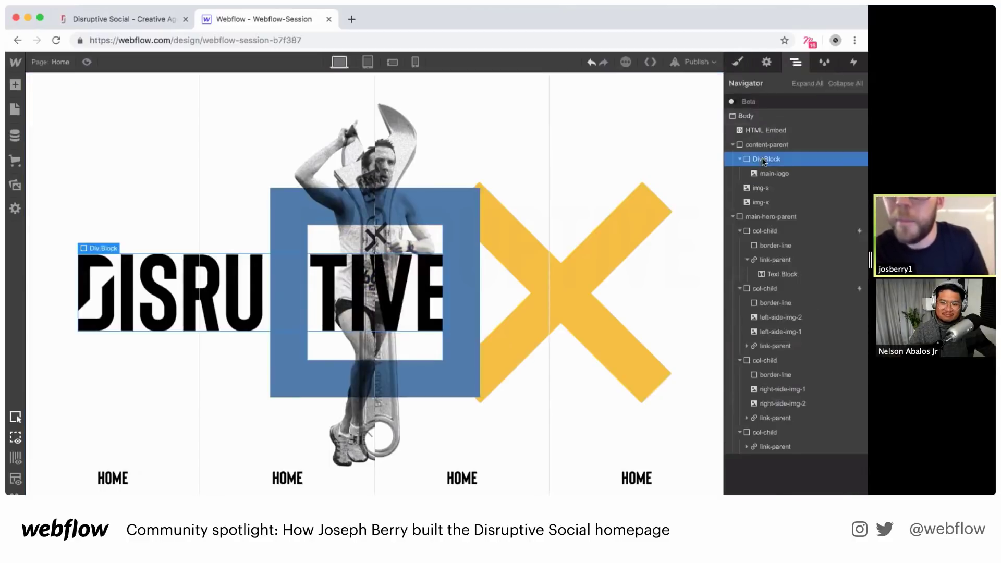
left_click(736, 62)
left_click(775, 115)
type("text-hide")
key("Return")
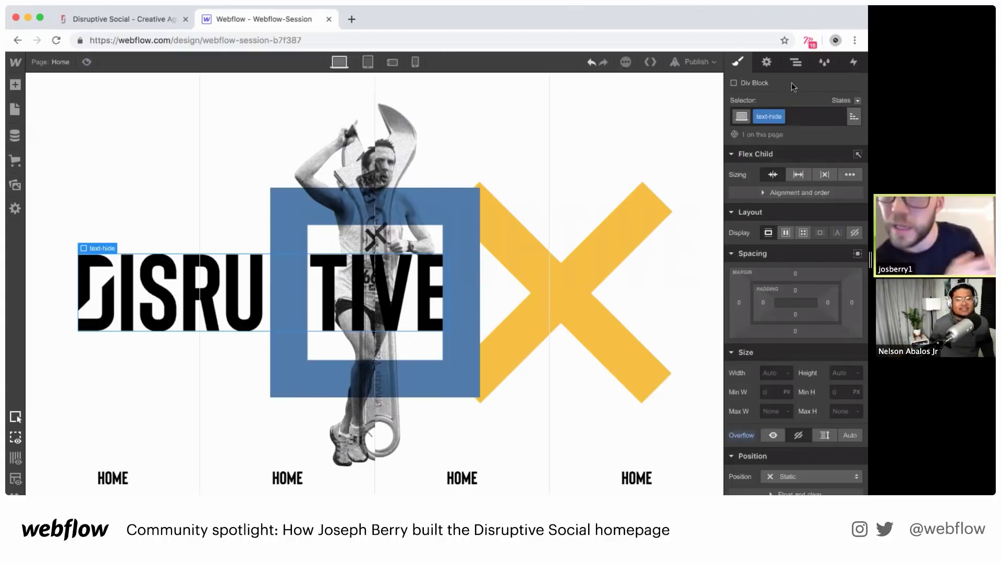
Set the text-hide div's position to Absolute
scroll(819, 281, "down", 2)
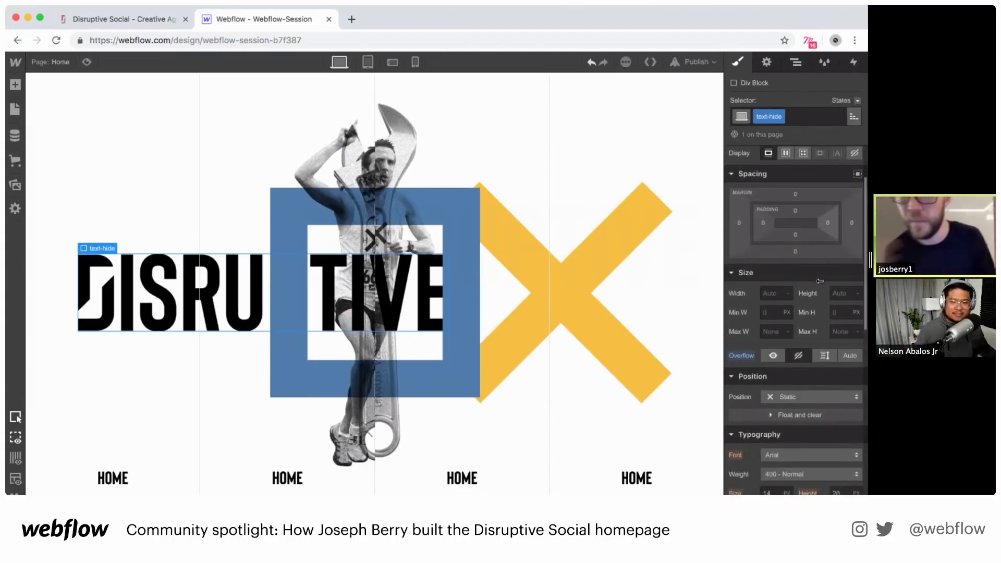
scroll(798, 324, "down", 1)
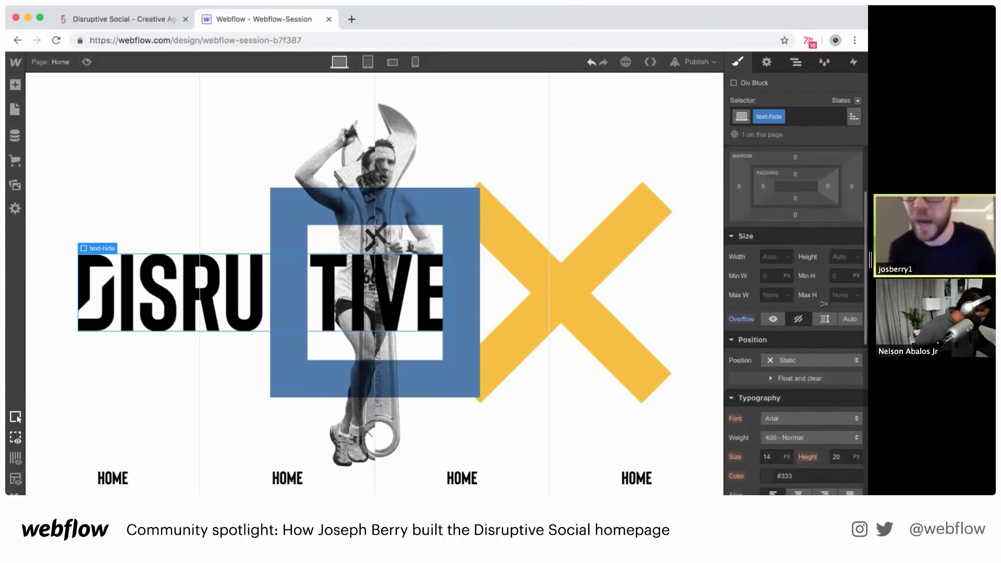
left_click(788, 359)
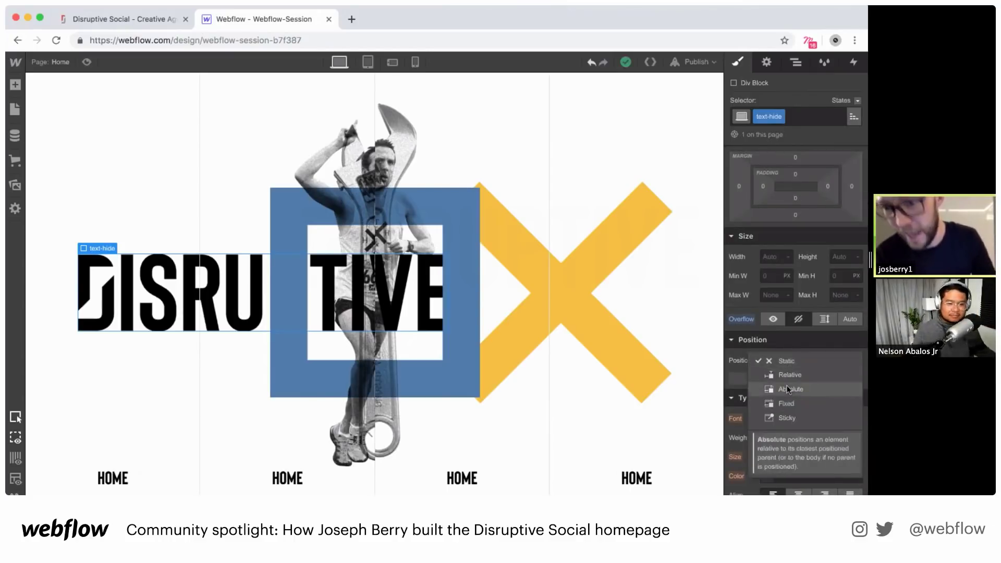
left_click(786, 386)
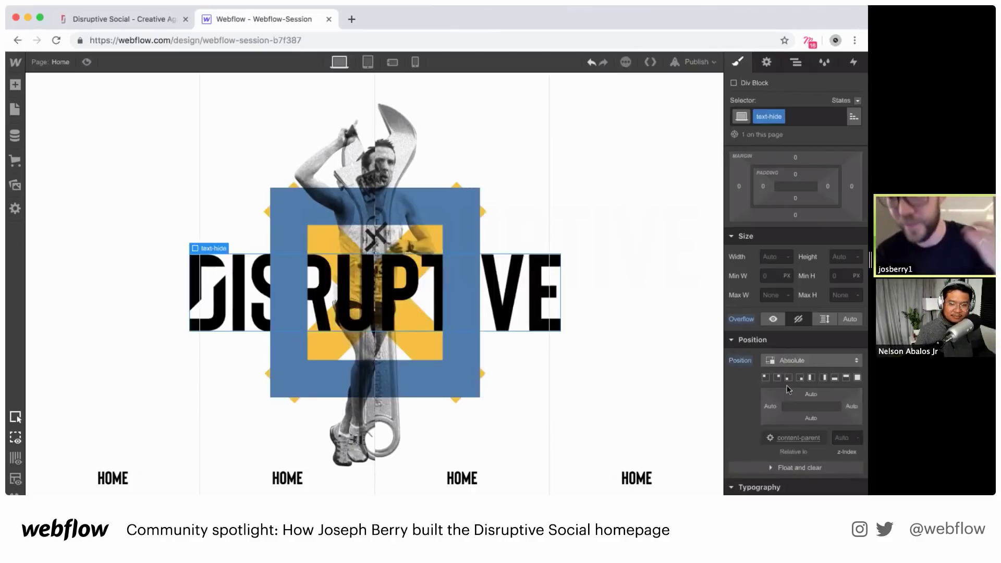
Try adding an empty div block as the first element in content-parent, before the collapsed text-hide wrapper
left_click(796, 62)
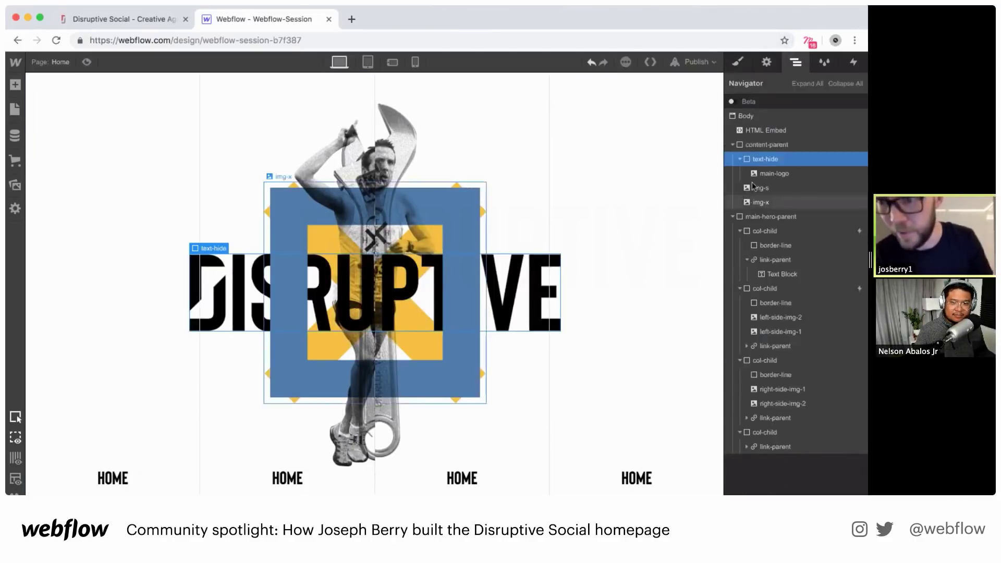
left_click(774, 173)
left_click(740, 159)
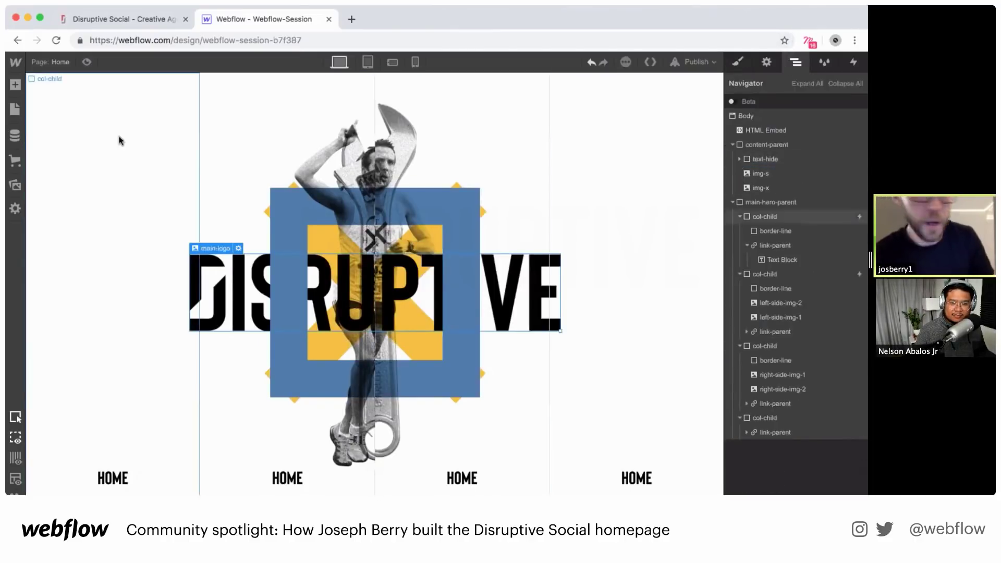
left_click(15, 84)
left_click_drag(55, 302, 756, 160)
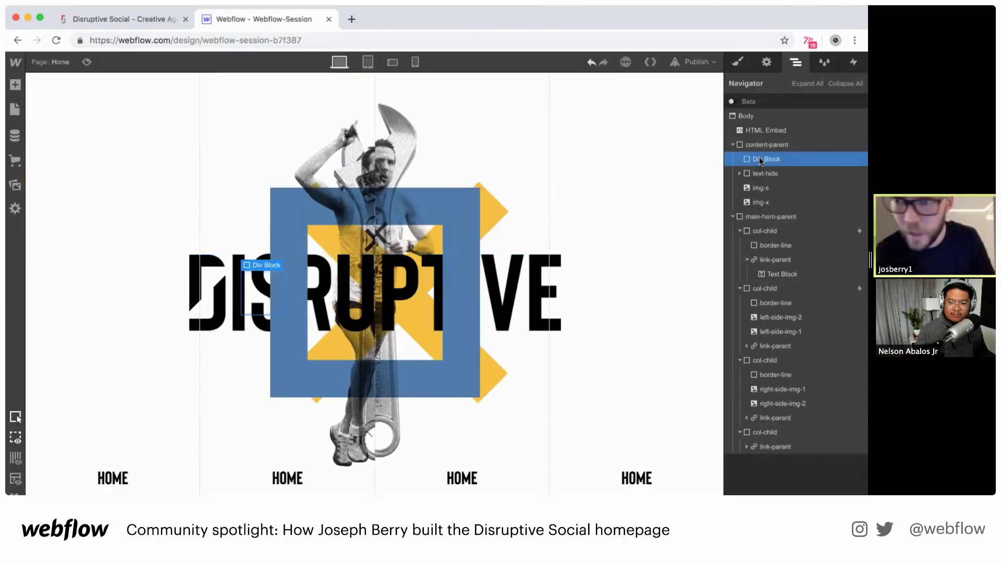
left_click(739, 64)
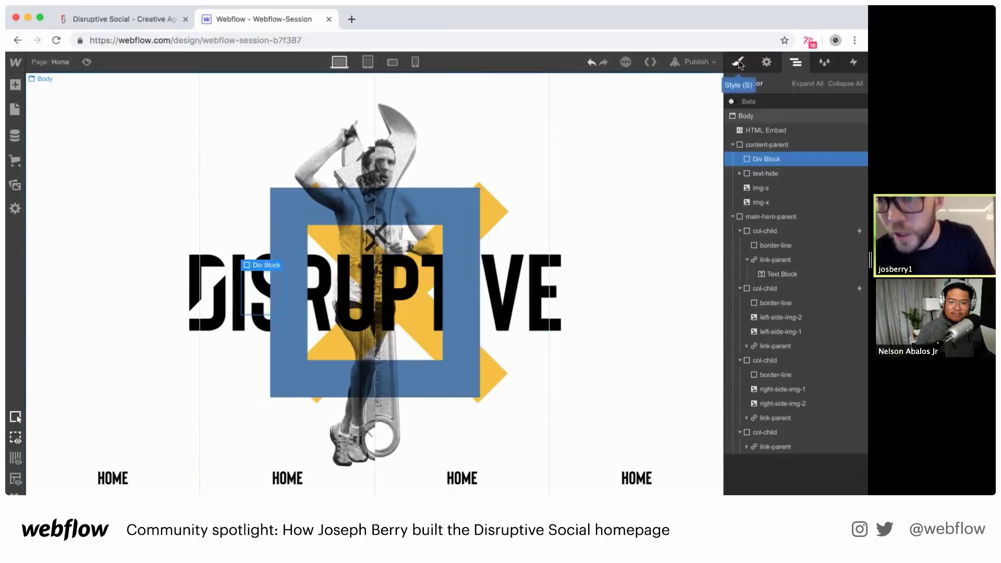
left_click(793, 63)
left_click(766, 158)
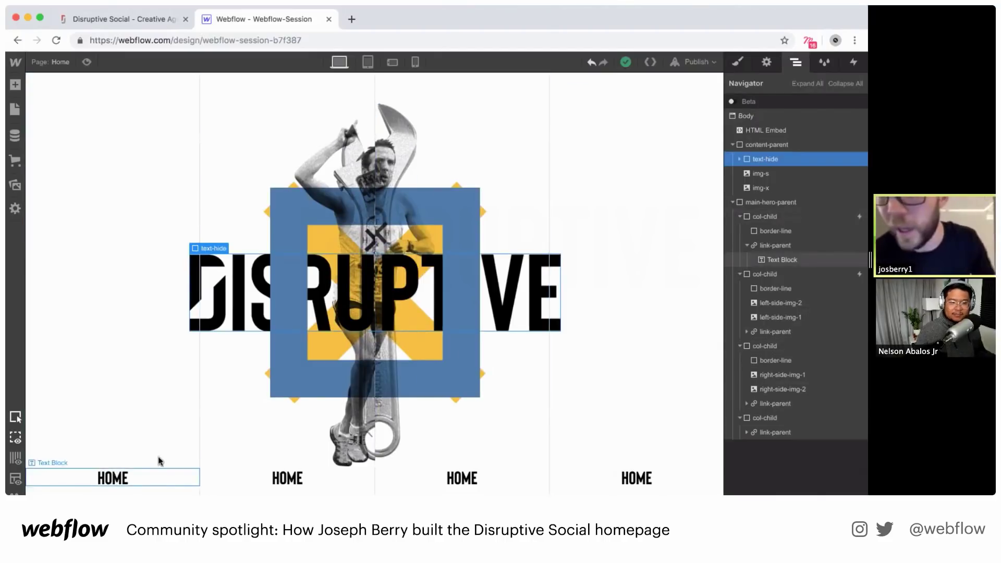
Collapse the col-child elements and main-hero-parent in the page's element structure
left_click(740, 216)
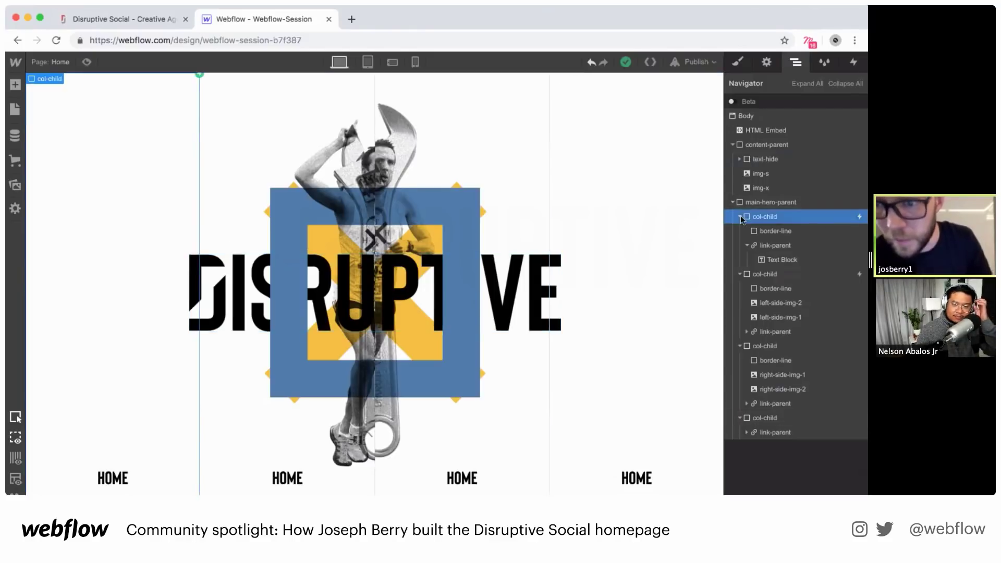
left_click(739, 216)
left_click(739, 230)
left_click(740, 245)
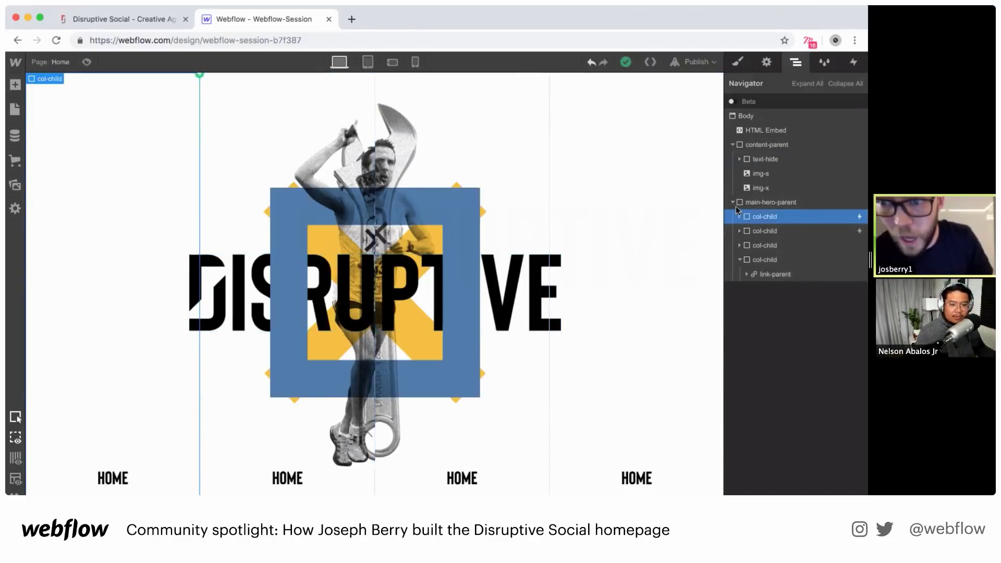
left_click(732, 202)
Reload the live Disruptive Social homepage to watch its hero load animation, and return to the Webflow project
left_click(132, 21)
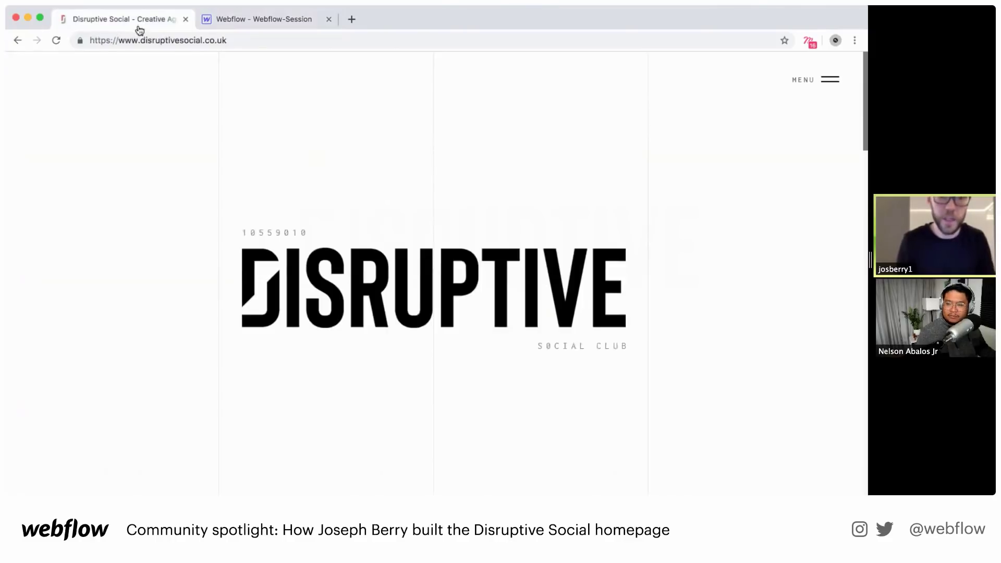
left_click(230, 35)
key("Return")
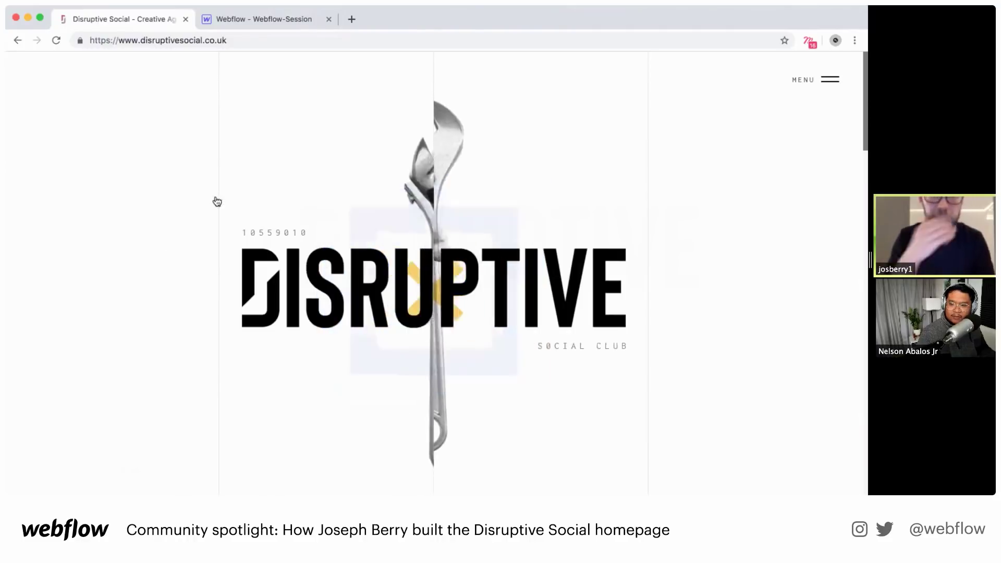
left_click(237, 18)
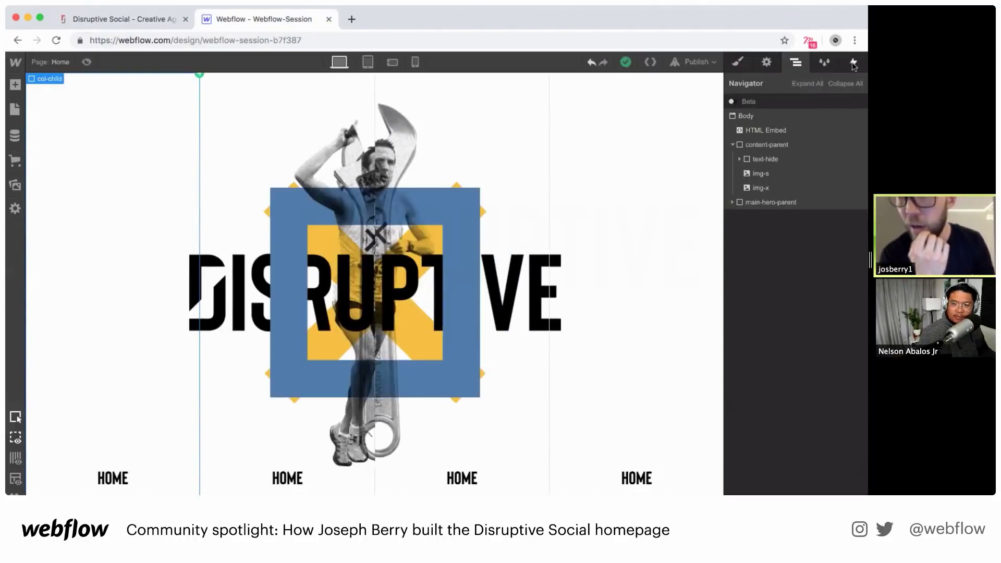
Select the Body, collapse content-parent, and add a Page load trigger to the page's interactions
left_click(743, 117)
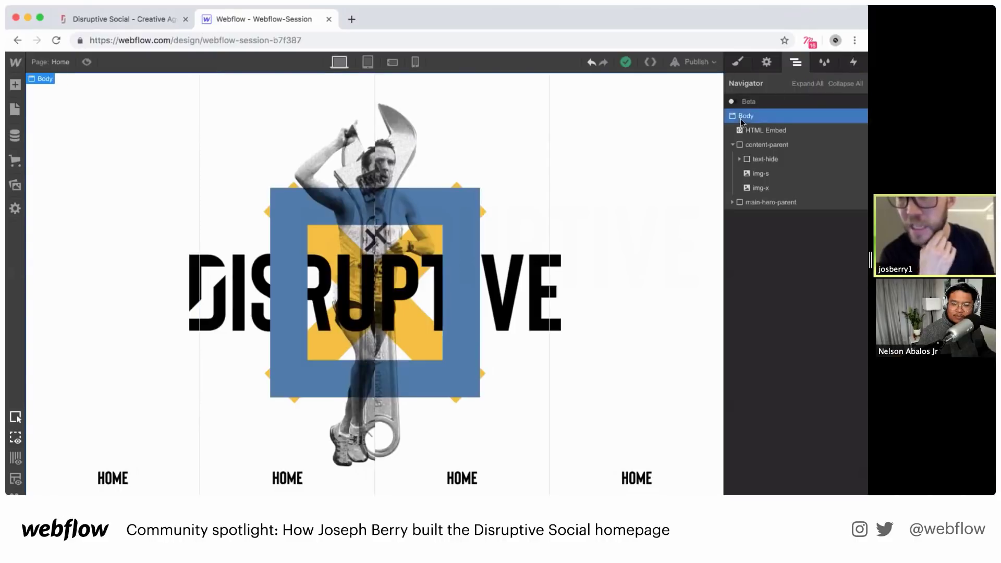
left_click(732, 145)
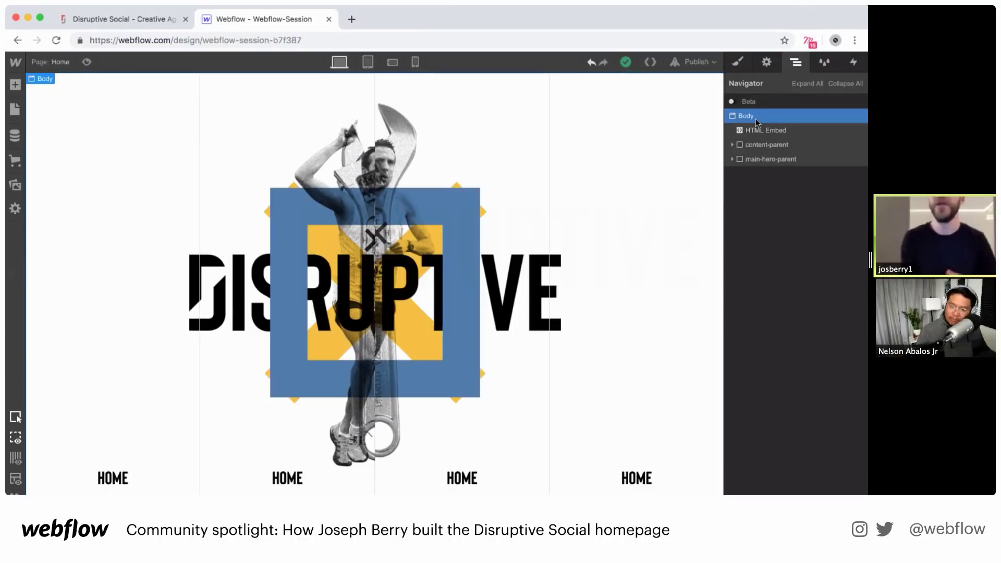
left_click(849, 65)
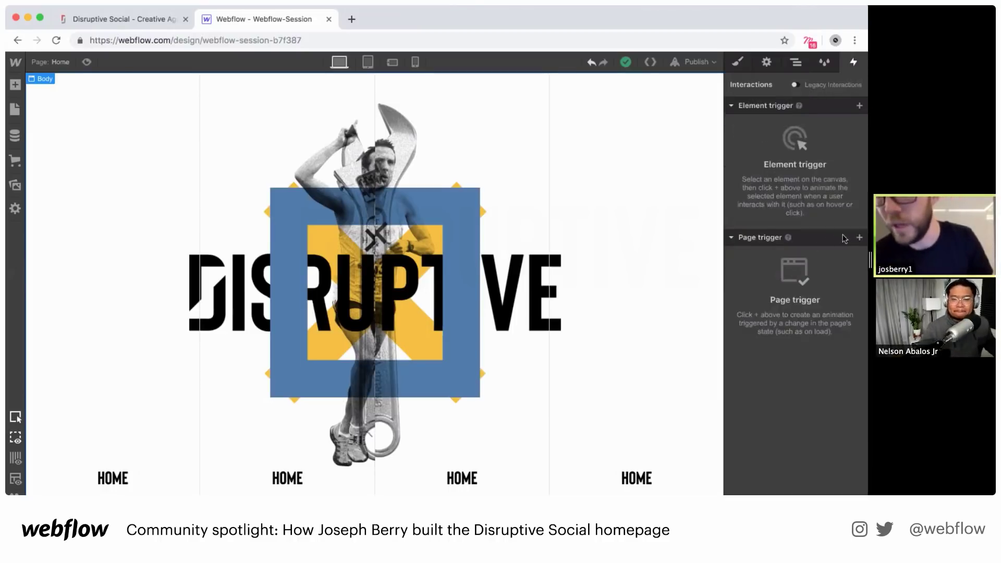
left_click(858, 238)
left_click(798, 261)
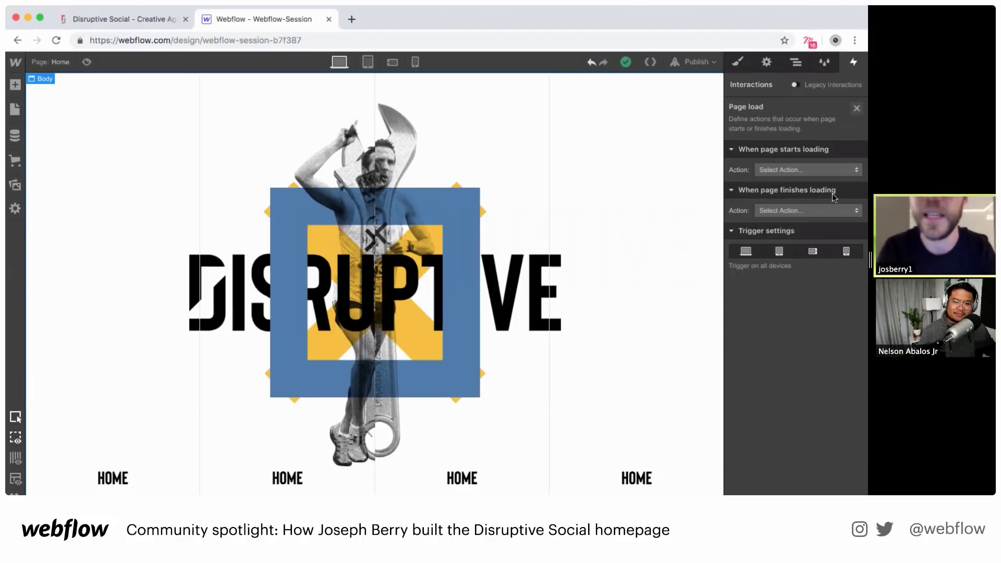
Create a timed animation named home-intro-load that starts when the page finishes loading
left_click(818, 211)
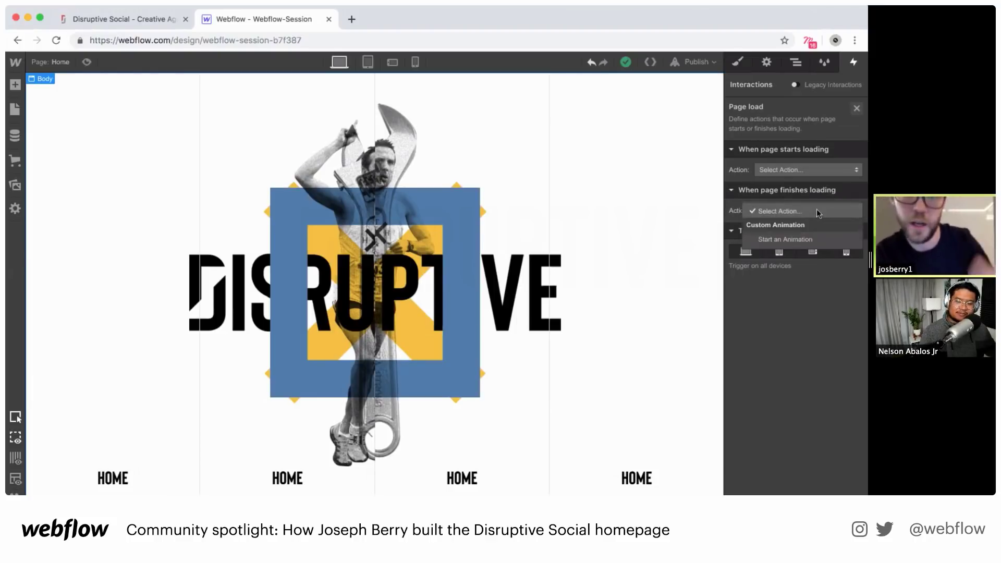
left_click(797, 238)
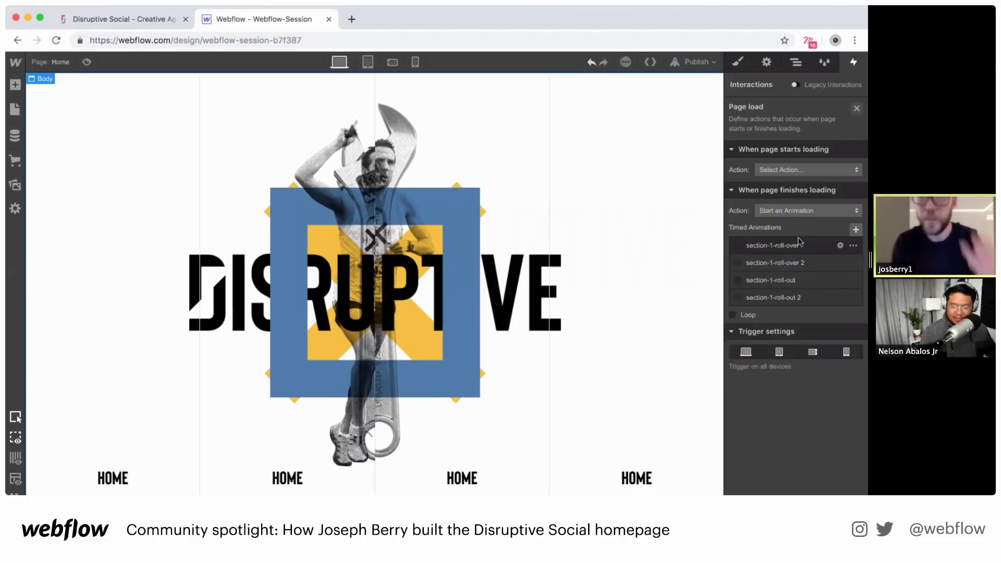
left_click(855, 230)
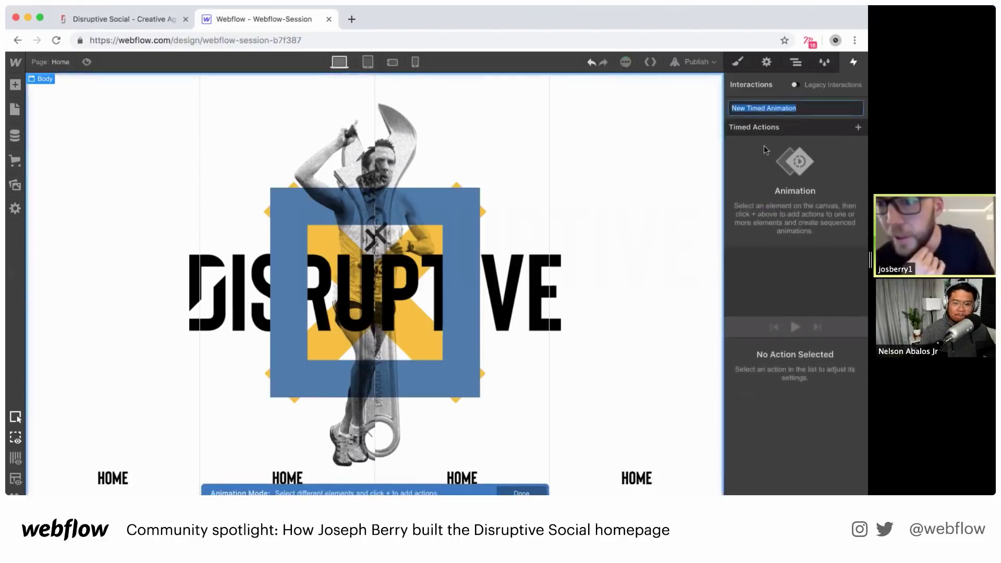
type("jhe")
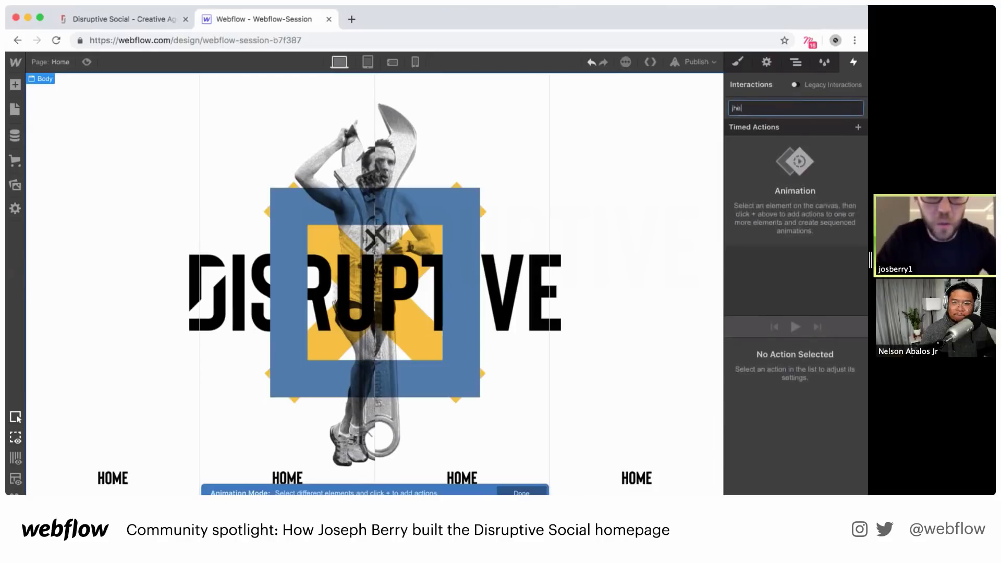
type("home-intro-load")
key("Return")
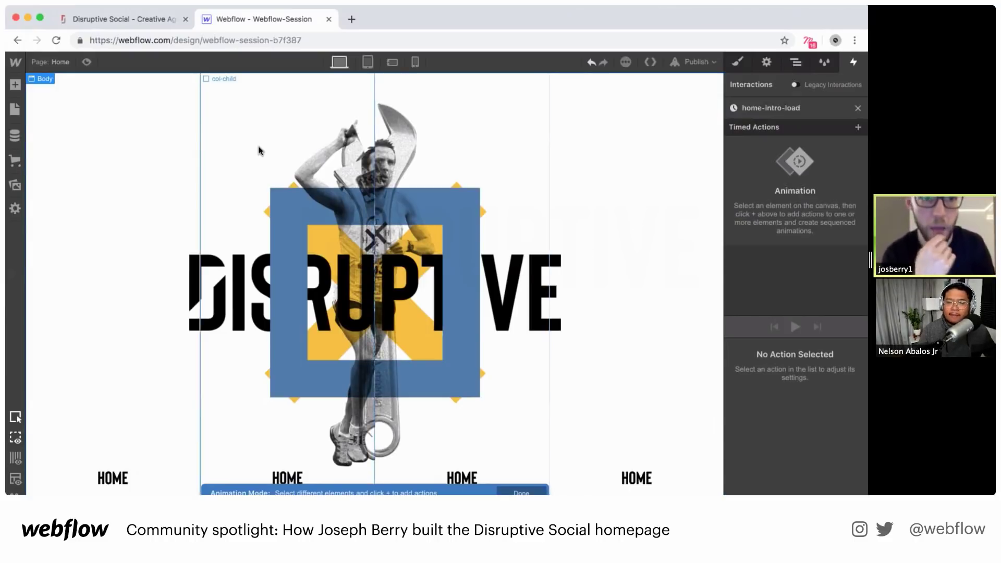
Add a Size action for the border-line between the first and second columns, with 0% height as its initial state
left_click(200, 110)
left_click(857, 127)
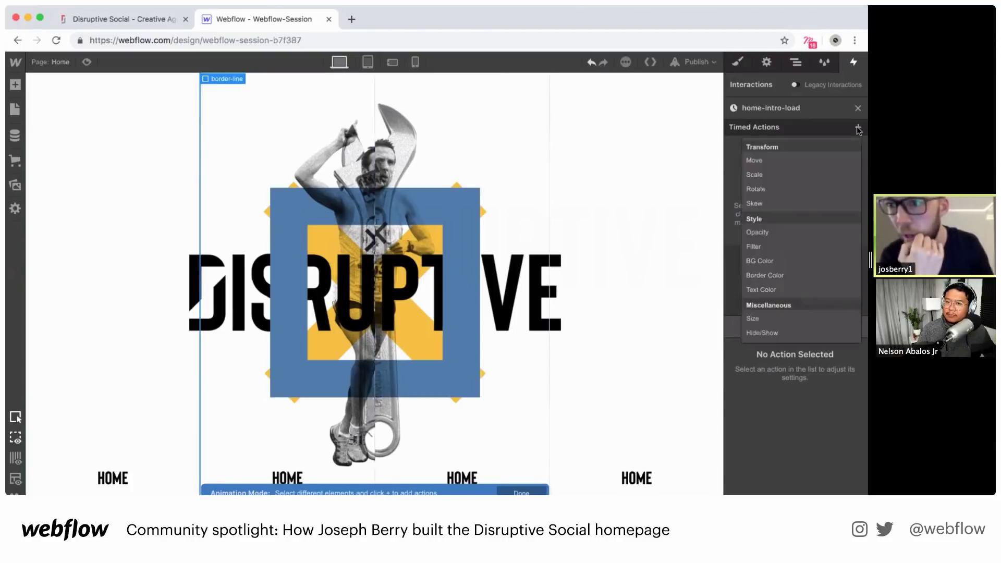
left_click(747, 316)
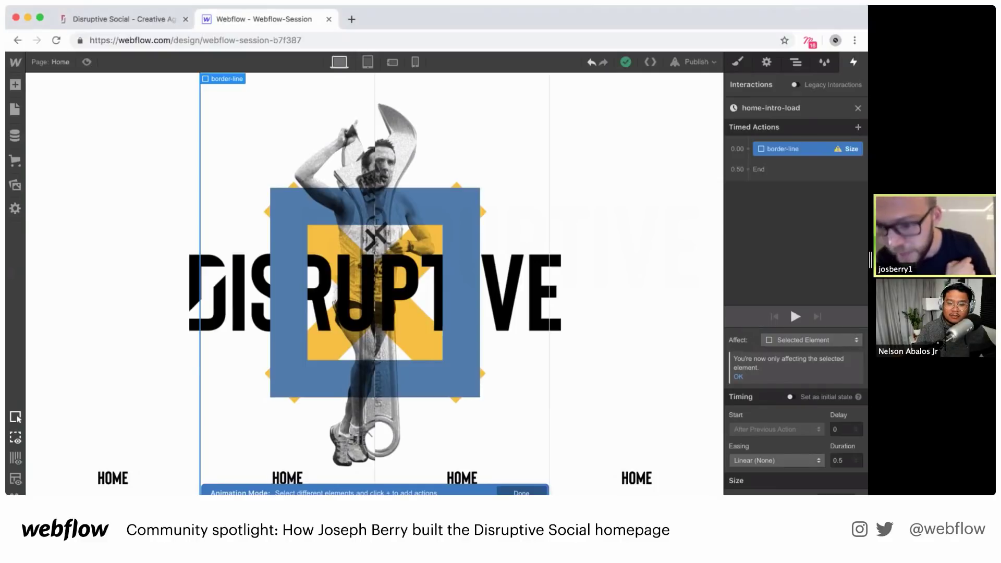
key("Return")
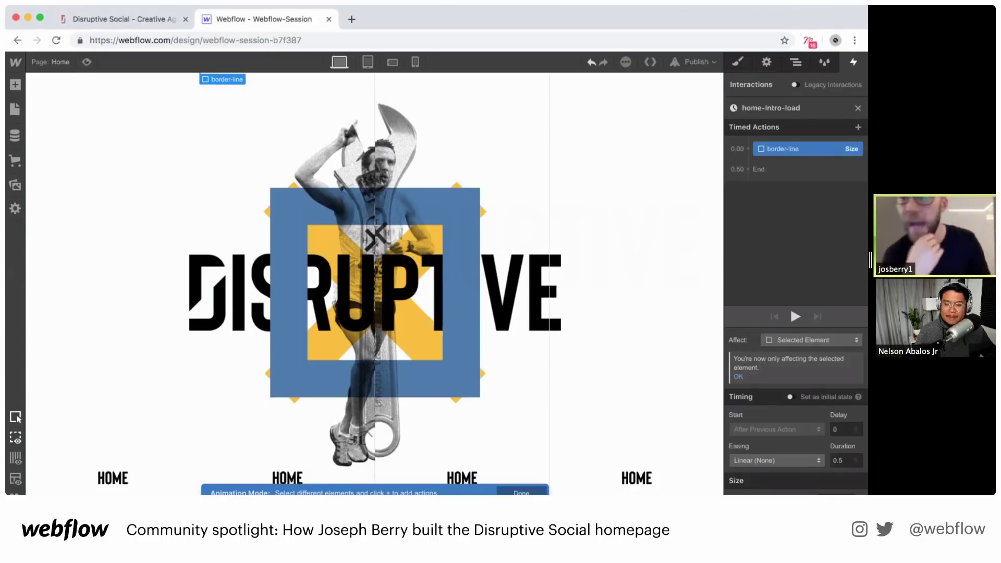
left_click(790, 396)
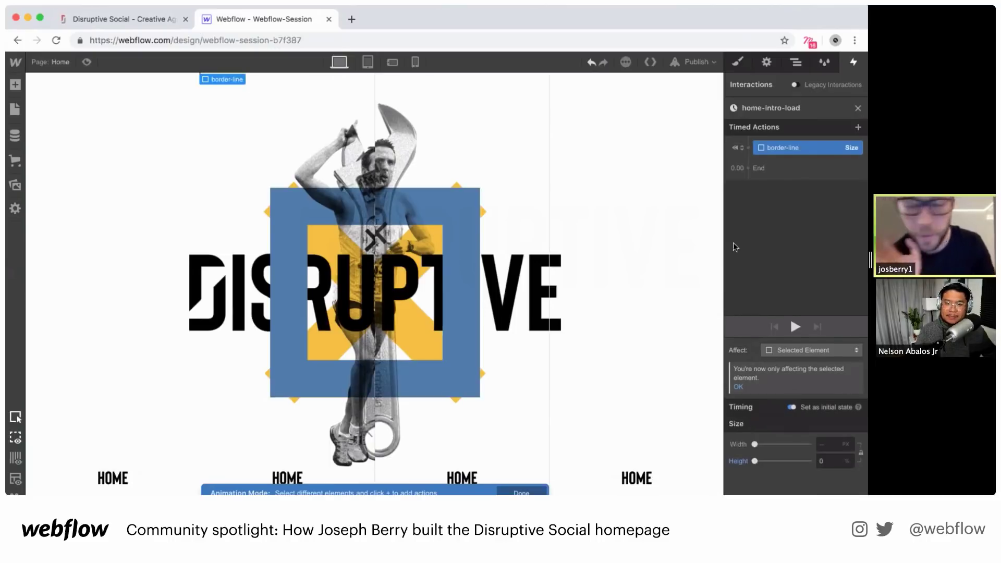
Add a second Size action for the first border-line with In Out Circ easing, 0.6 s duration and 0.2 s delay
left_click(747, 158)
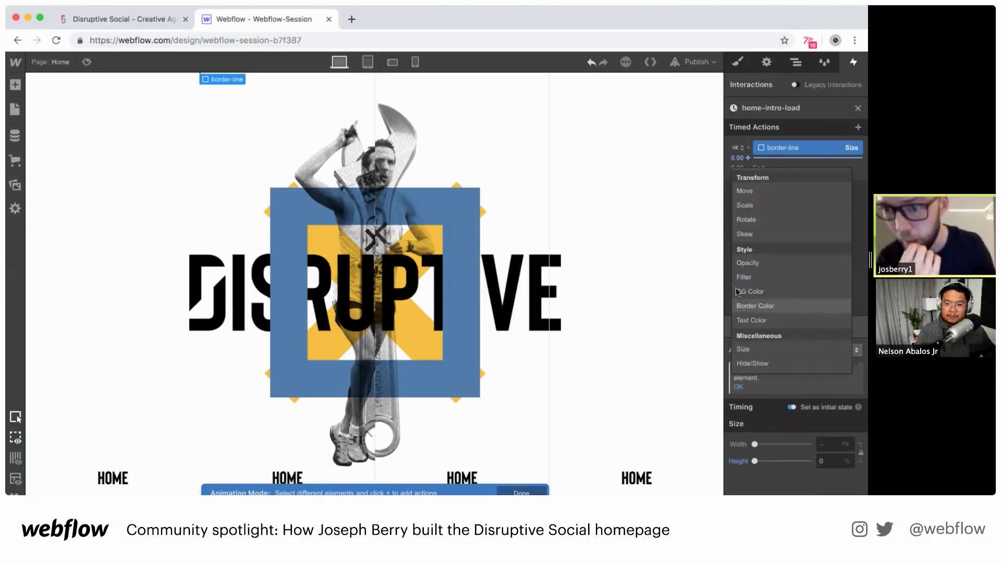
left_click(743, 349)
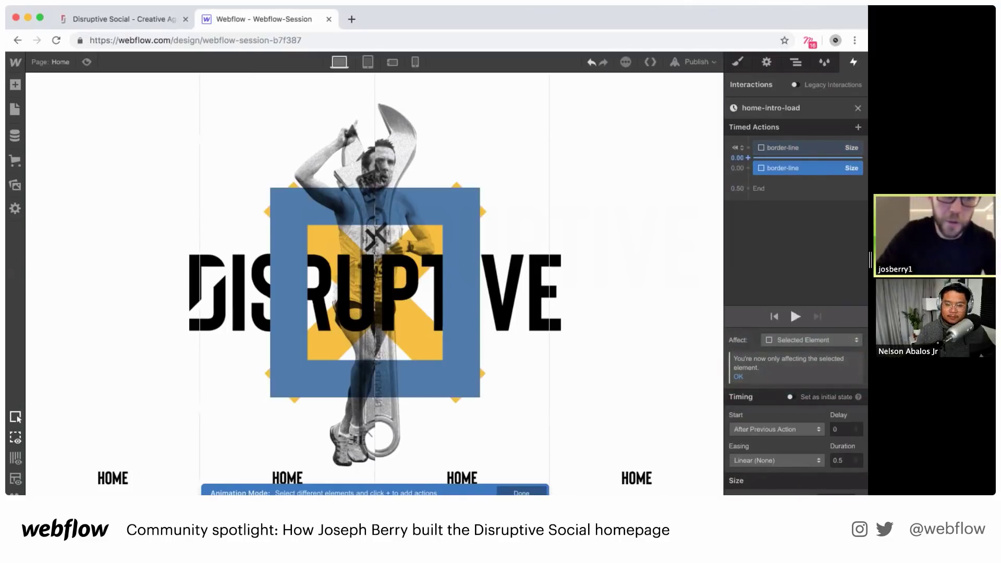
left_click(772, 461)
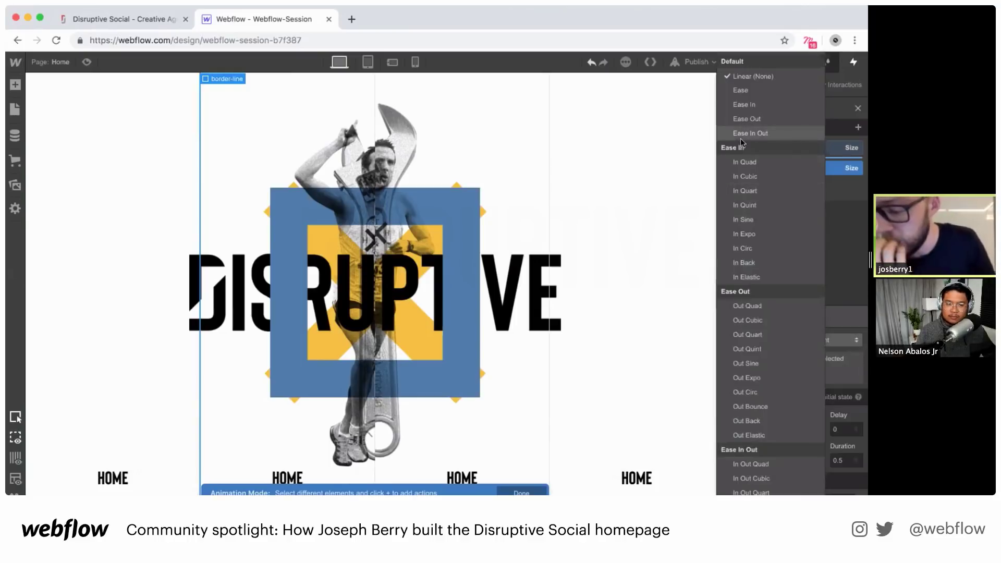
scroll(748, 313, "down", 3)
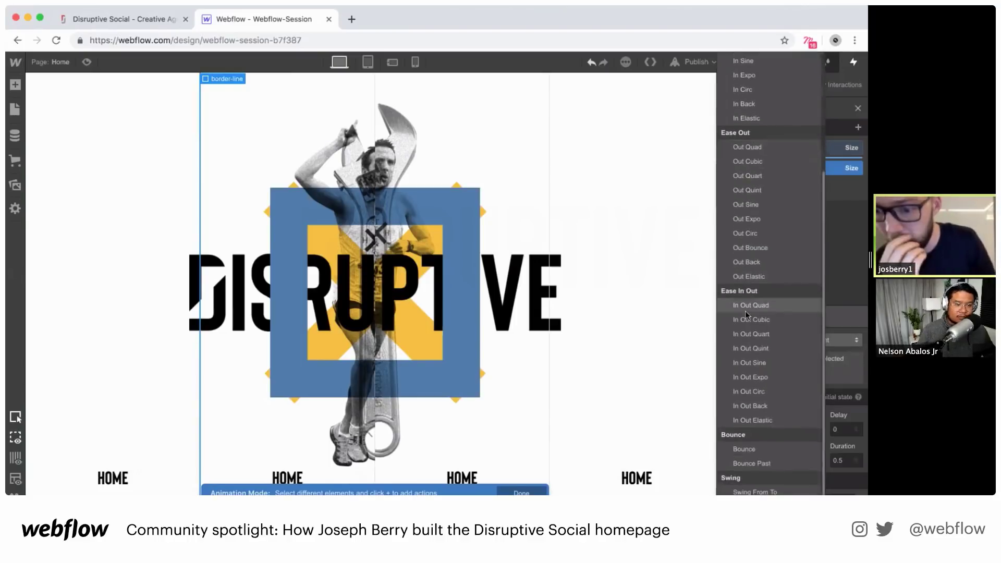
left_click(755, 391)
left_click(842, 459)
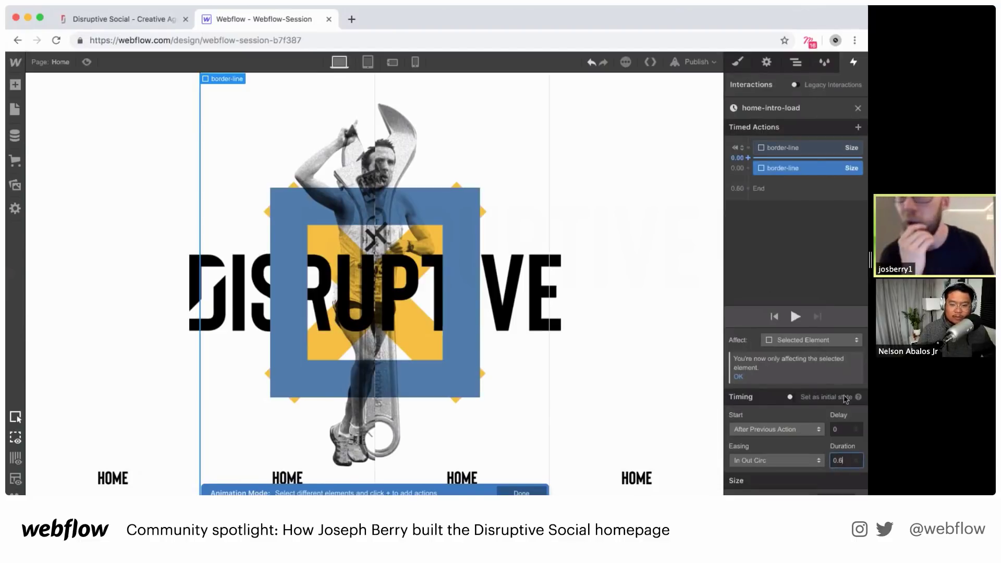
left_click(844, 428)
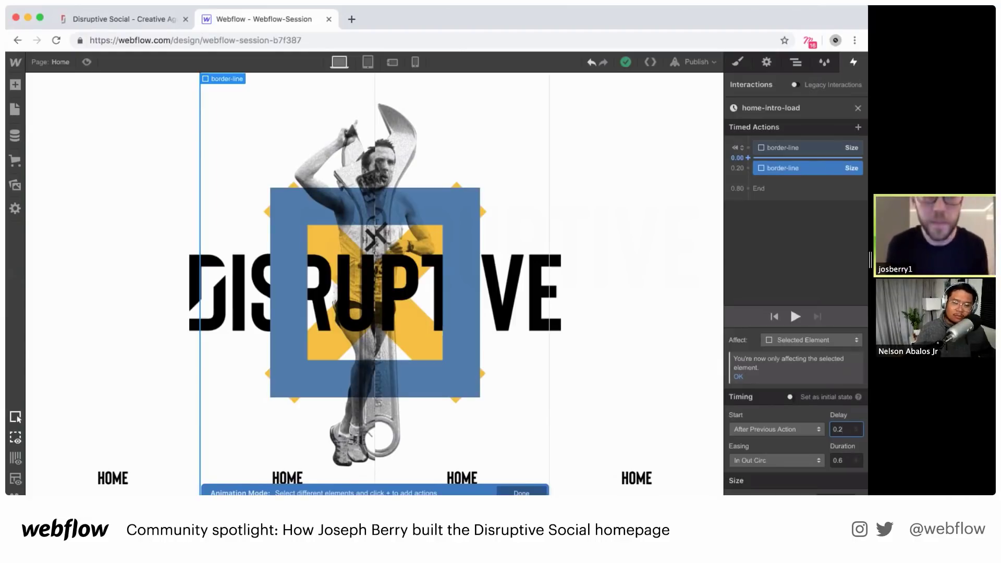
Reload the live Disruptive Social homepage to check how its column lines animate, and return to the Webflow project
left_click(84, 21)
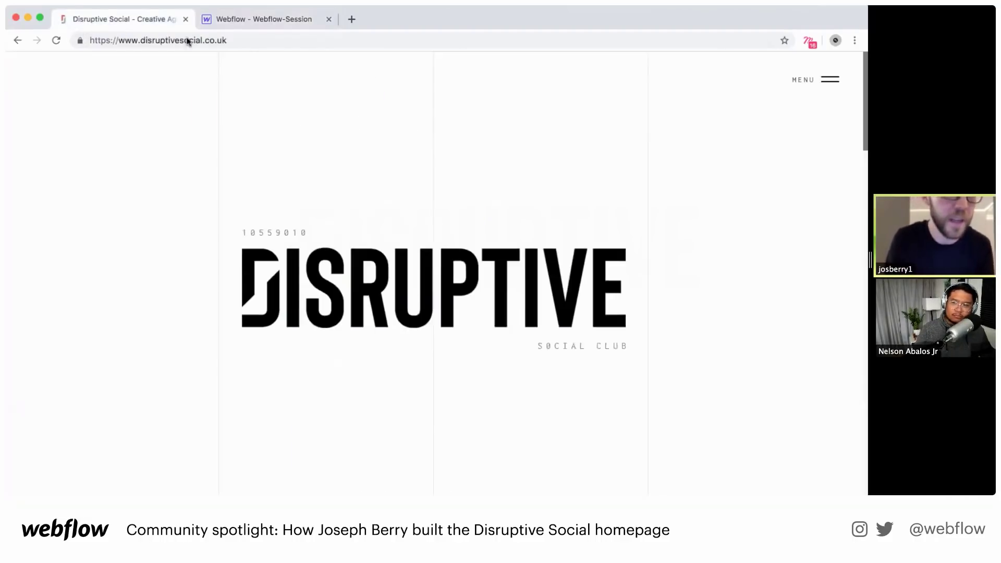
left_click(243, 39)
key("Return")
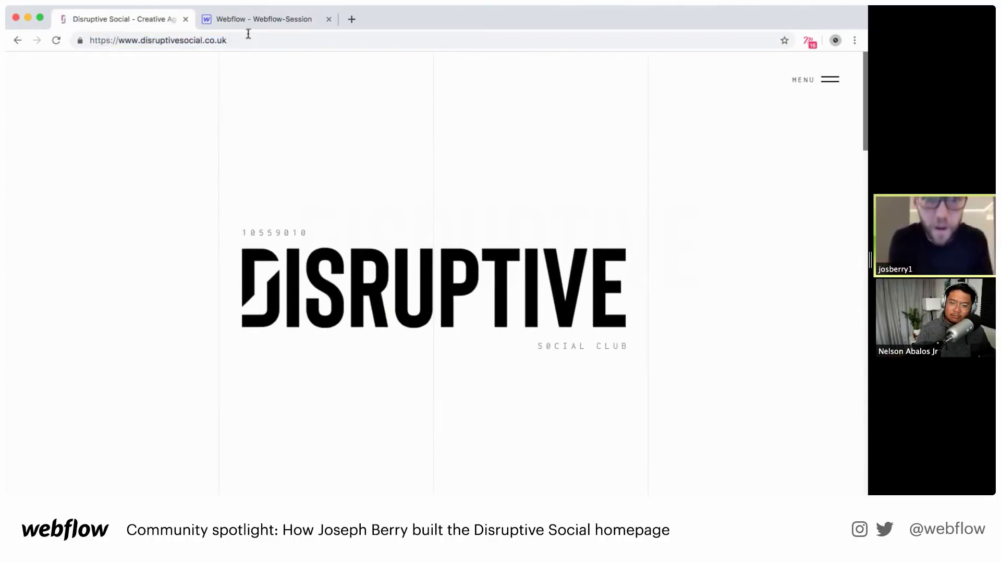
left_click(257, 18)
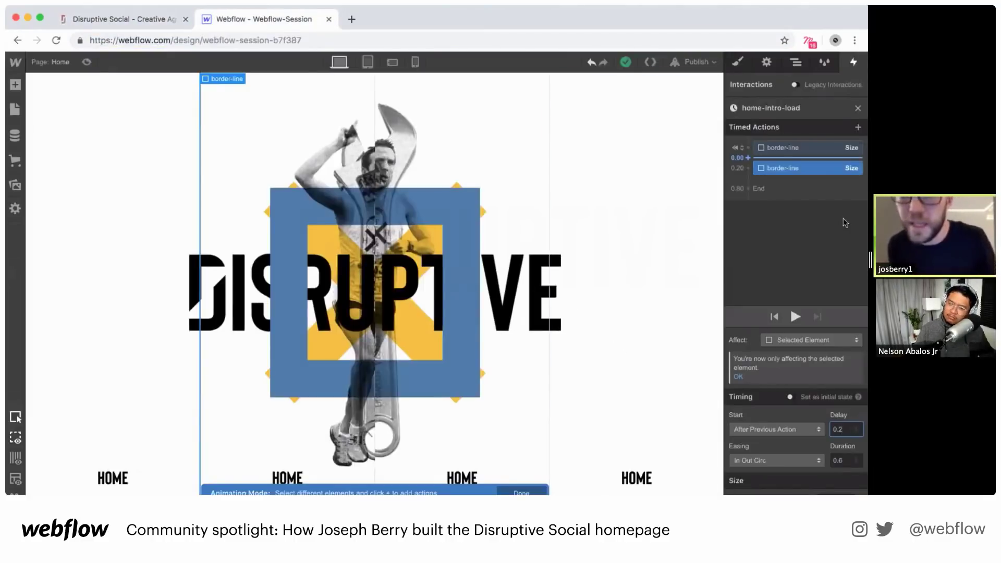
Add an initial-state Size action for the middle border-line with its height set to 0%
left_click(793, 149)
left_click(374, 79)
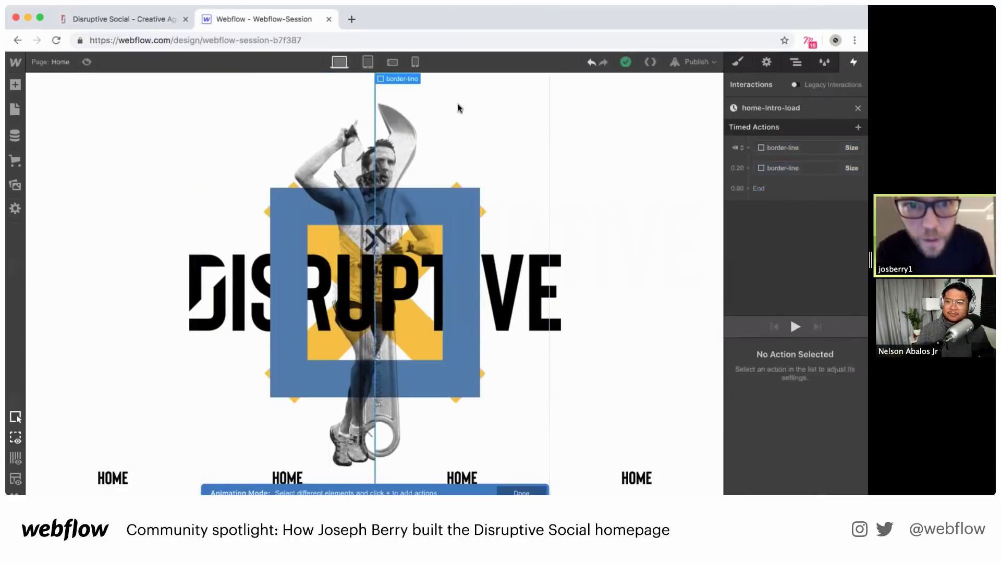
left_click(747, 148)
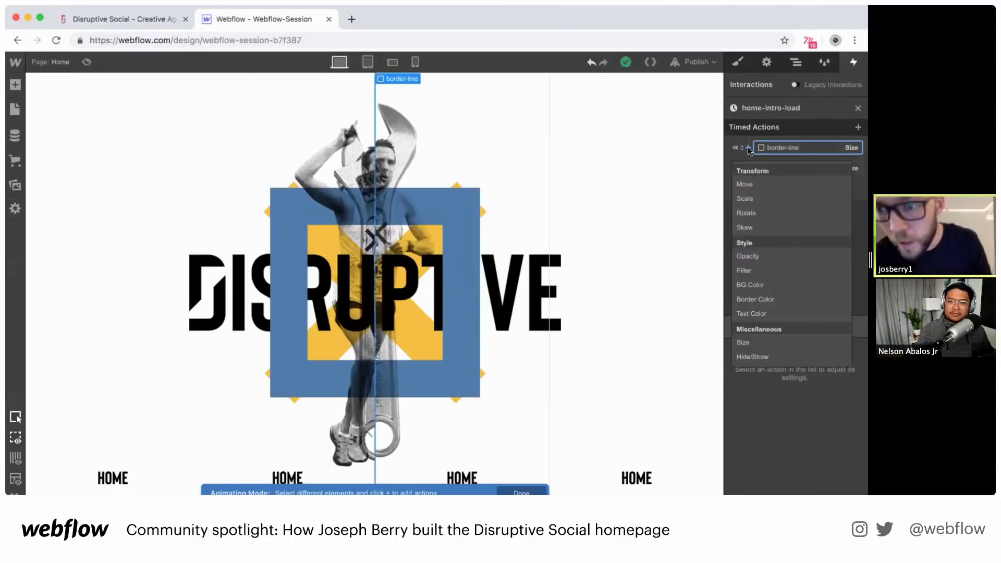
left_click(744, 342)
left_click(831, 460)
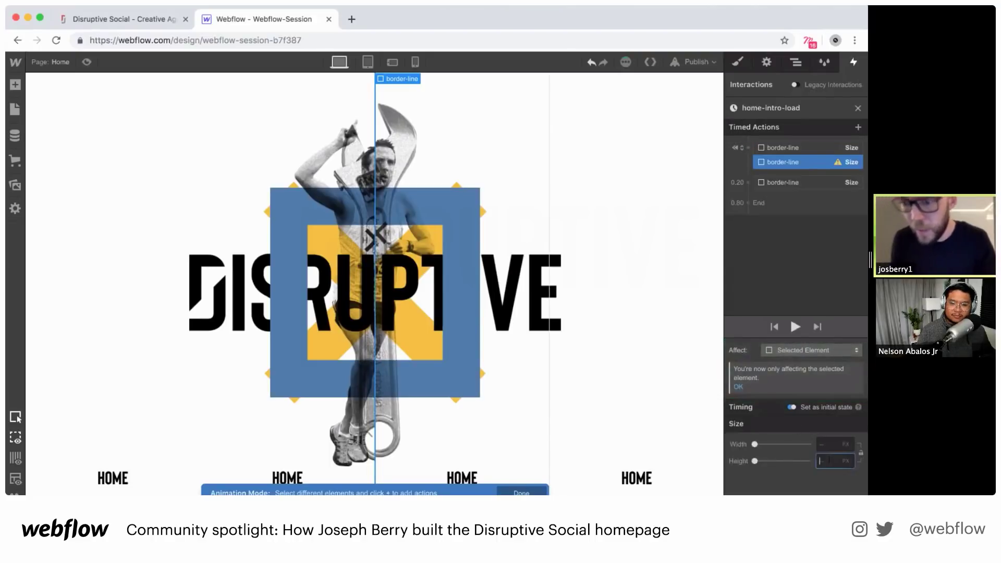
type("0")
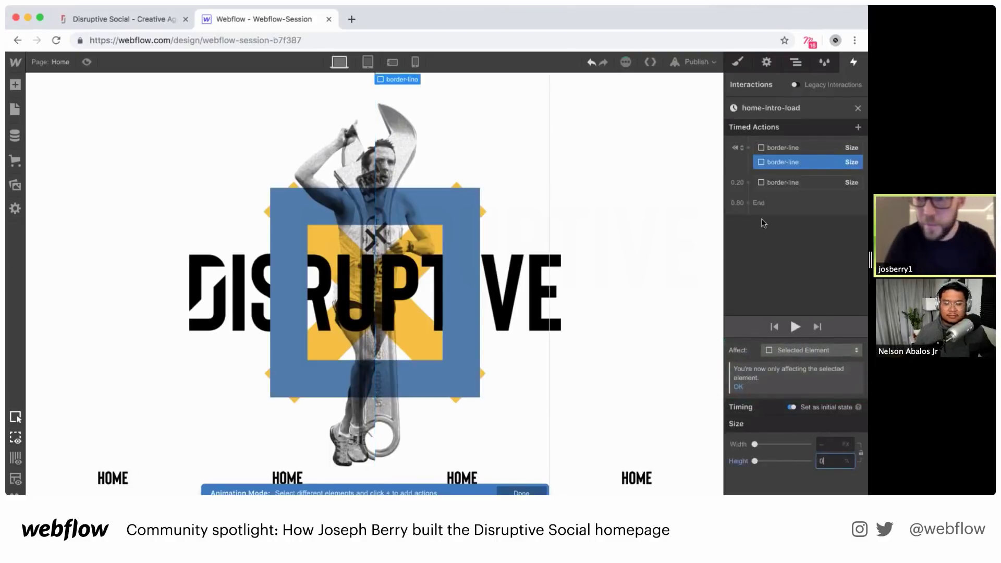
Add a Size action for the middle border-line alongside the first line's growth, with 0.4 s delay, In Out Circ easing and 0.6 s duration
left_click(747, 183)
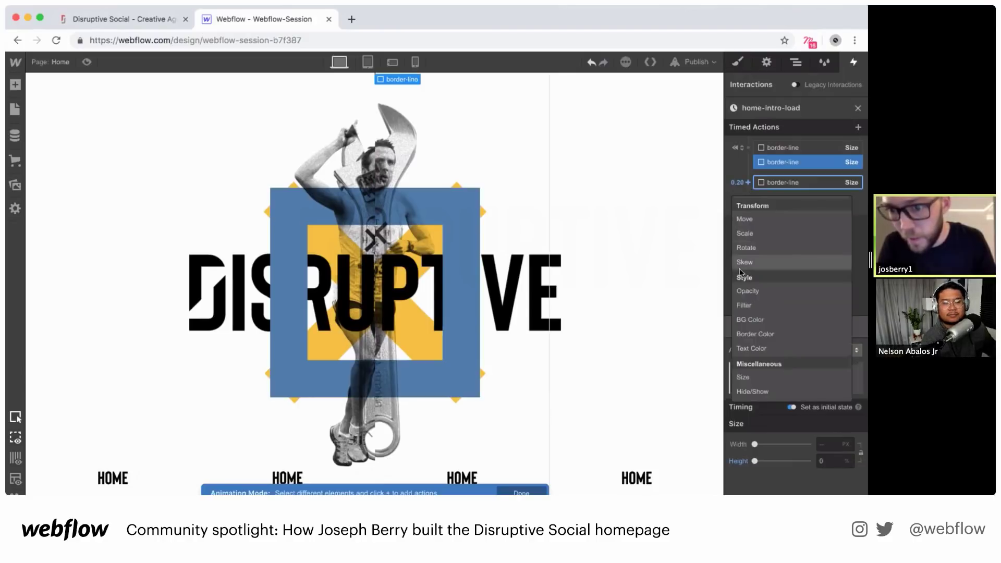
left_click(745, 377)
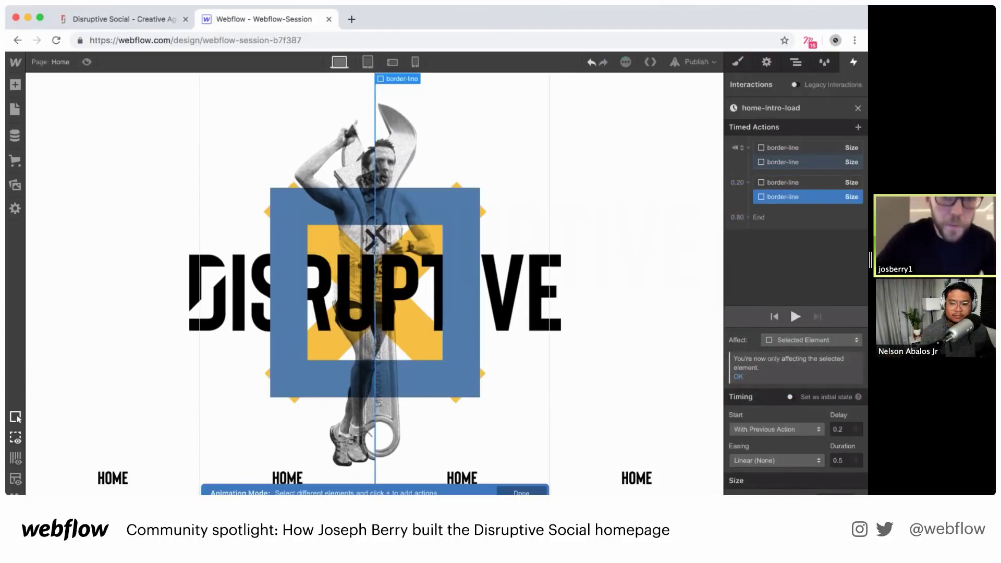
left_click(836, 429)
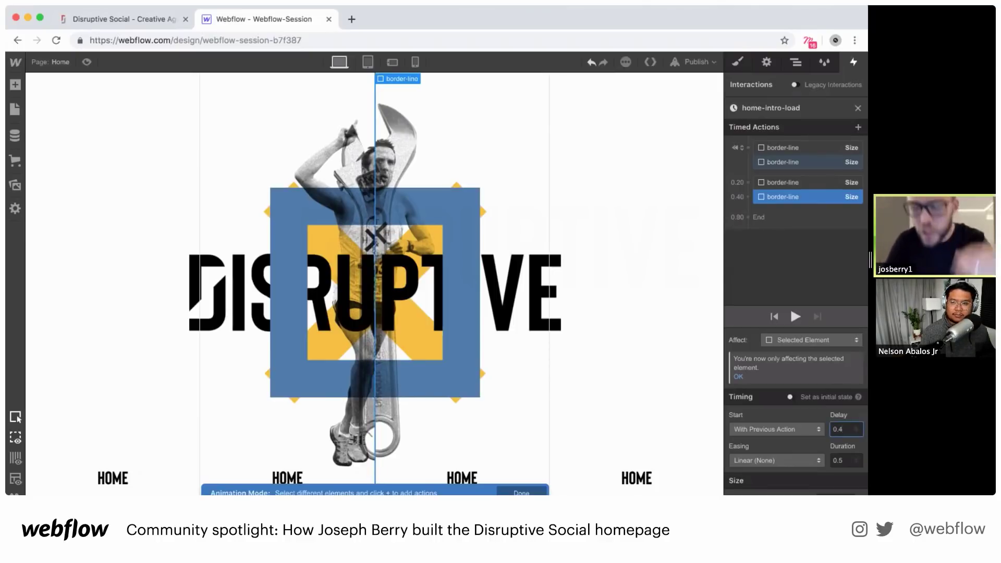
left_click(777, 462)
scroll(777, 230, "down", 5)
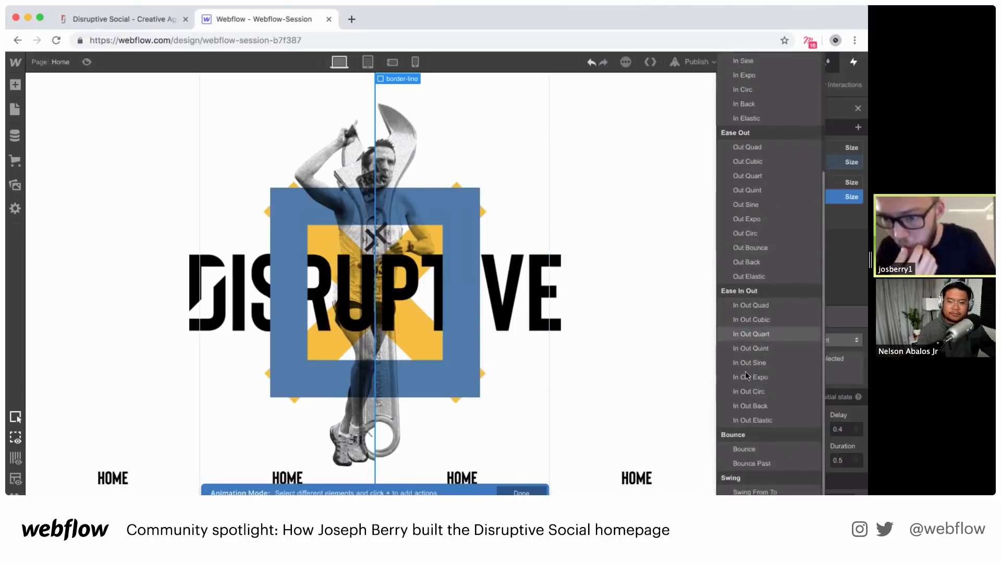
left_click(739, 392)
left_click(852, 462)
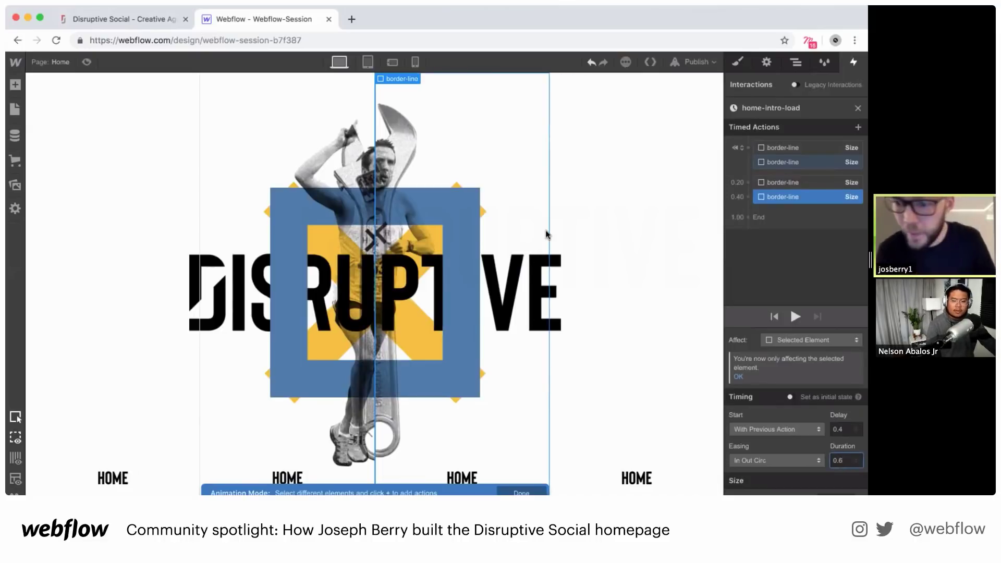
Add an initial-state Size action with 0% height for the border-line between the third and fourth columns
left_click(548, 144)
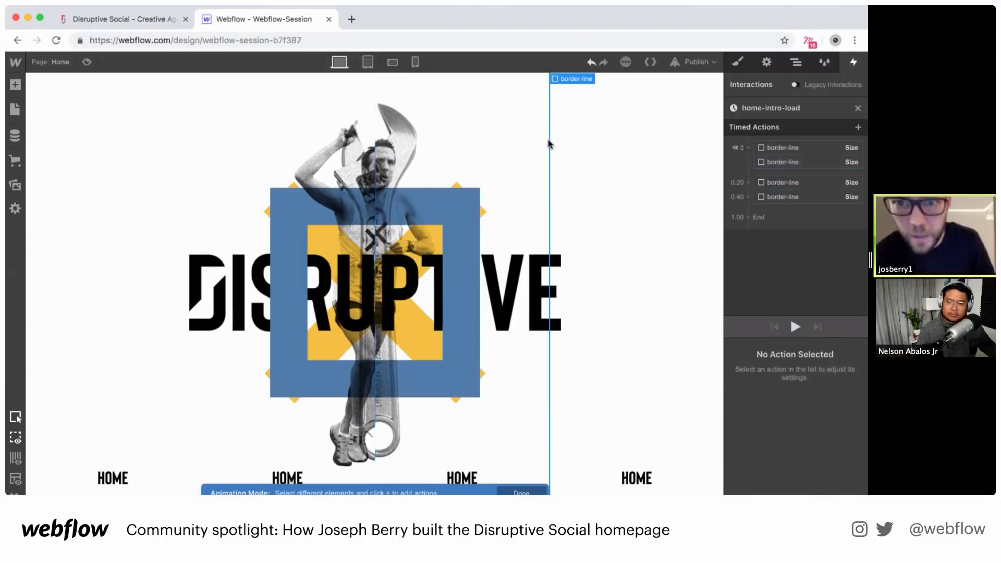
left_click(746, 149)
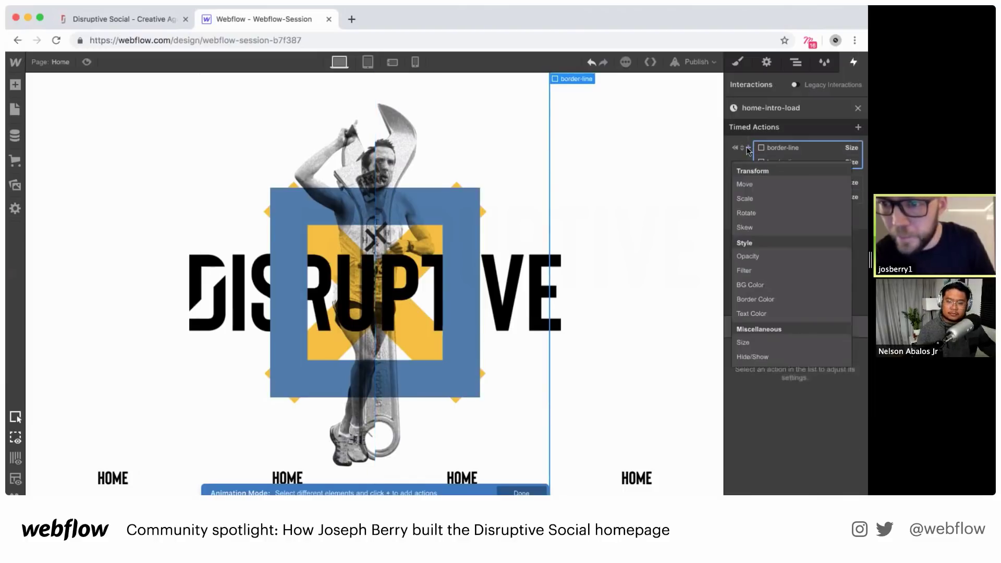
left_click(755, 341)
left_click(826, 461)
type("0")
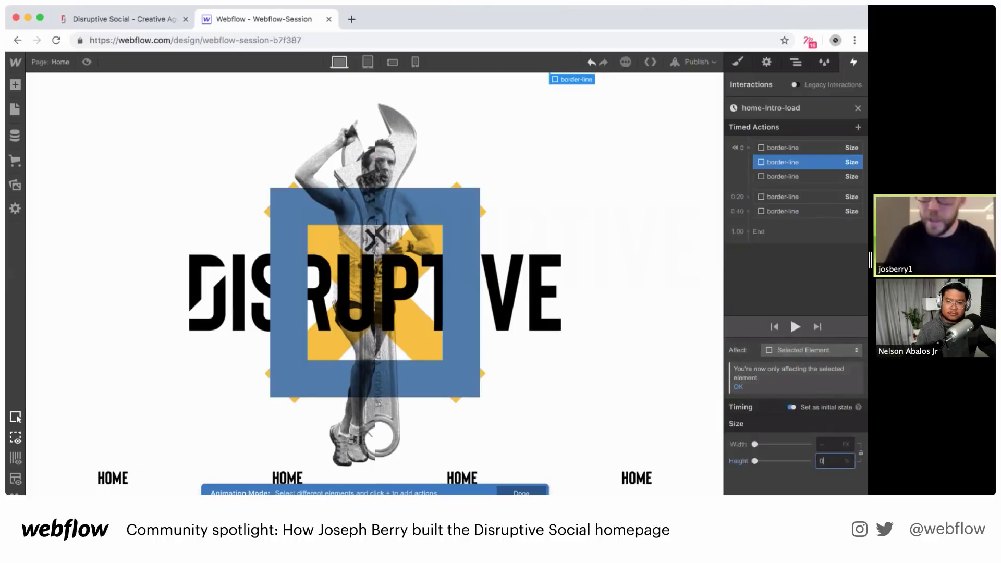
Add a timed Size action for the third border-line with 0.6 s delay, In Out Circ easing and 0.6 s duration, and preview the animation
left_click(748, 211)
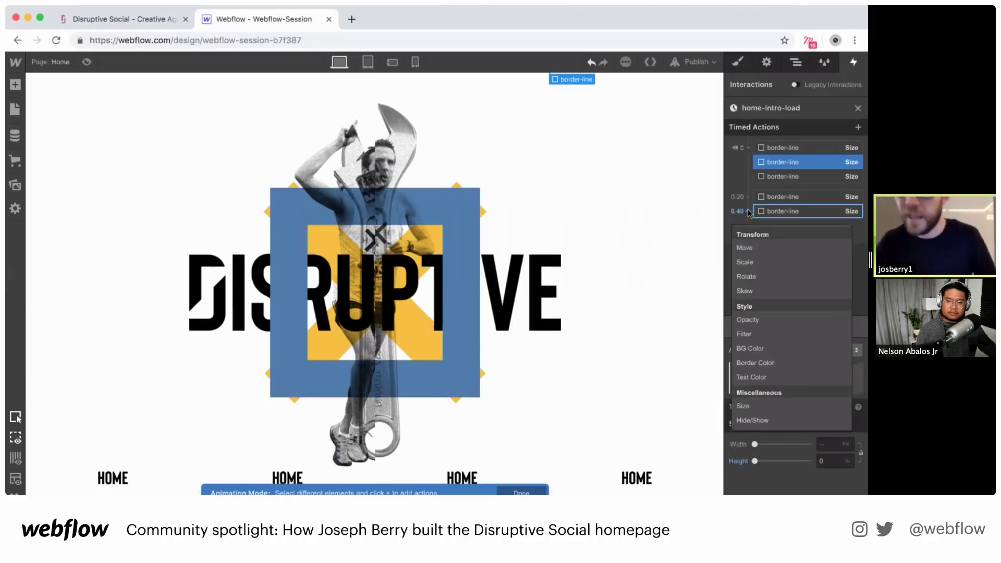
left_click(744, 406)
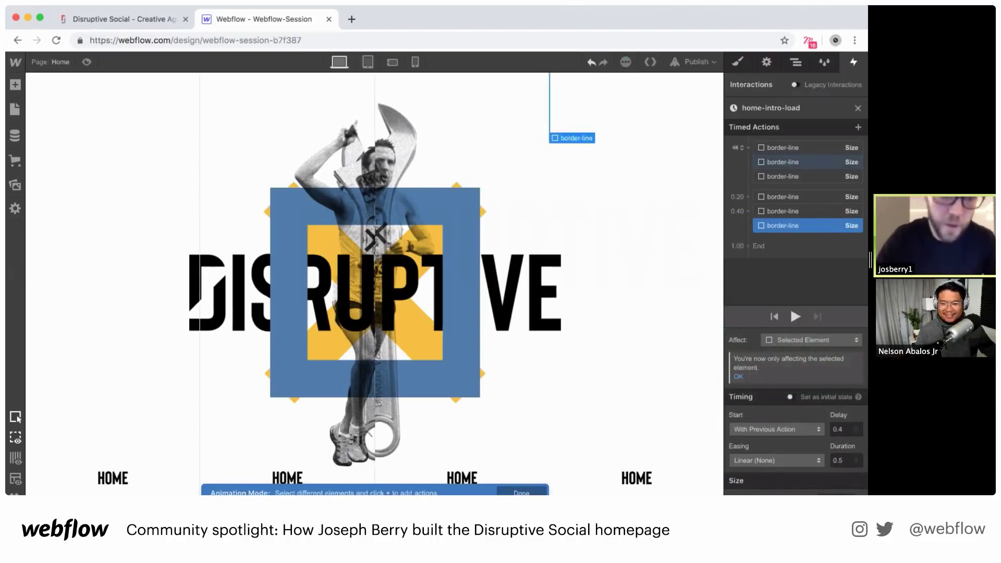
left_click(770, 459)
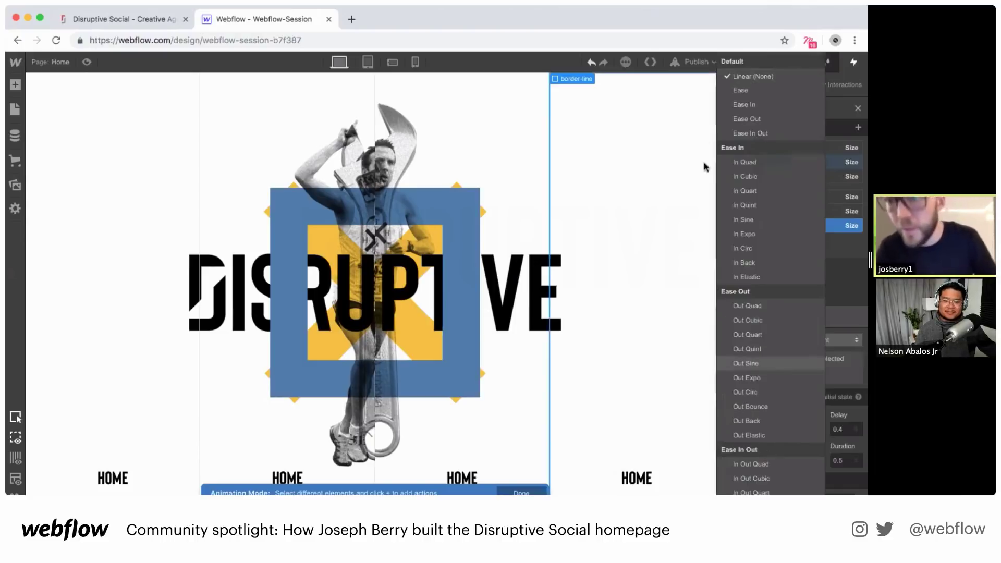
scroll(752, 427, "down", 5)
left_click(744, 391)
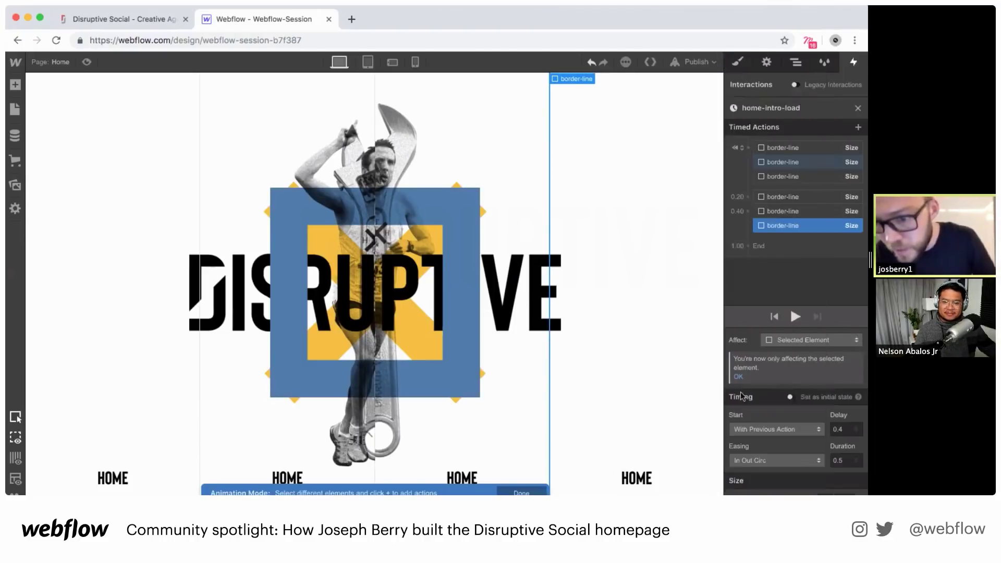
left_click(844, 430)
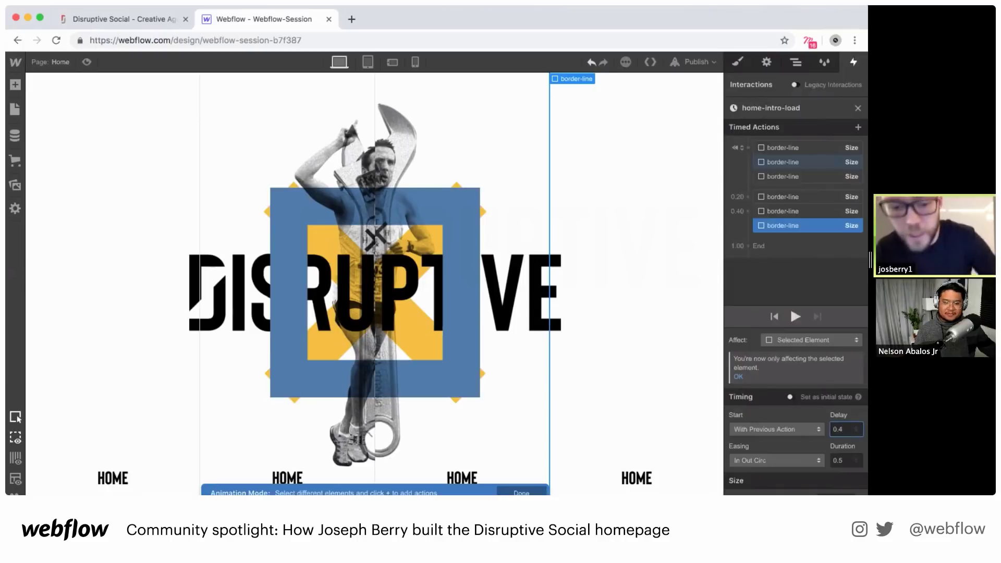
left_click(845, 460)
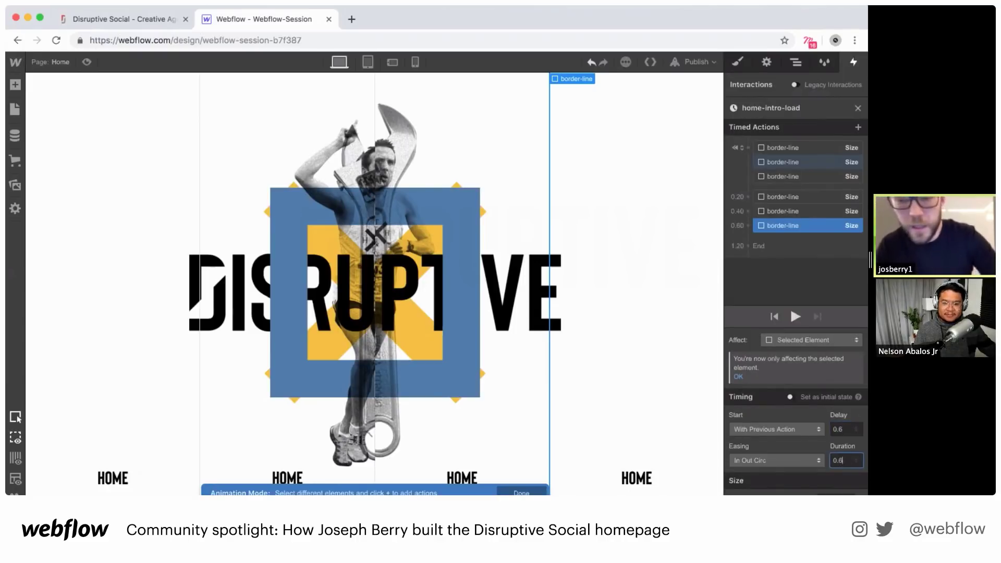
left_click(793, 319)
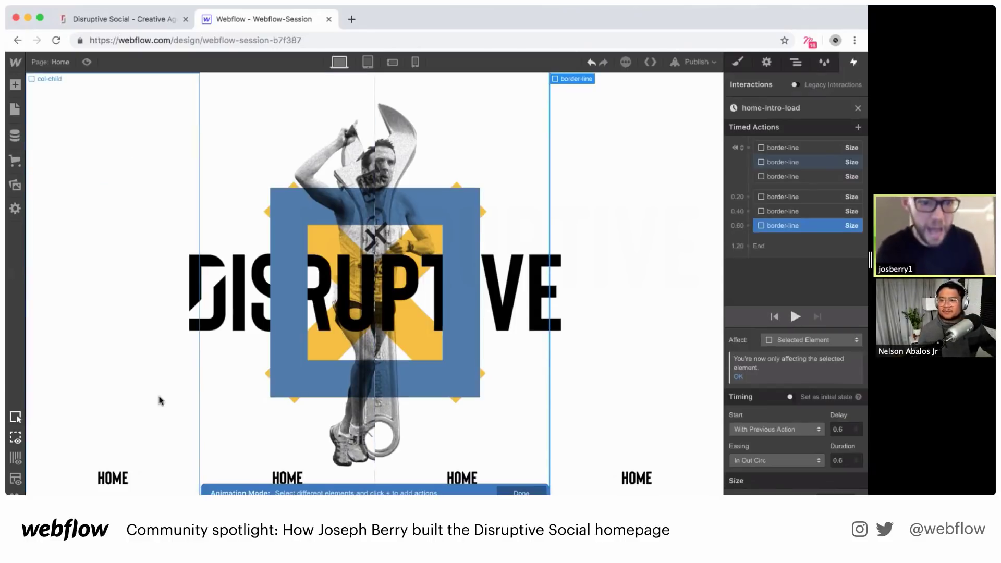
Add an initial-state Move action for the main-logo image inside text-hide, with its Y offset set to 100%
left_click(796, 62)
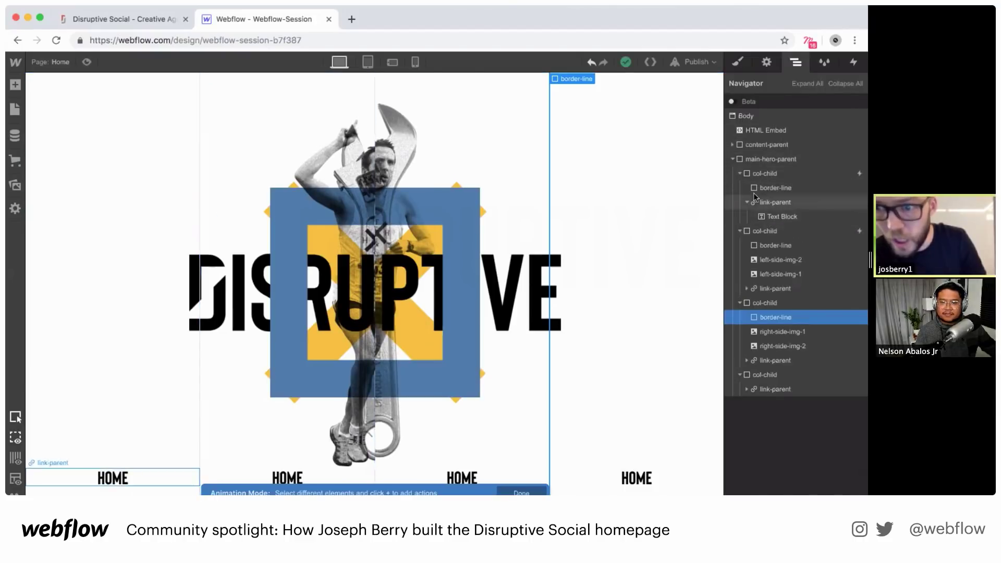
left_click(732, 145)
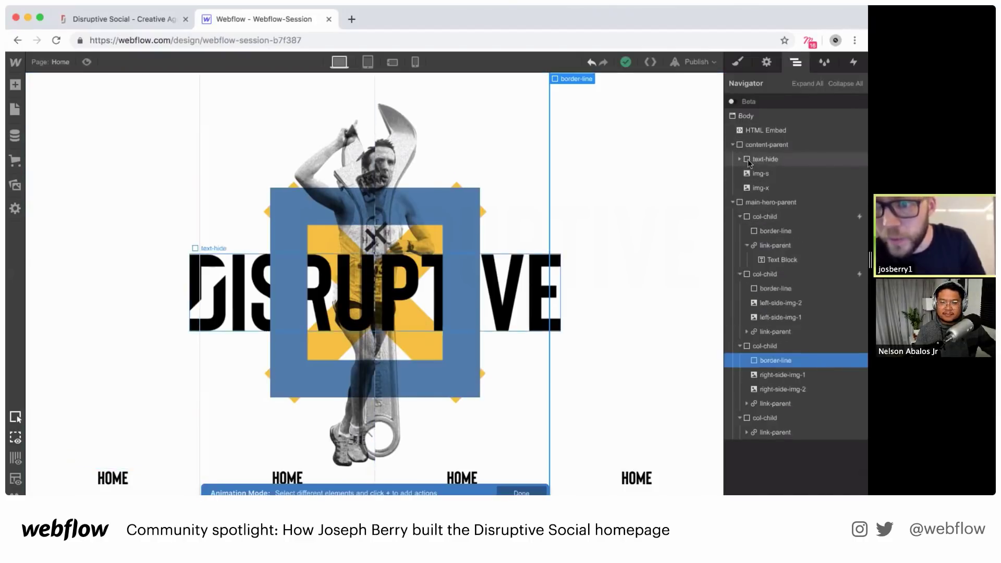
left_click(740, 159)
left_click(764, 177)
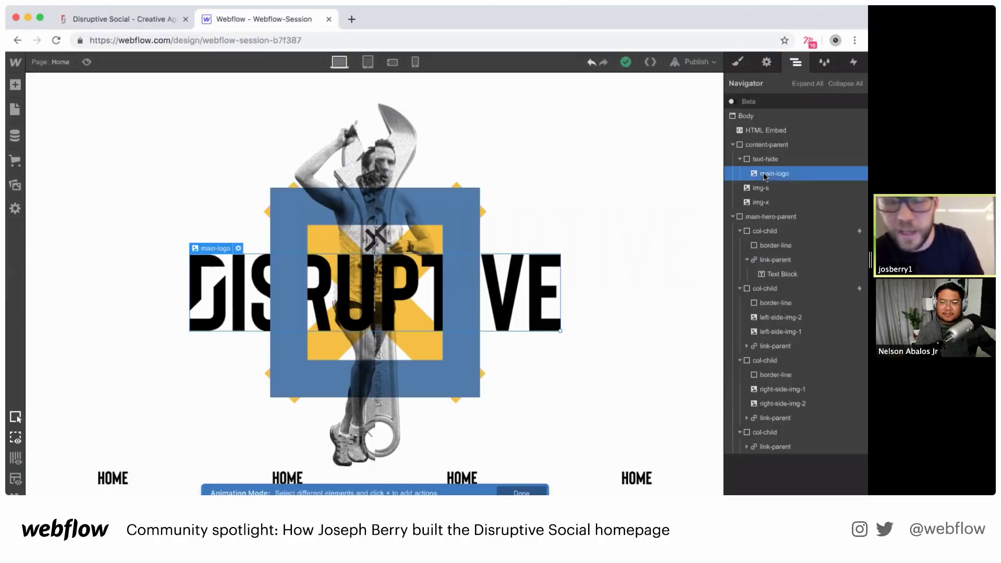
key("h")
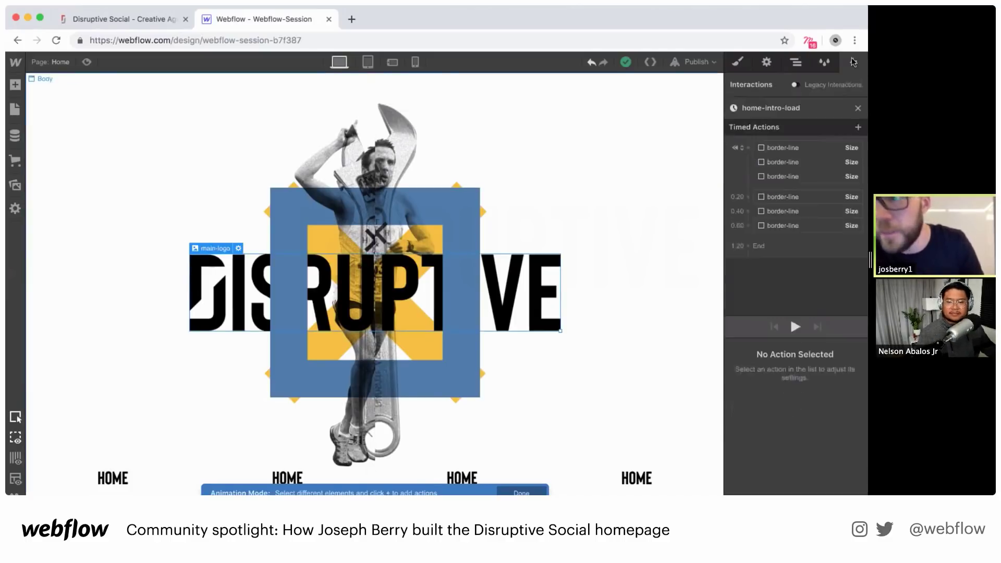
left_click(747, 148)
left_click(742, 184)
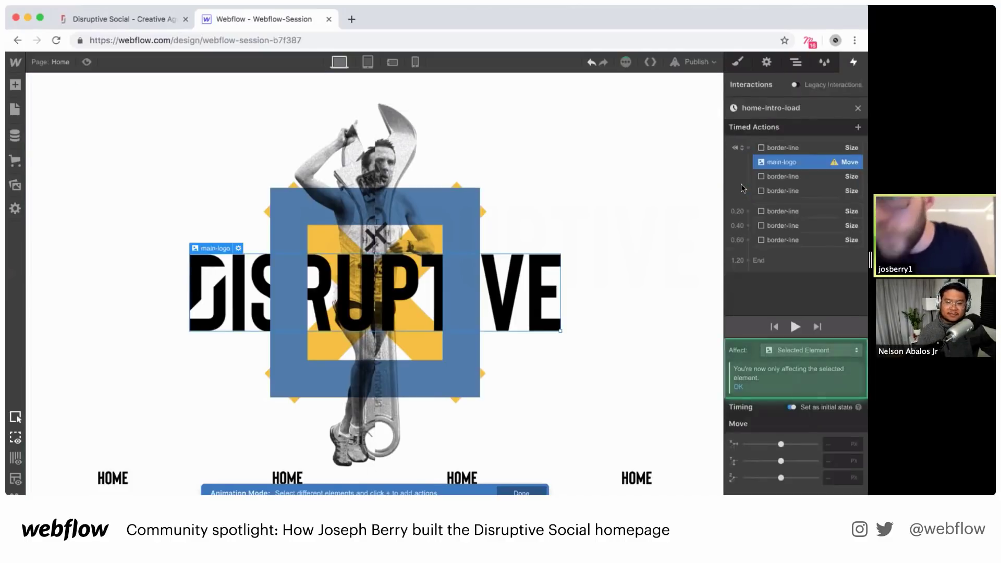
left_click(841, 464)
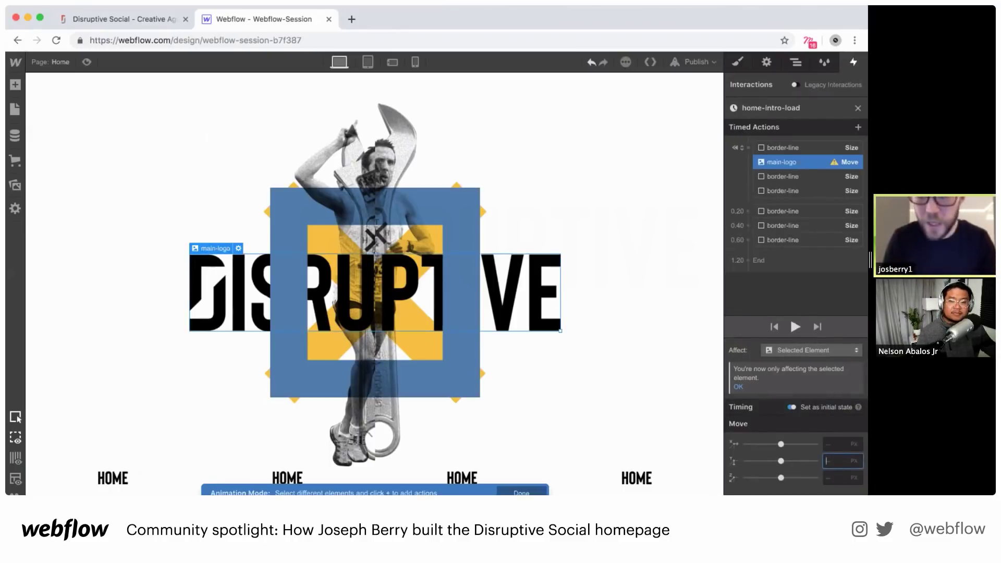
type("100%")
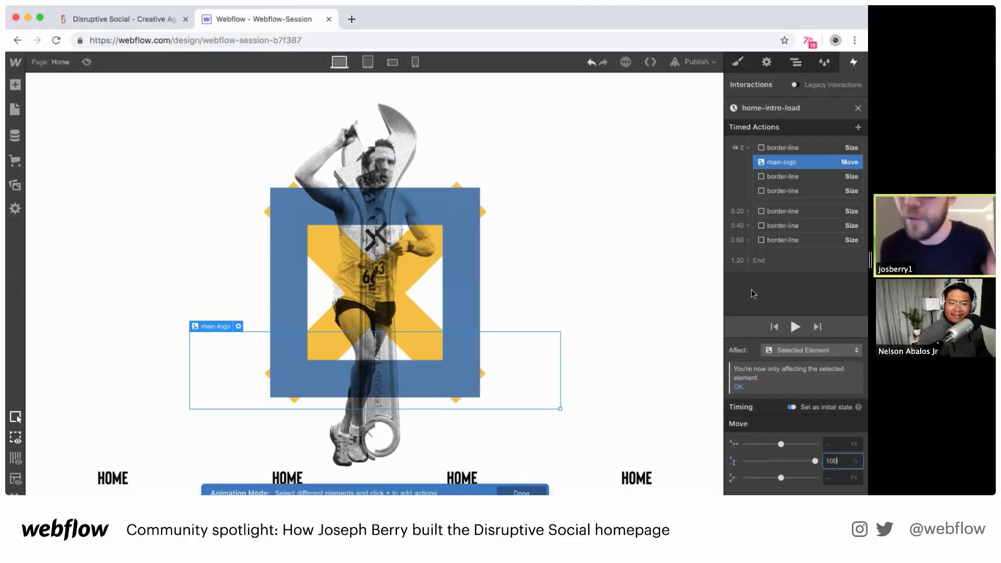
Add a timed Move action for main-logo alongside the last border-line, with In Out Circ easing, 0.6 s duration and 0.8 s delay
left_click(748, 241)
left_click(748, 241)
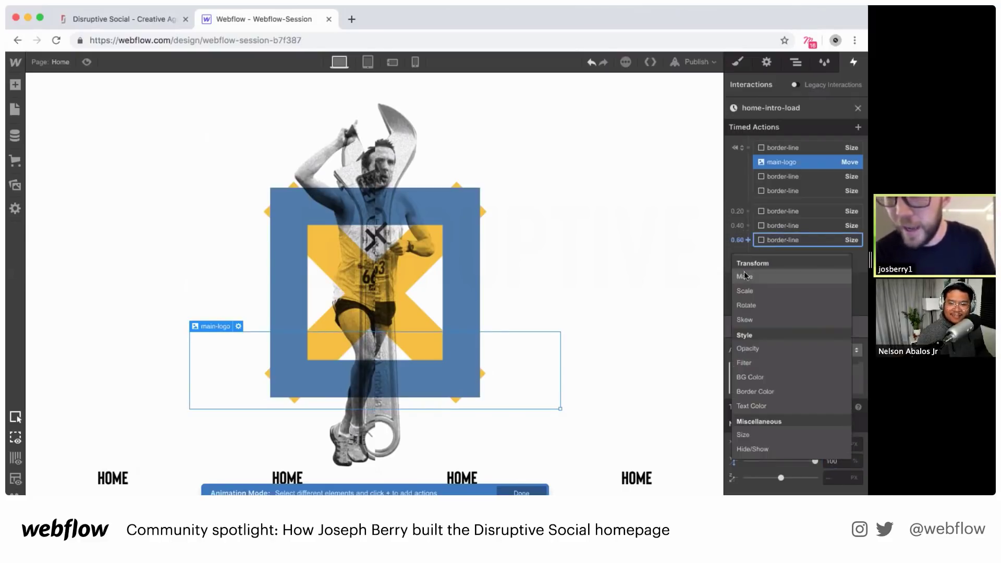
left_click(781, 272)
left_click(788, 446)
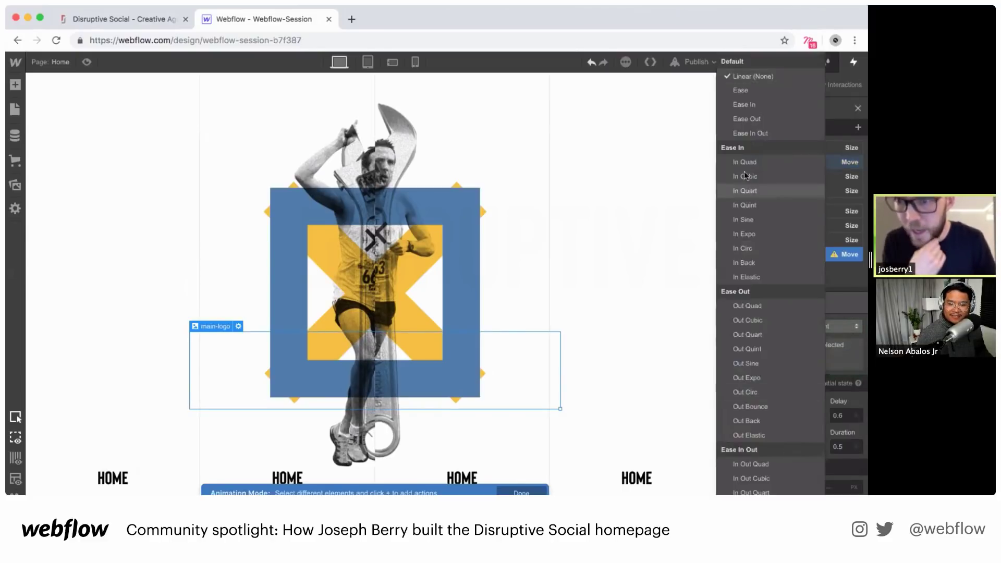
scroll(757, 410, "down", 3)
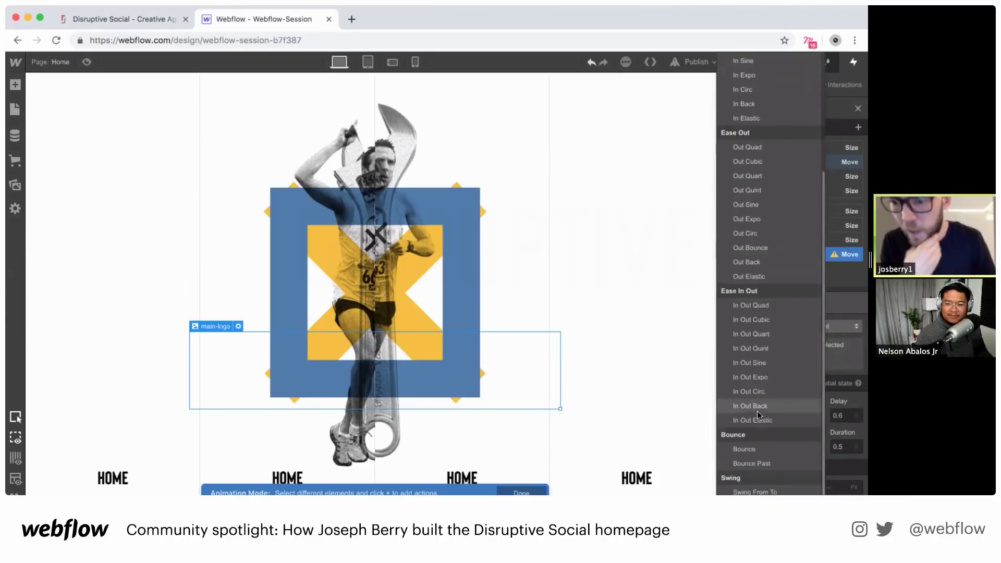
left_click(749, 391)
left_click(845, 446)
key("BackSpace")
type("6")
left_click(845, 415)
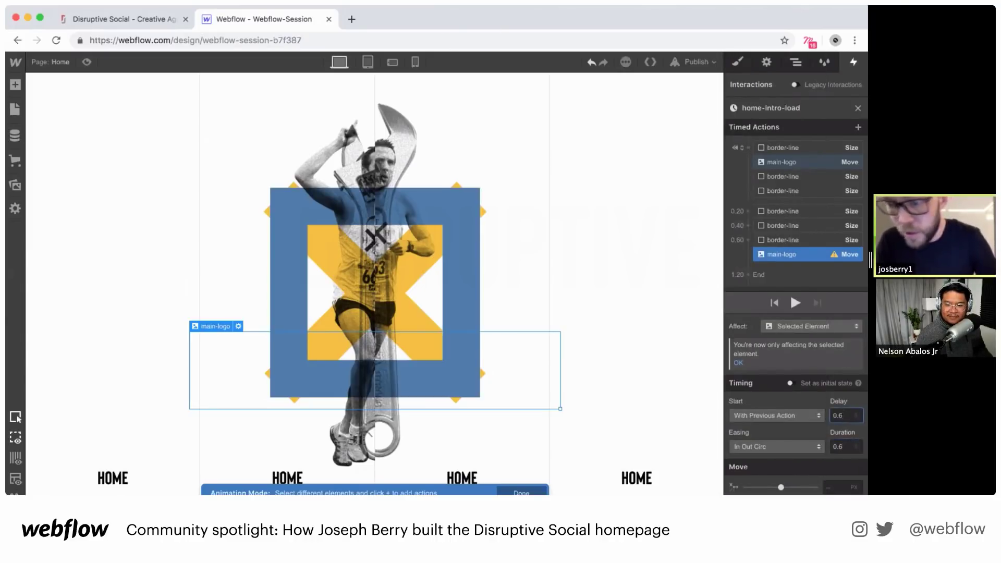
key("BackSpace")
type("8")
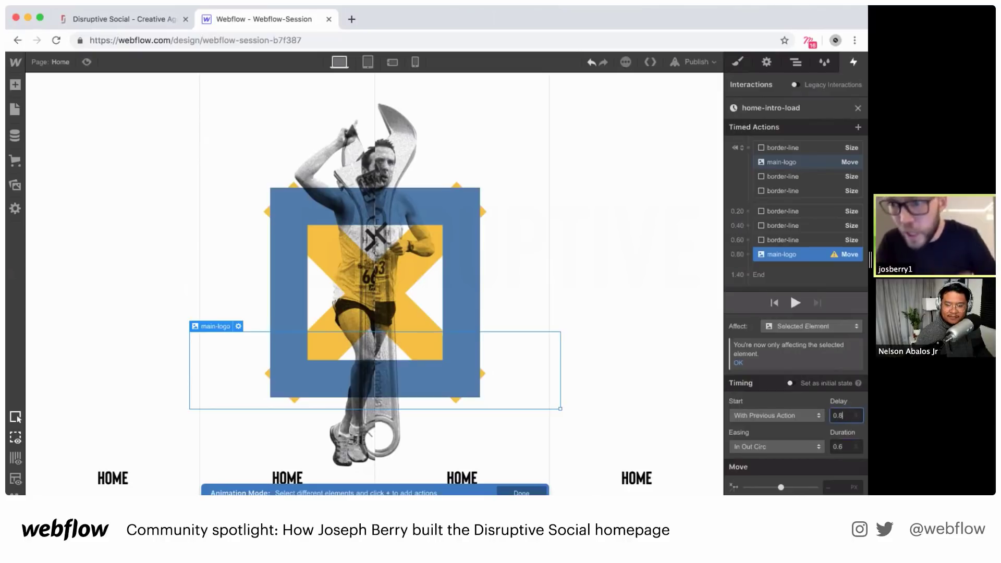
key("Return")
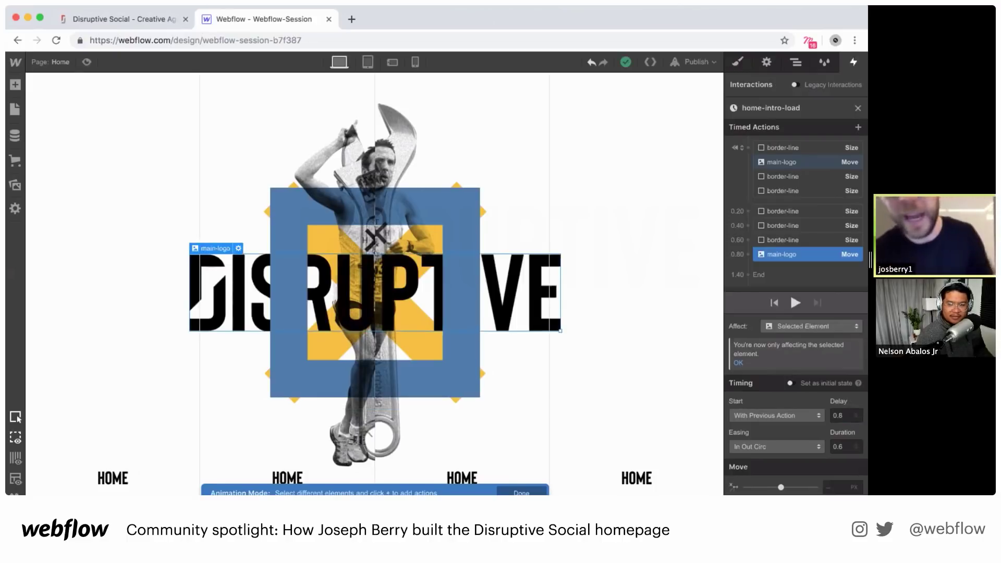
Add an initial-state Move action for the first column's HOME text block, with its Y offset set to 100%
left_click(777, 163)
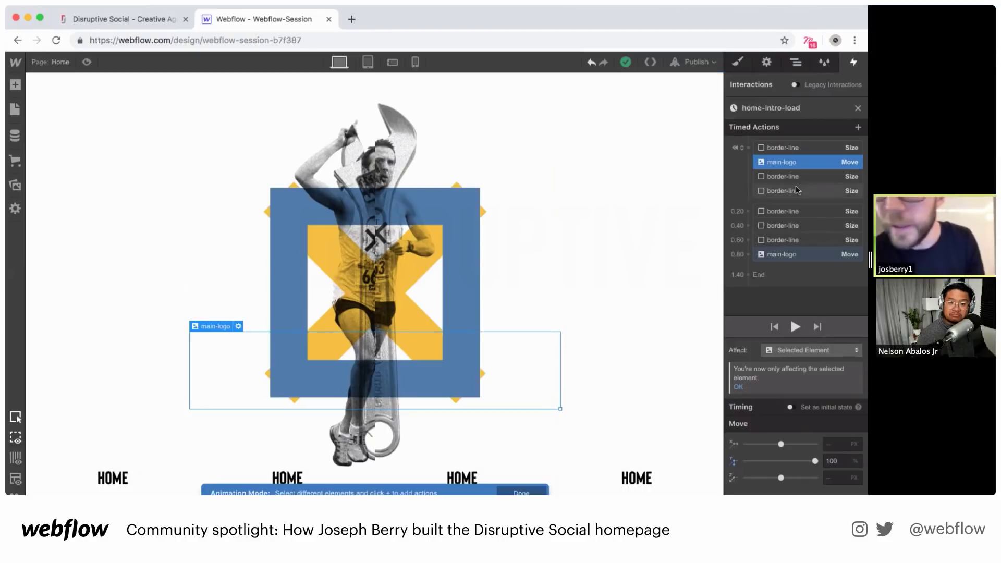
left_click(121, 476)
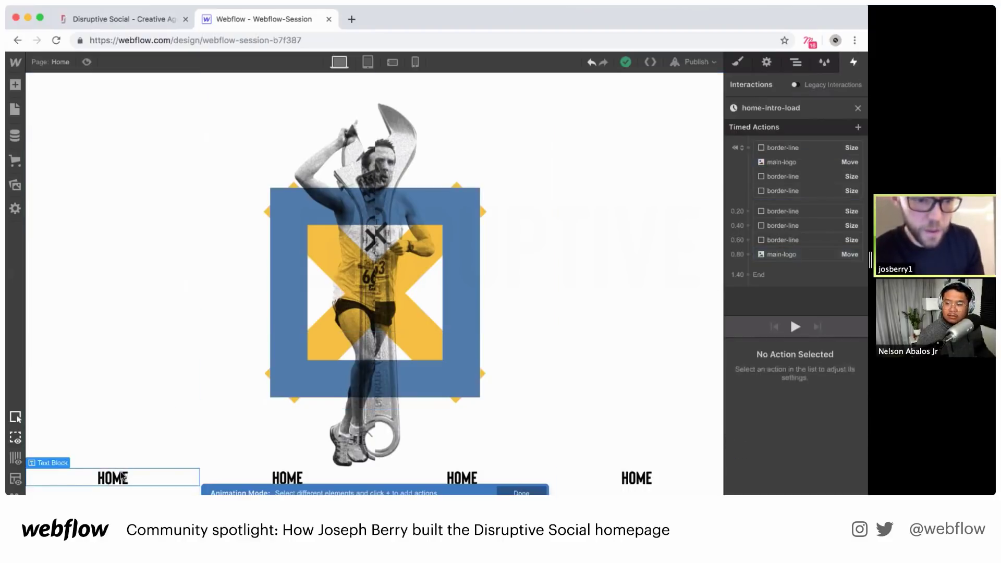
left_click(748, 147)
left_click(745, 184)
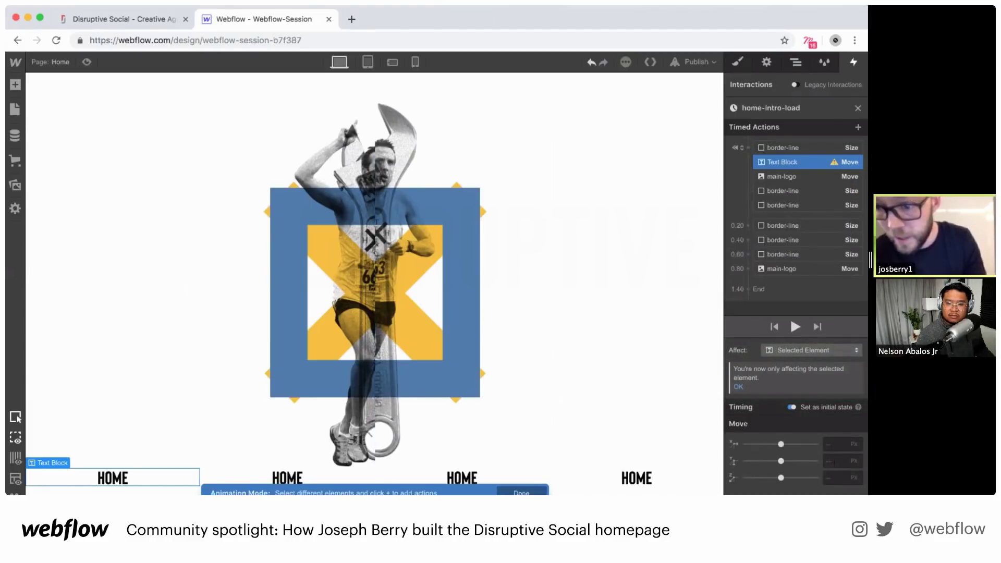
left_click(841, 461)
type("10")
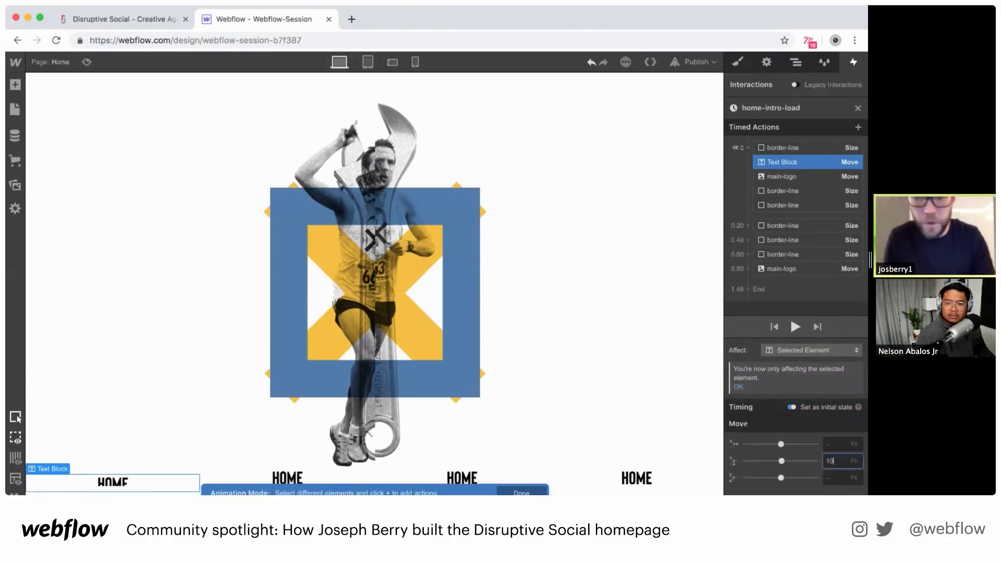
type("0%")
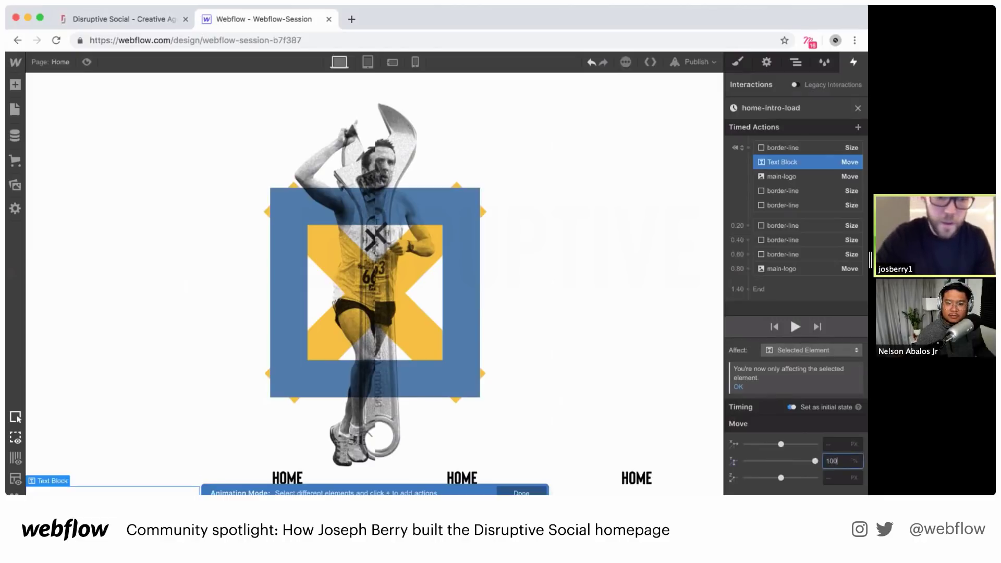
Add a timed Move action for the first HOME text block with In Out Circ easing, 1 s delay and 0.6 s duration
left_click(748, 268)
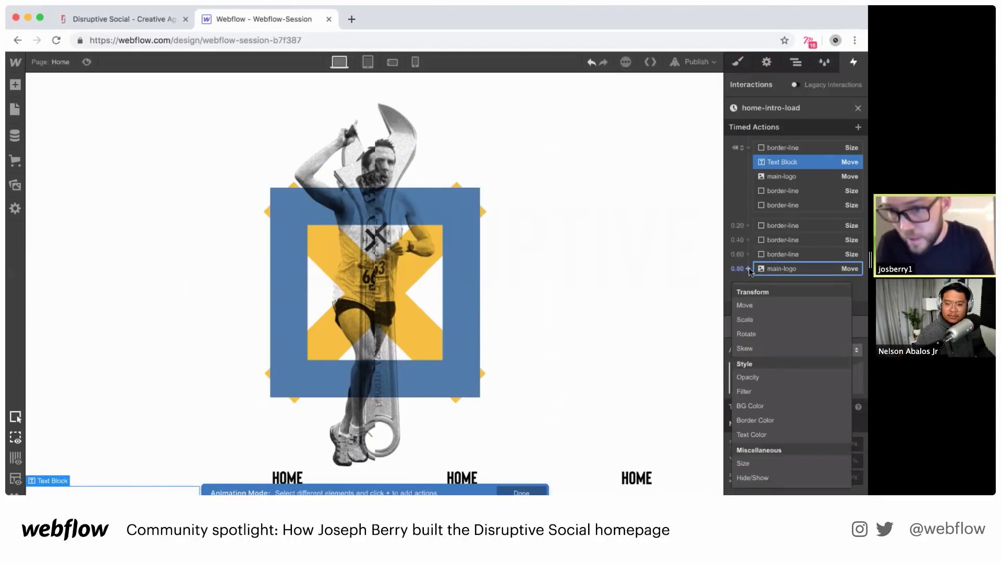
left_click(745, 305)
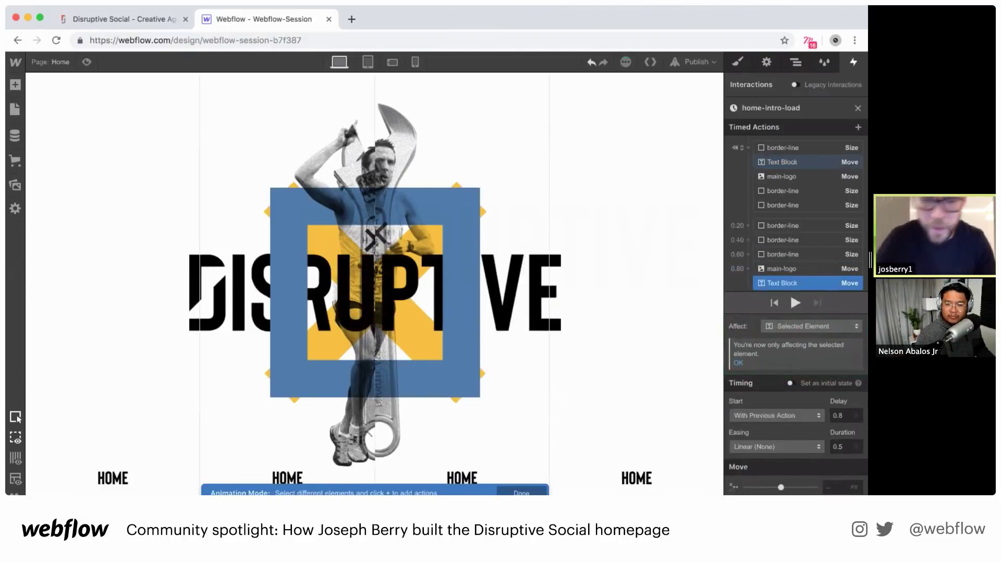
left_click(766, 447)
scroll(766, 446, "down", 5)
left_click(746, 391)
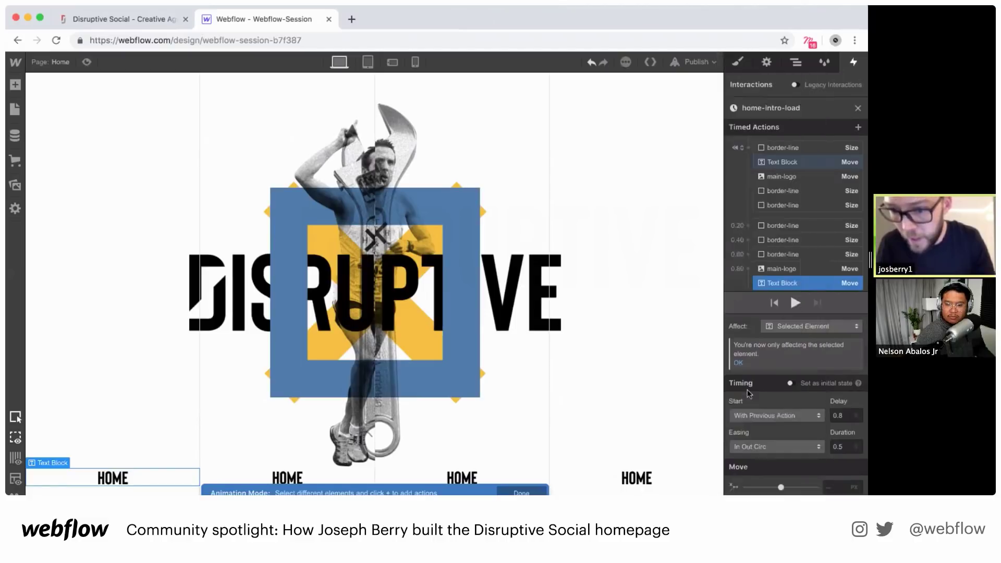
left_click(842, 415)
key("BackSpace")
key("BackSpace")
type("1")
left_click(845, 446)
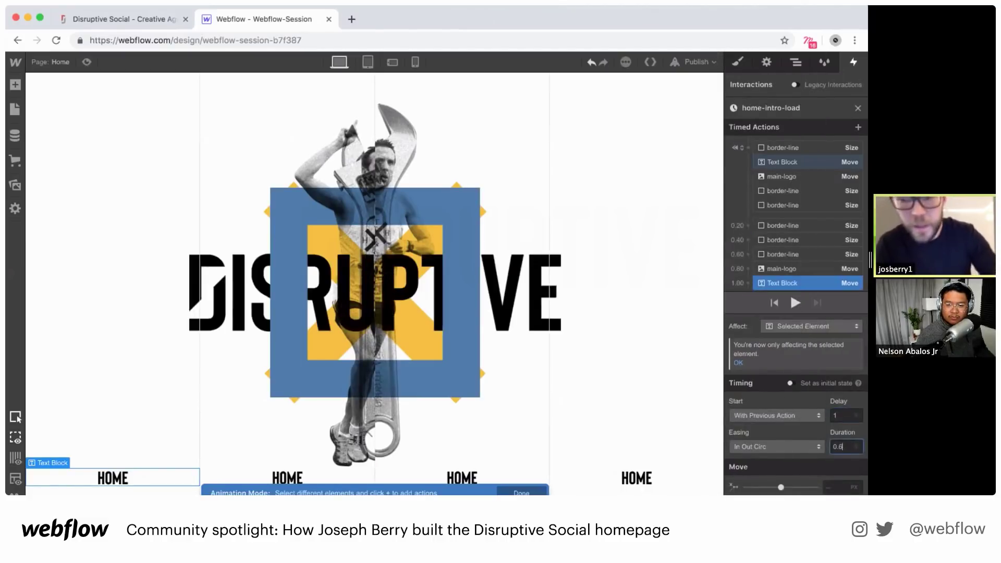
Select the second column's HOME text block, then replay the page-load animation in preview mode and return to the Designer
left_click(286, 479)
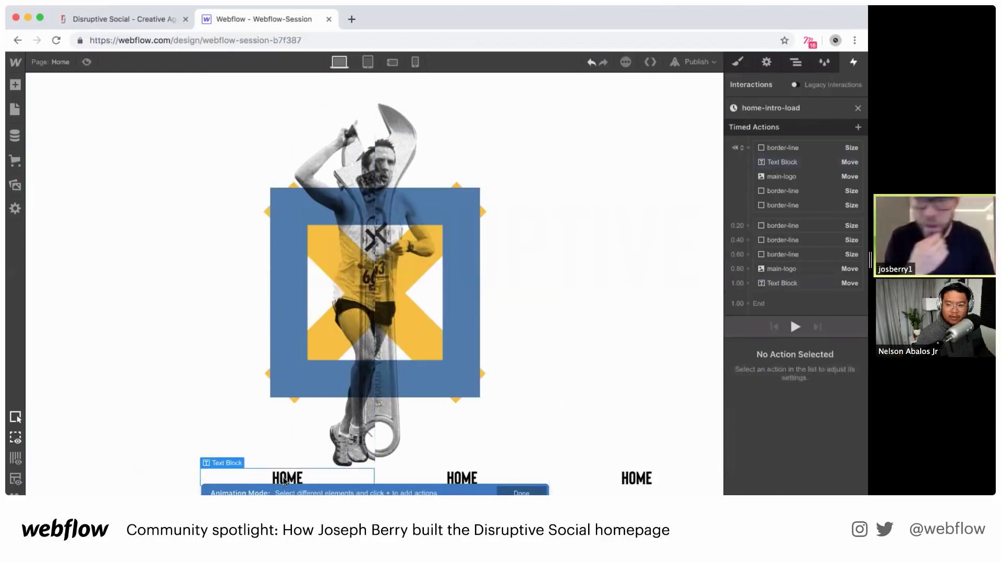
left_click_drag(740, 159, 749, 150)
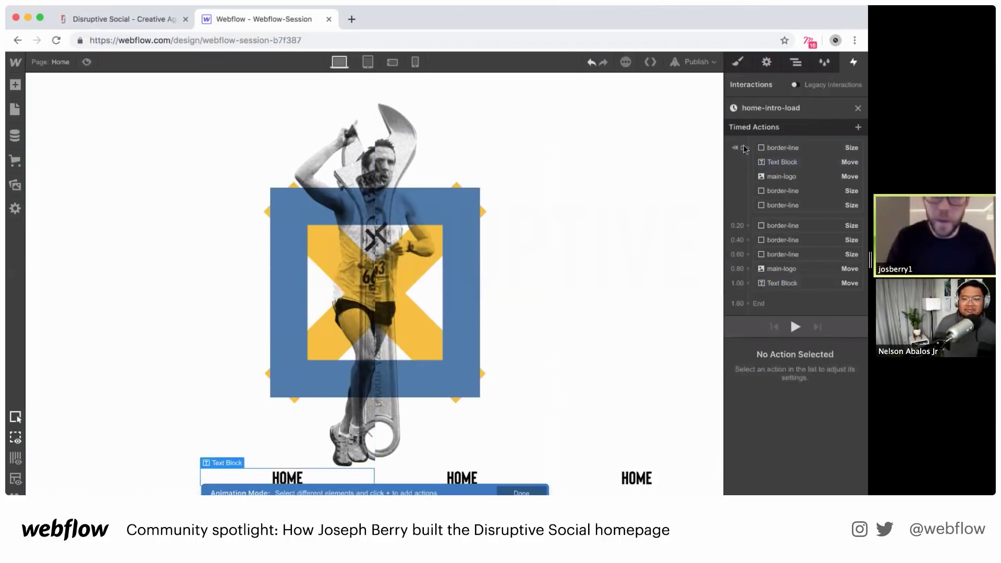
left_click(86, 62)
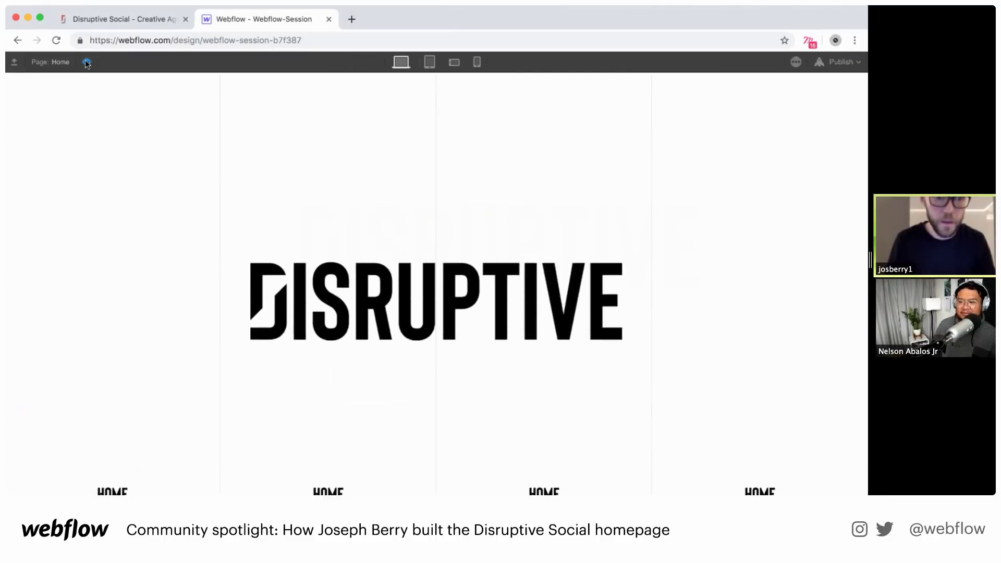
left_click(87, 62)
left_click(87, 62)
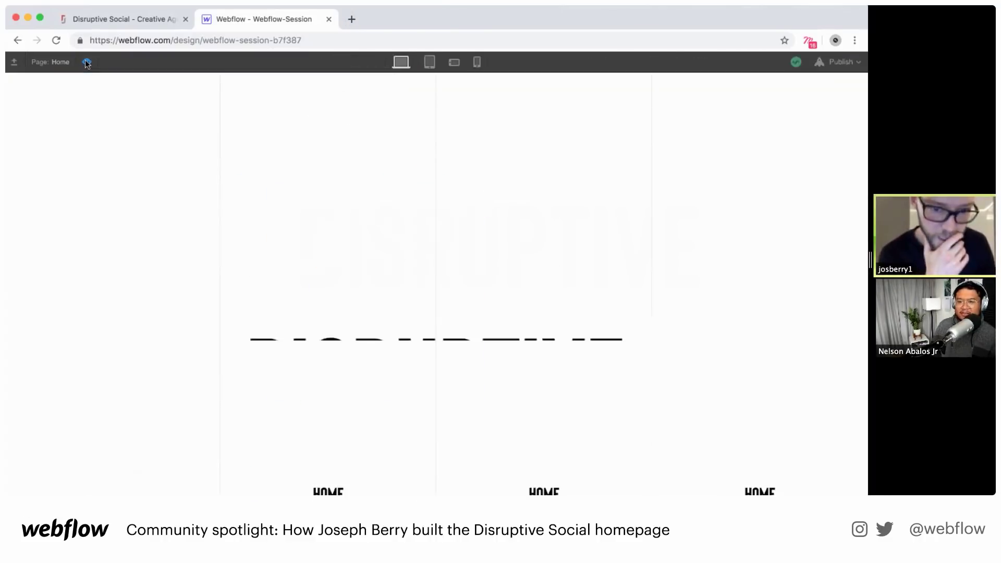
left_click(86, 62)
left_click(87, 62)
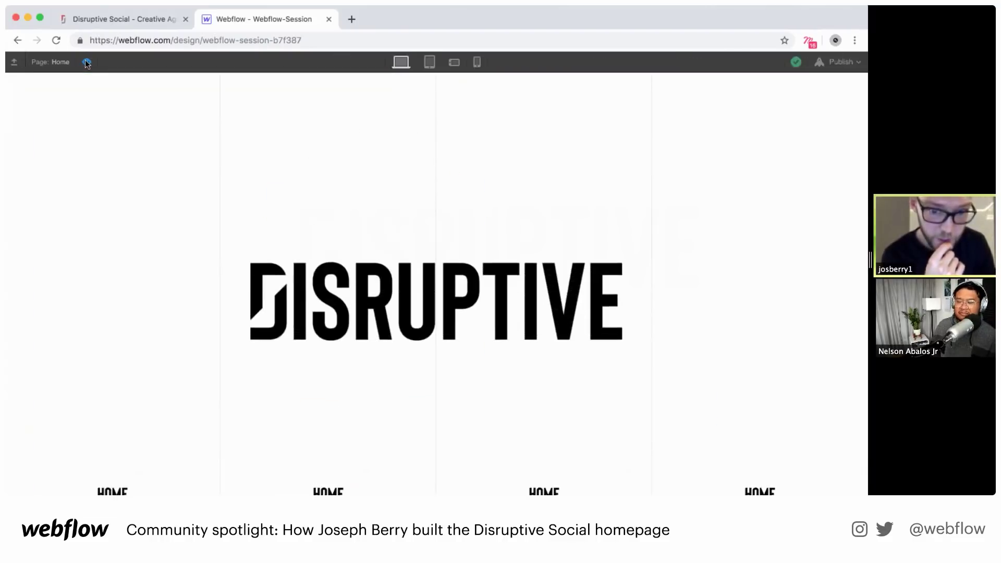
left_click(87, 62)
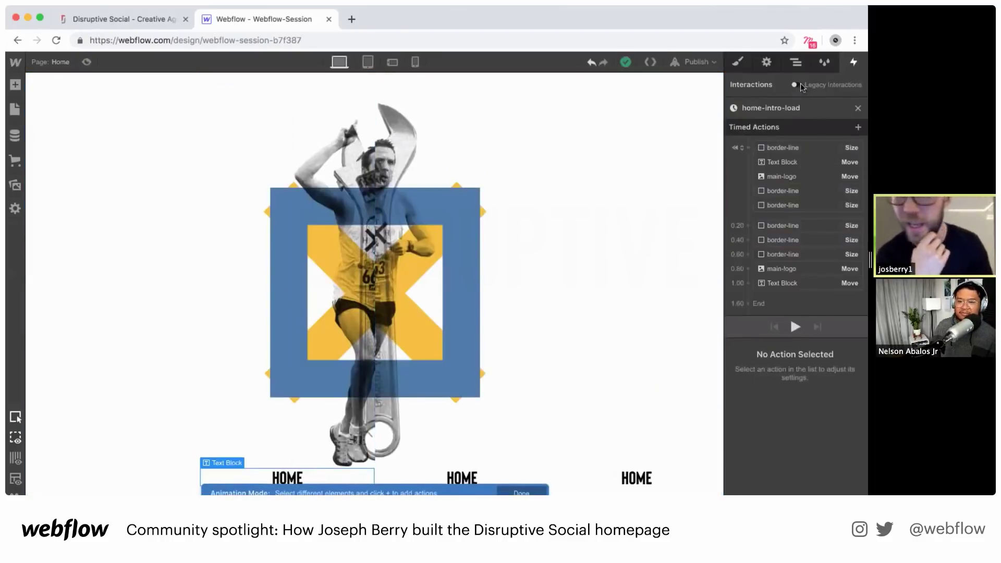
Set the initial-state Y offset of main-logo to 101%, and check the page-load animation in preview mode
left_click(787, 178)
left_click(834, 461)
key("Up")
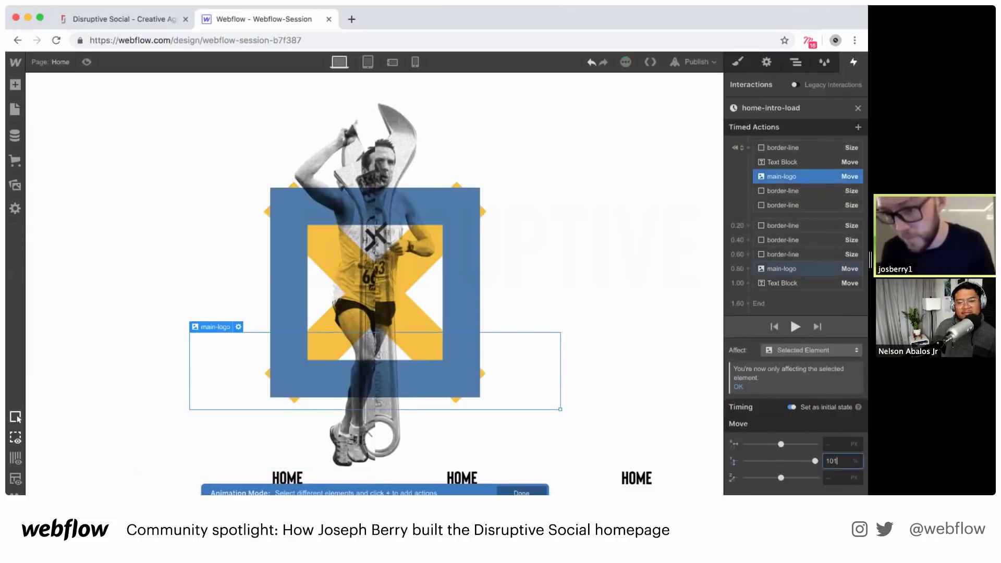
left_click(85, 60)
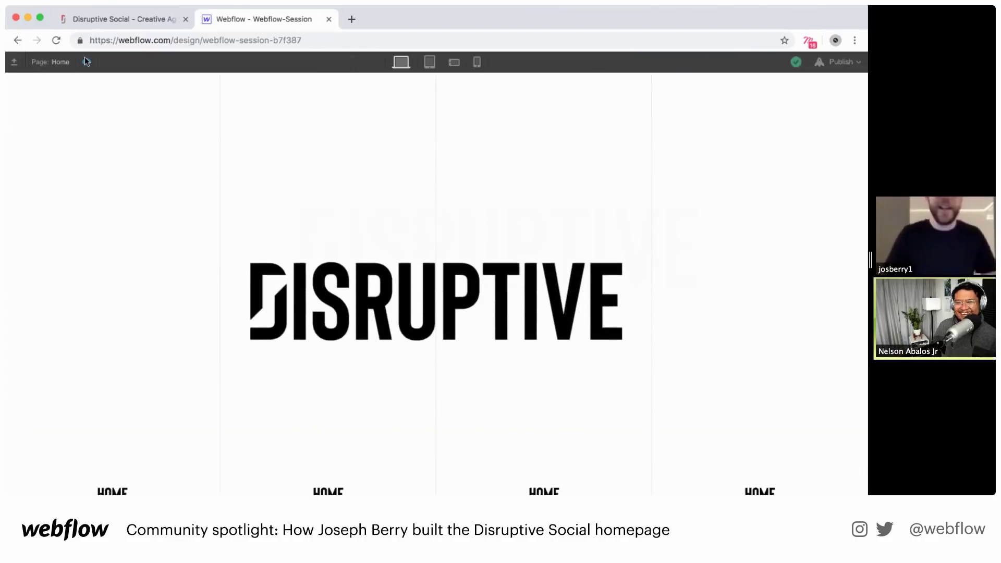
left_click(85, 61)
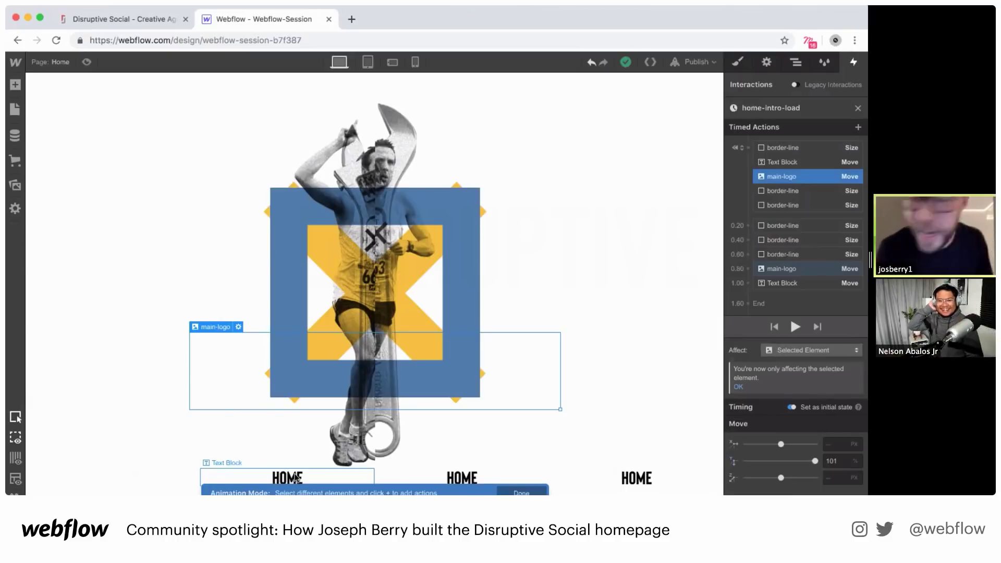
Add an initial-state Move action for the second column's HOME text block, with its Y offset set to 100%
left_click(321, 472)
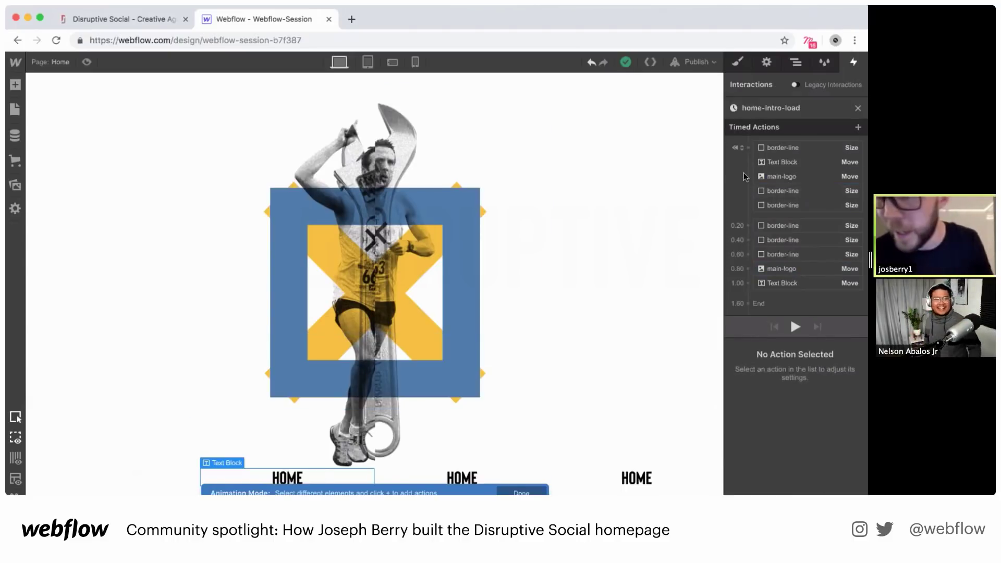
mouse_move(747, 153)
left_click(749, 149)
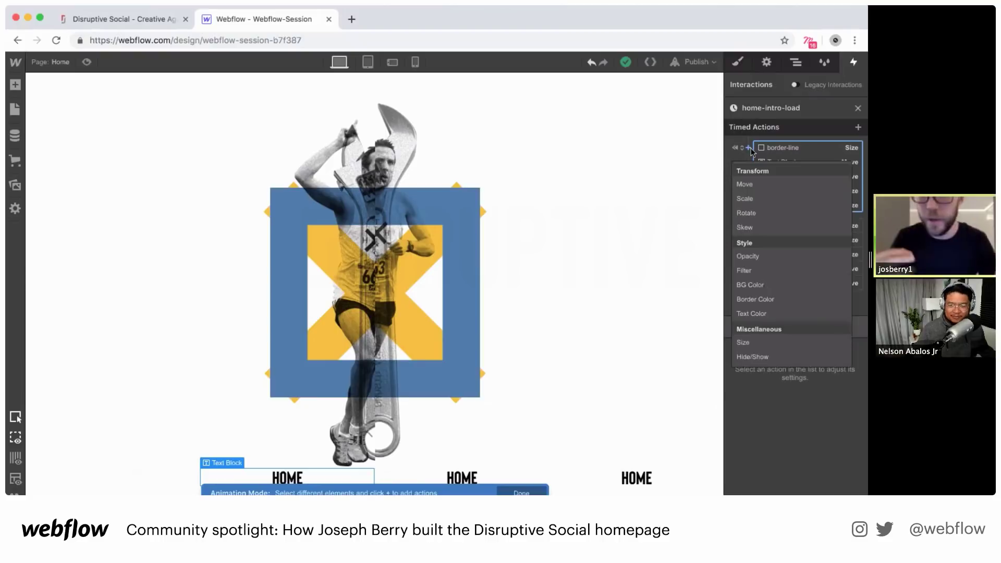
left_click(743, 184)
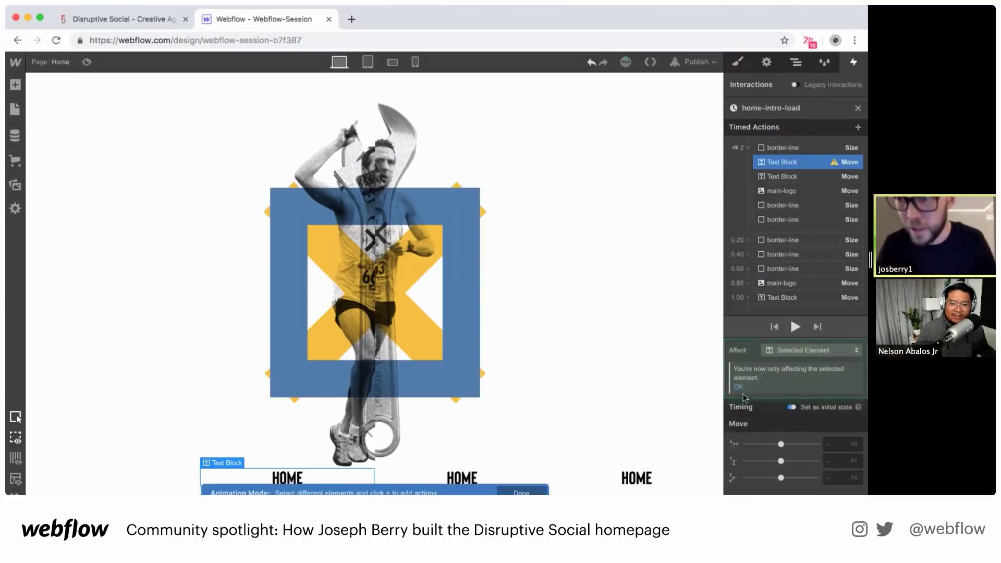
left_click(834, 461)
type("100%")
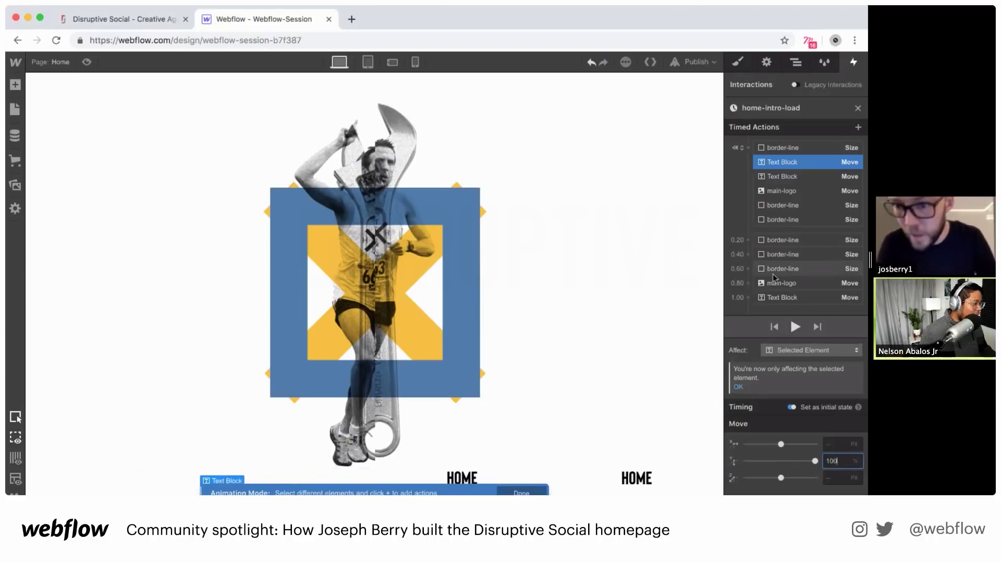
Add a timed Move action for the second HOME text block with In Out Circ easing, 0.6 s duration and 1.2 s delay
scroll(772, 274, "down", 1)
left_click(752, 295)
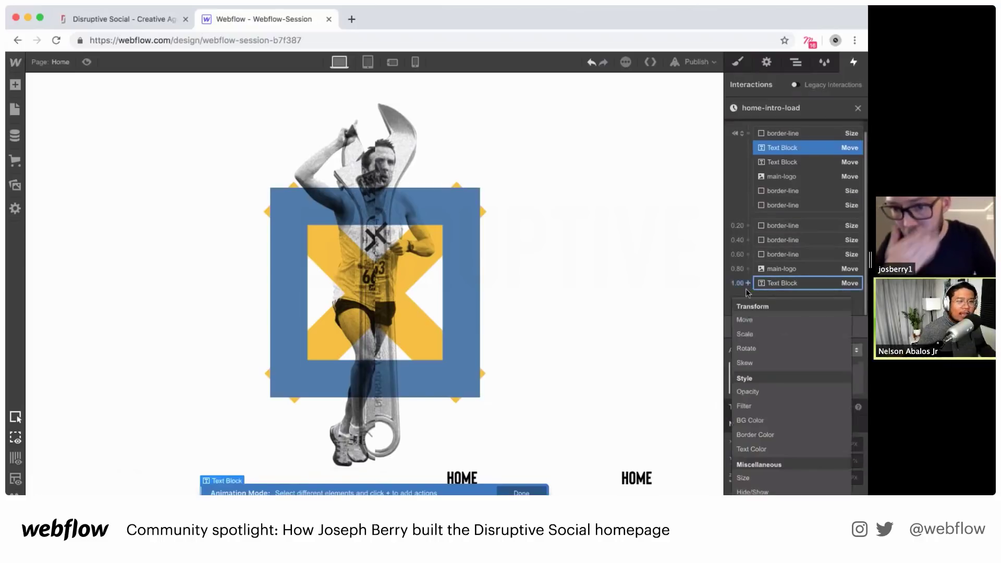
left_click(748, 318)
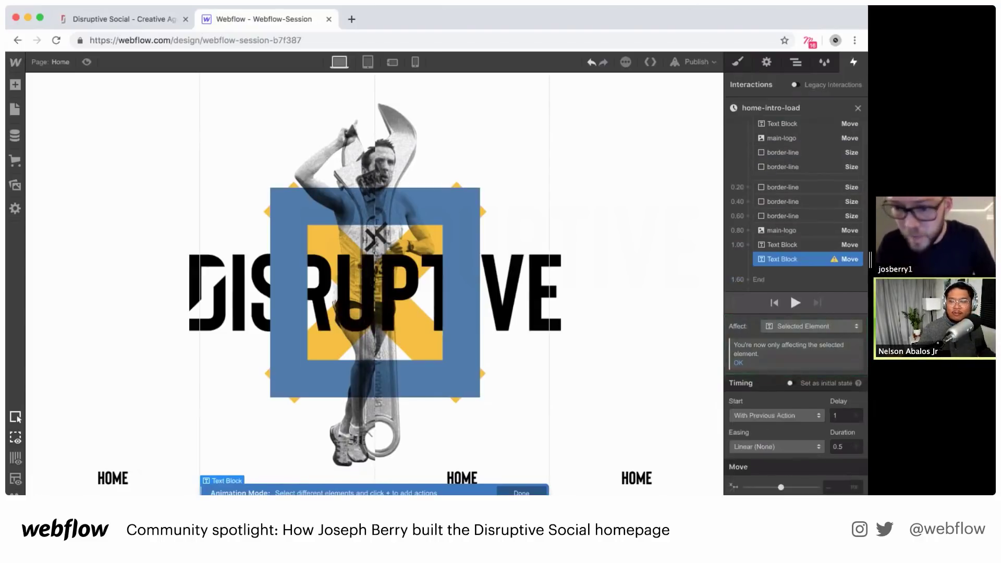
left_click(776, 447)
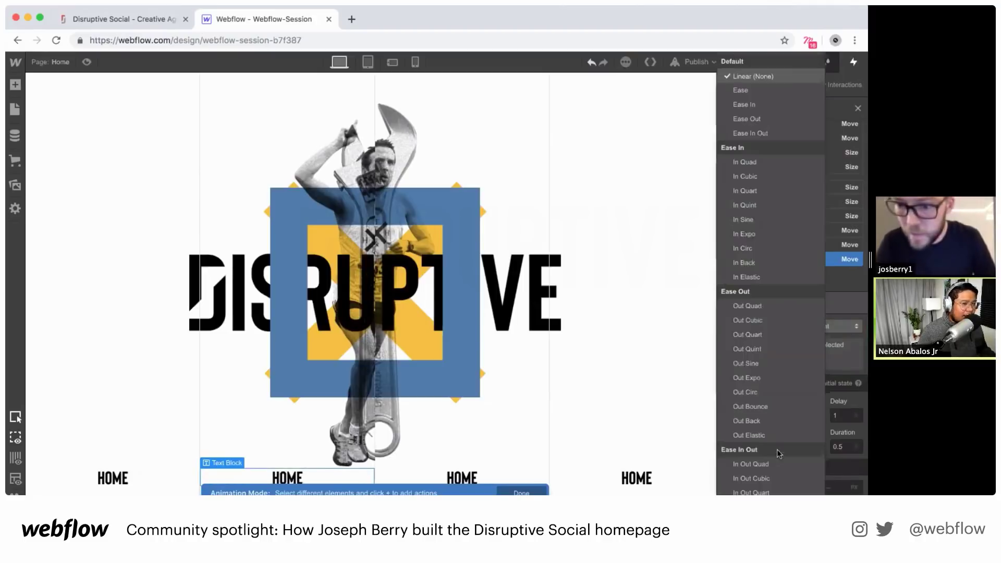
scroll(743, 411, "down", 2)
scroll(742, 411, "down", 2)
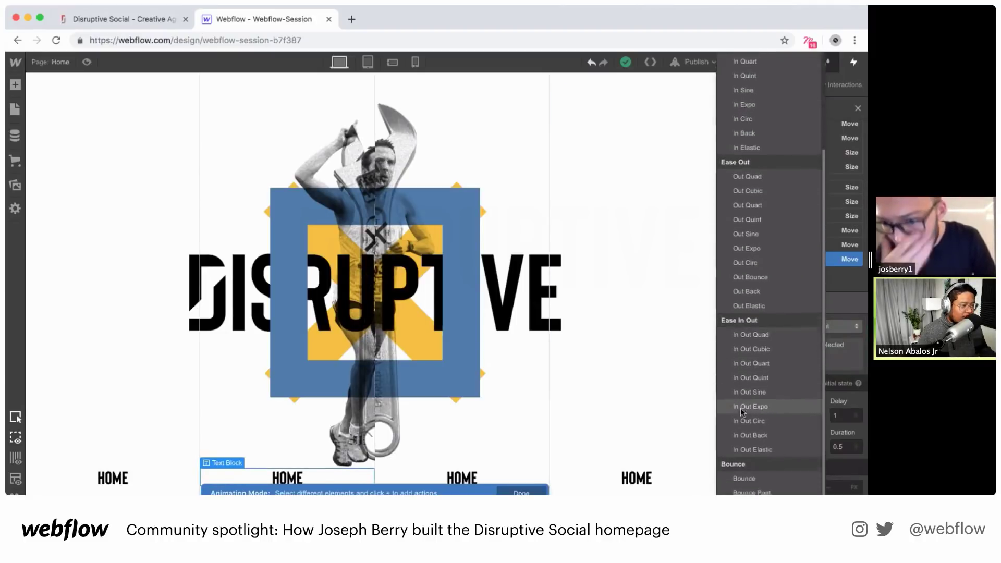
left_click(740, 409)
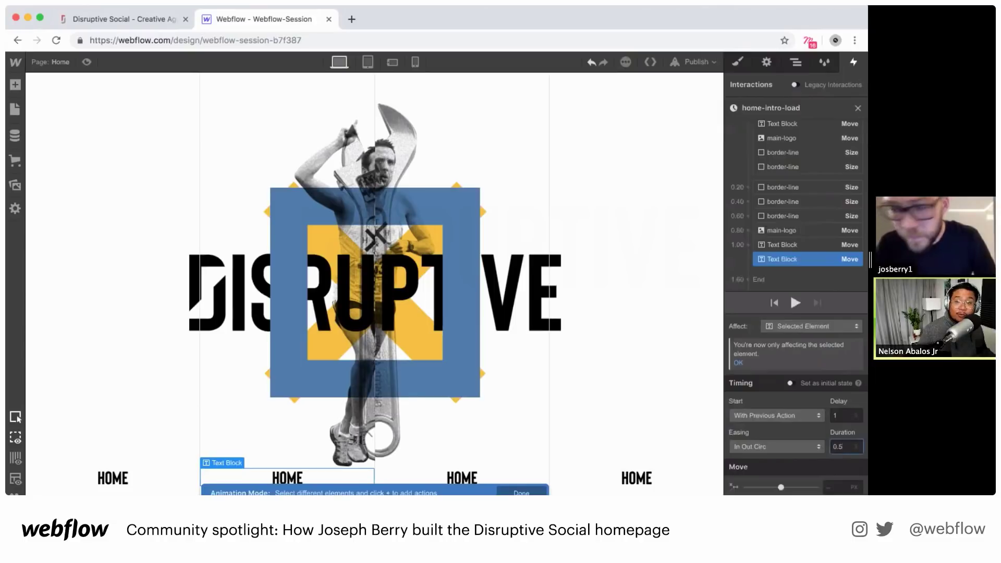
left_click(844, 416)
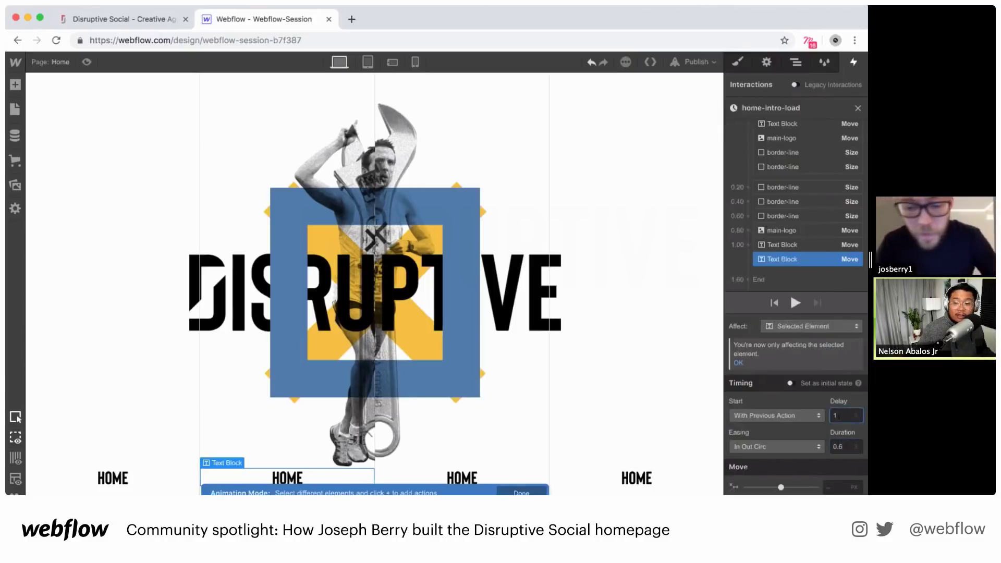
type(".2")
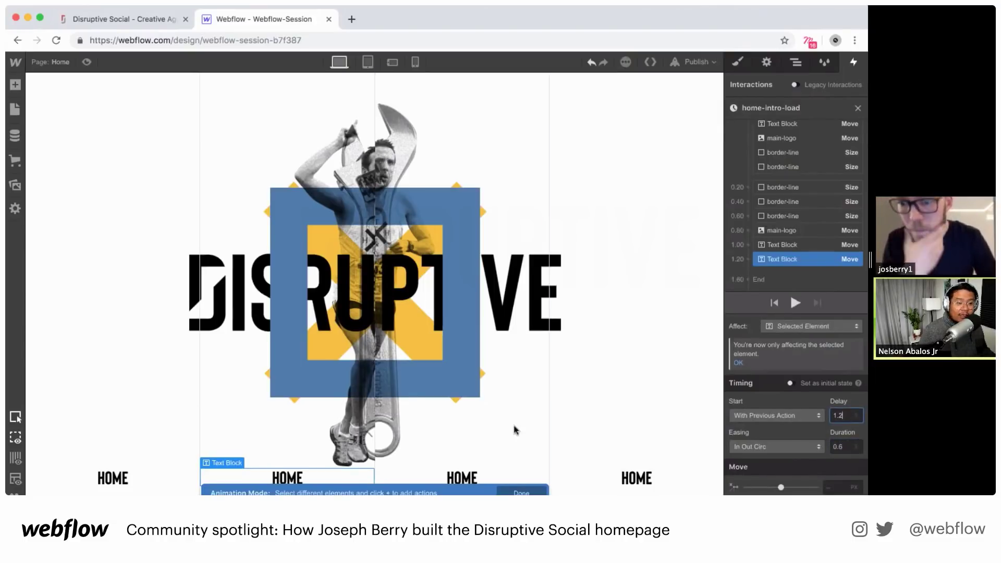
Add an initial-state Move action for the third column's HOME text block, with its Y offset set to 100%
left_click(461, 475)
scroll(777, 235, "up", 3)
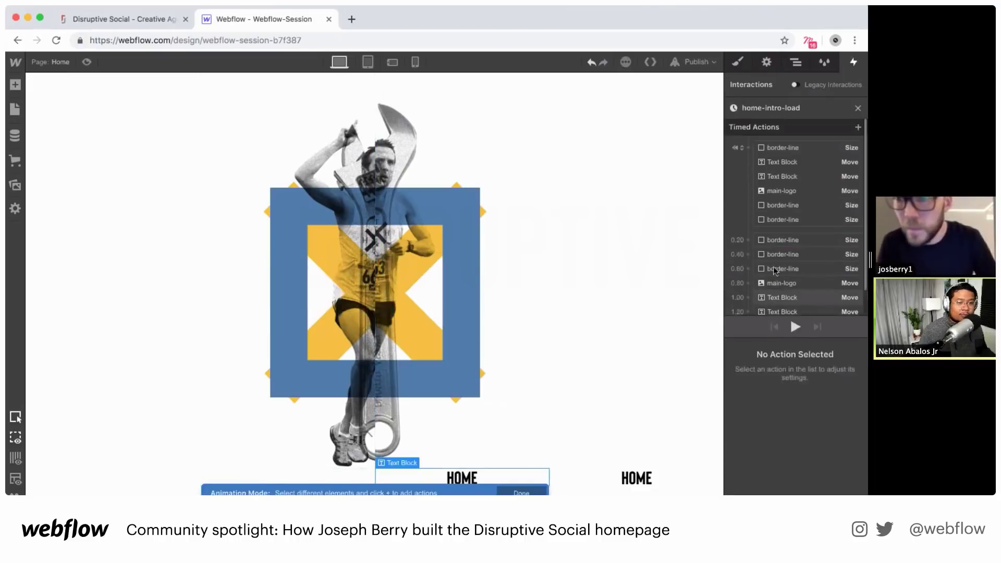
left_click(748, 148)
left_click(745, 184)
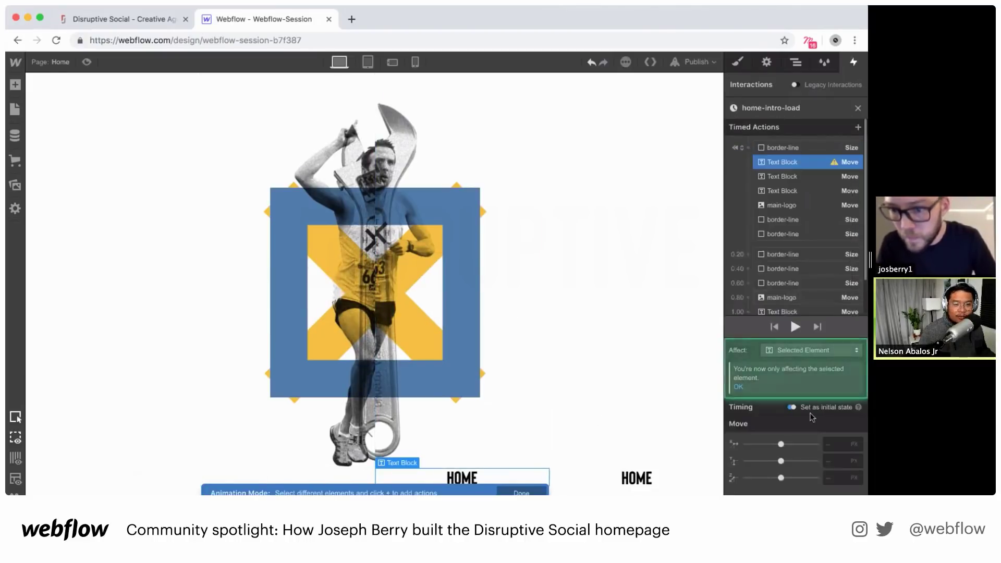
left_click(837, 461)
type("10")
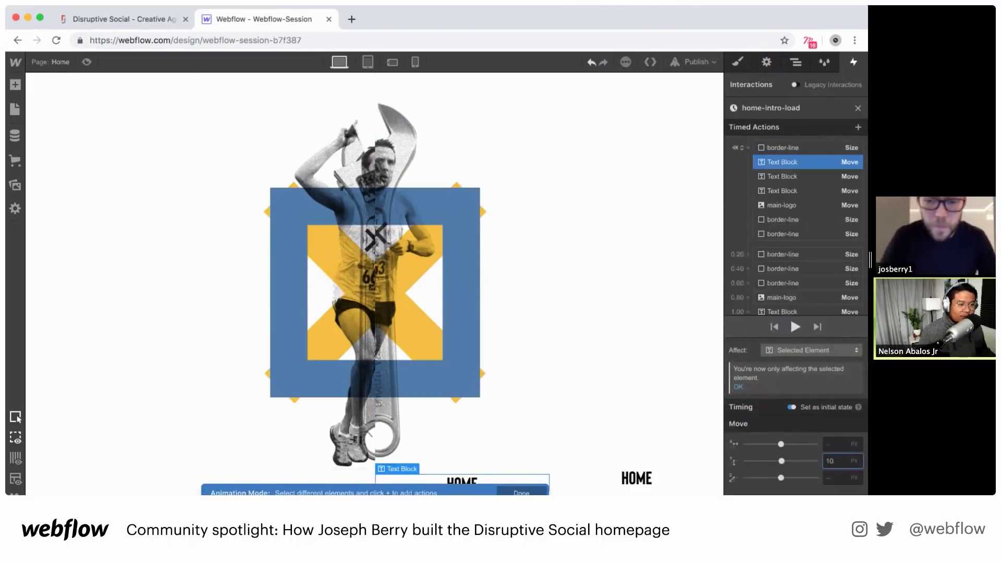
type("0%")
Add a timed Move action for the third HOME text block with In Out Circ easing, 0.6 s duration and 1.4 s delay
left_click_drag(814, 404, 748, 283)
left_click(748, 283)
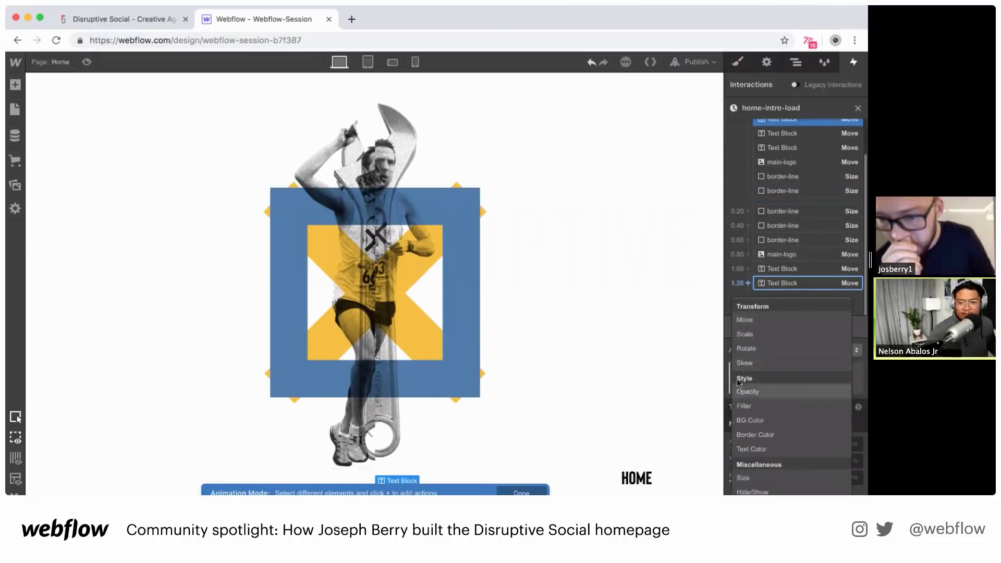
left_click(744, 320)
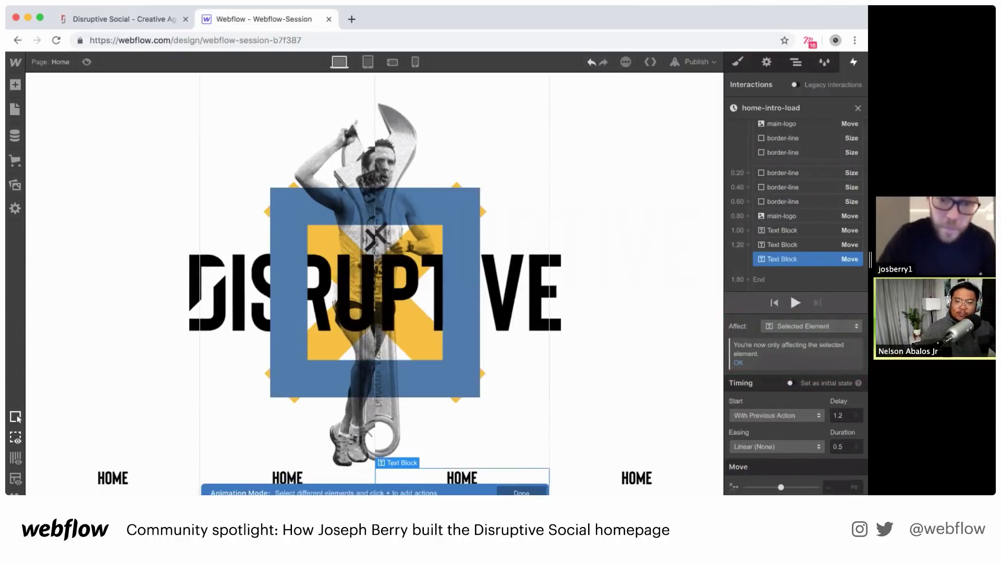
left_click(787, 446)
scroll(774, 352, "down", 5)
left_click(750, 391)
left_click(840, 415)
key("BackSpace")
type("4")
key("Tab")
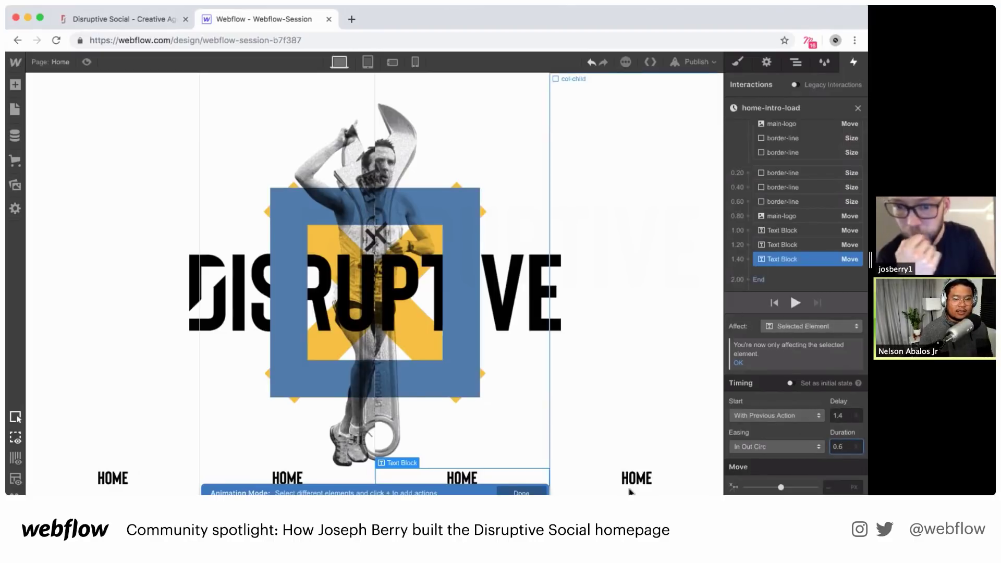
Add an initial-state Move action for the fourth column's HOME text block, with its Y offset set to 100%
left_click(756, 267)
scroll(748, 177, "up", 2)
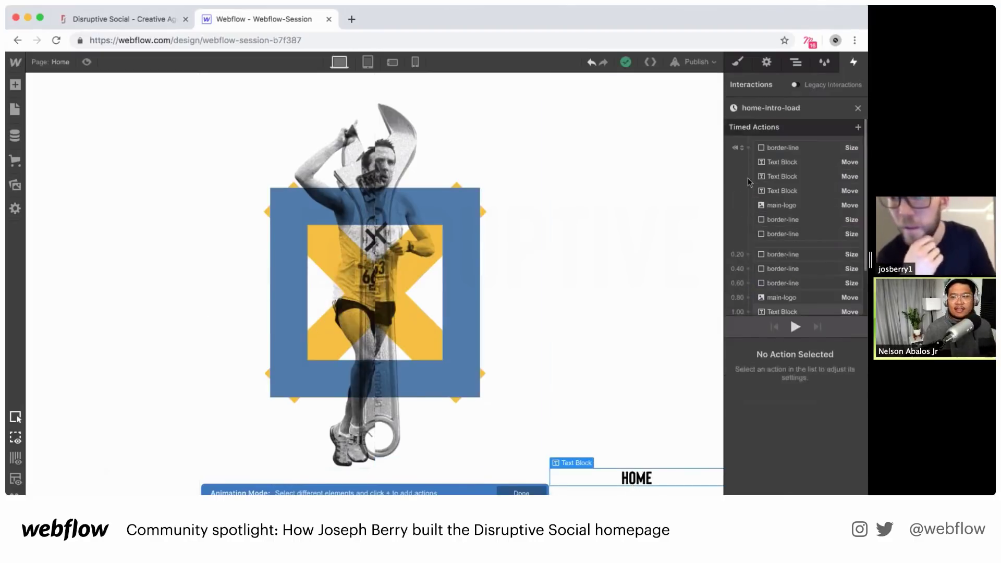
left_click(747, 148)
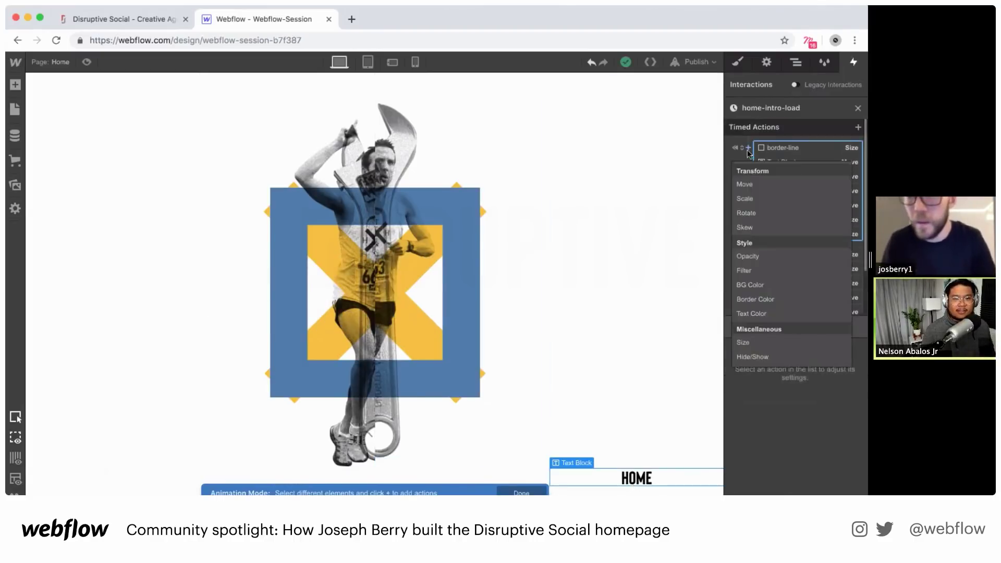
left_click(741, 185)
left_click(836, 462)
type("100%")
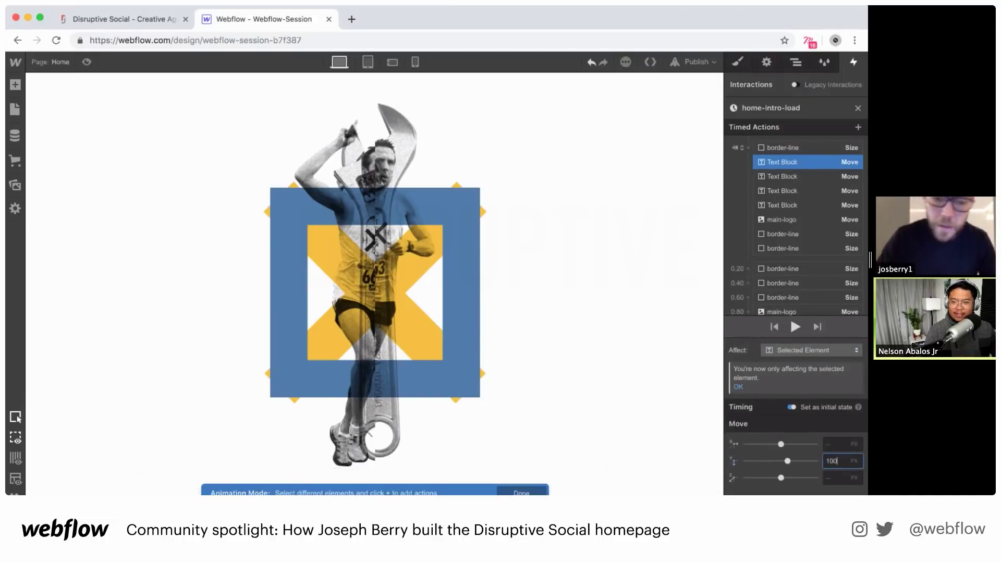
Add a timed Move action for the fourth HOME text block with In Out Circ easing, 0.6 s duration and 1.6 s delay
scroll(795, 217, "down", 3)
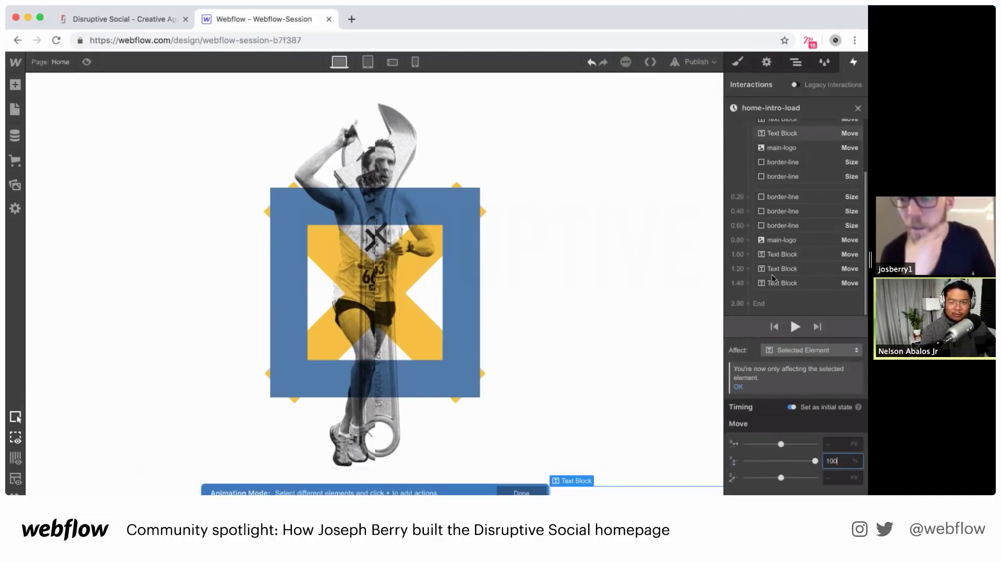
left_click(748, 283)
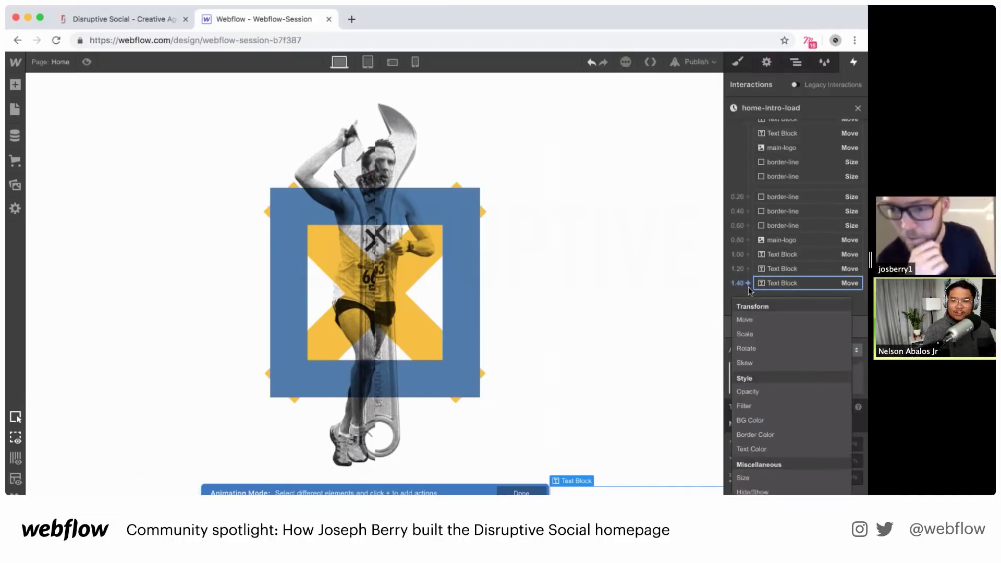
left_click(747, 325)
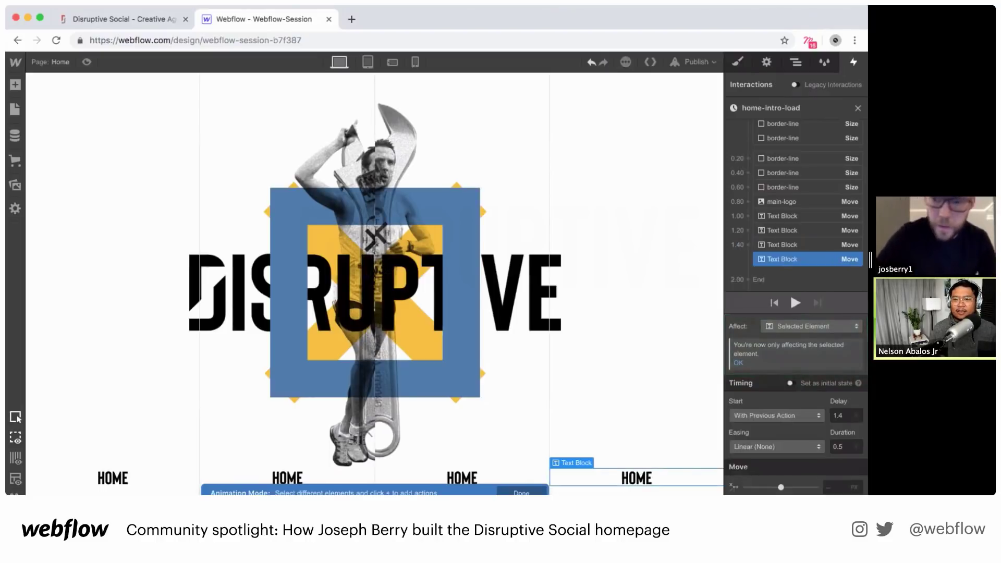
left_click(770, 443)
scroll(748, 348, "down", 8)
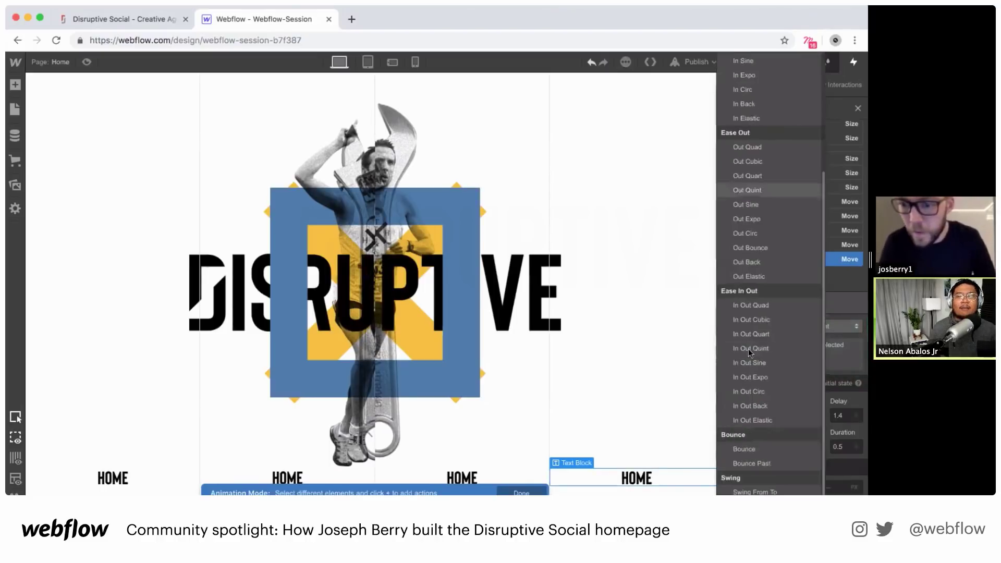
left_click(750, 391)
left_click(844, 443)
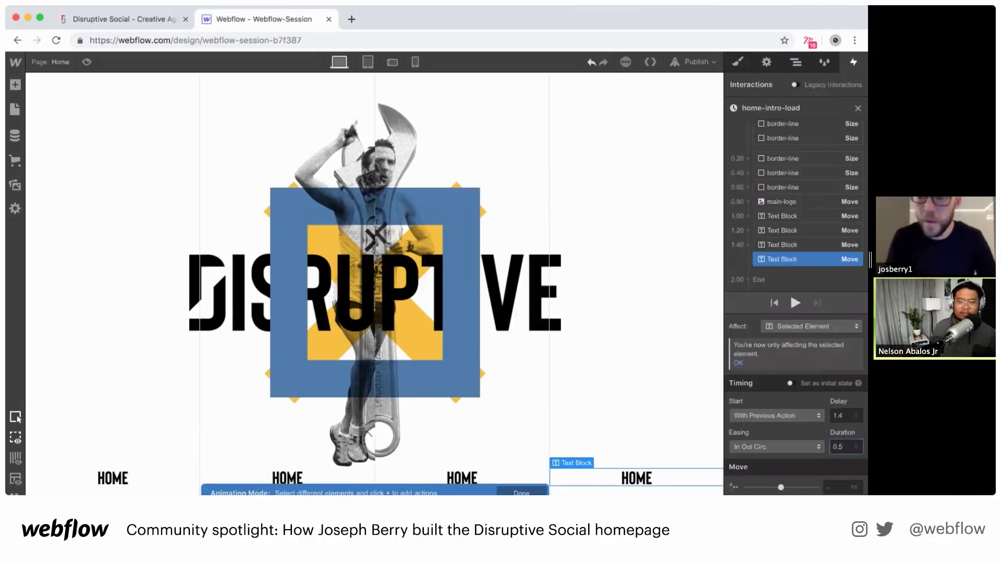
key("BackSpace")
type("6")
left_click(844, 415)
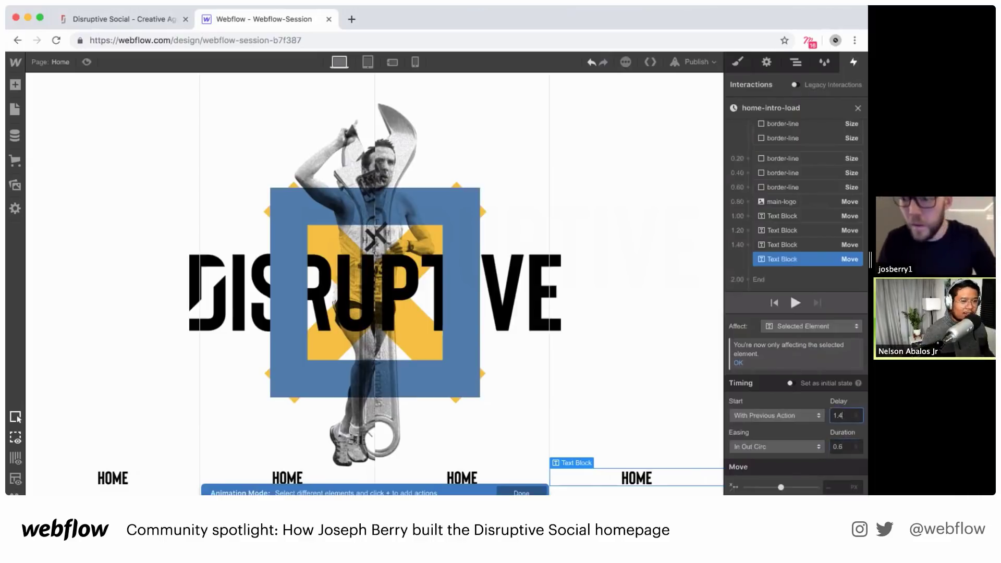
key("BackSpace")
type("6")
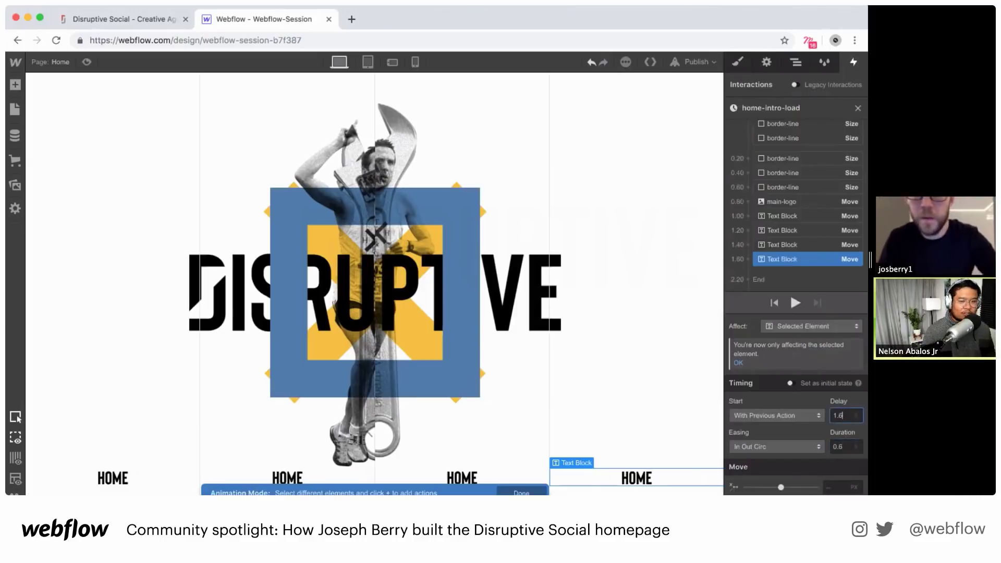
Replay the page-load animation several times in preview mode to check the staggered lines, logo and HOME texts
left_click(87, 61)
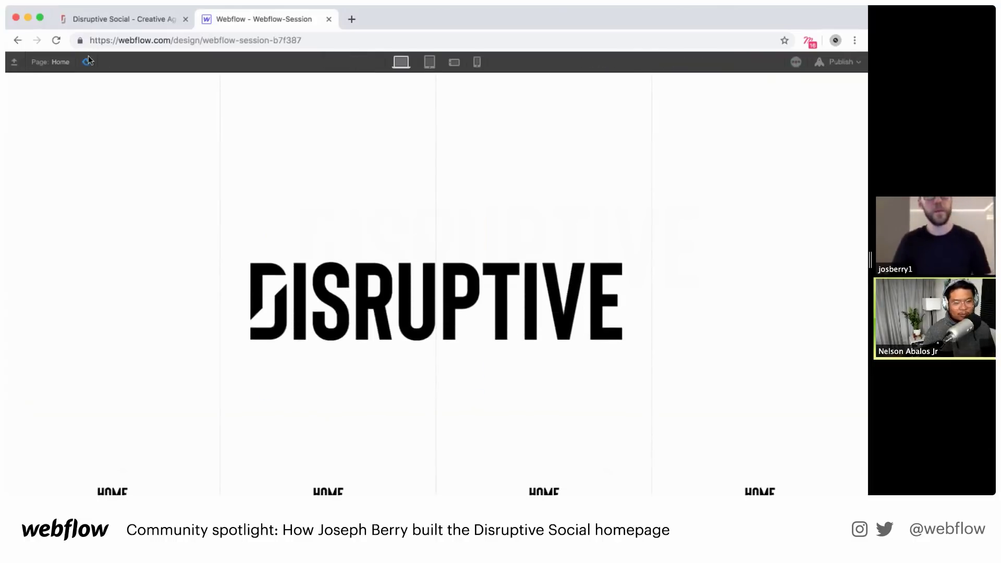
left_click(89, 57)
left_click(88, 57)
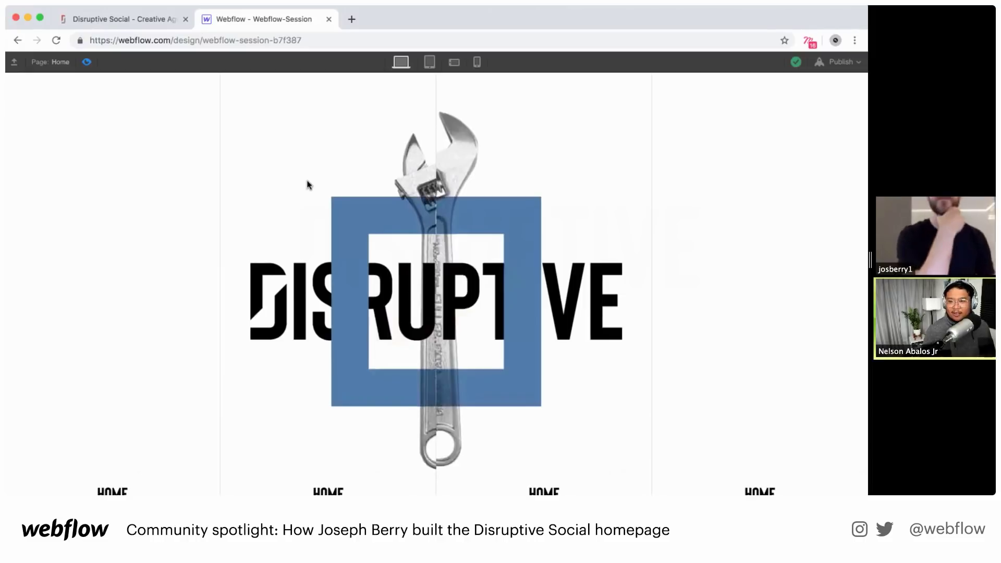
left_click(85, 62)
left_click(85, 62)
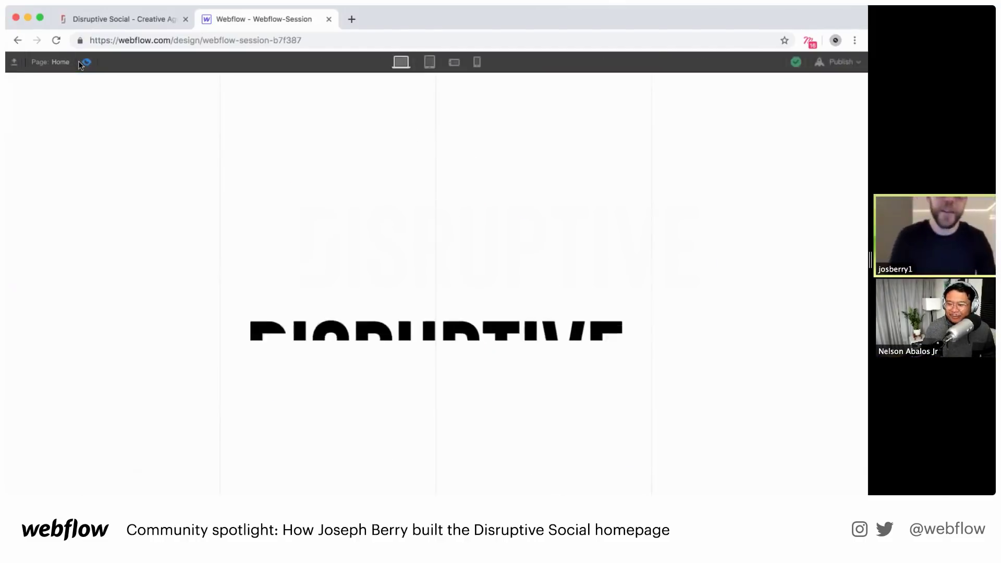